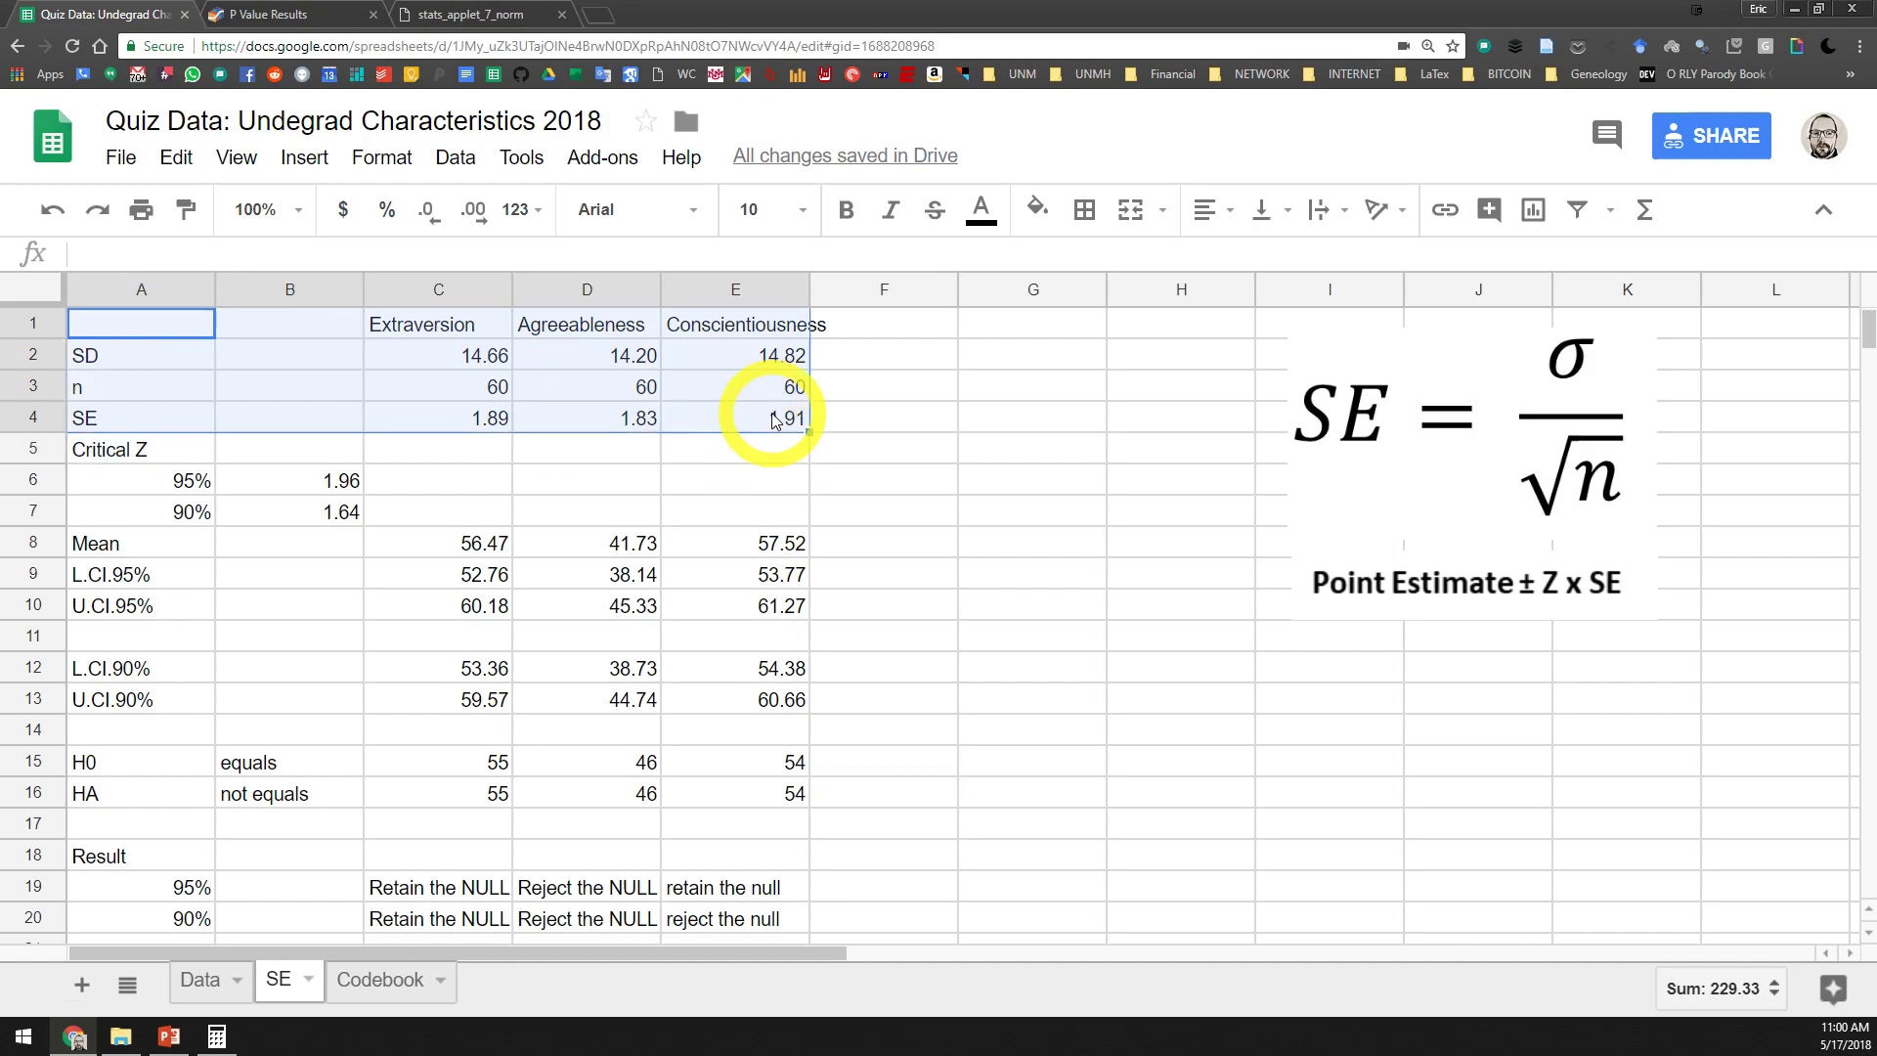
Review the critical Z values, means and confidence intervals, the H0 and HA rows, and the Result block on the SE sheet
scroll(523, 450, "up", 2)
left_click_drag(84, 453, 337, 511)
left_click(114, 549)
left_click_drag(116, 557, 732, 711)
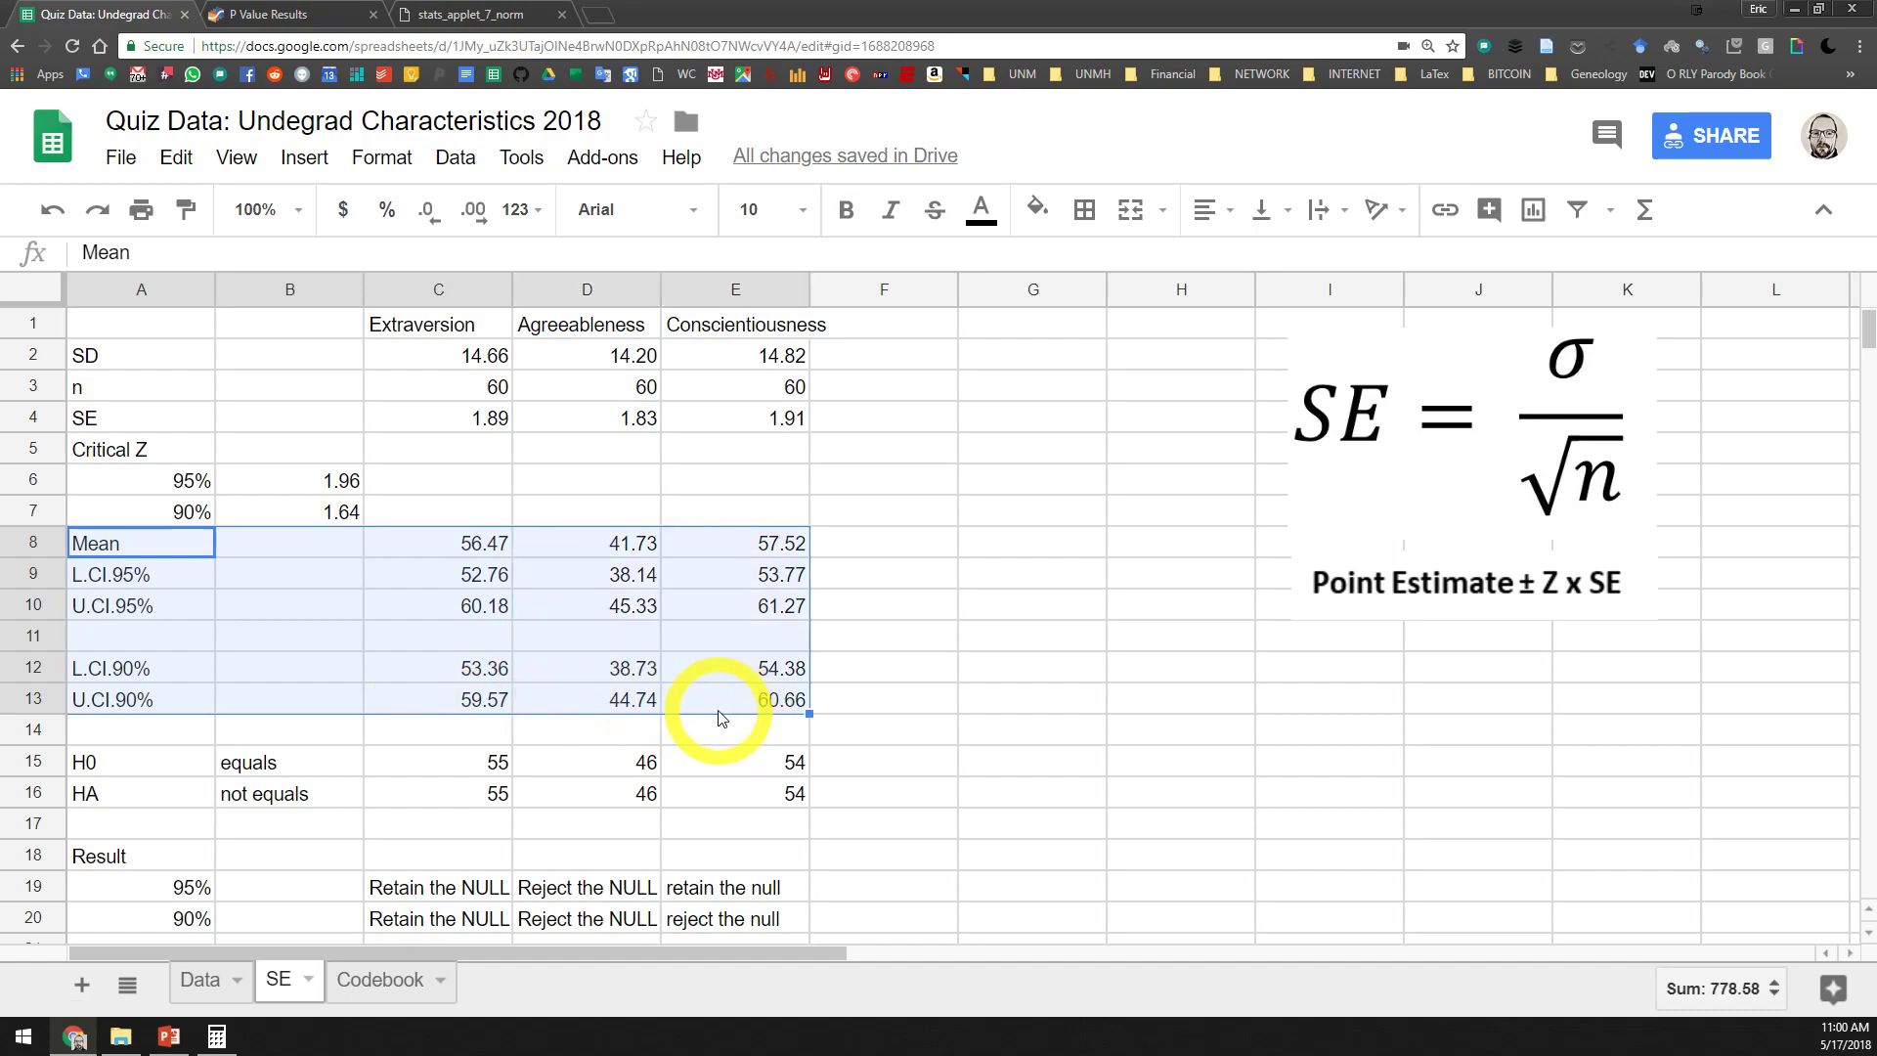
scroll(720, 718, "down", 1)
left_click_drag(117, 700, 750, 738)
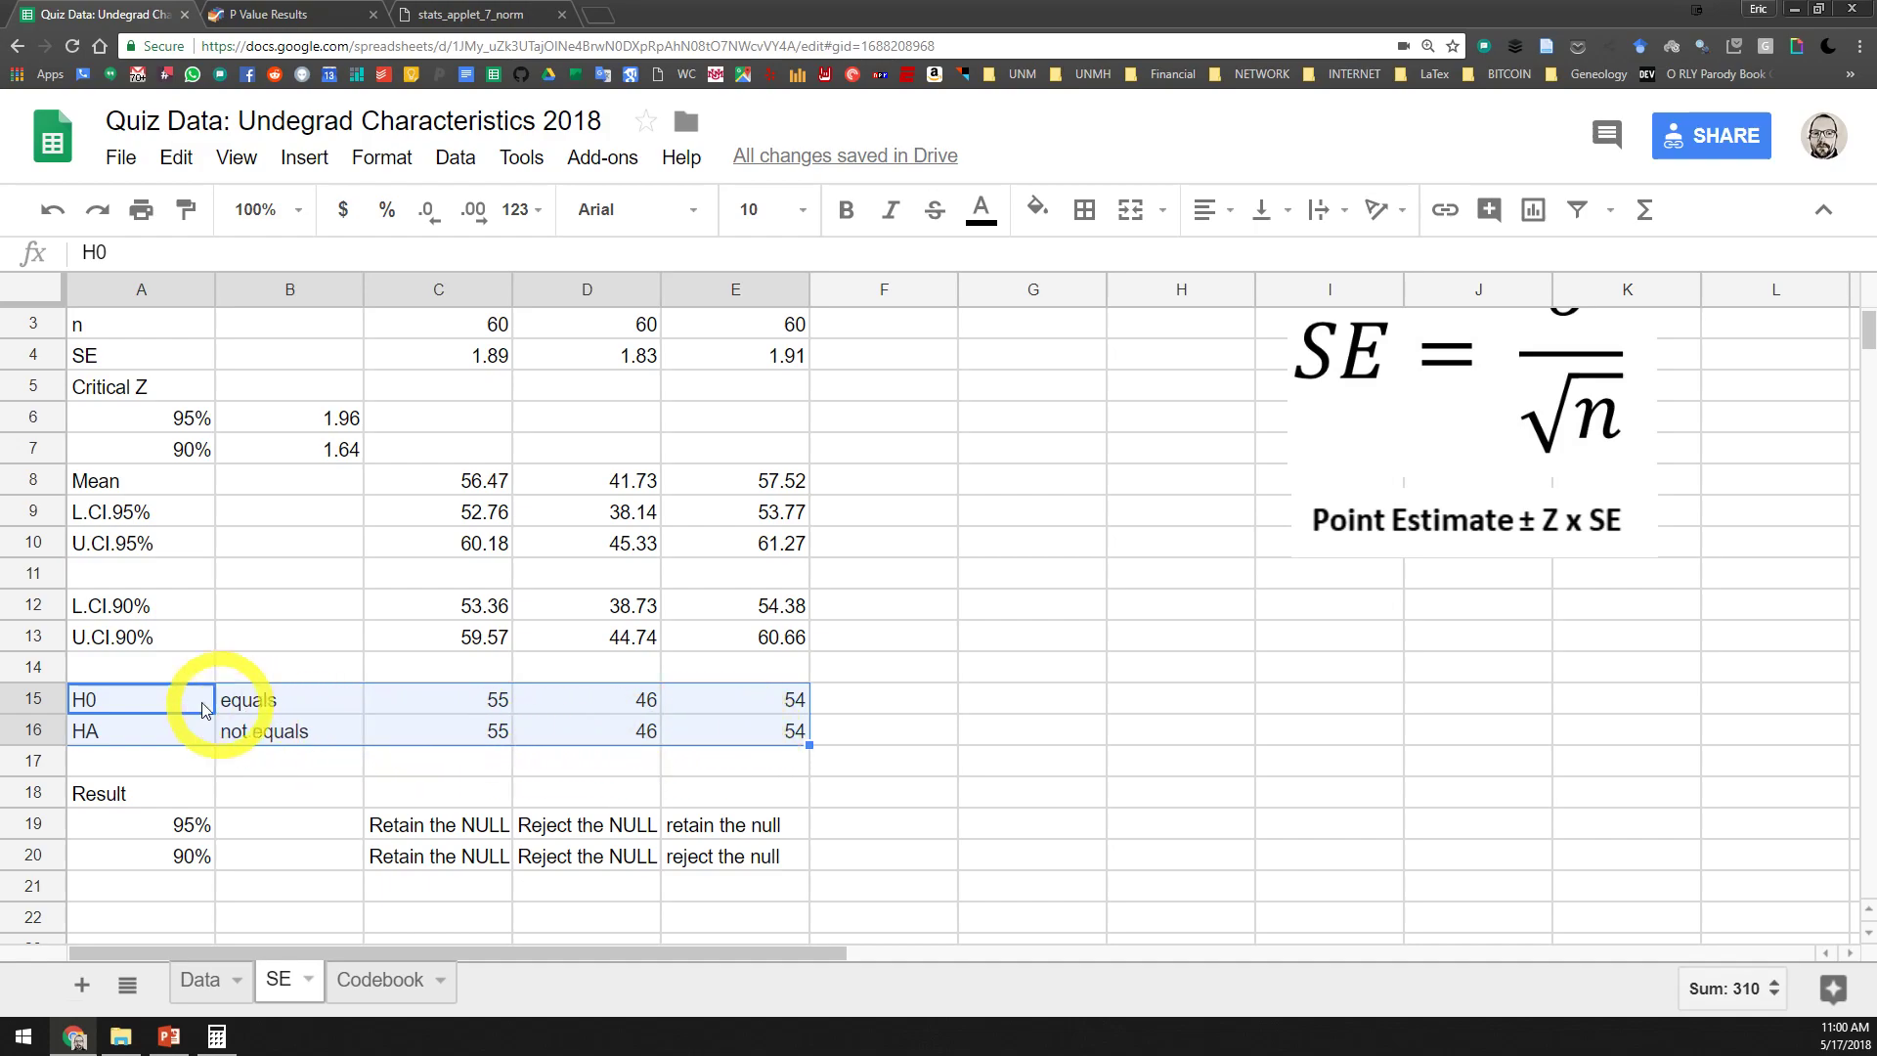
left_click(96, 705)
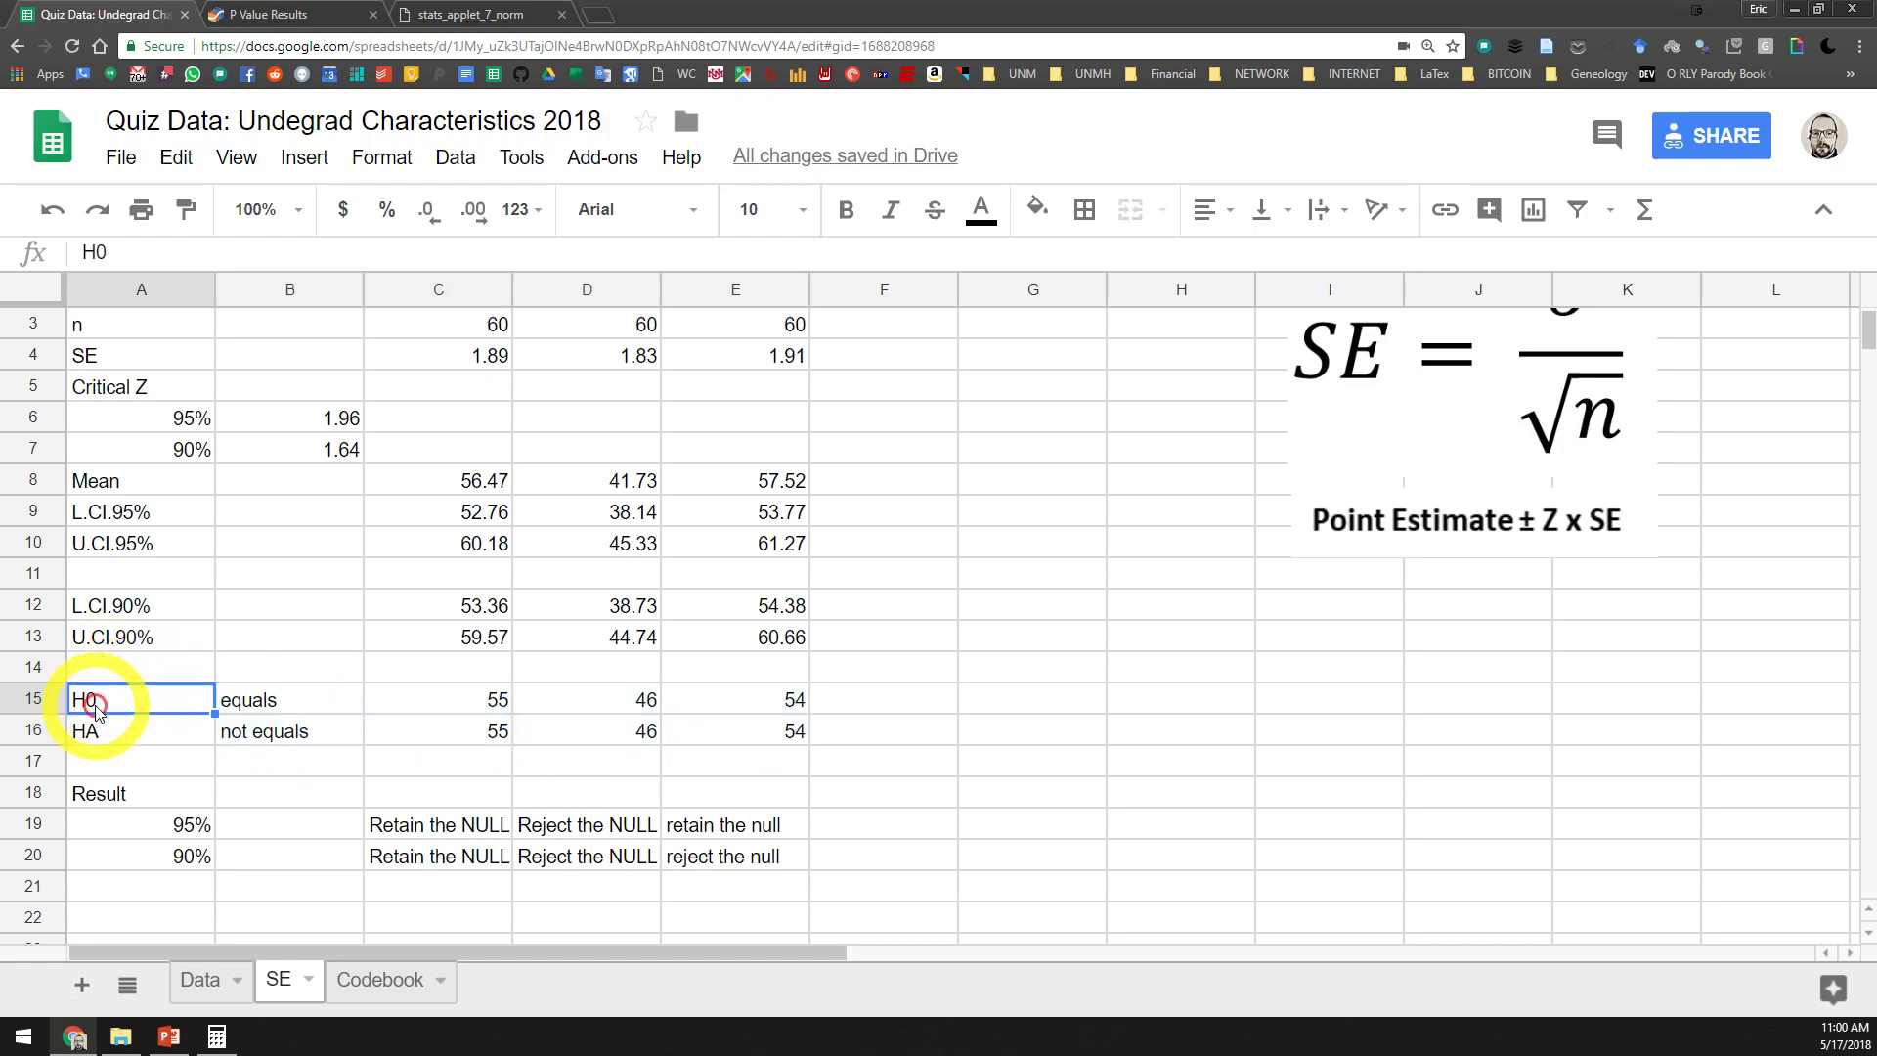
left_click(143, 728)
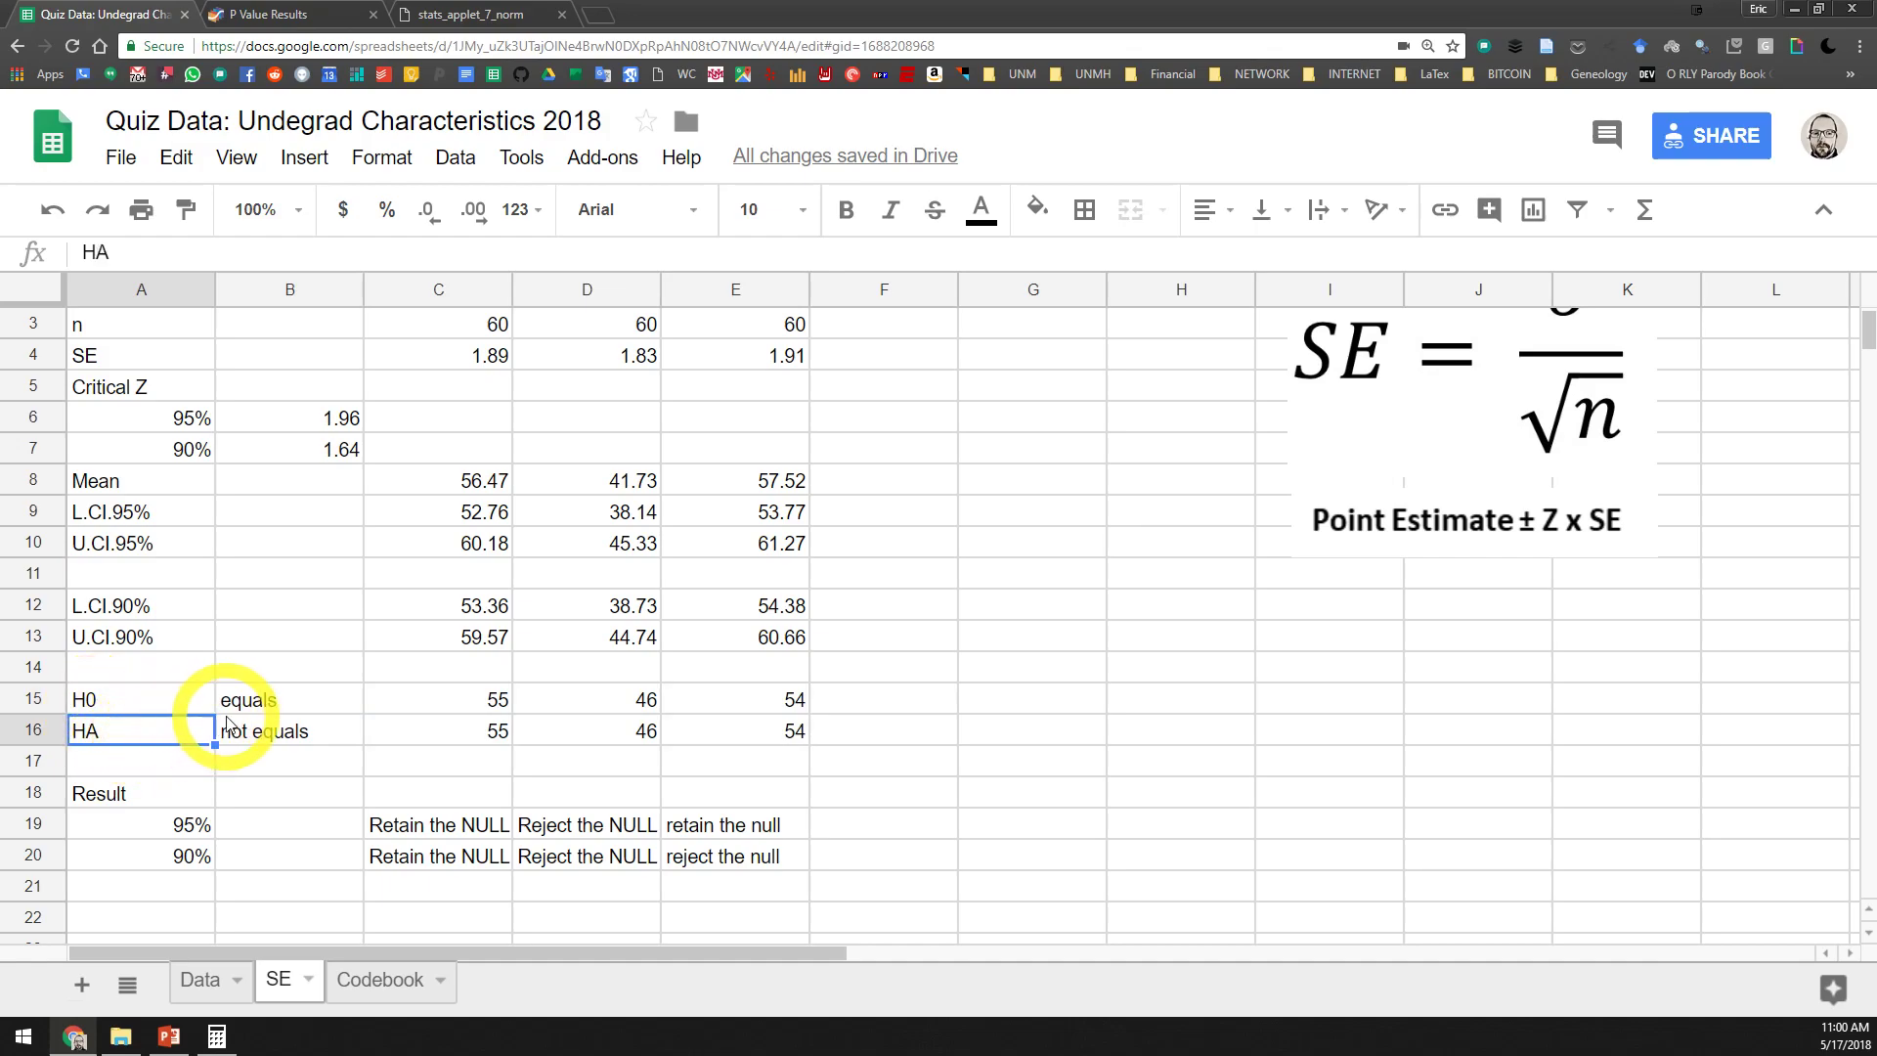
left_click_drag(115, 790, 735, 847)
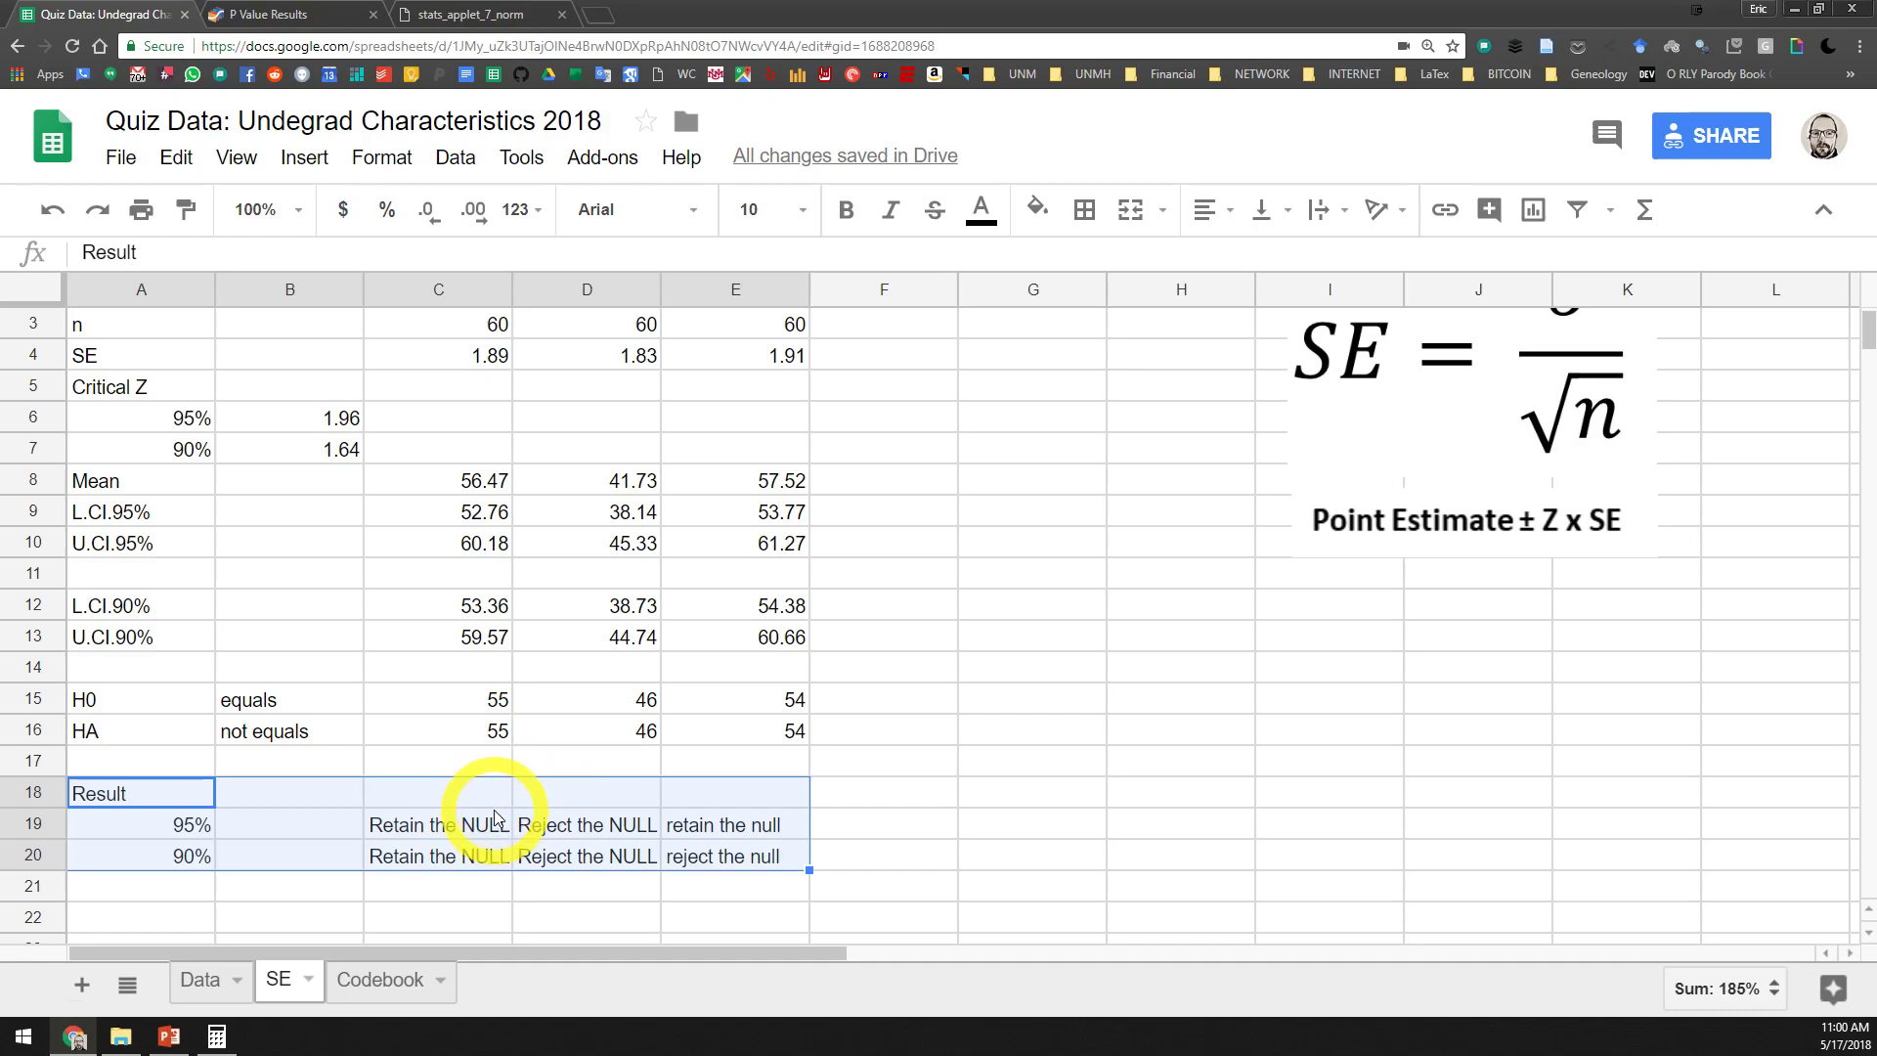
left_click(867, 634)
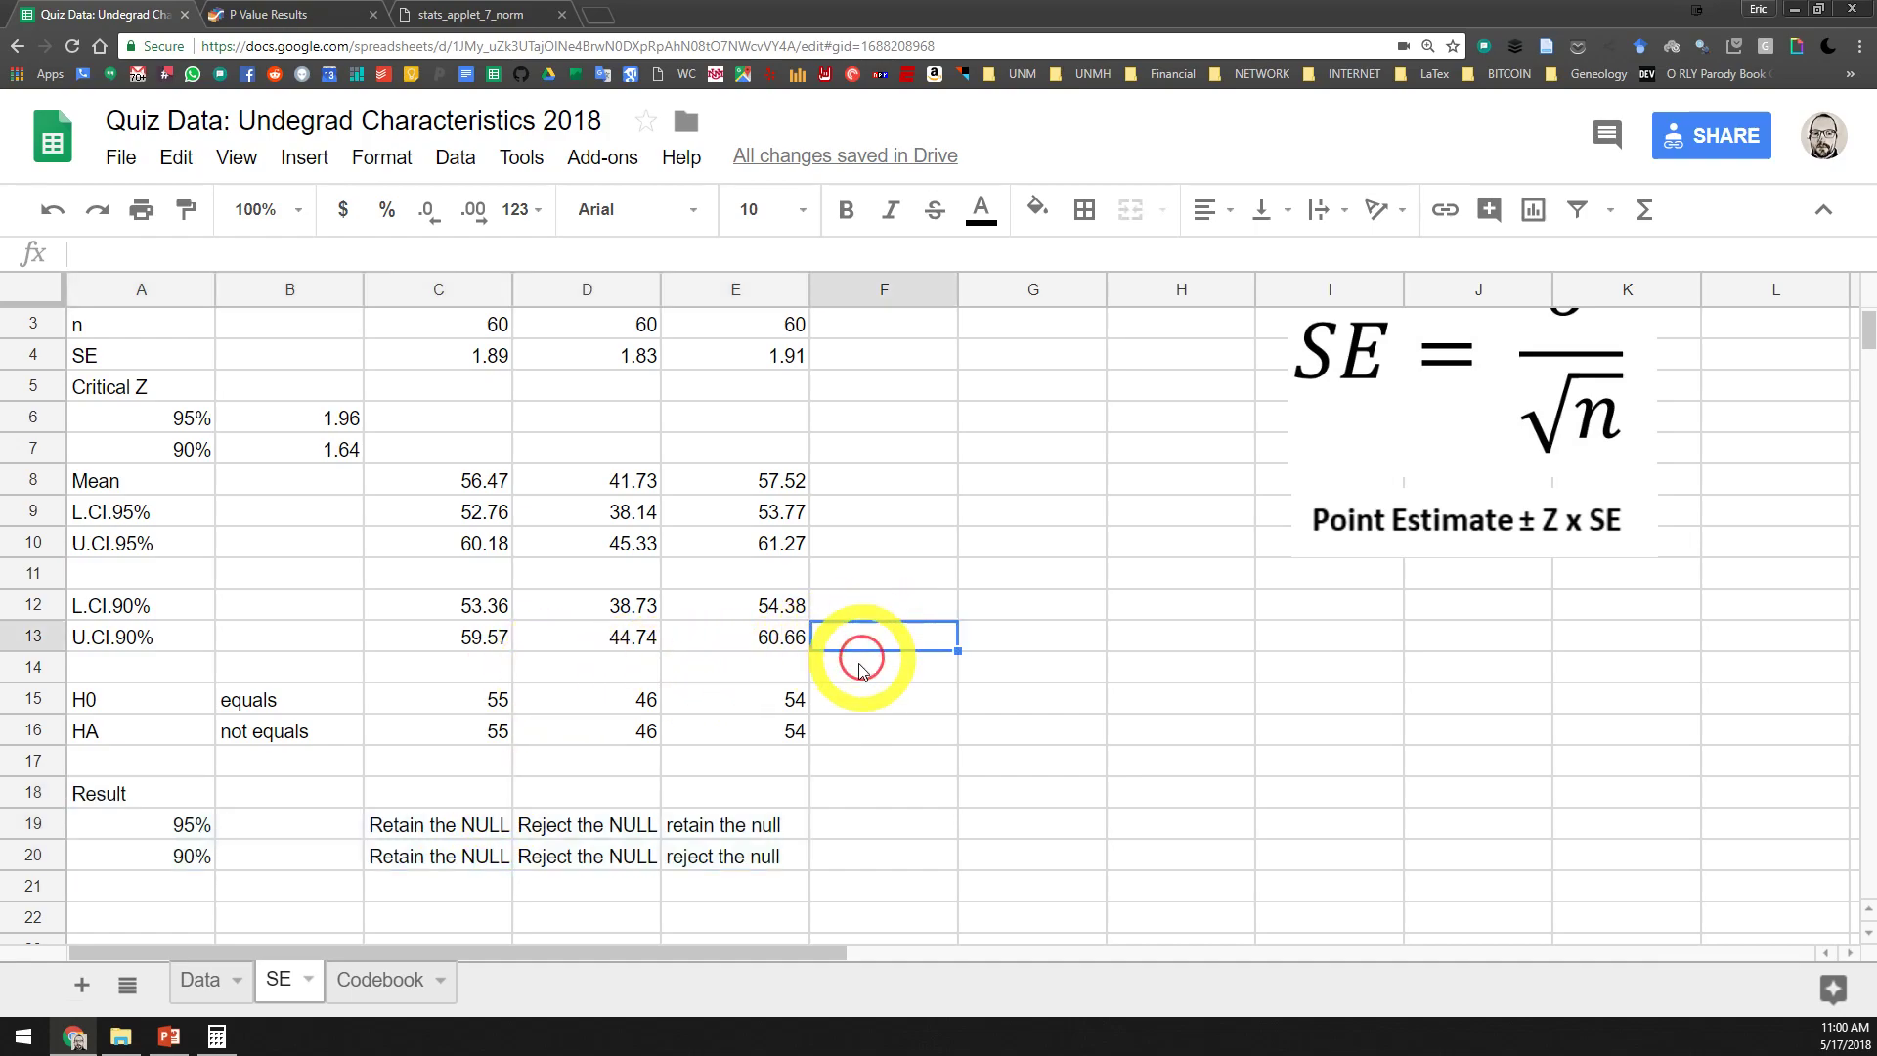
Add the row label "z-score" in cell A22, below the Result block
scroll(848, 685, "down", 1)
left_click(180, 834)
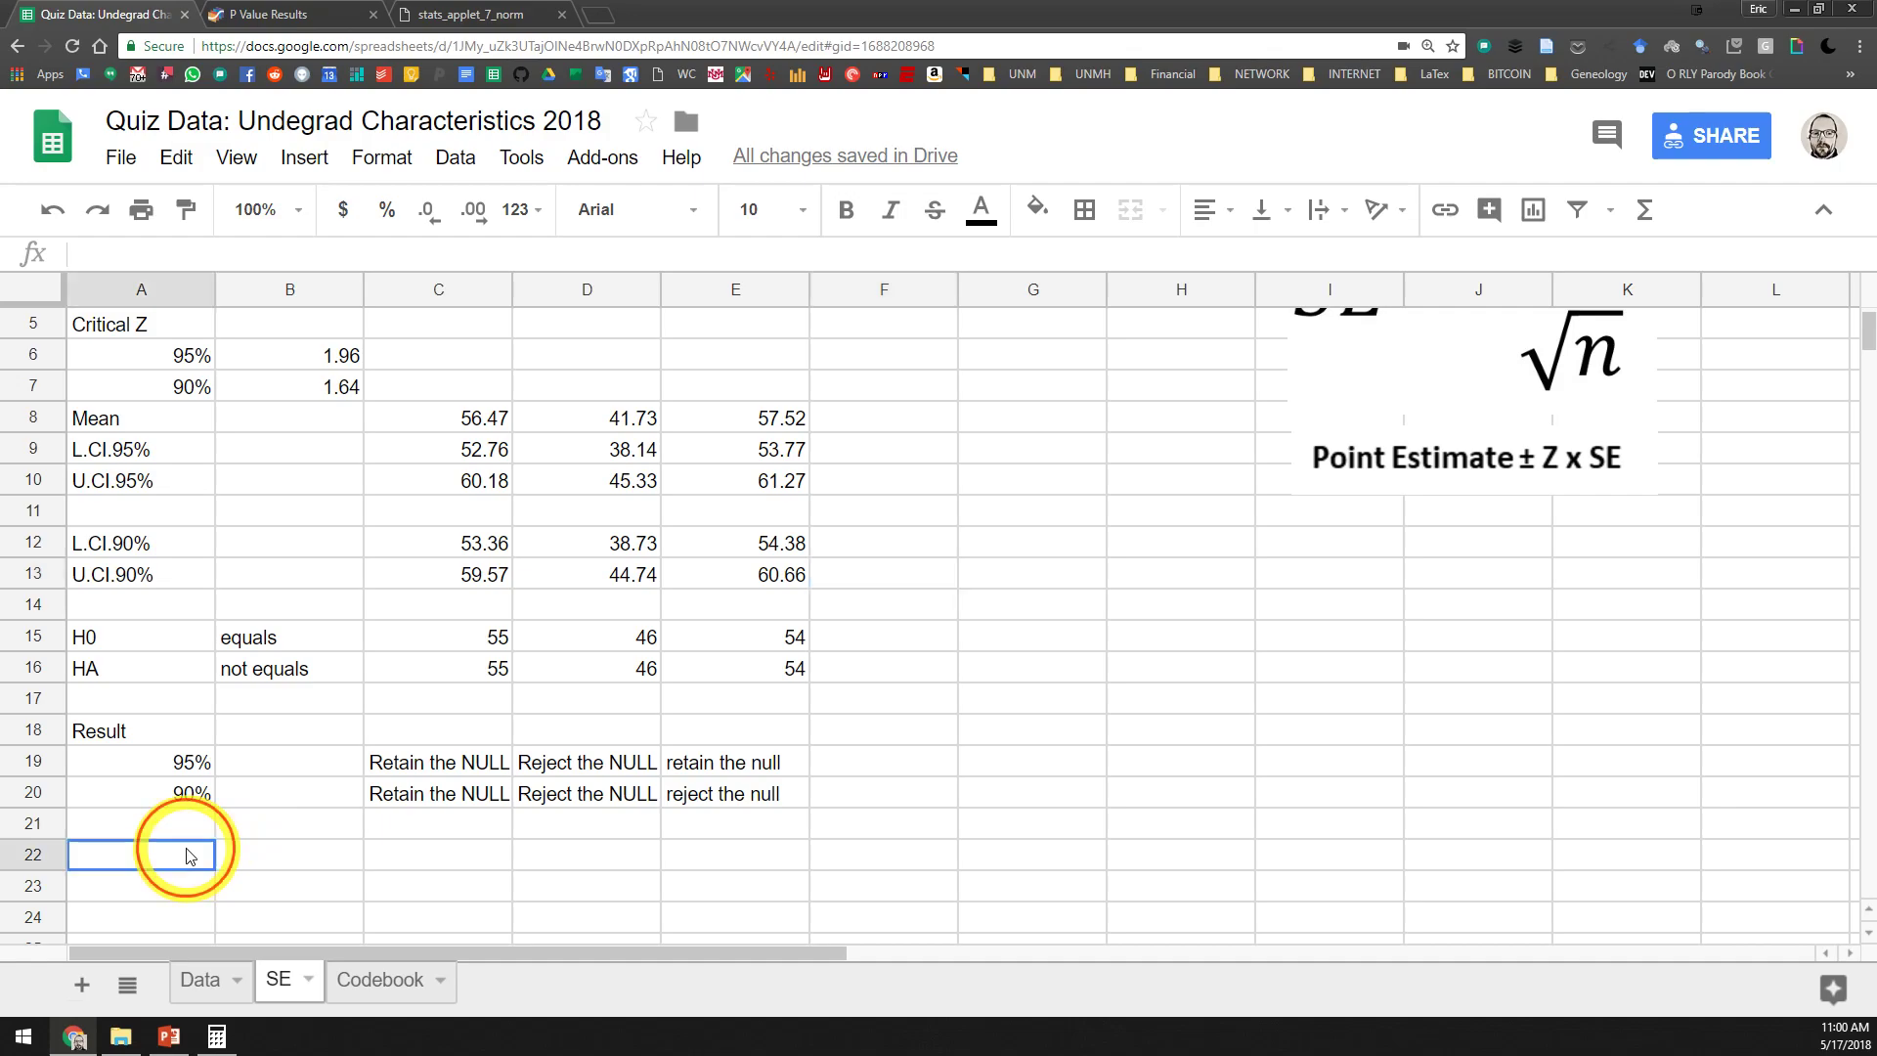
scroll(393, 782, "up", 2)
scroll(393, 782, "down", 2)
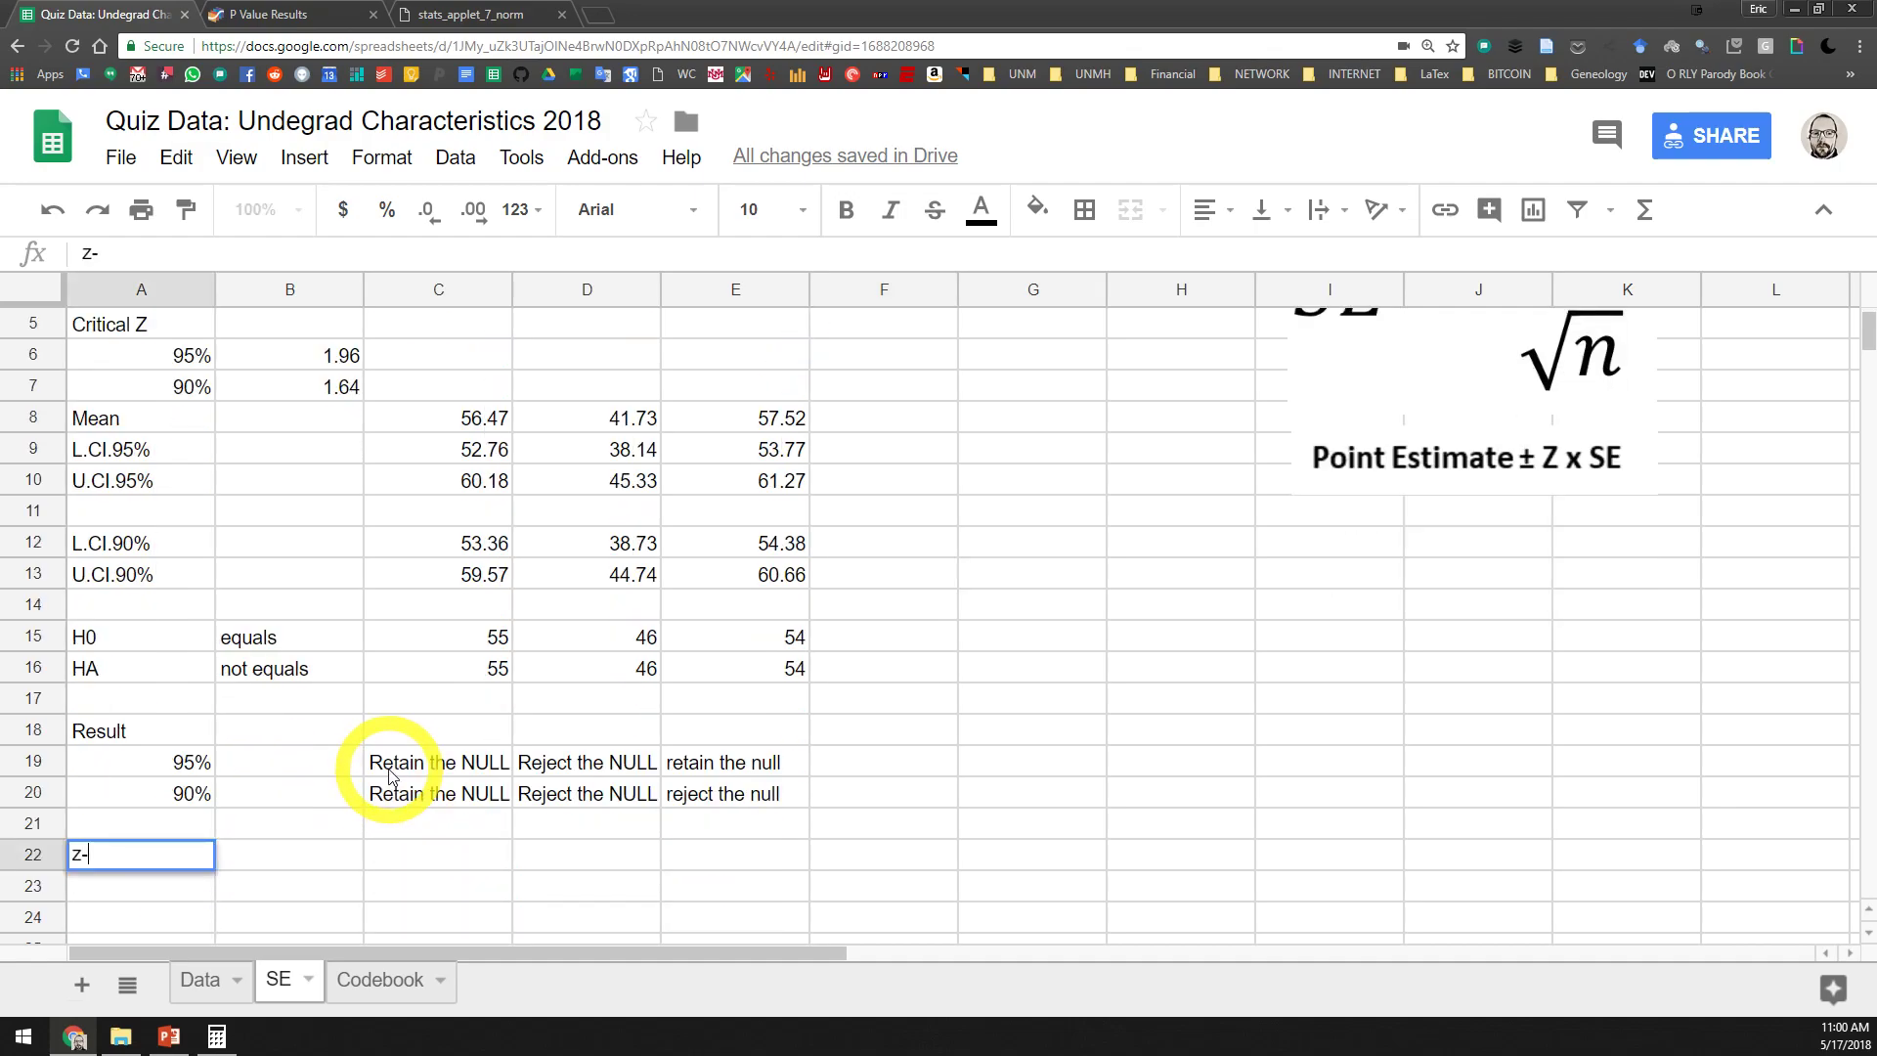
key("Return")
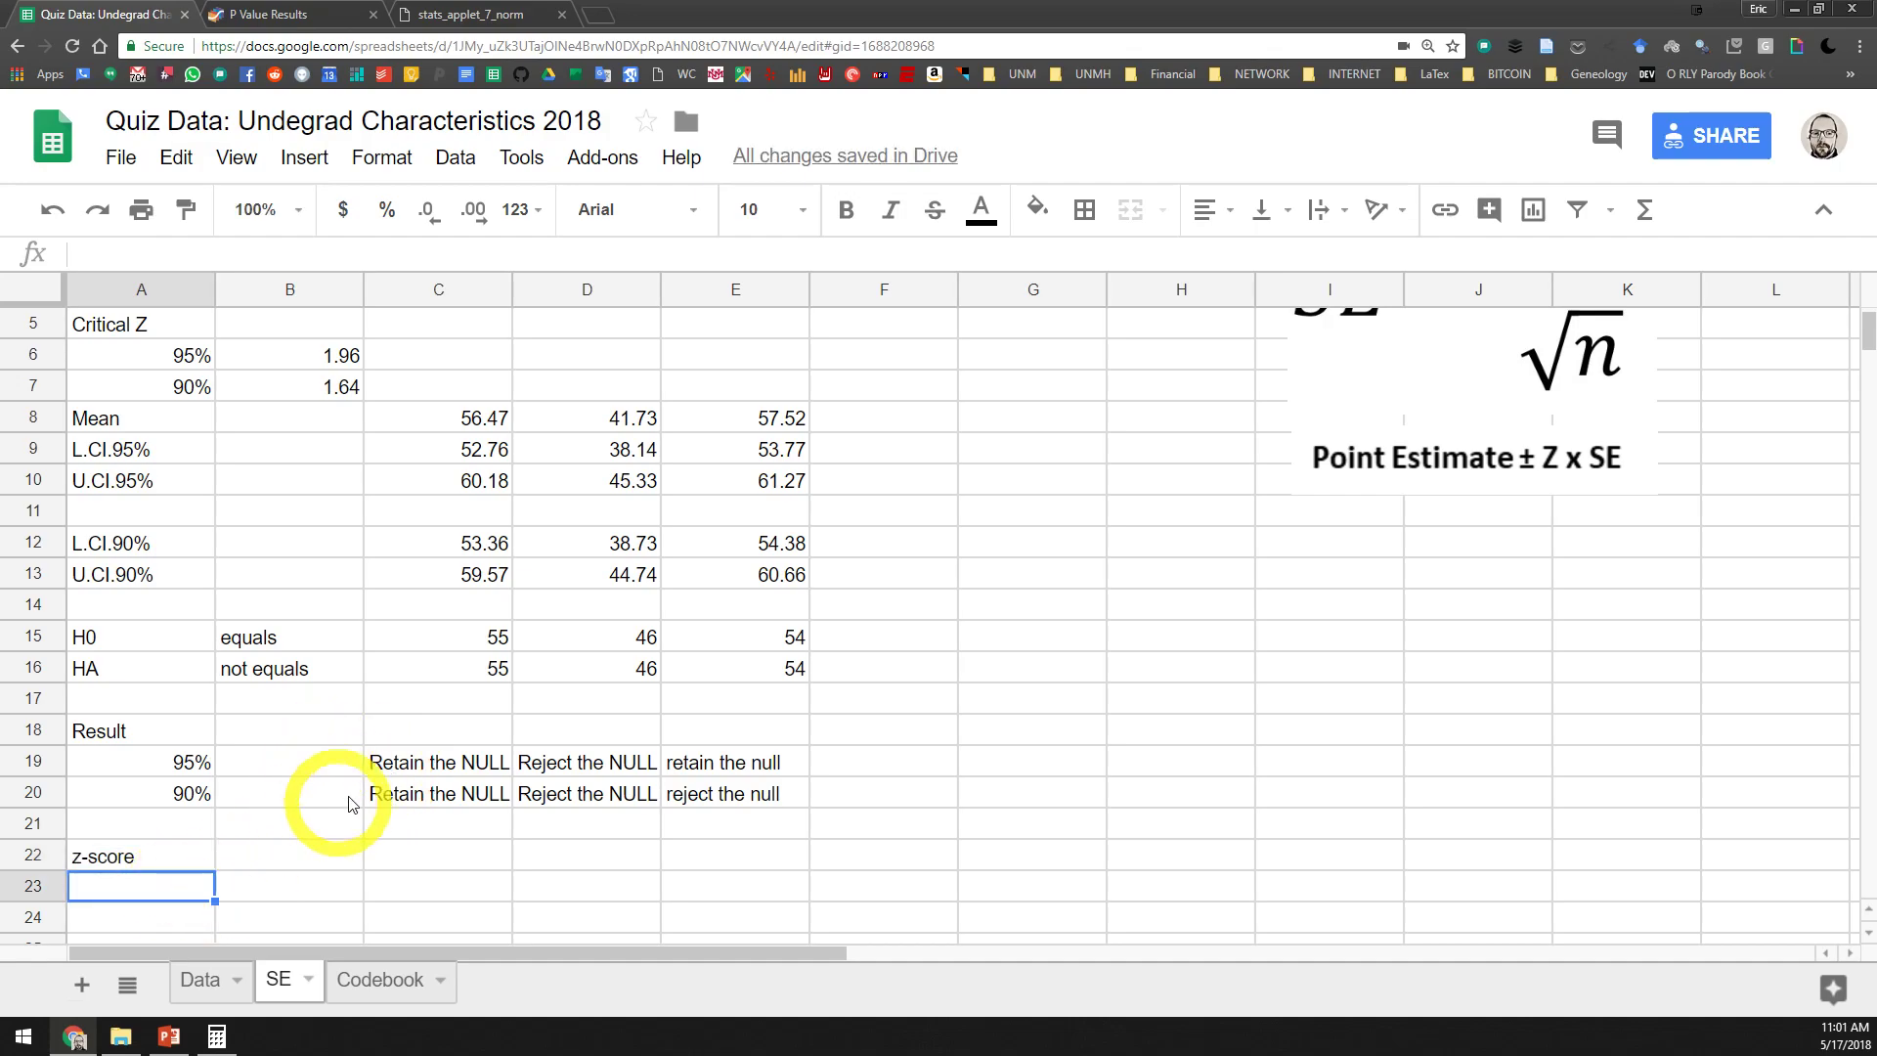
Examine the H0 row across the three traits and compare Extraversion's hypothesized value with its sample mean
left_click(379, 856)
scroll(563, 707, "up", 2)
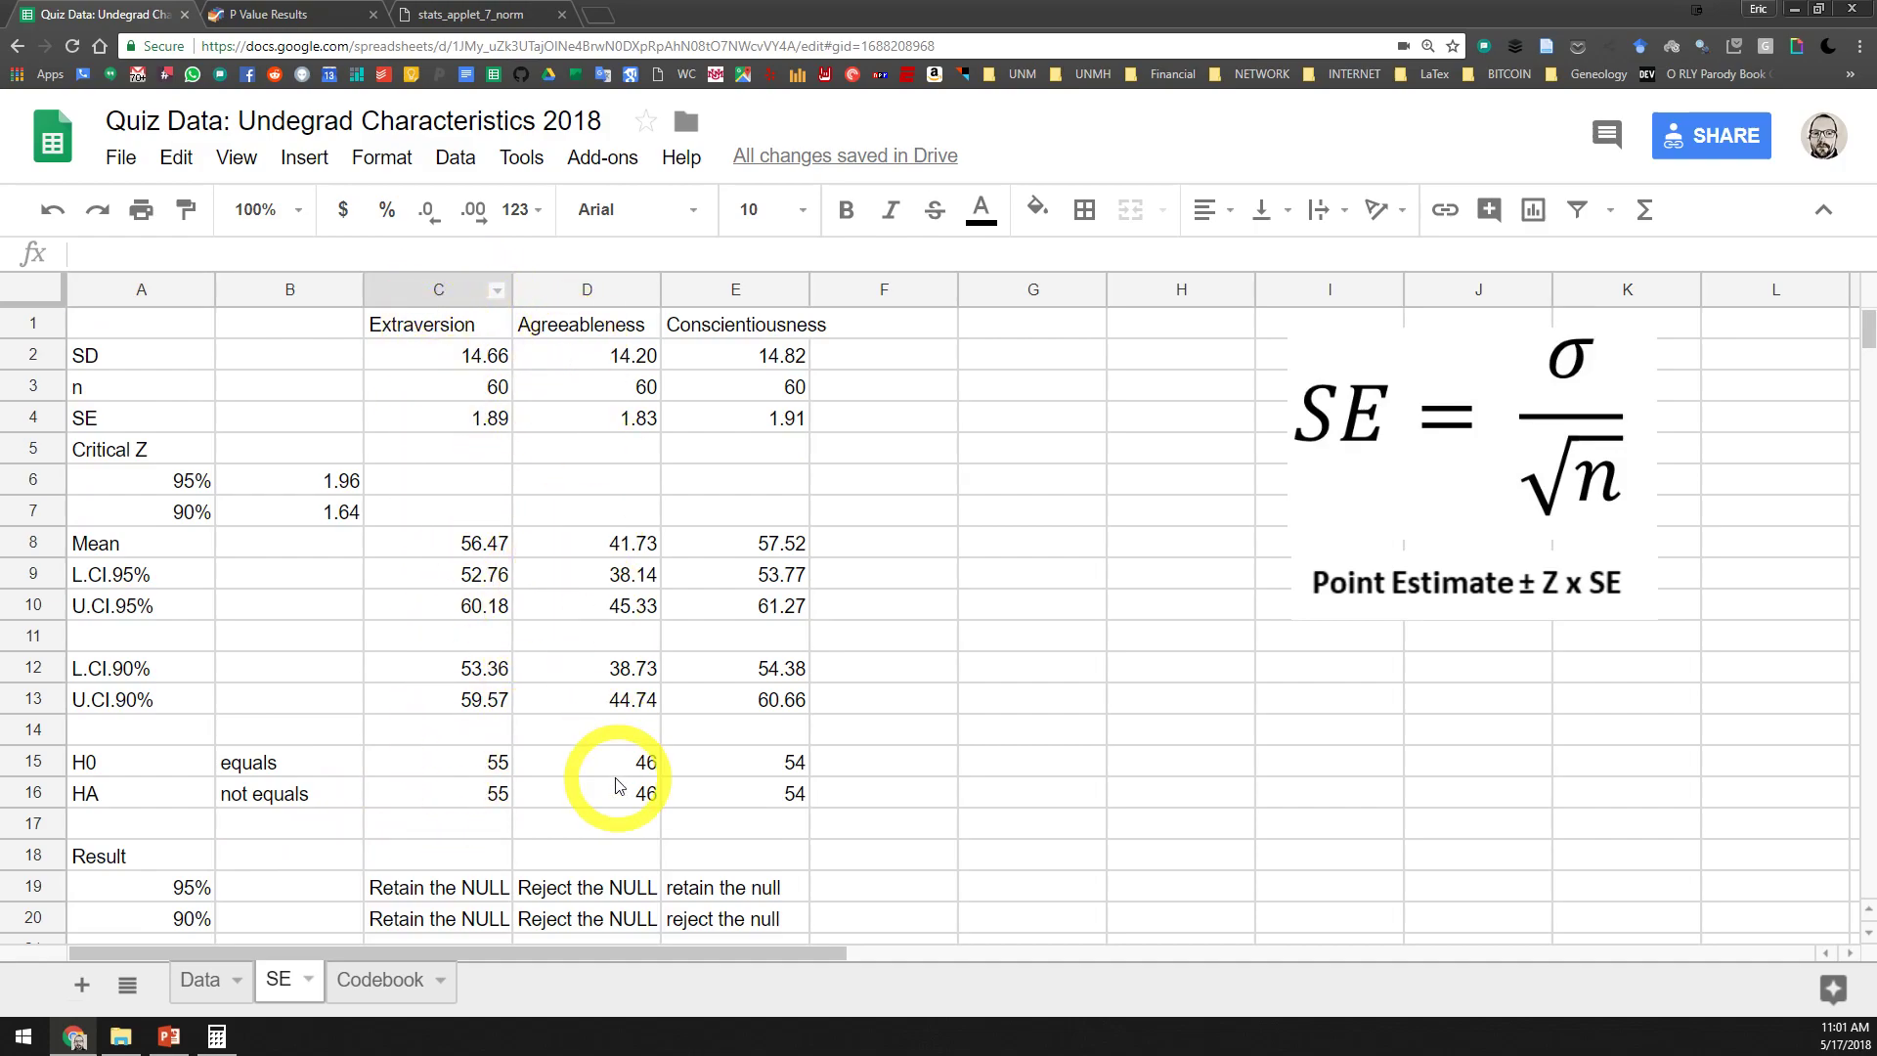
left_click_drag(115, 773, 726, 755)
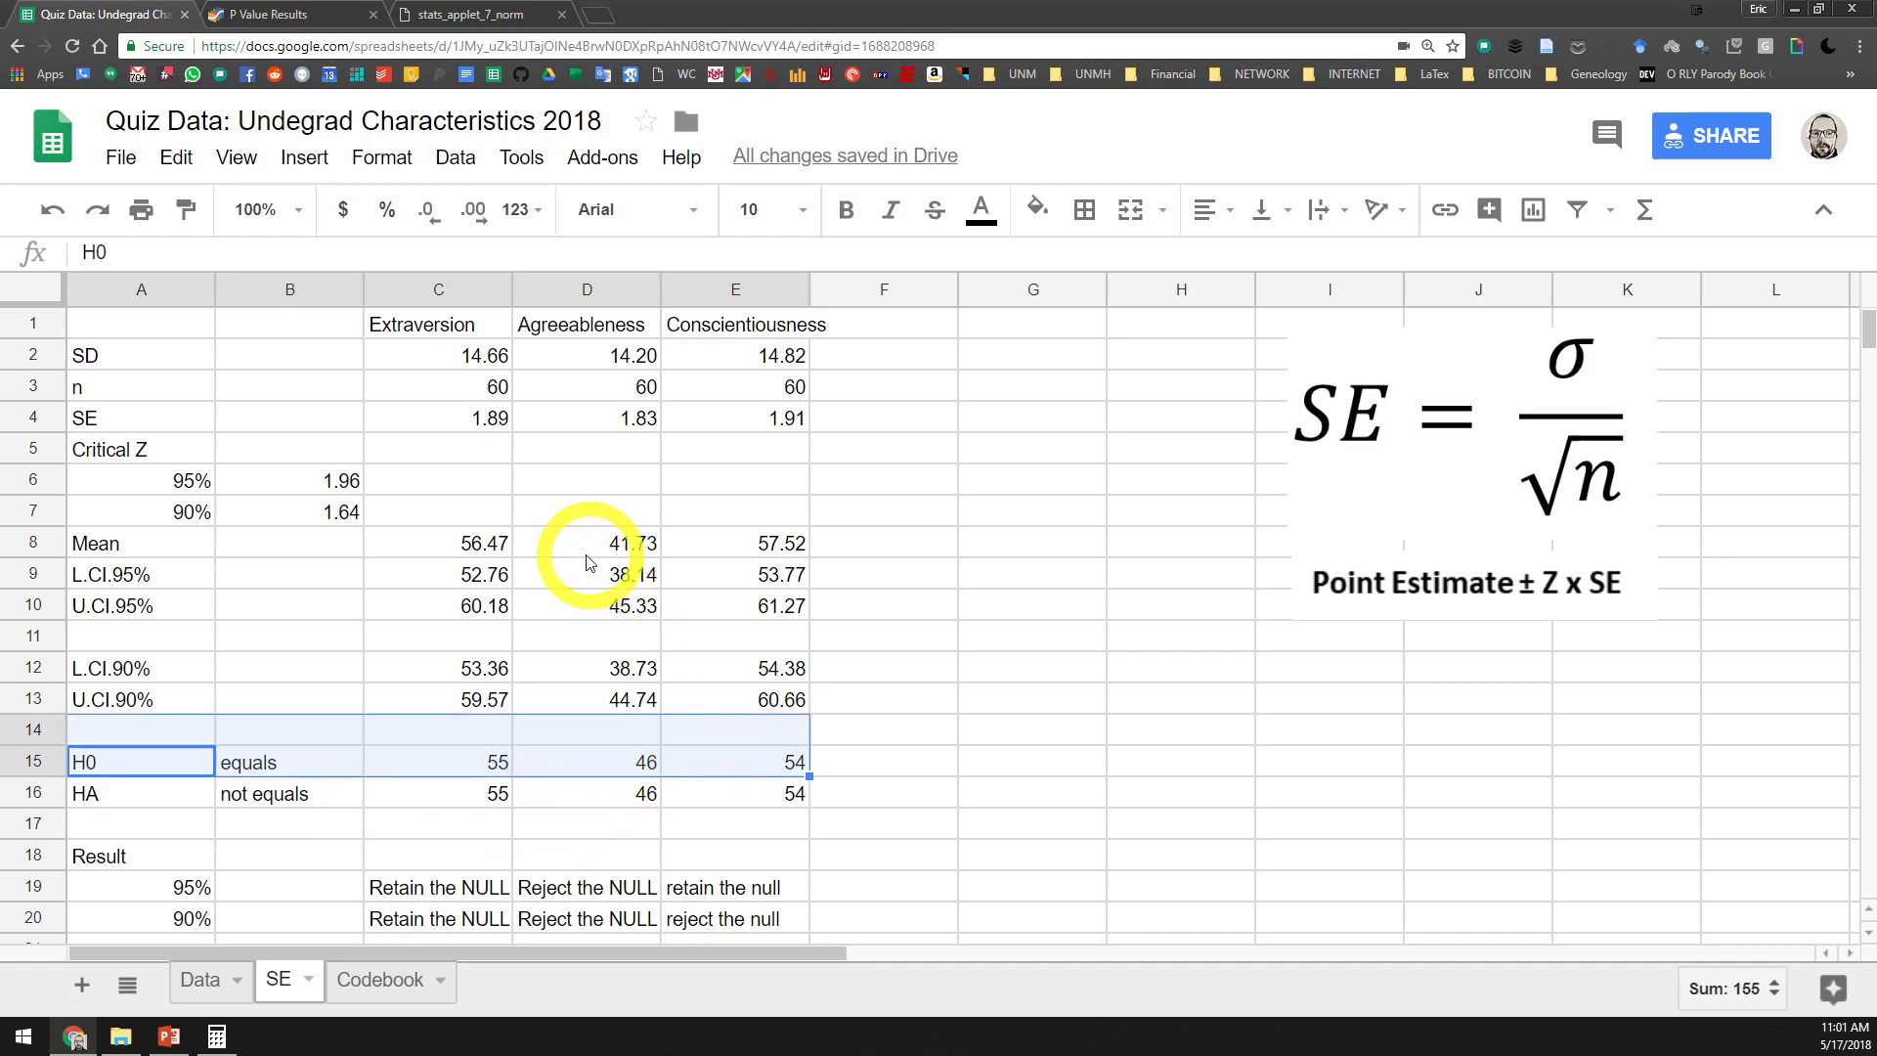
left_click(467, 323)
left_click(649, 333)
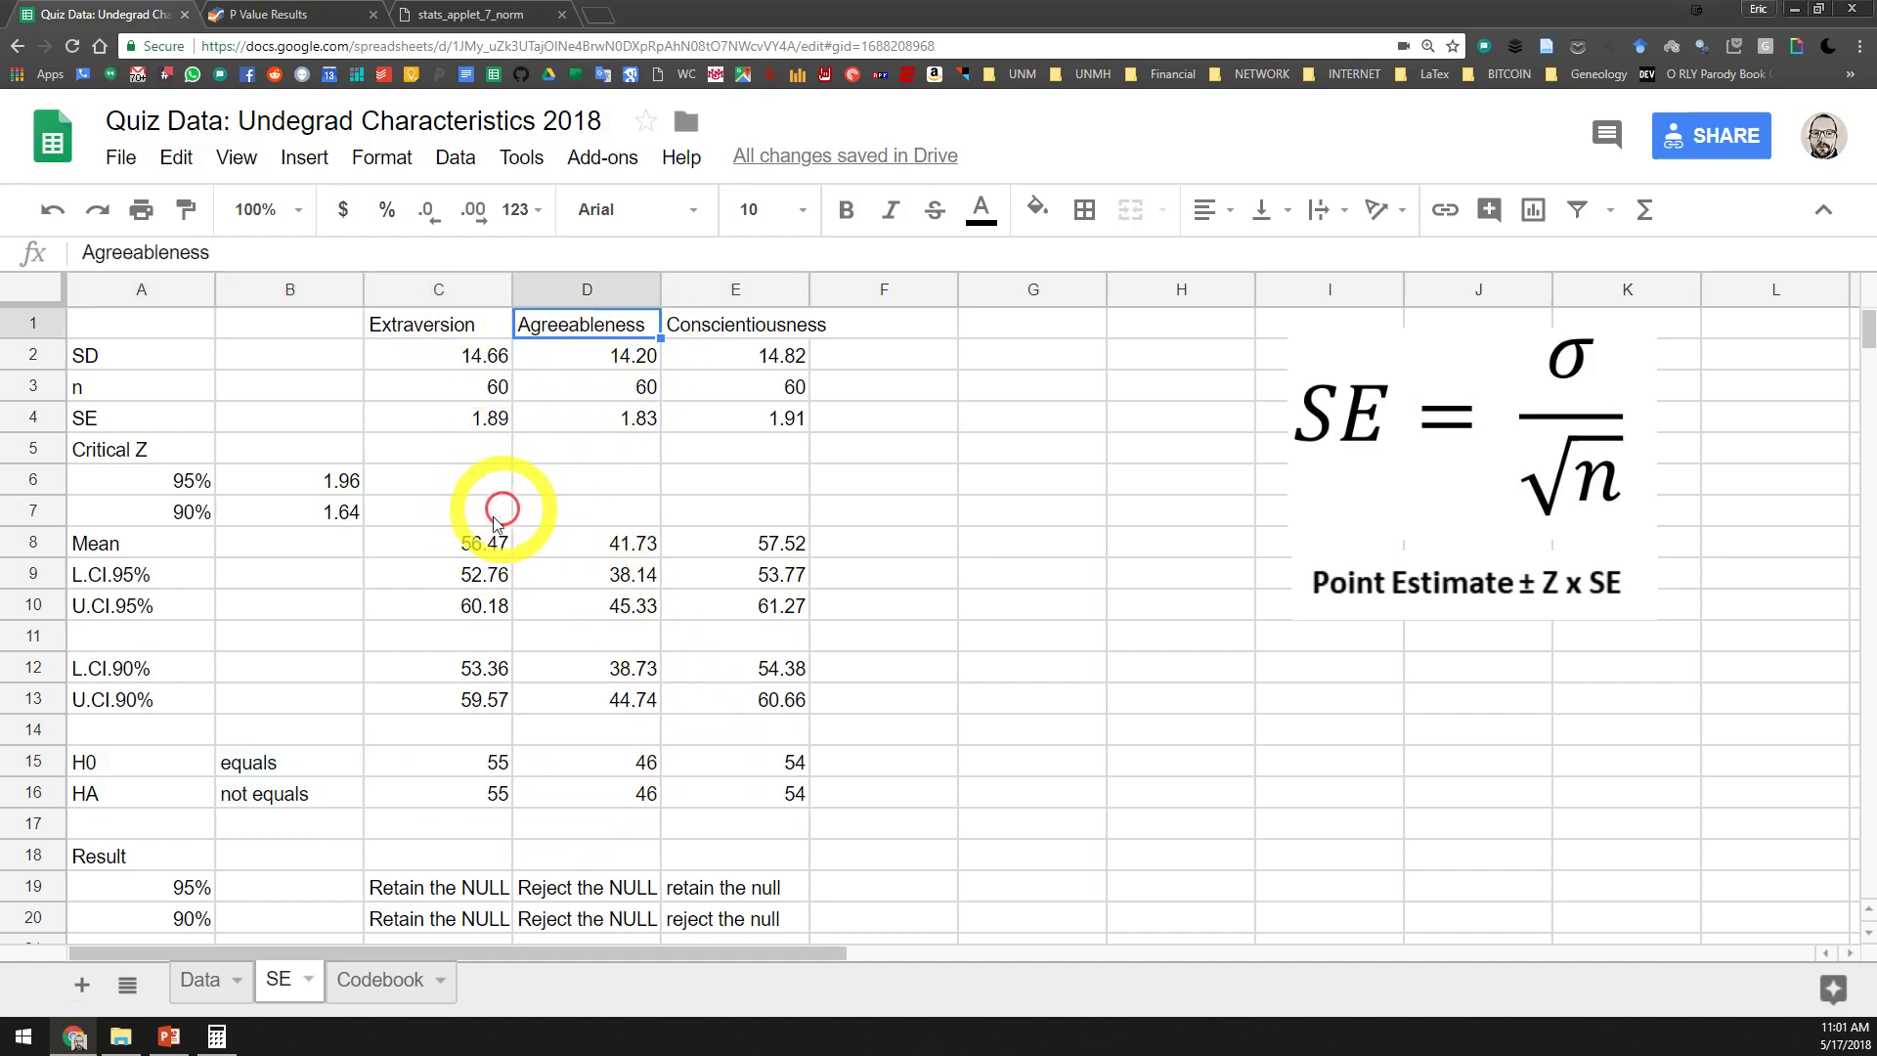
left_click(482, 764)
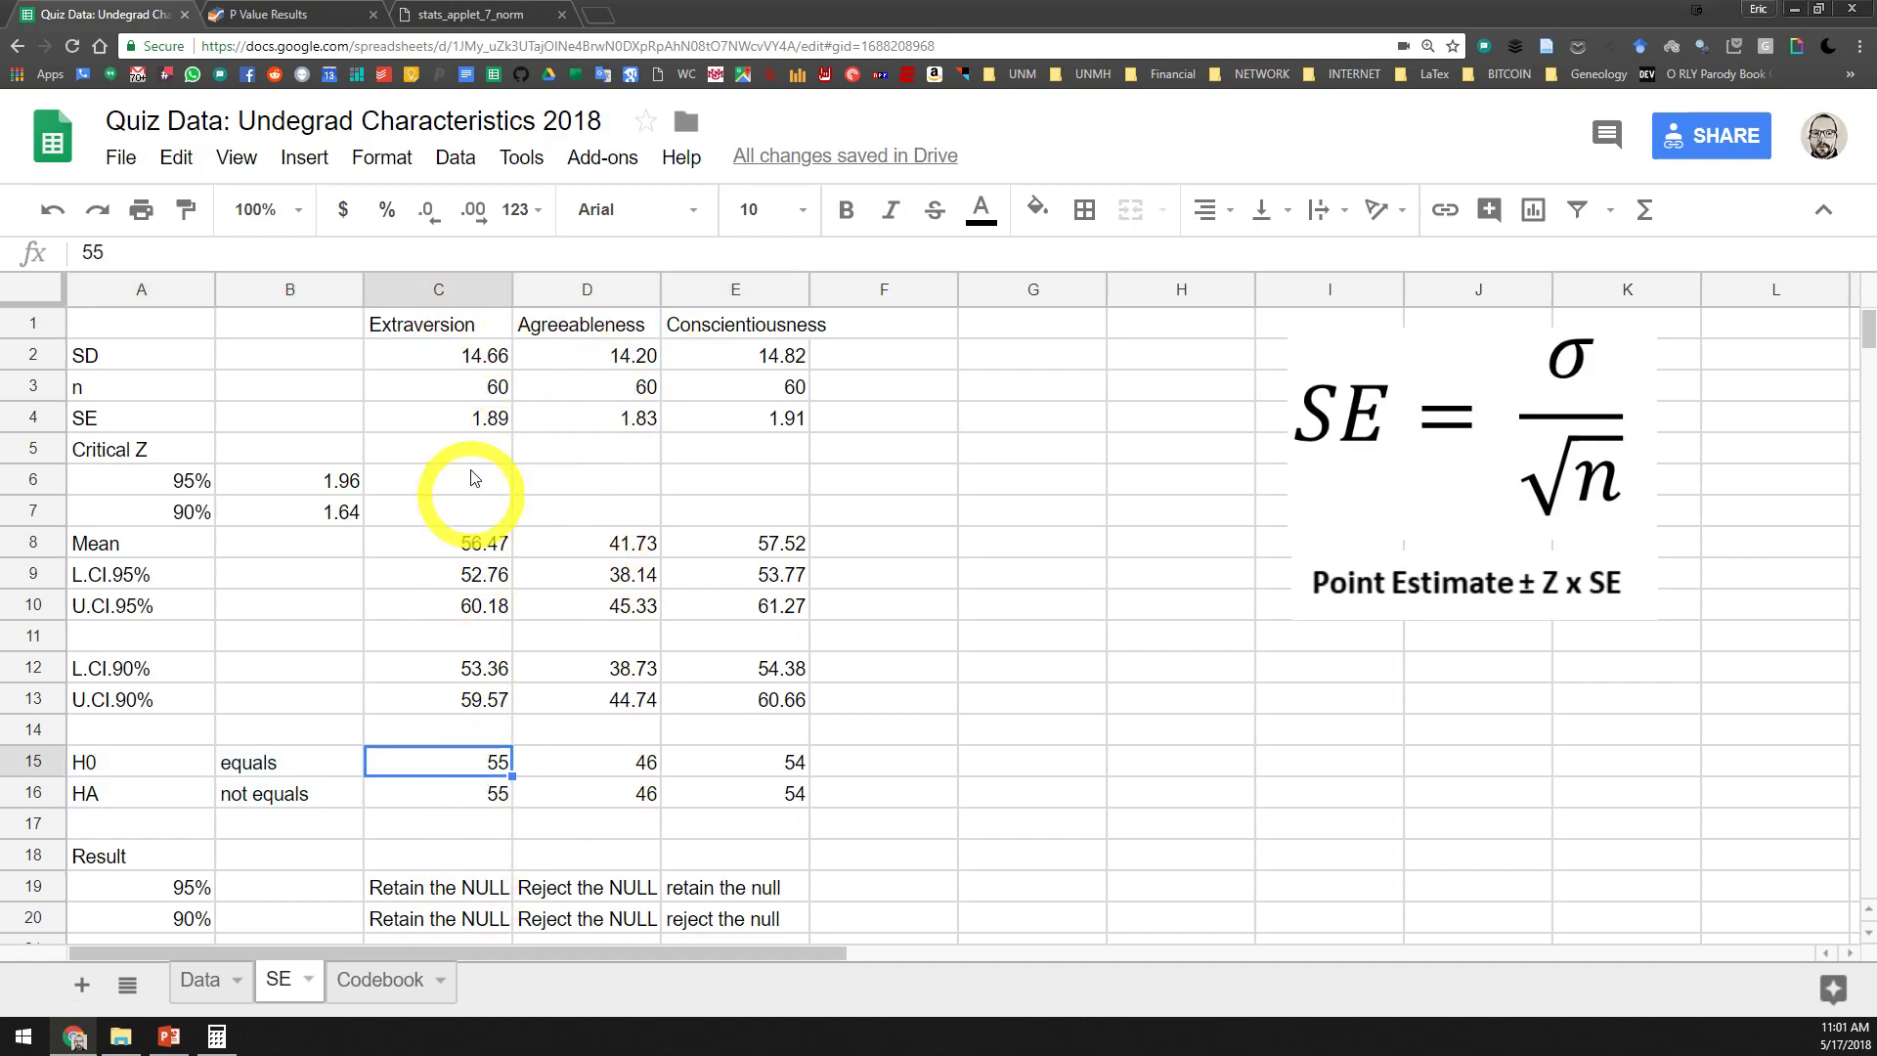
left_click(458, 290)
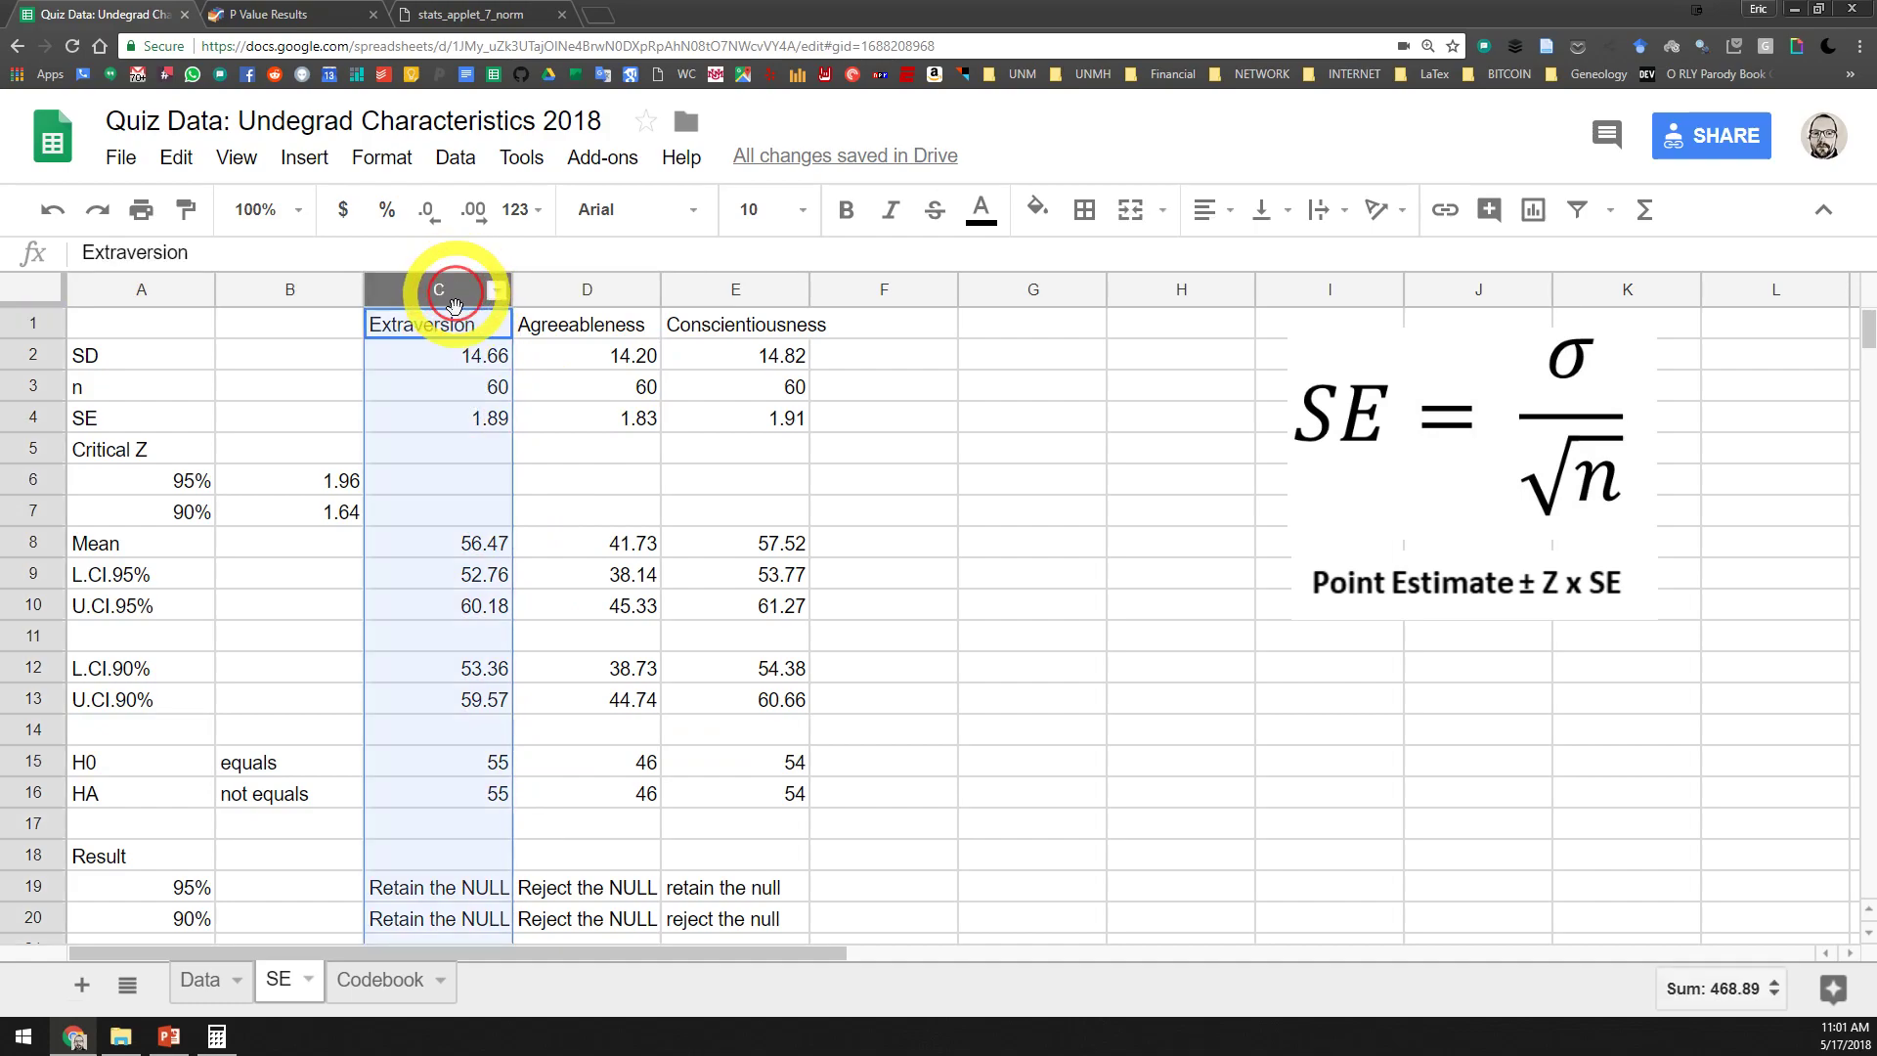
left_click(484, 760)
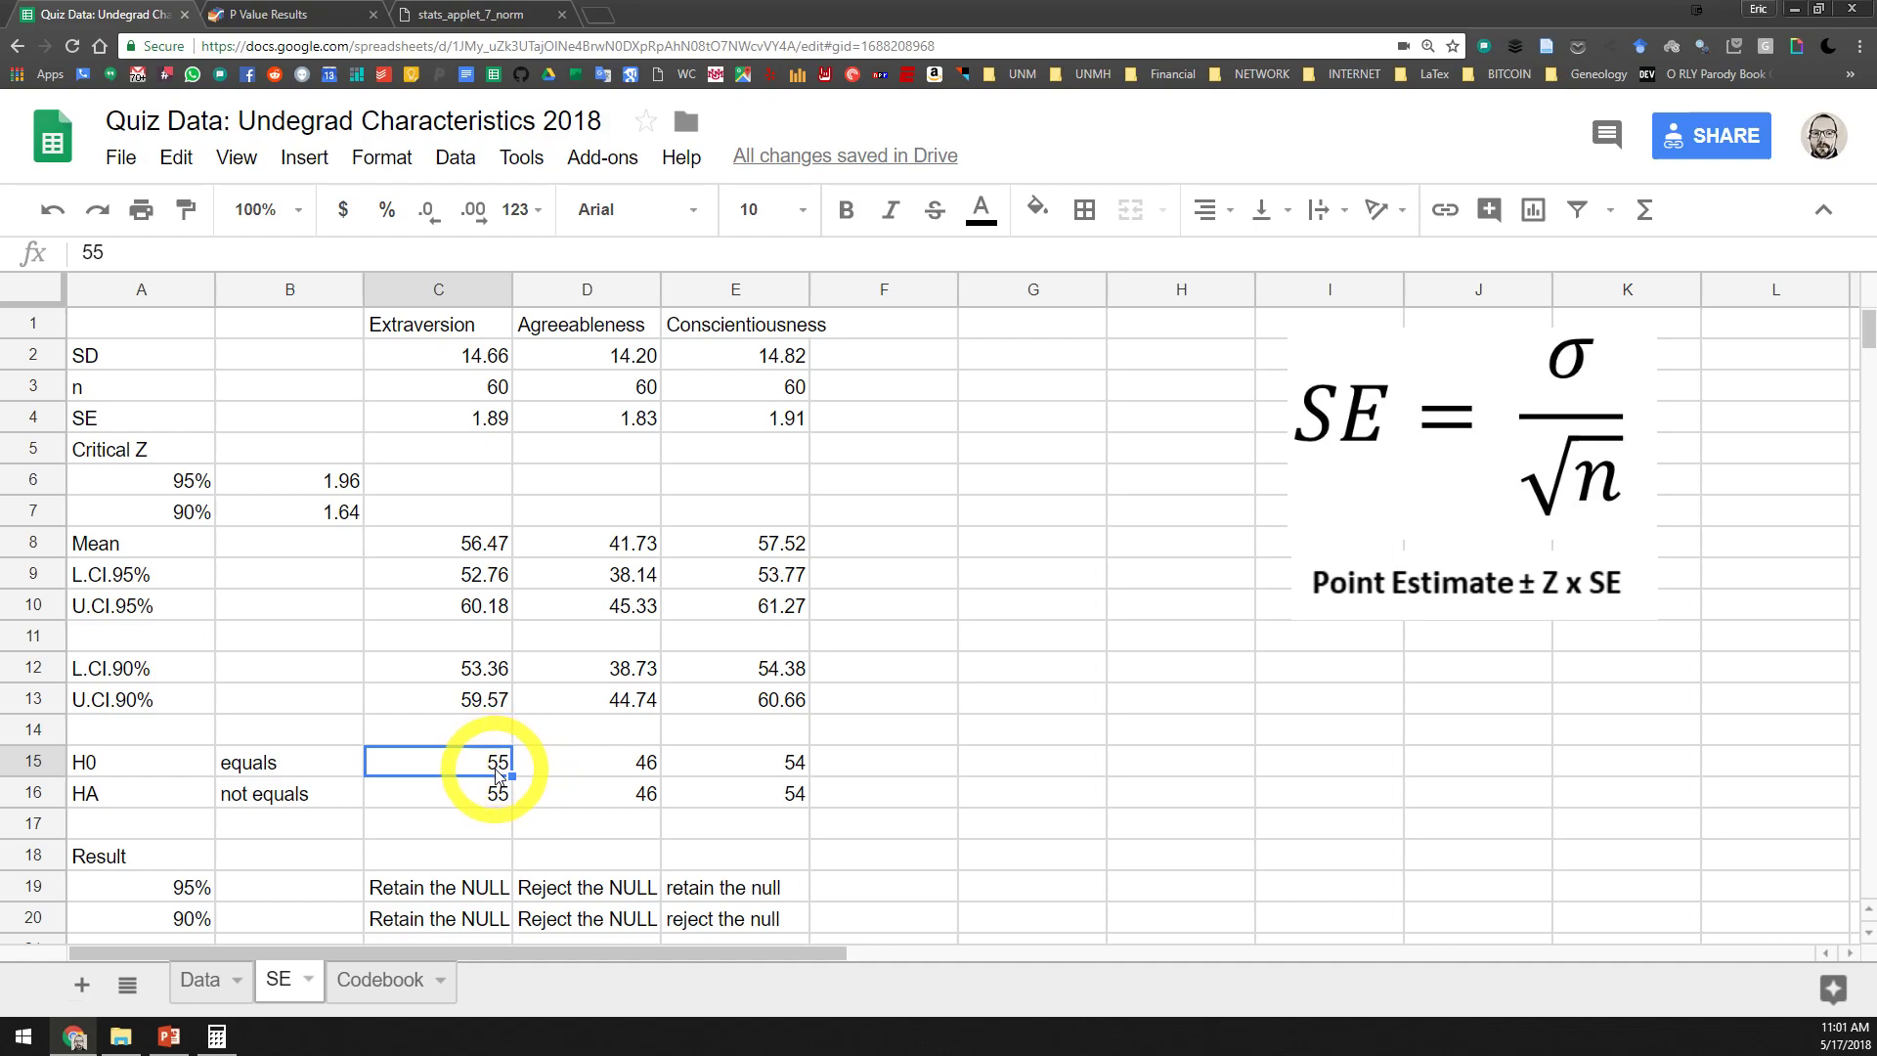
left_click(469, 544)
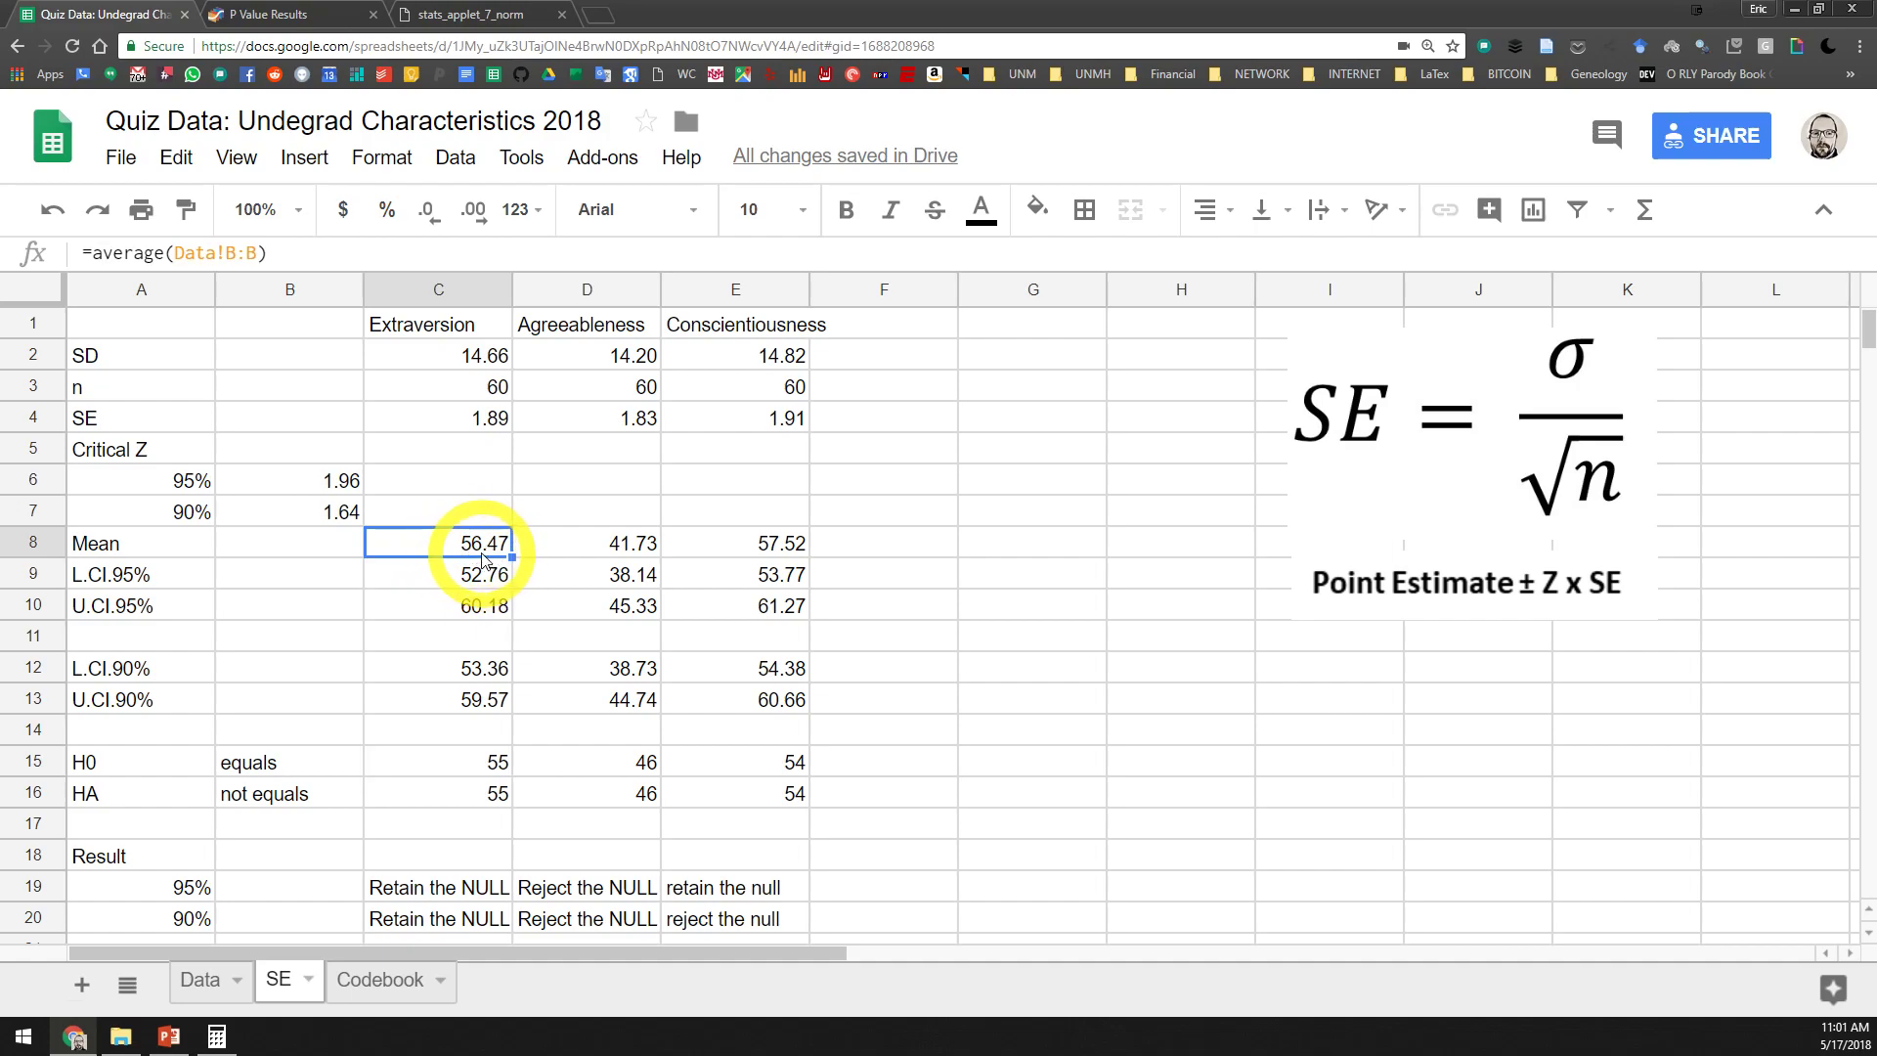
left_click(499, 764)
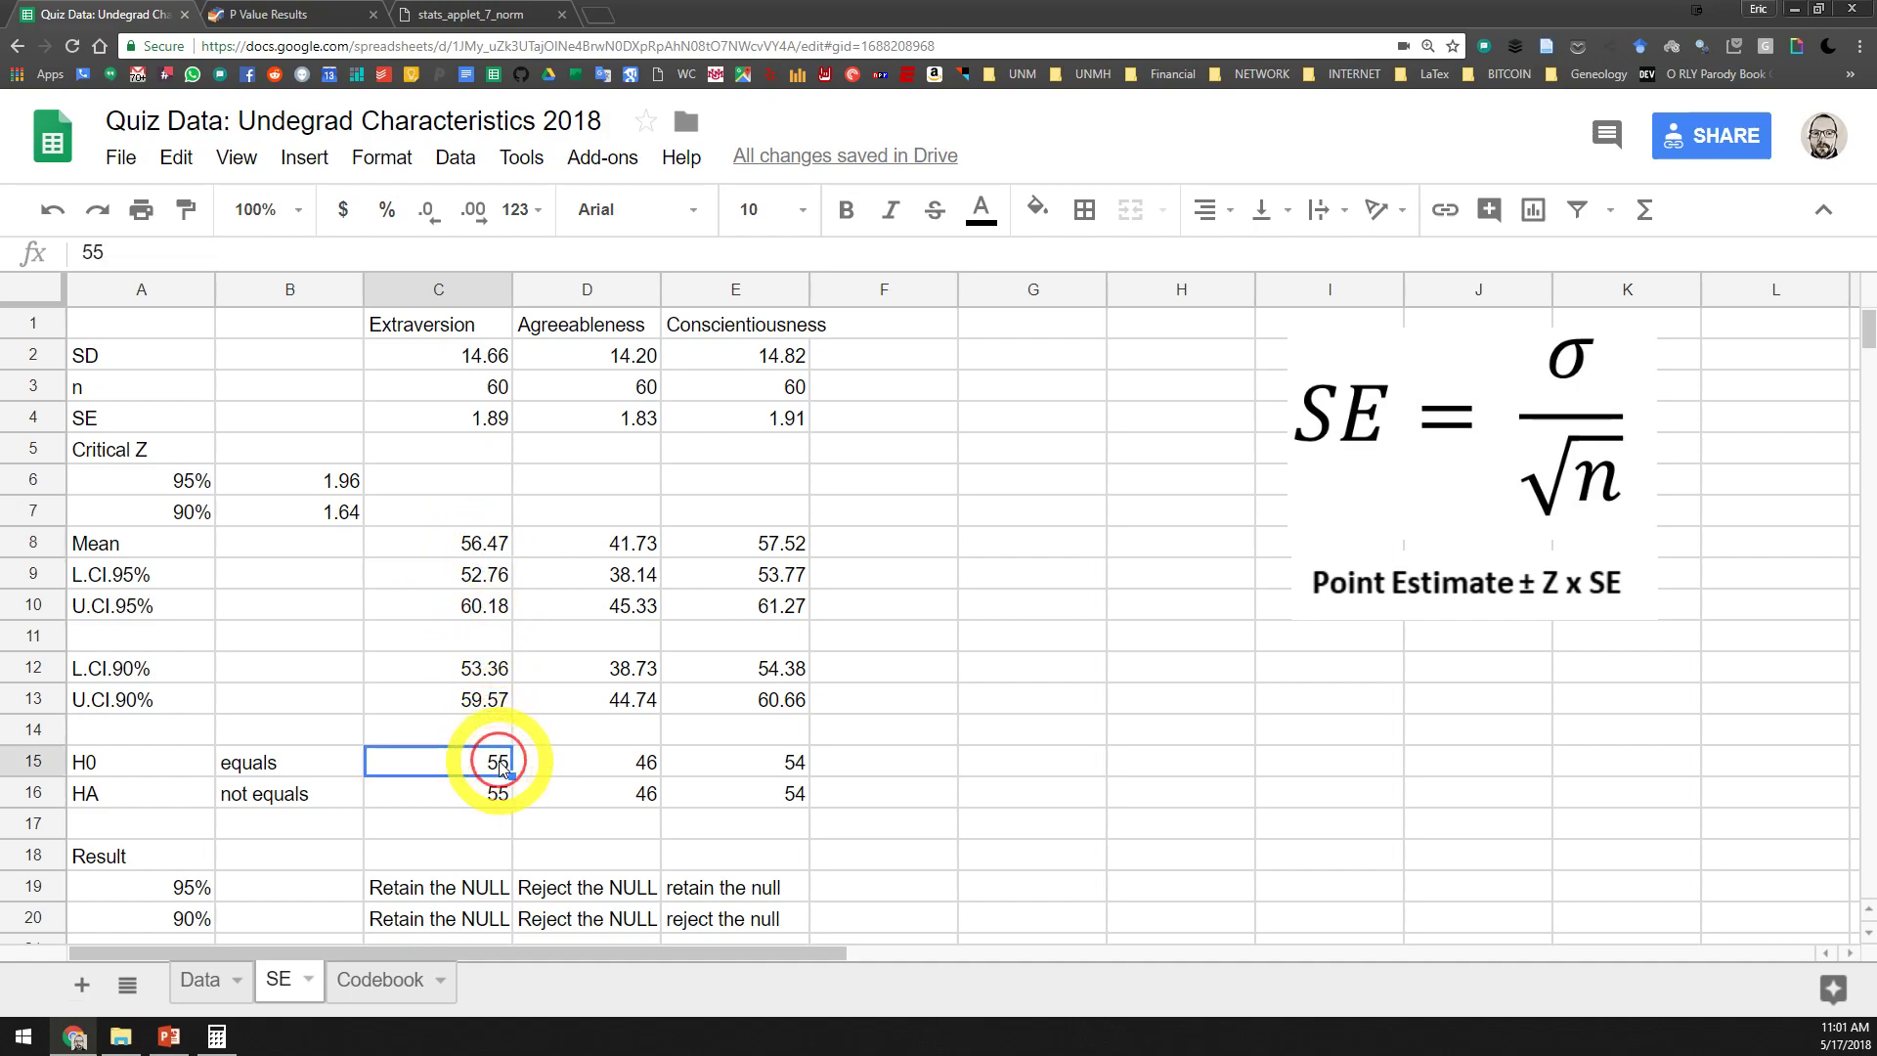
left_click(449, 544)
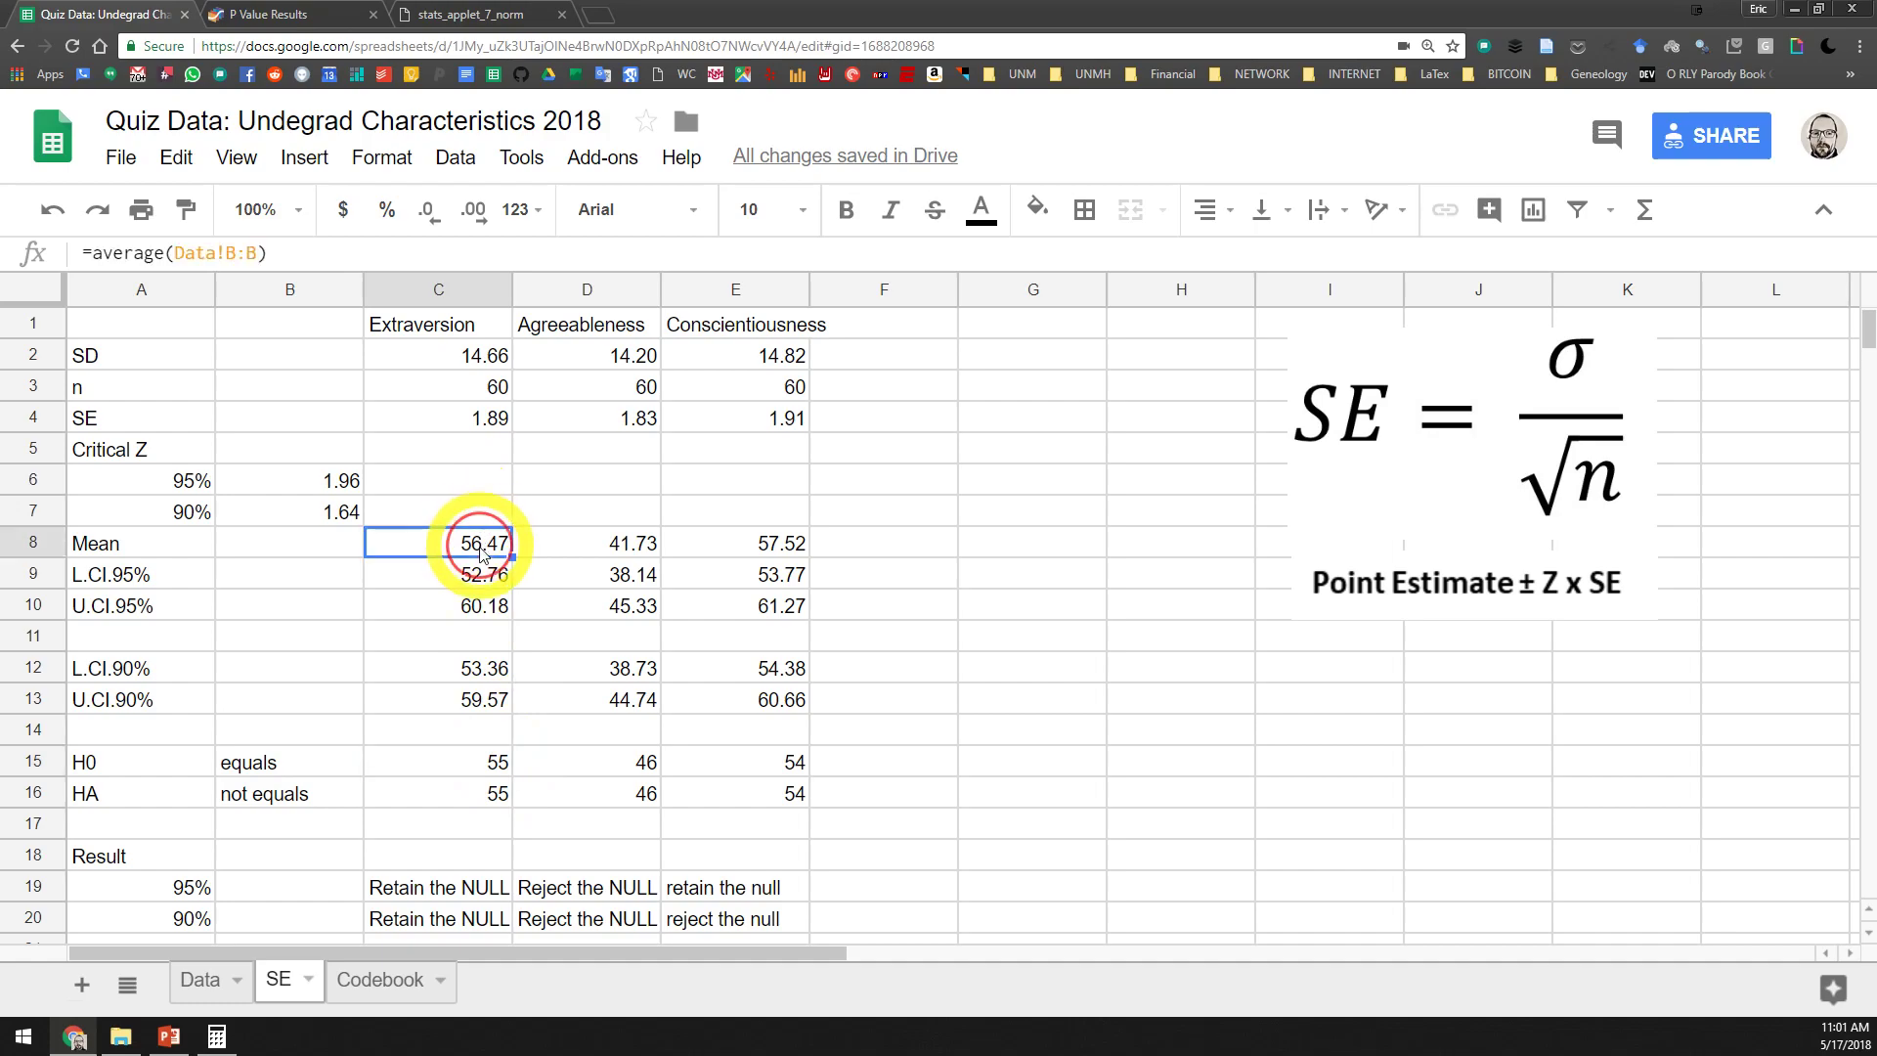
scroll(485, 561, "down", 3)
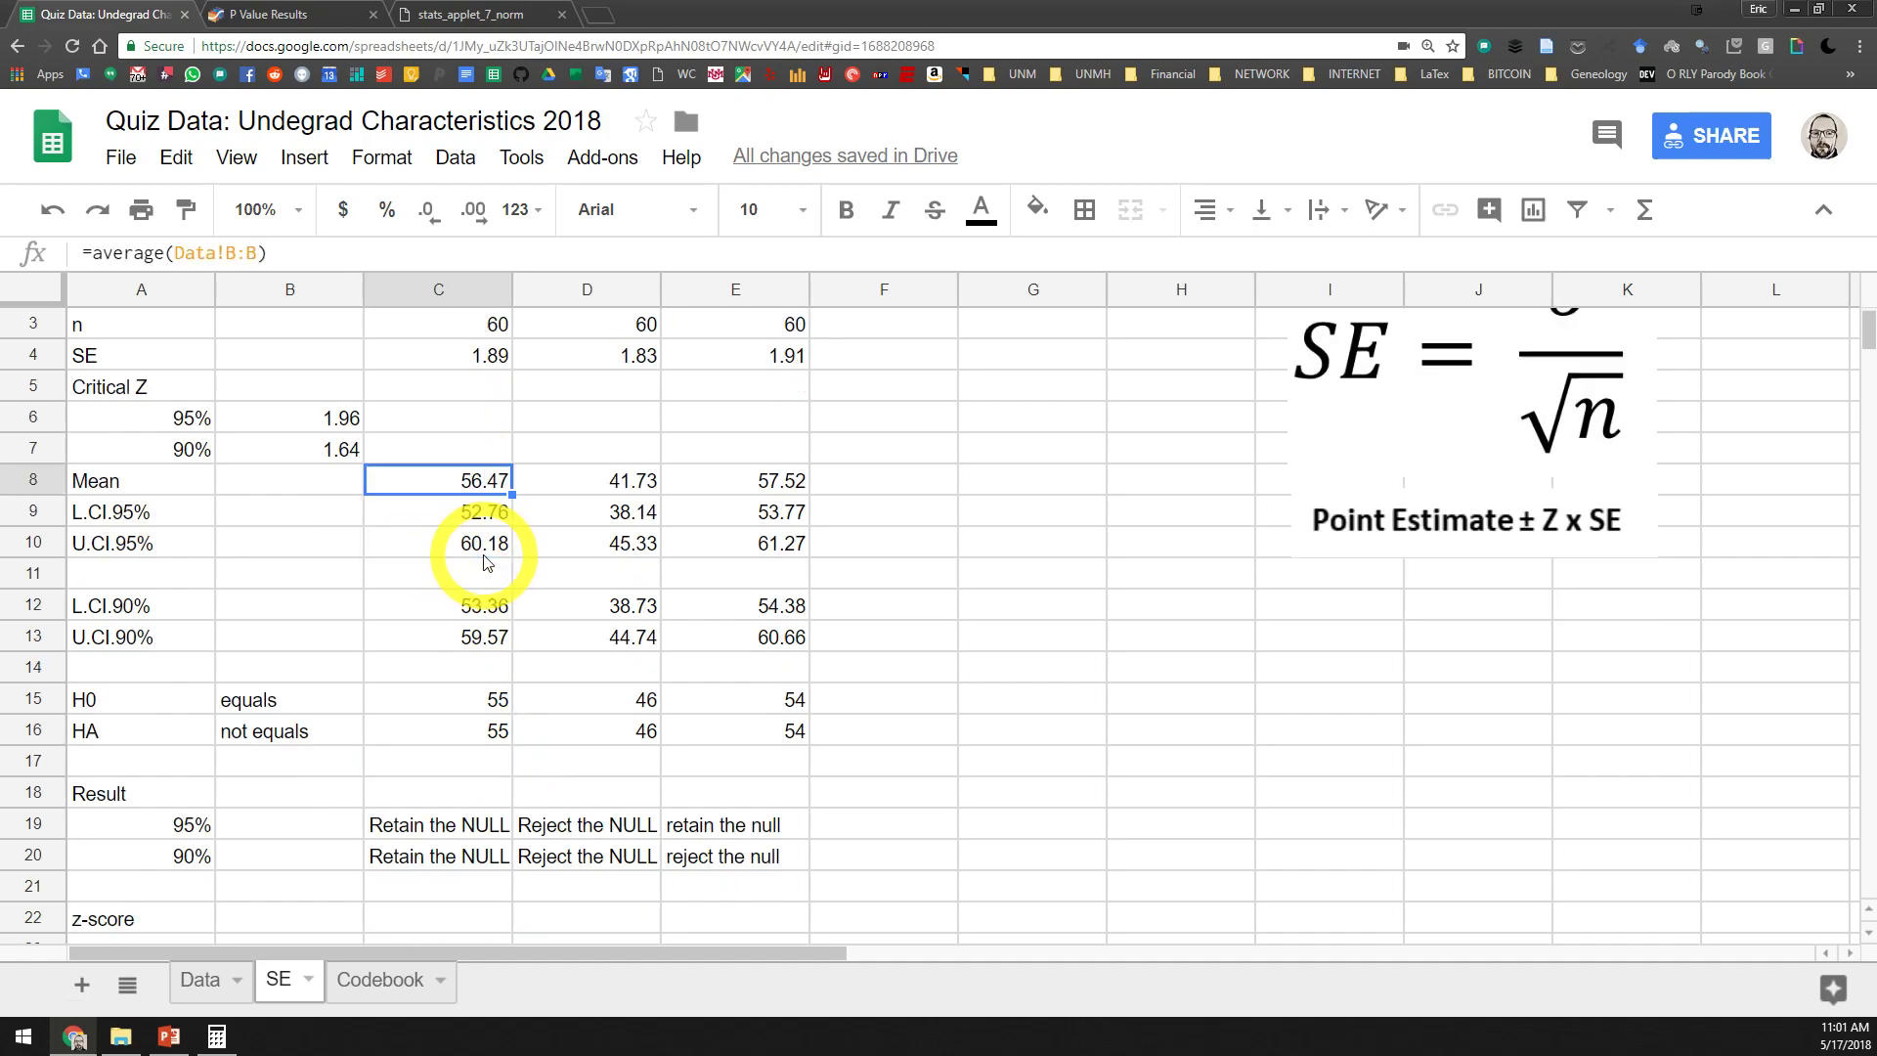
left_click(388, 780)
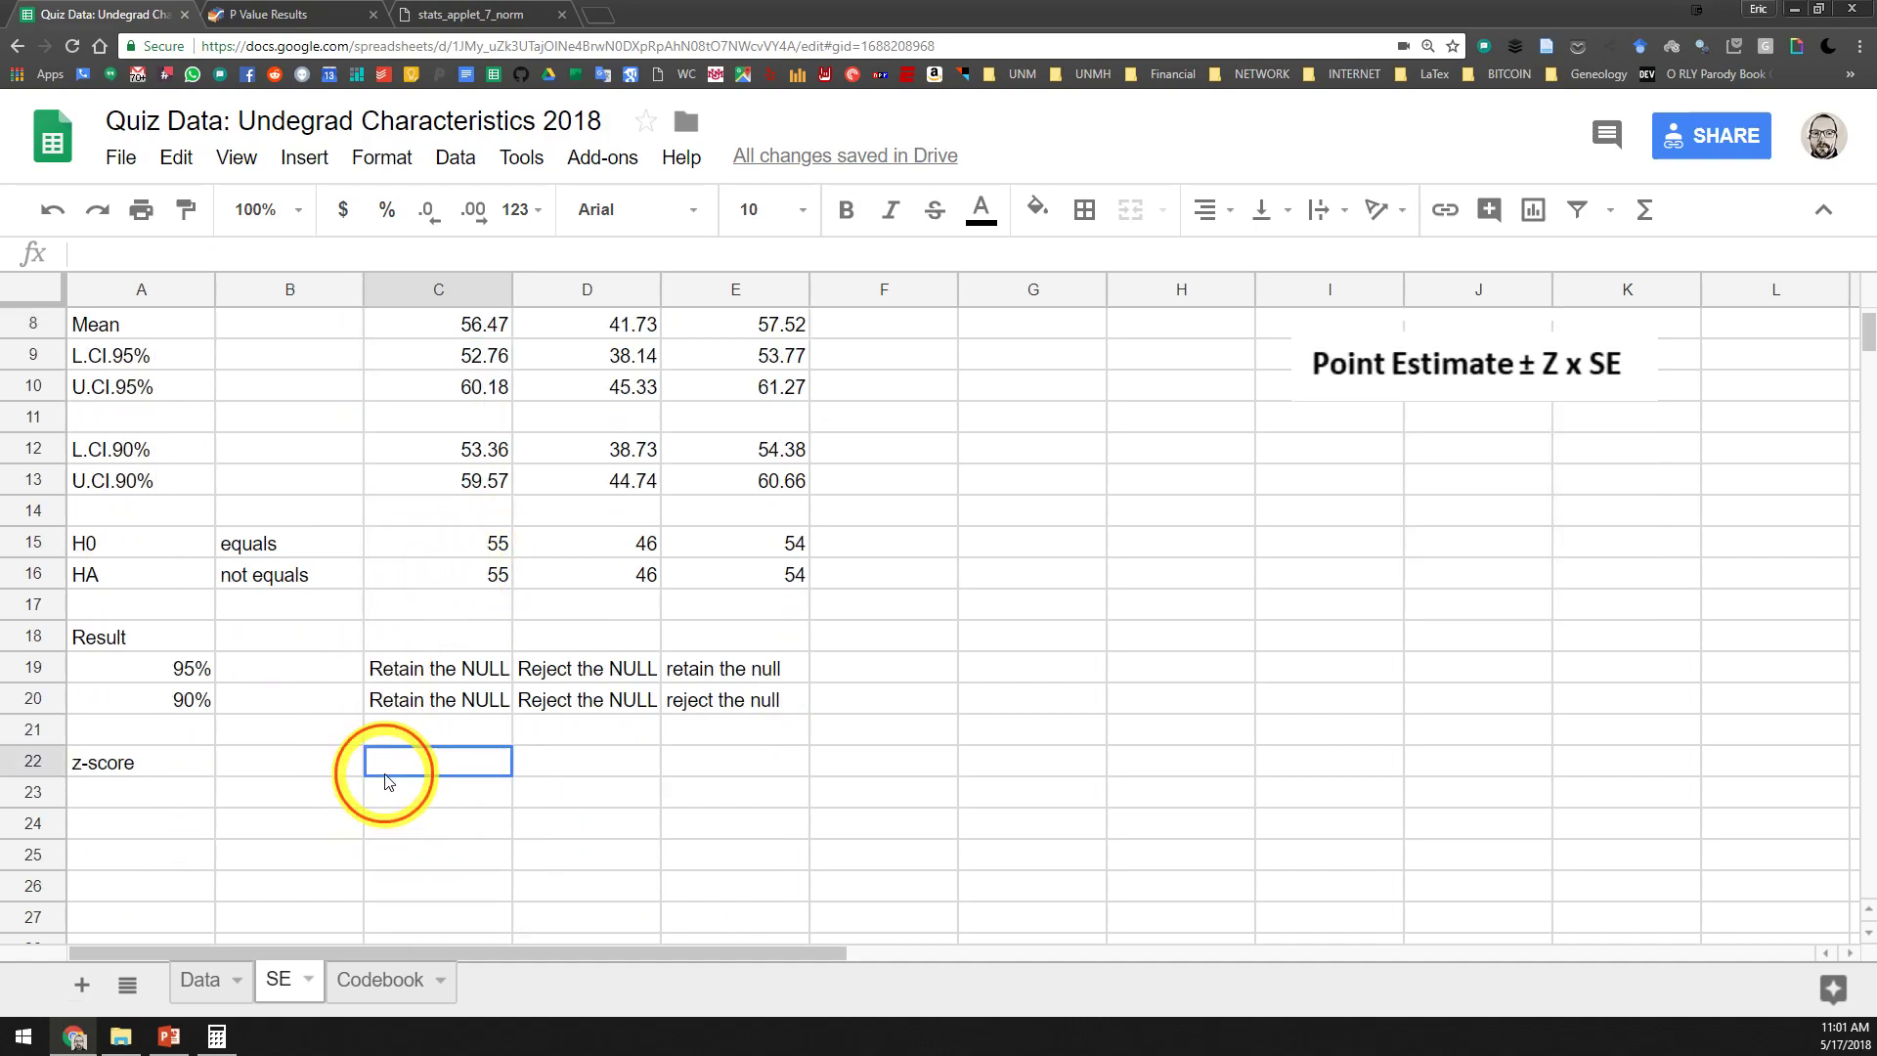
left_click(274, 767)
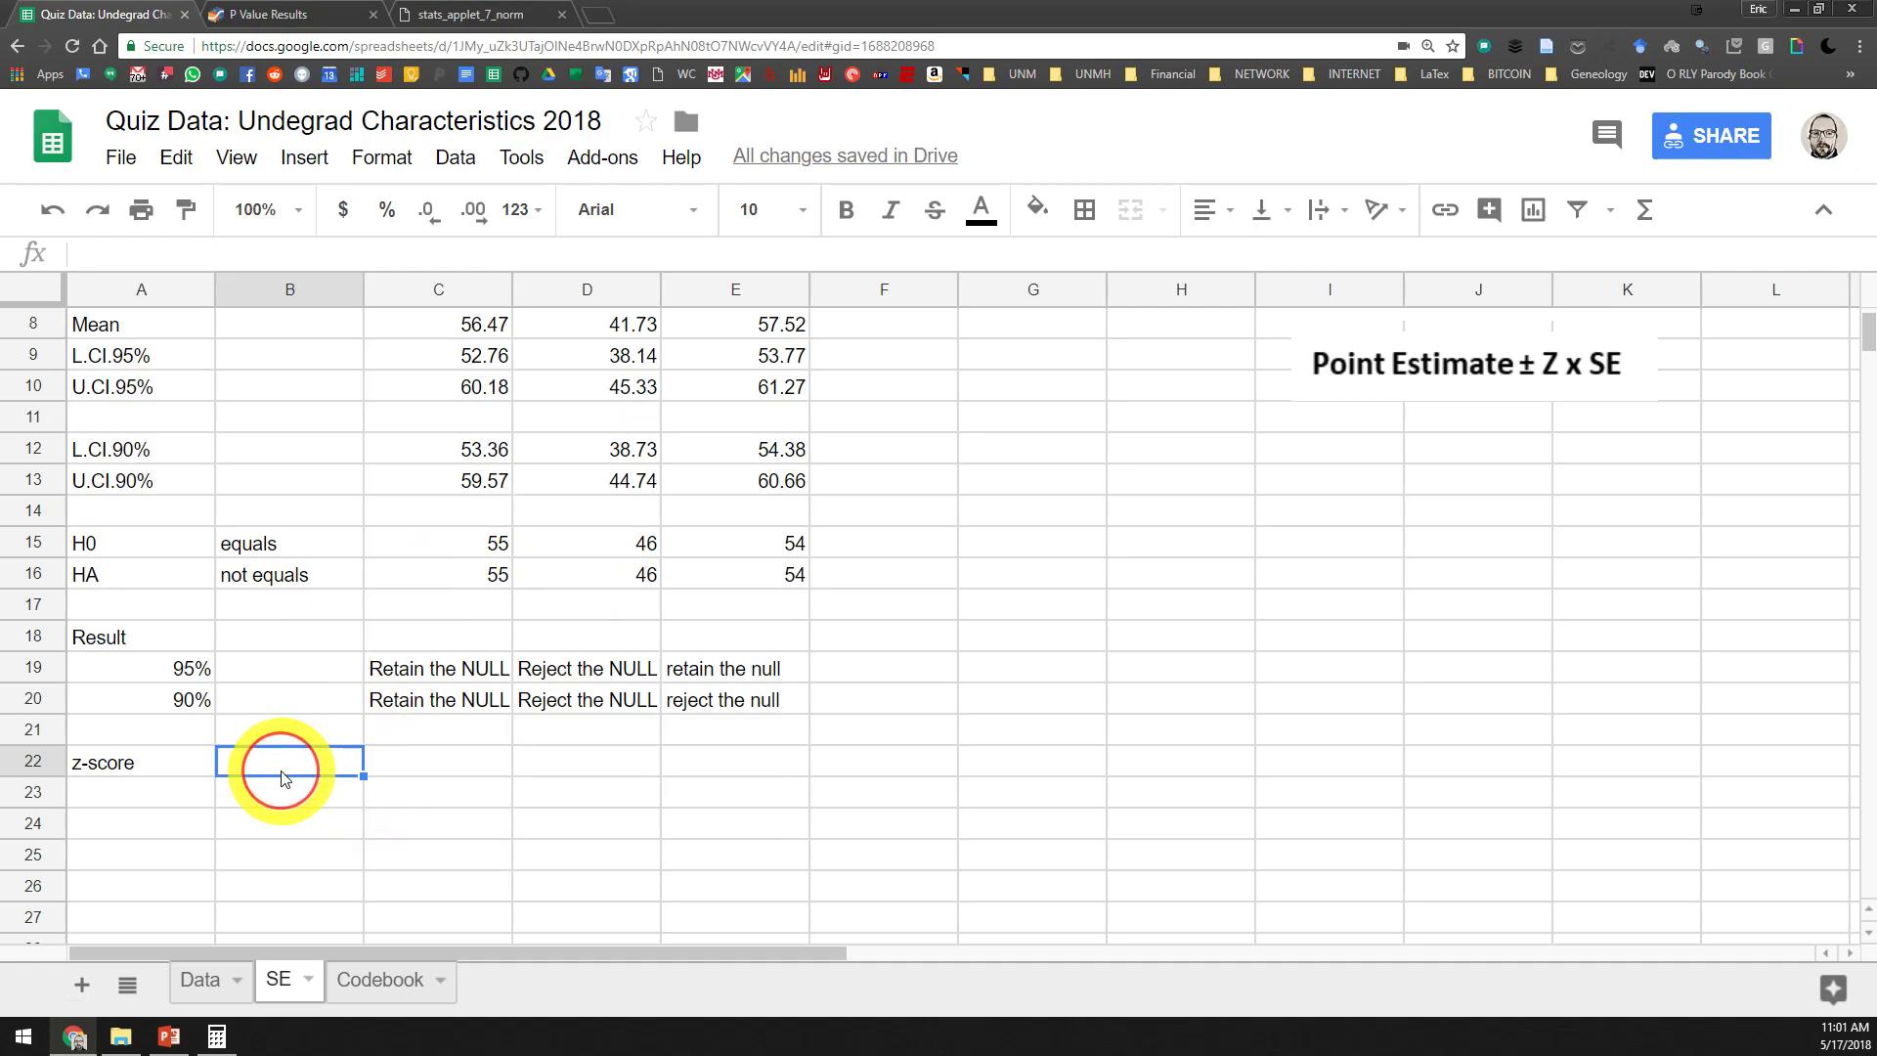
left_click(598, 19)
left_click(147, 17)
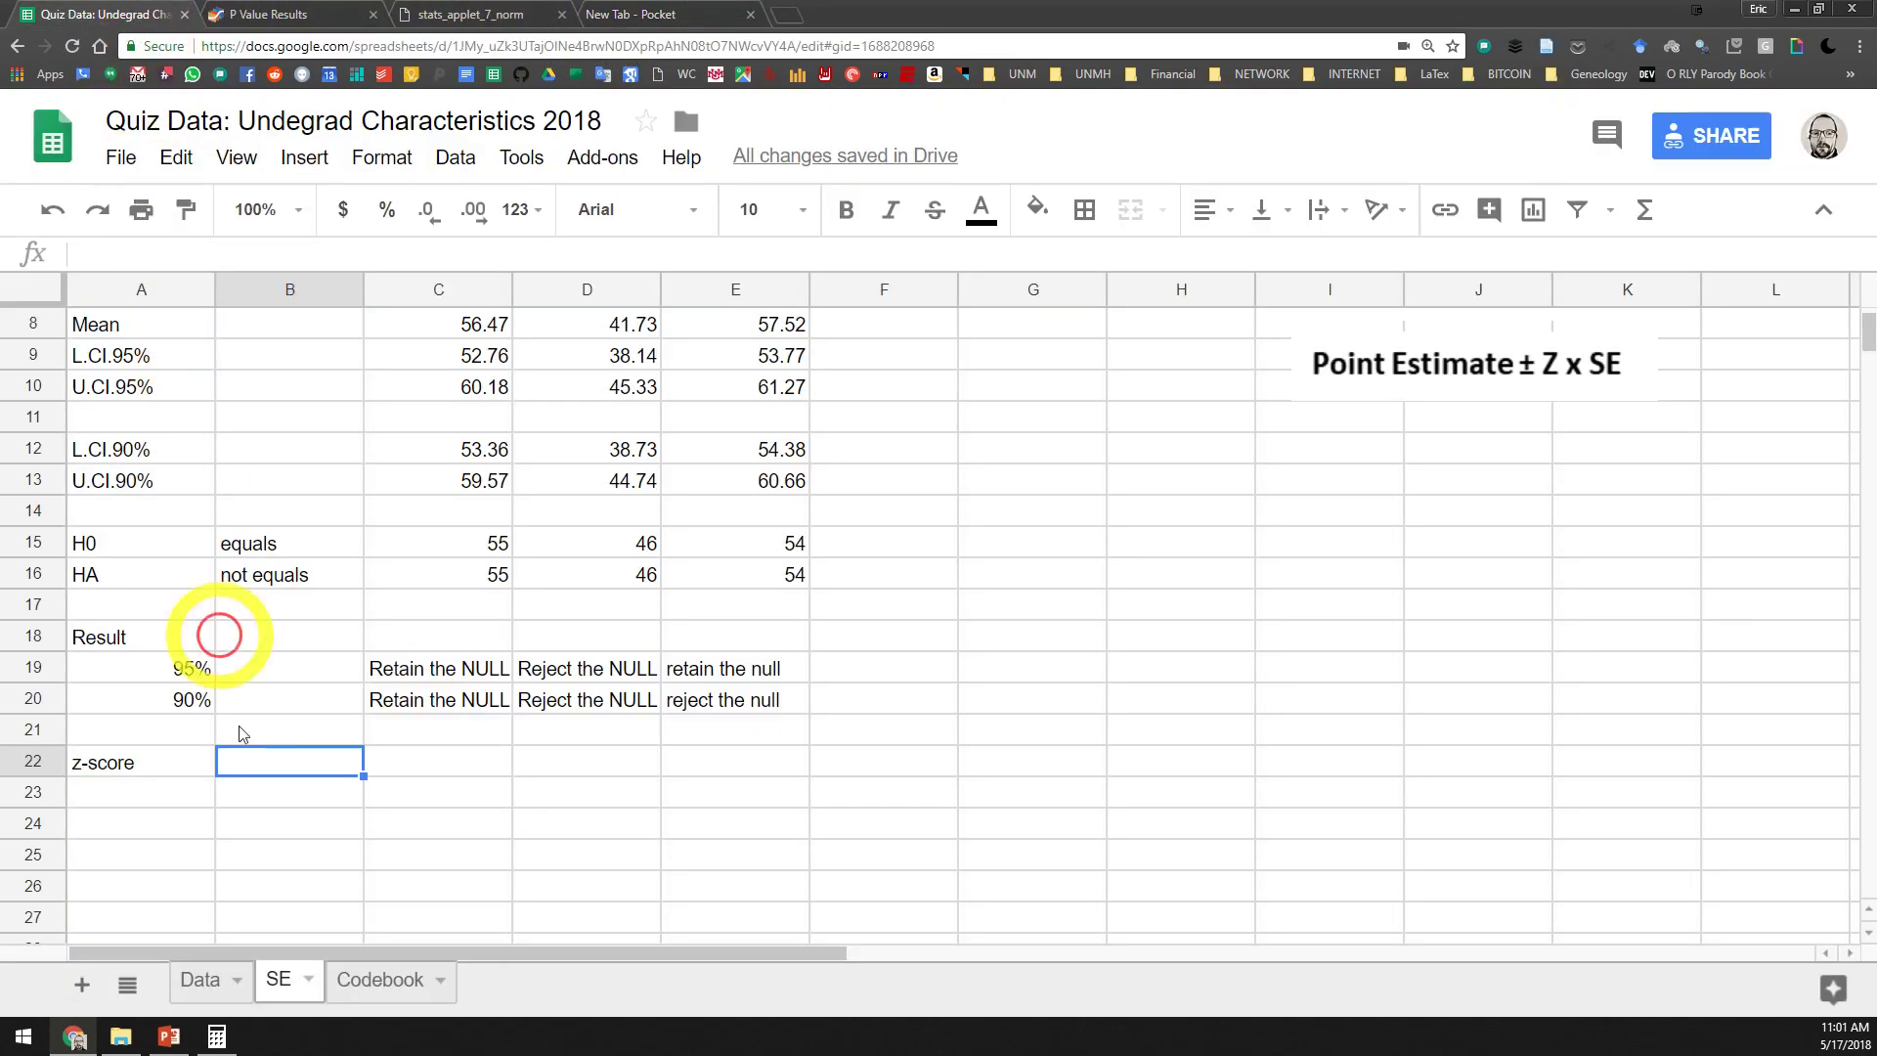
Switch to PowerPoint and go to slide 11 with the z-score formula
left_click(170, 1035)
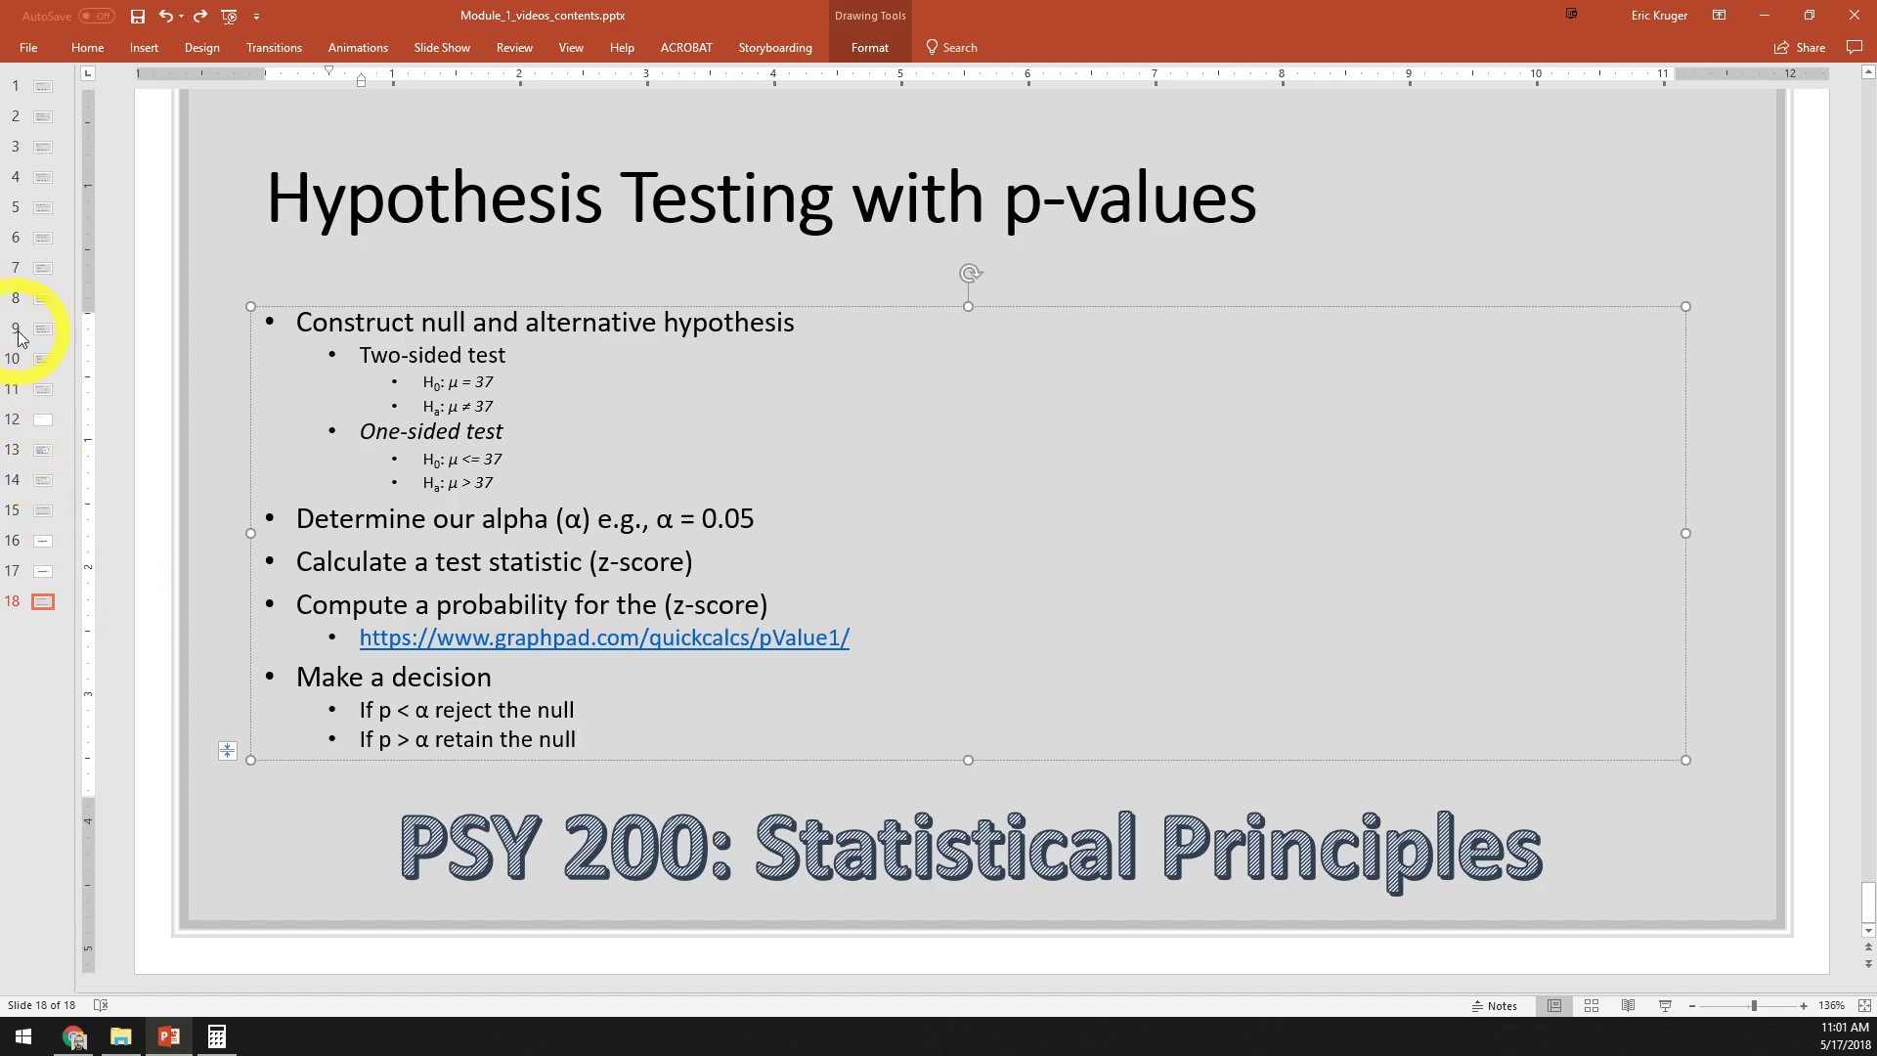
left_click(39, 361)
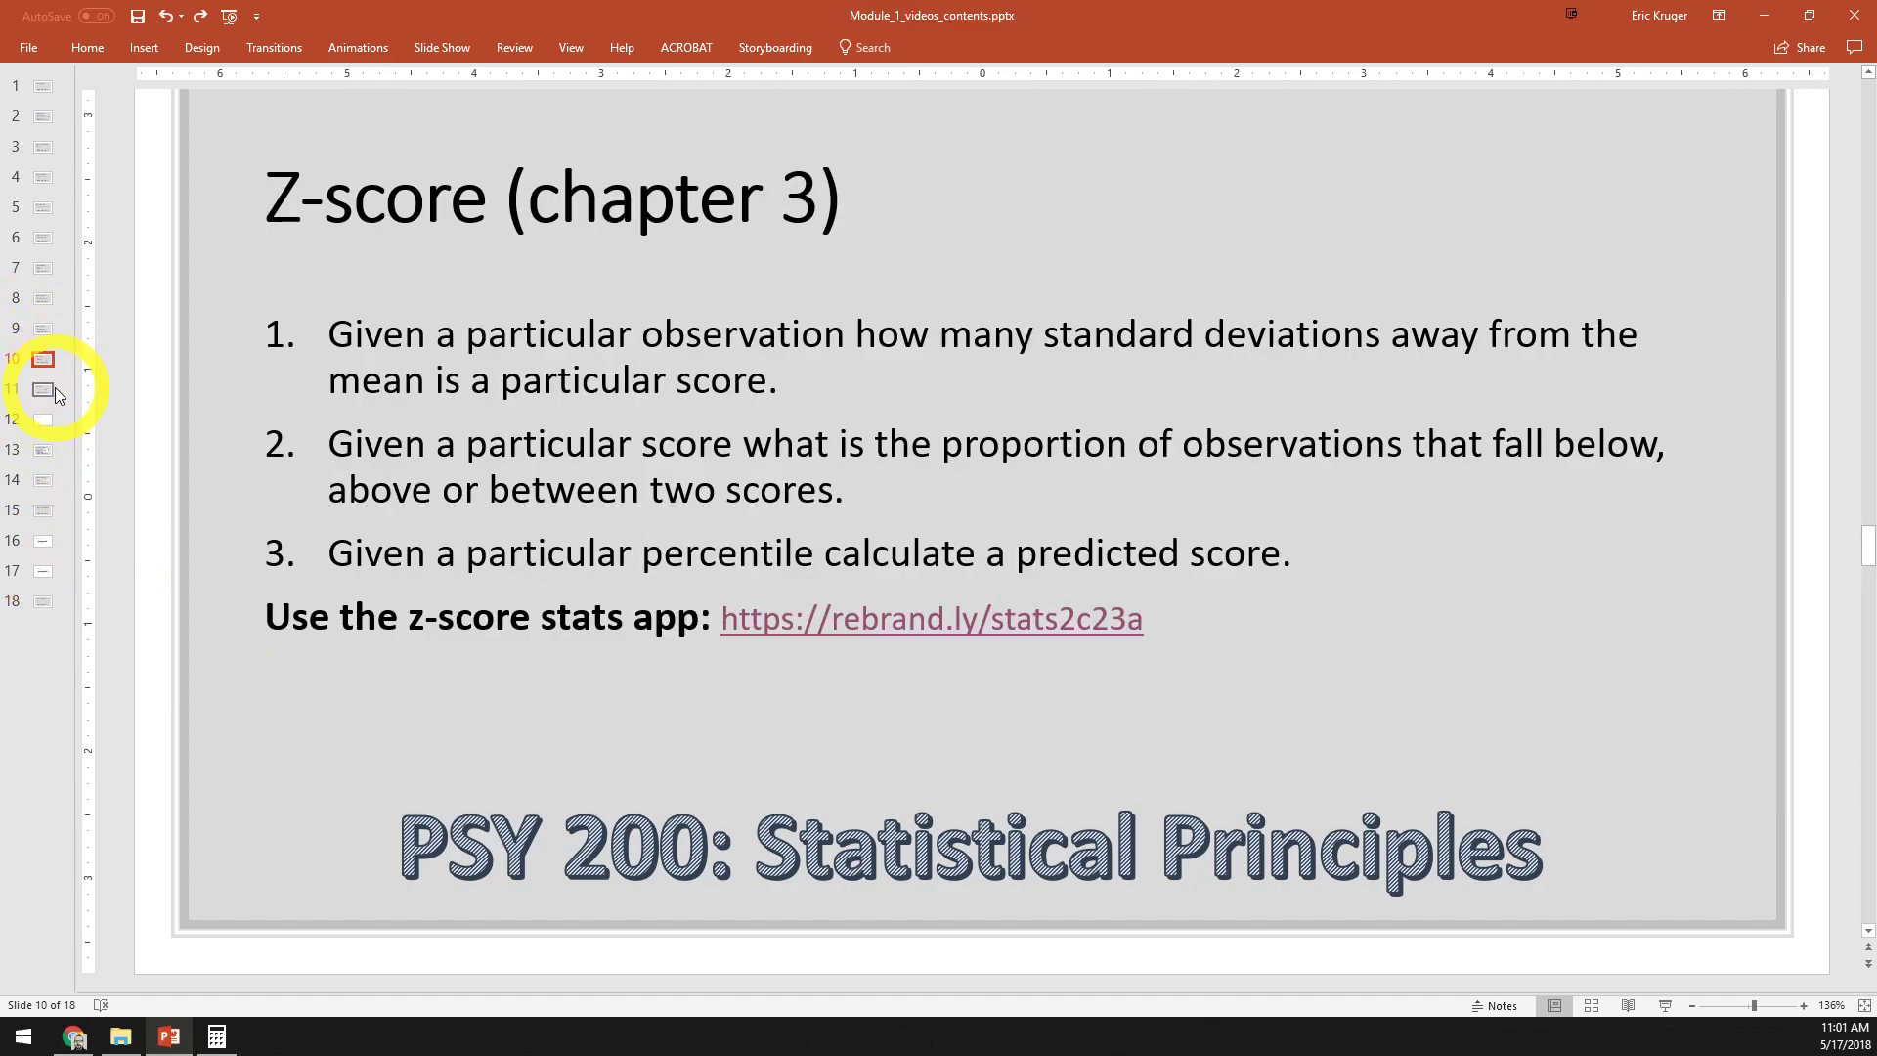
left_click(45, 393)
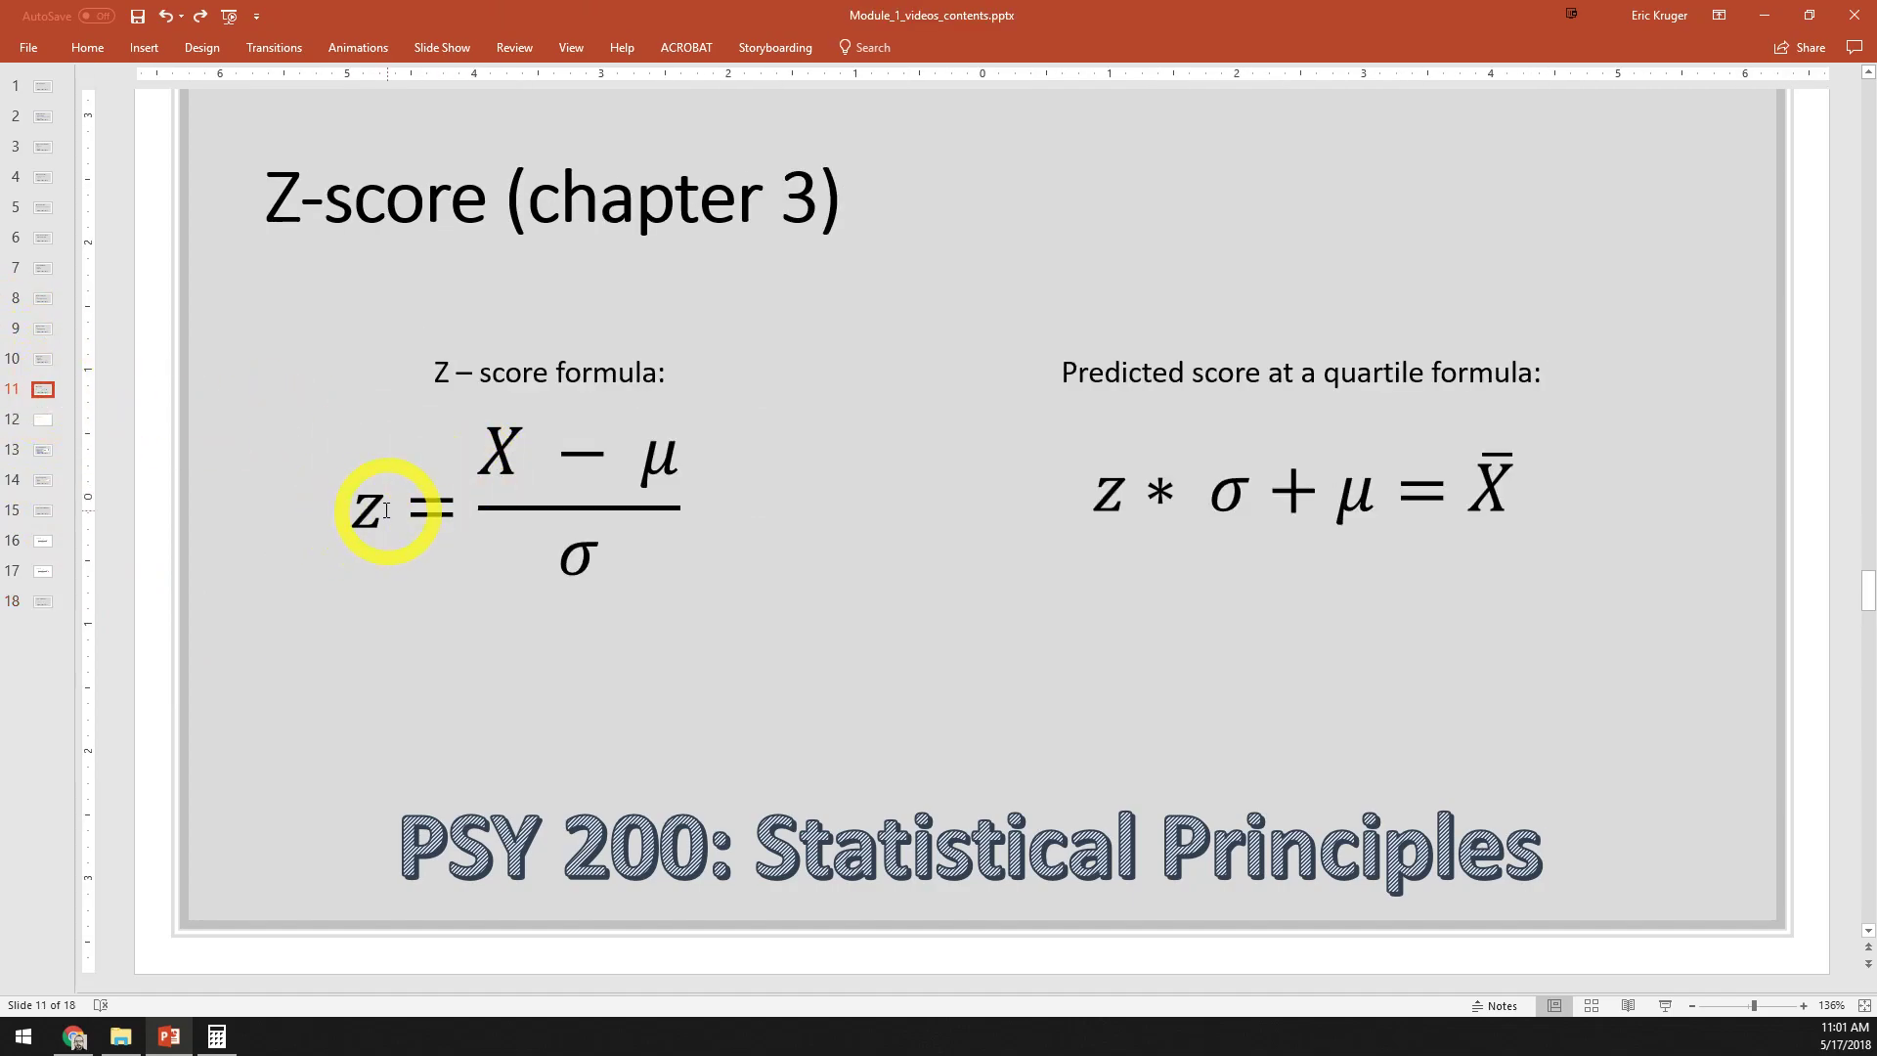
Examine the X, μ, σ and z terms of the z-score formula, and return to slide 18 on hypothesis testing
left_click(498, 452)
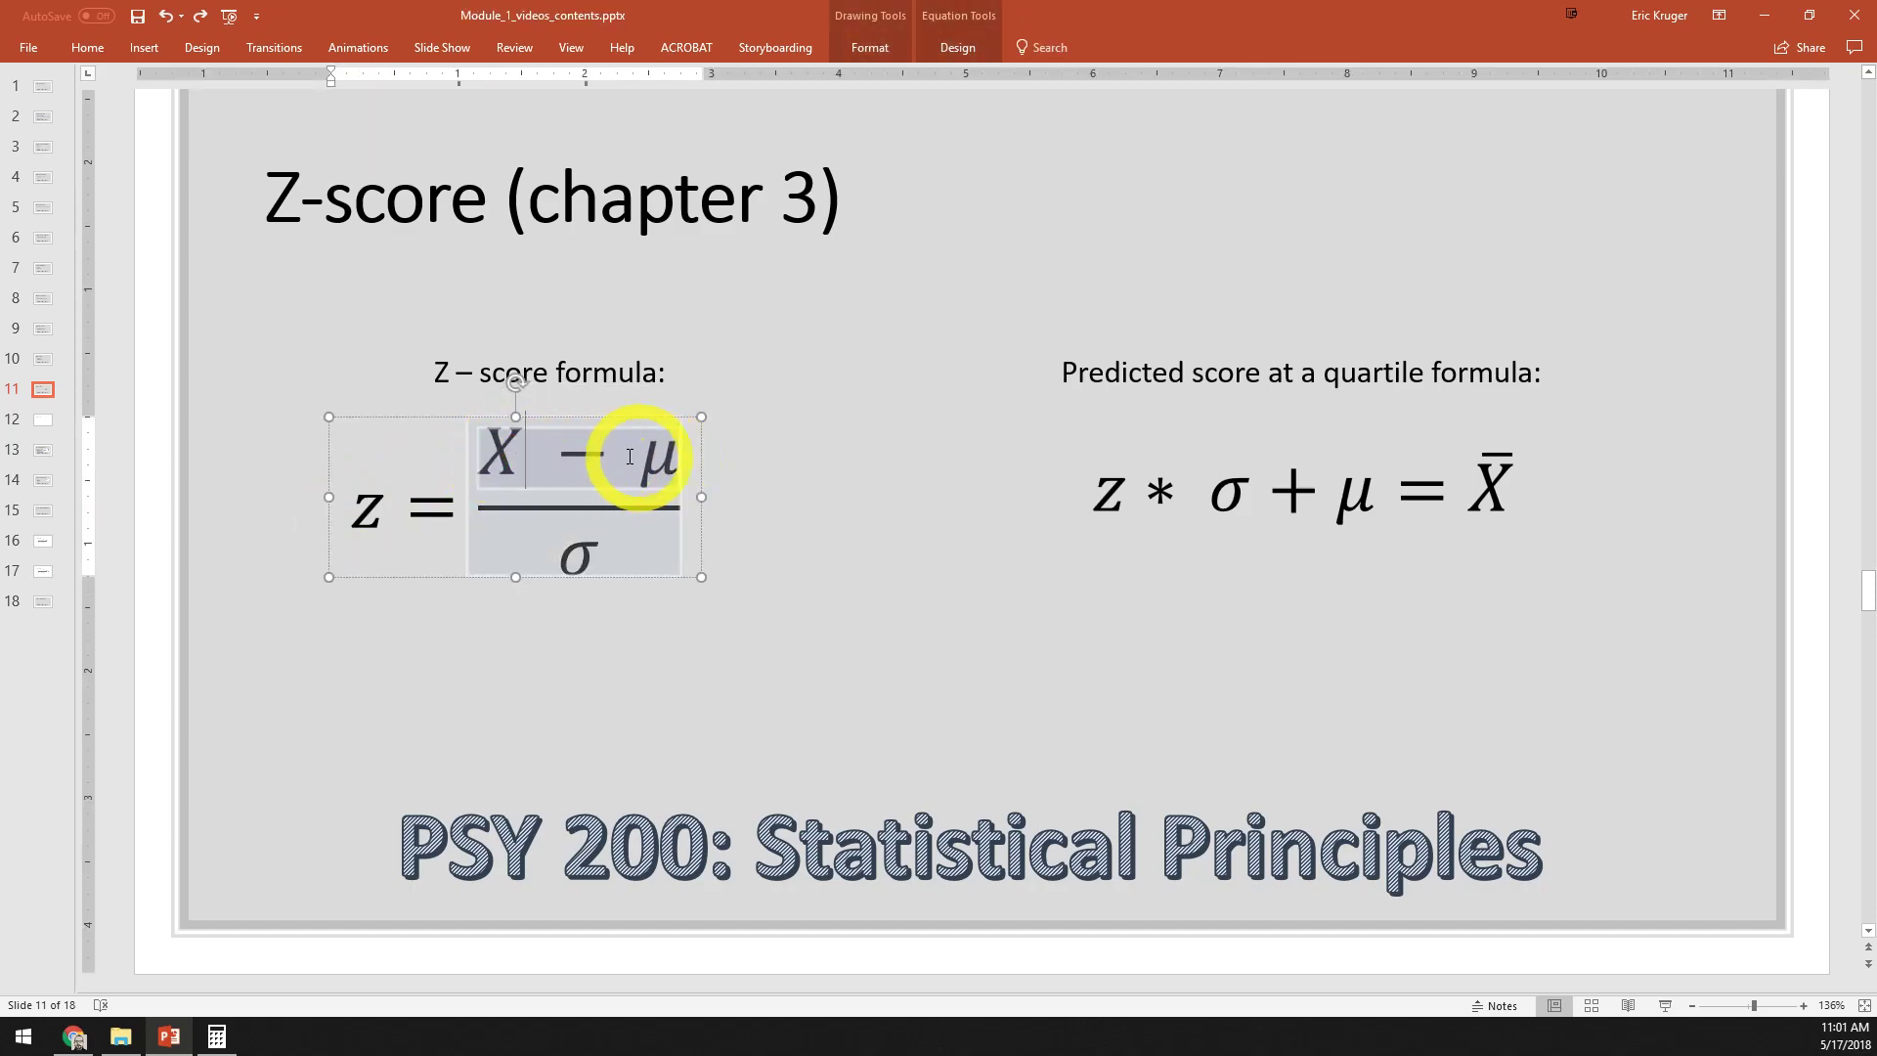
double_click(524, 458)
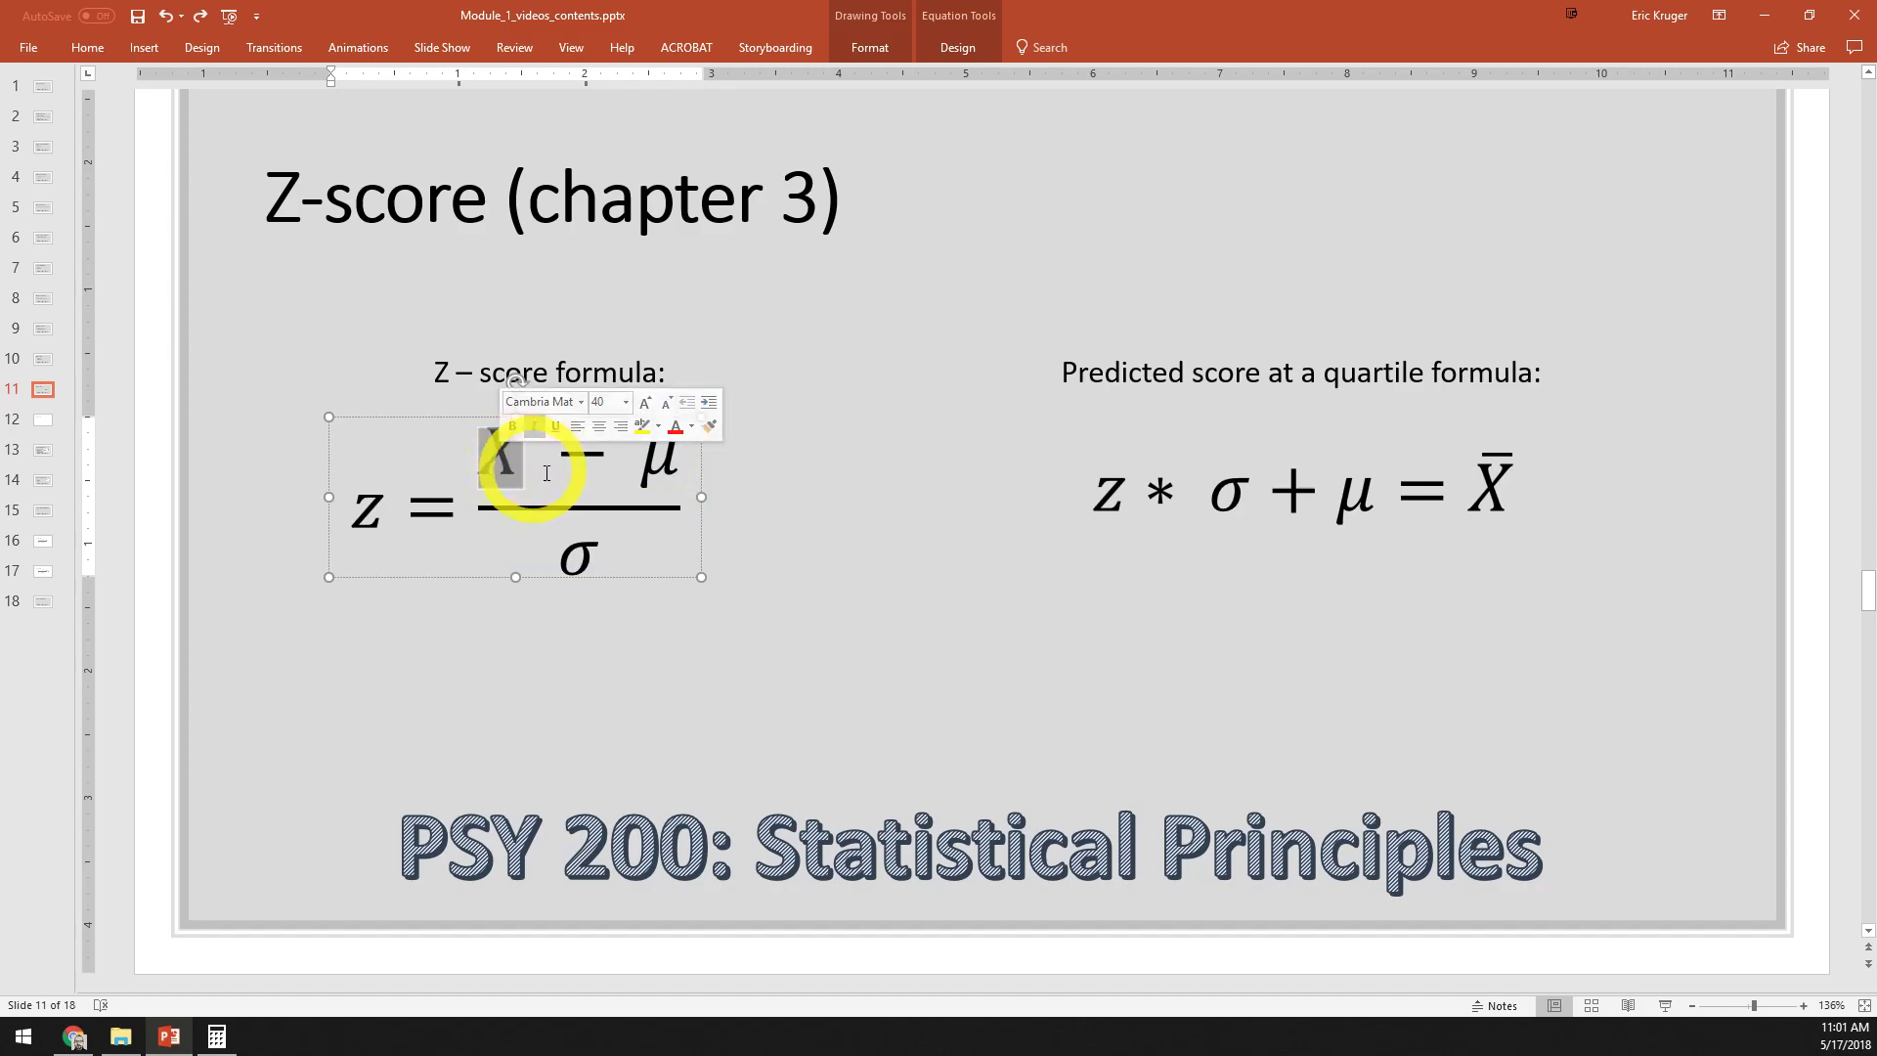
left_click(641, 467)
double_click(652, 465)
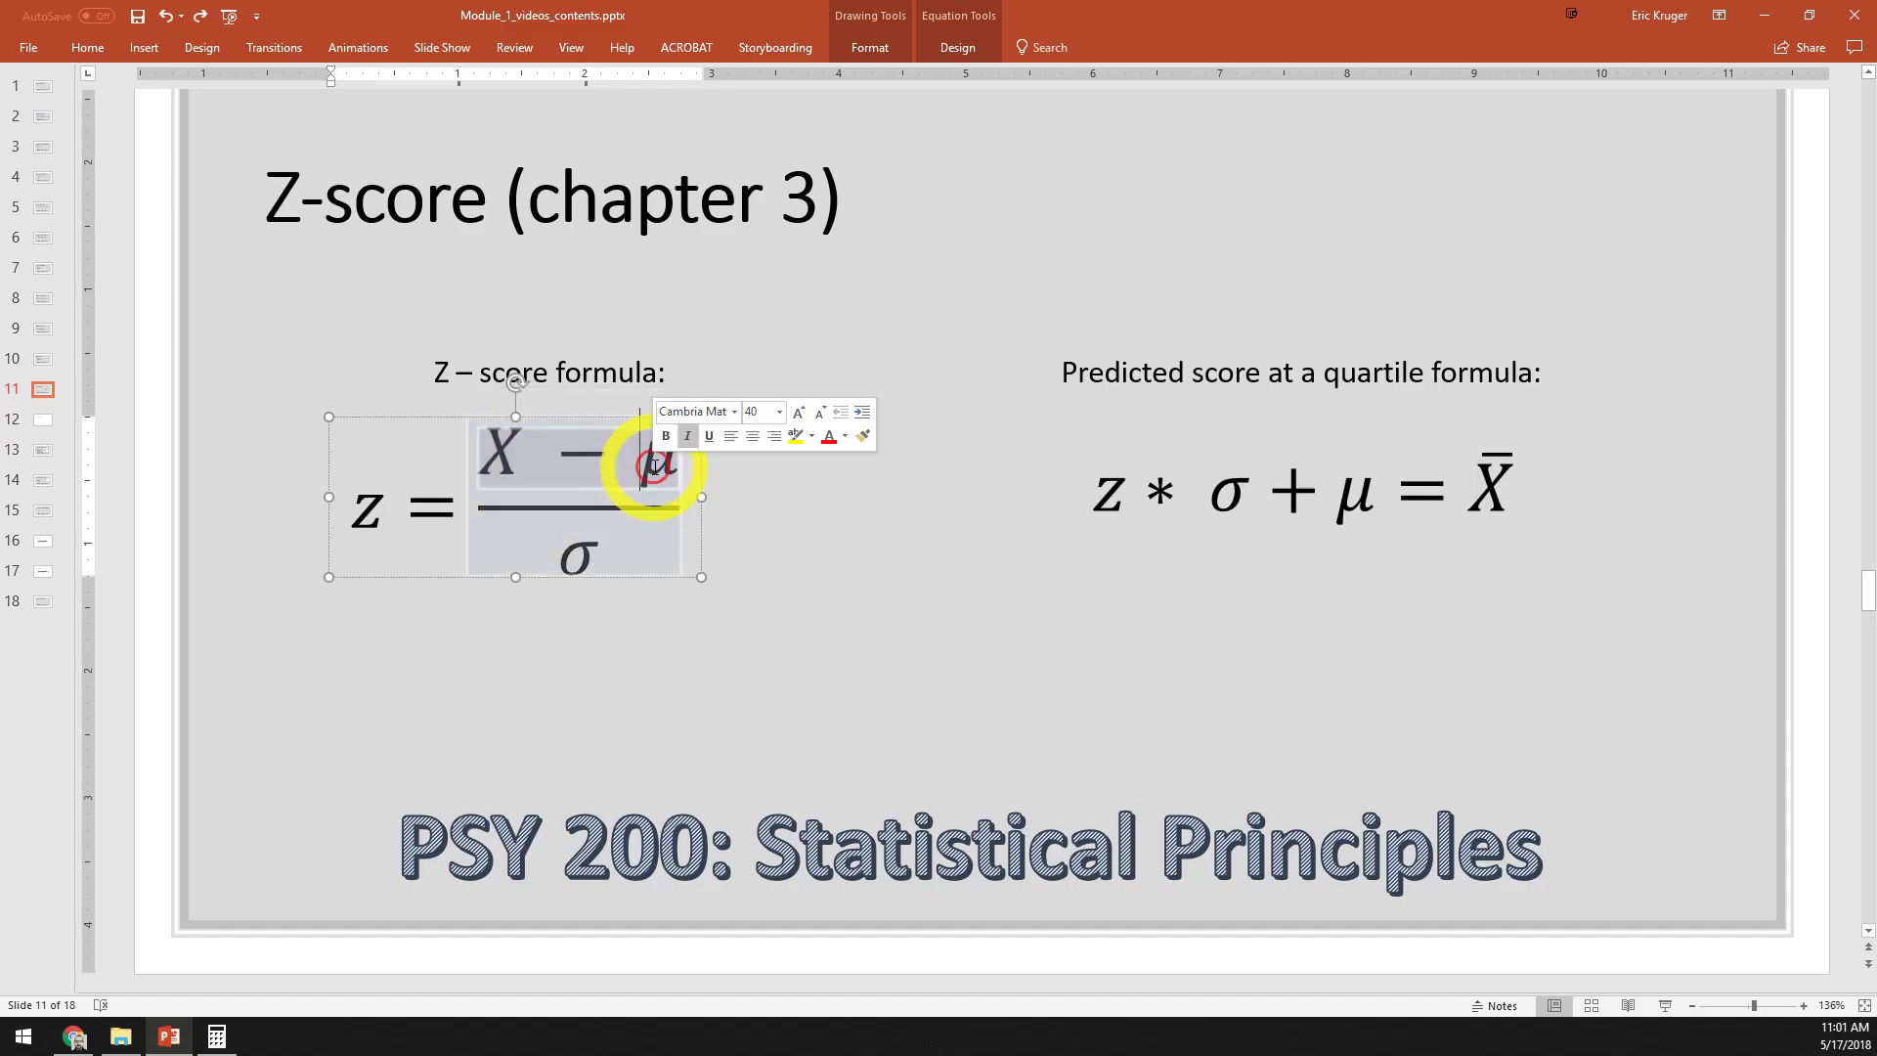
left_click(565, 567)
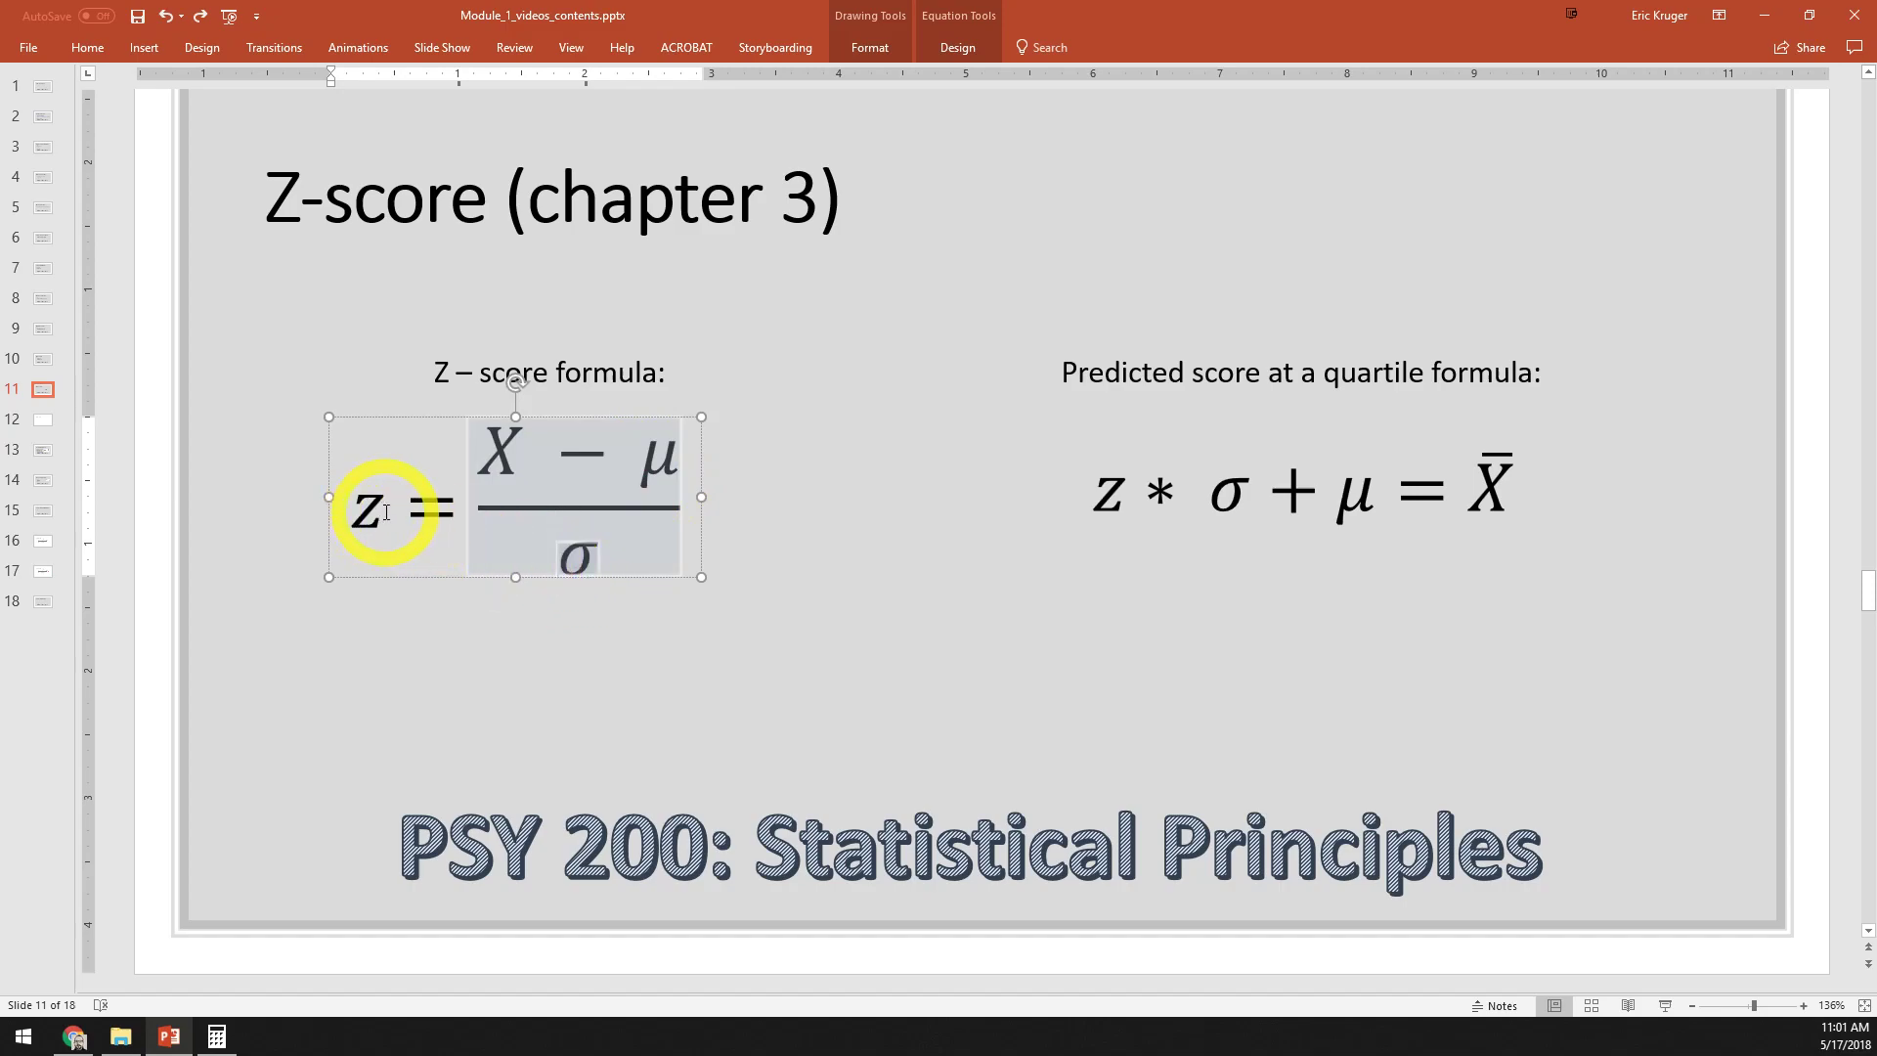
double_click(386, 512)
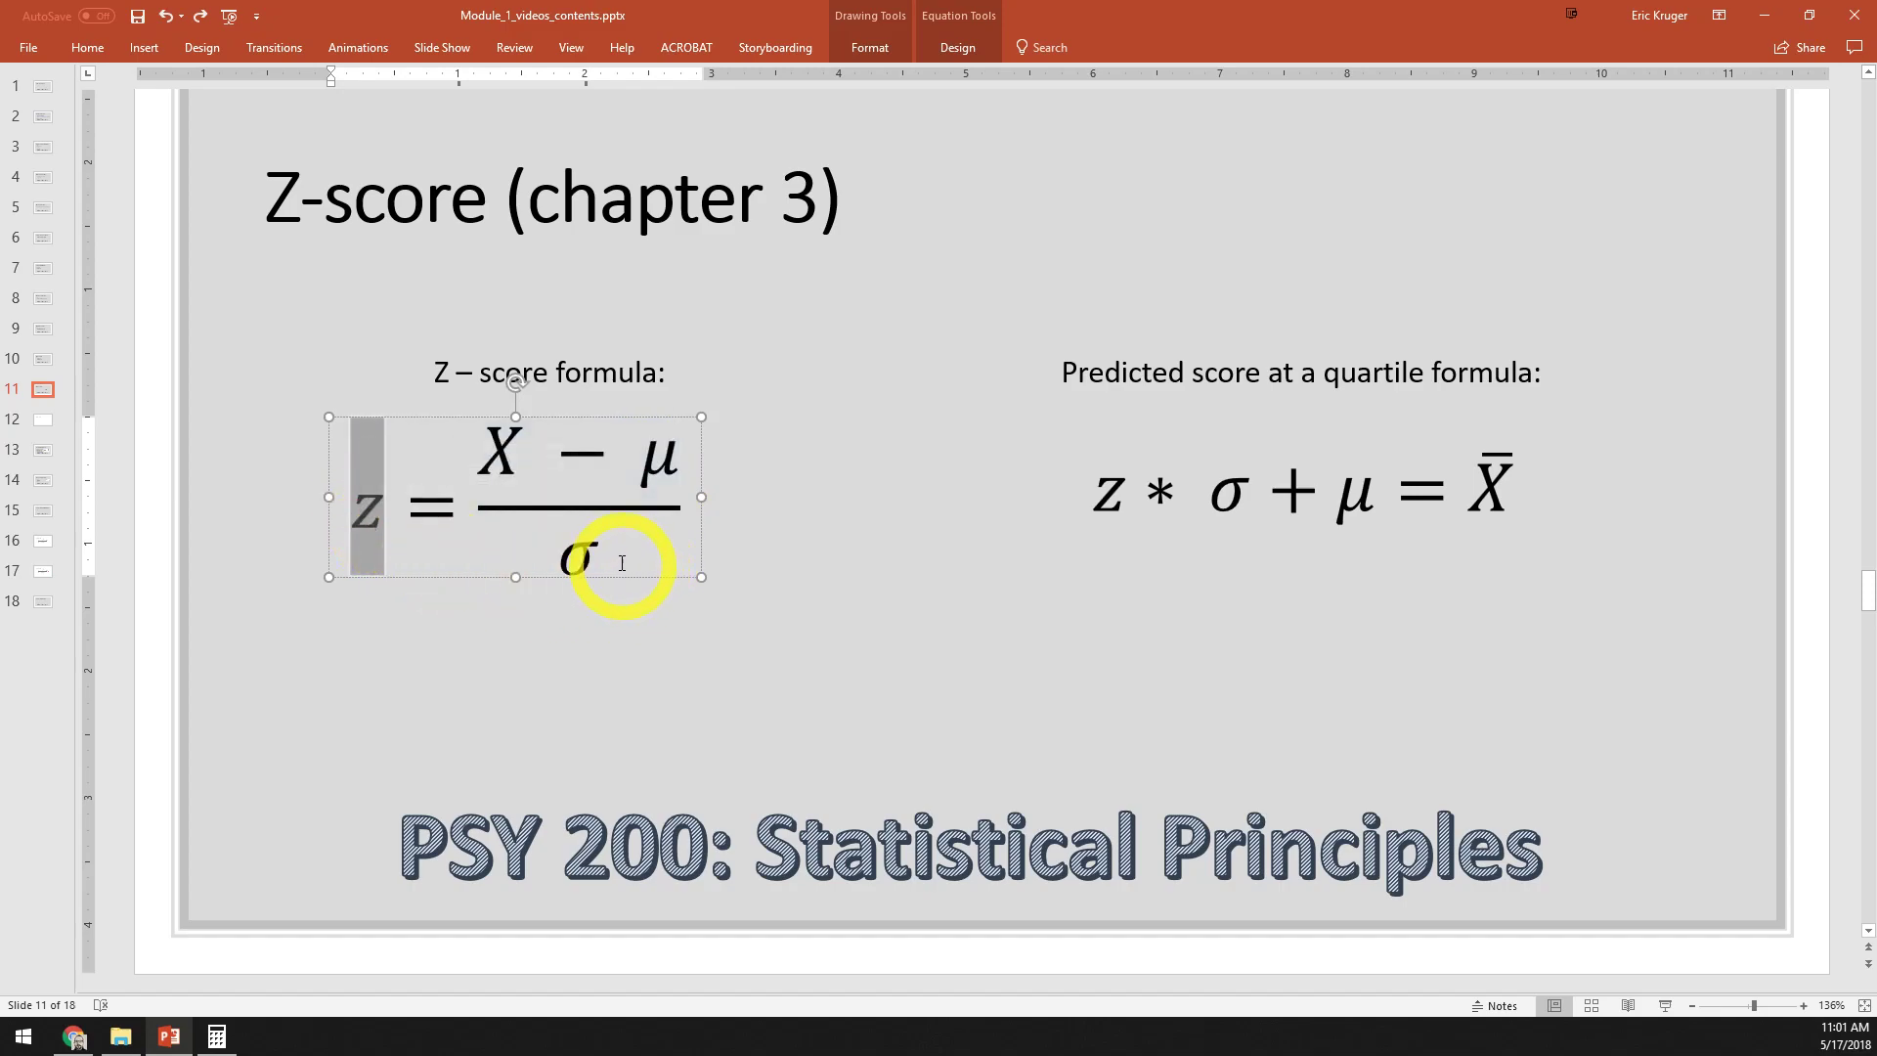
left_click_drag(624, 566, 561, 551)
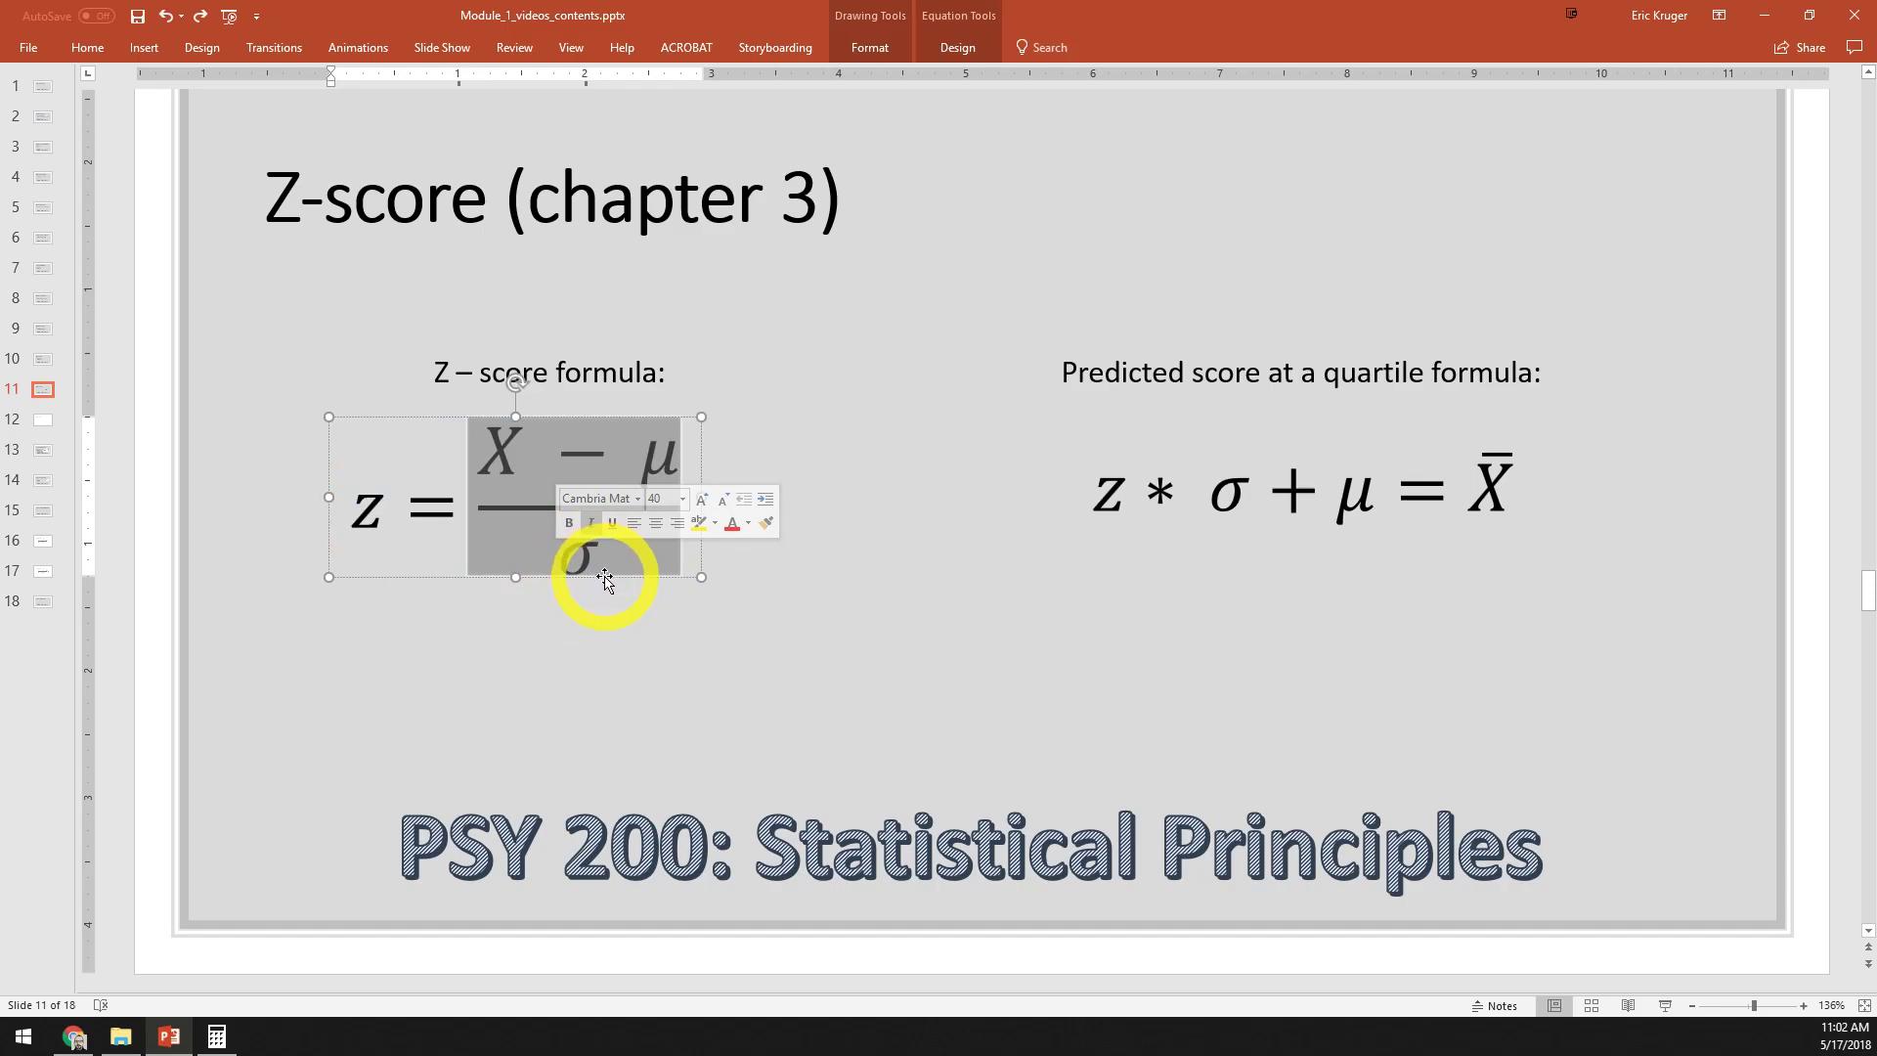
left_click(597, 562)
left_click_drag(597, 562, 544, 557)
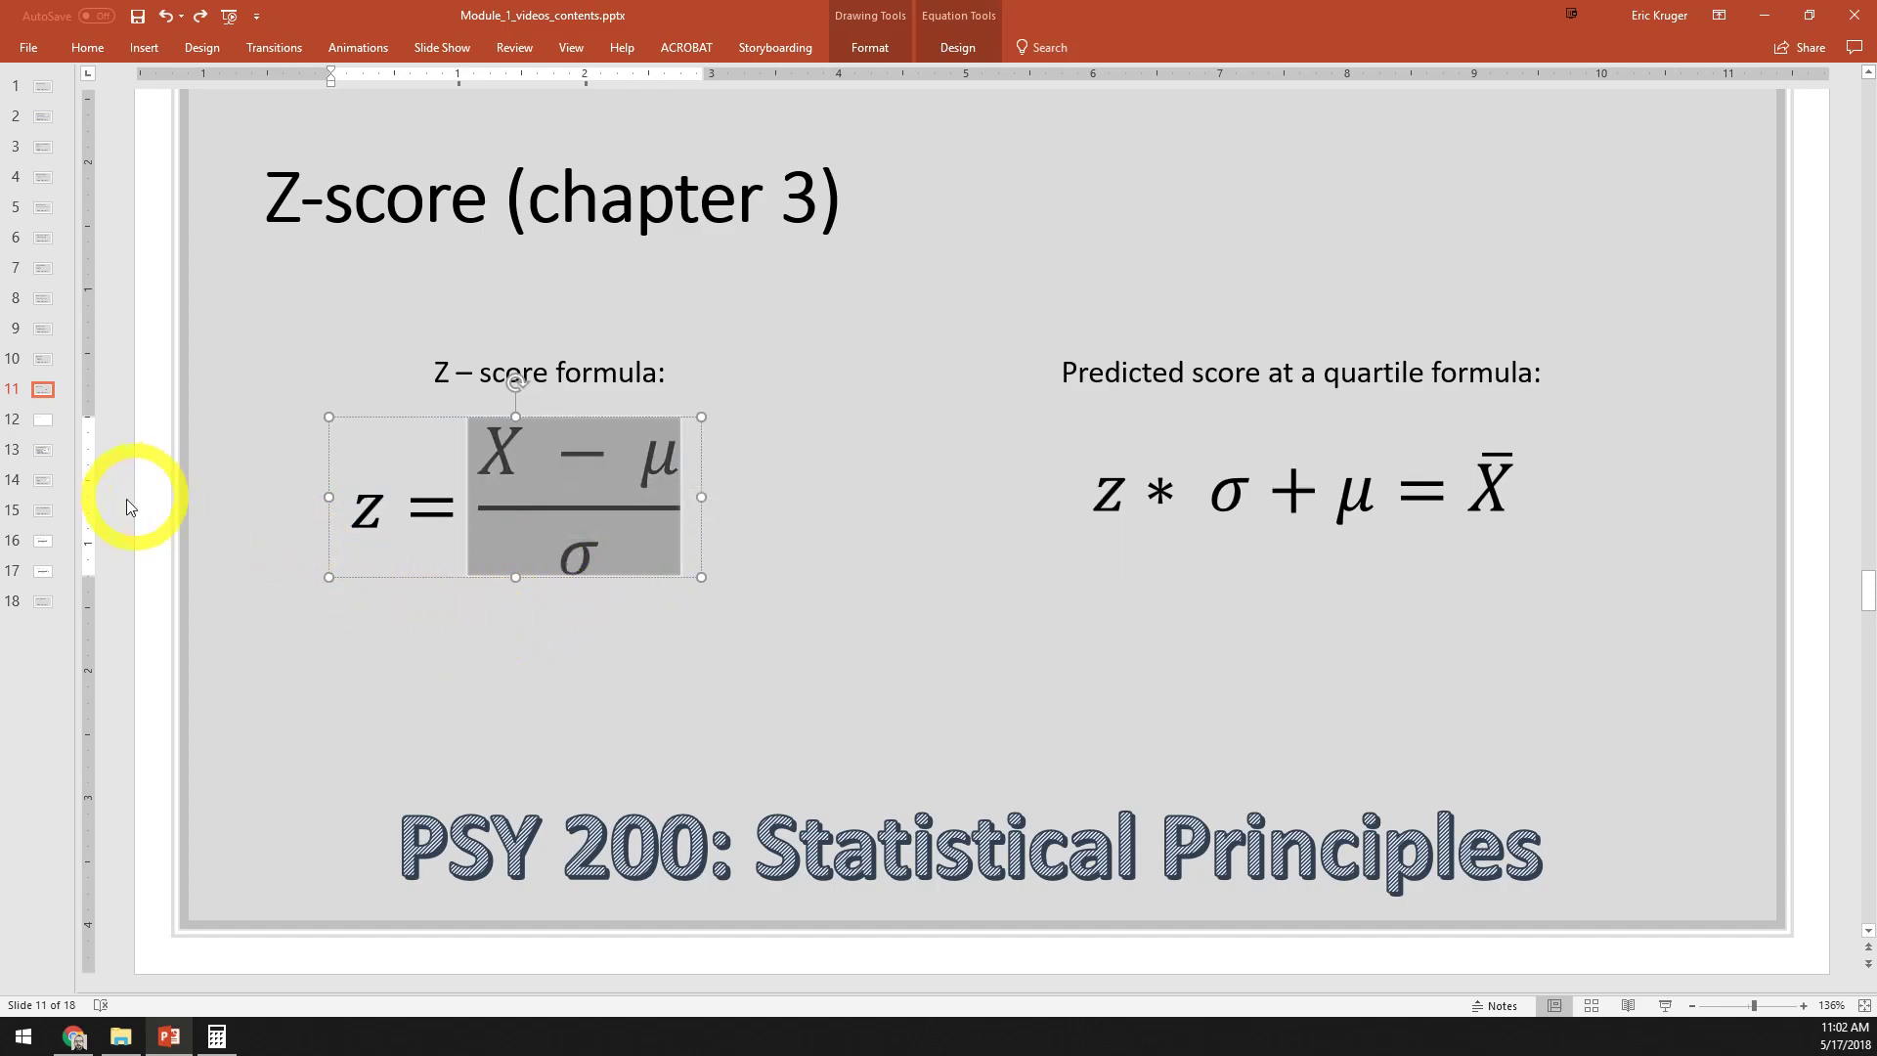
left_click(44, 601)
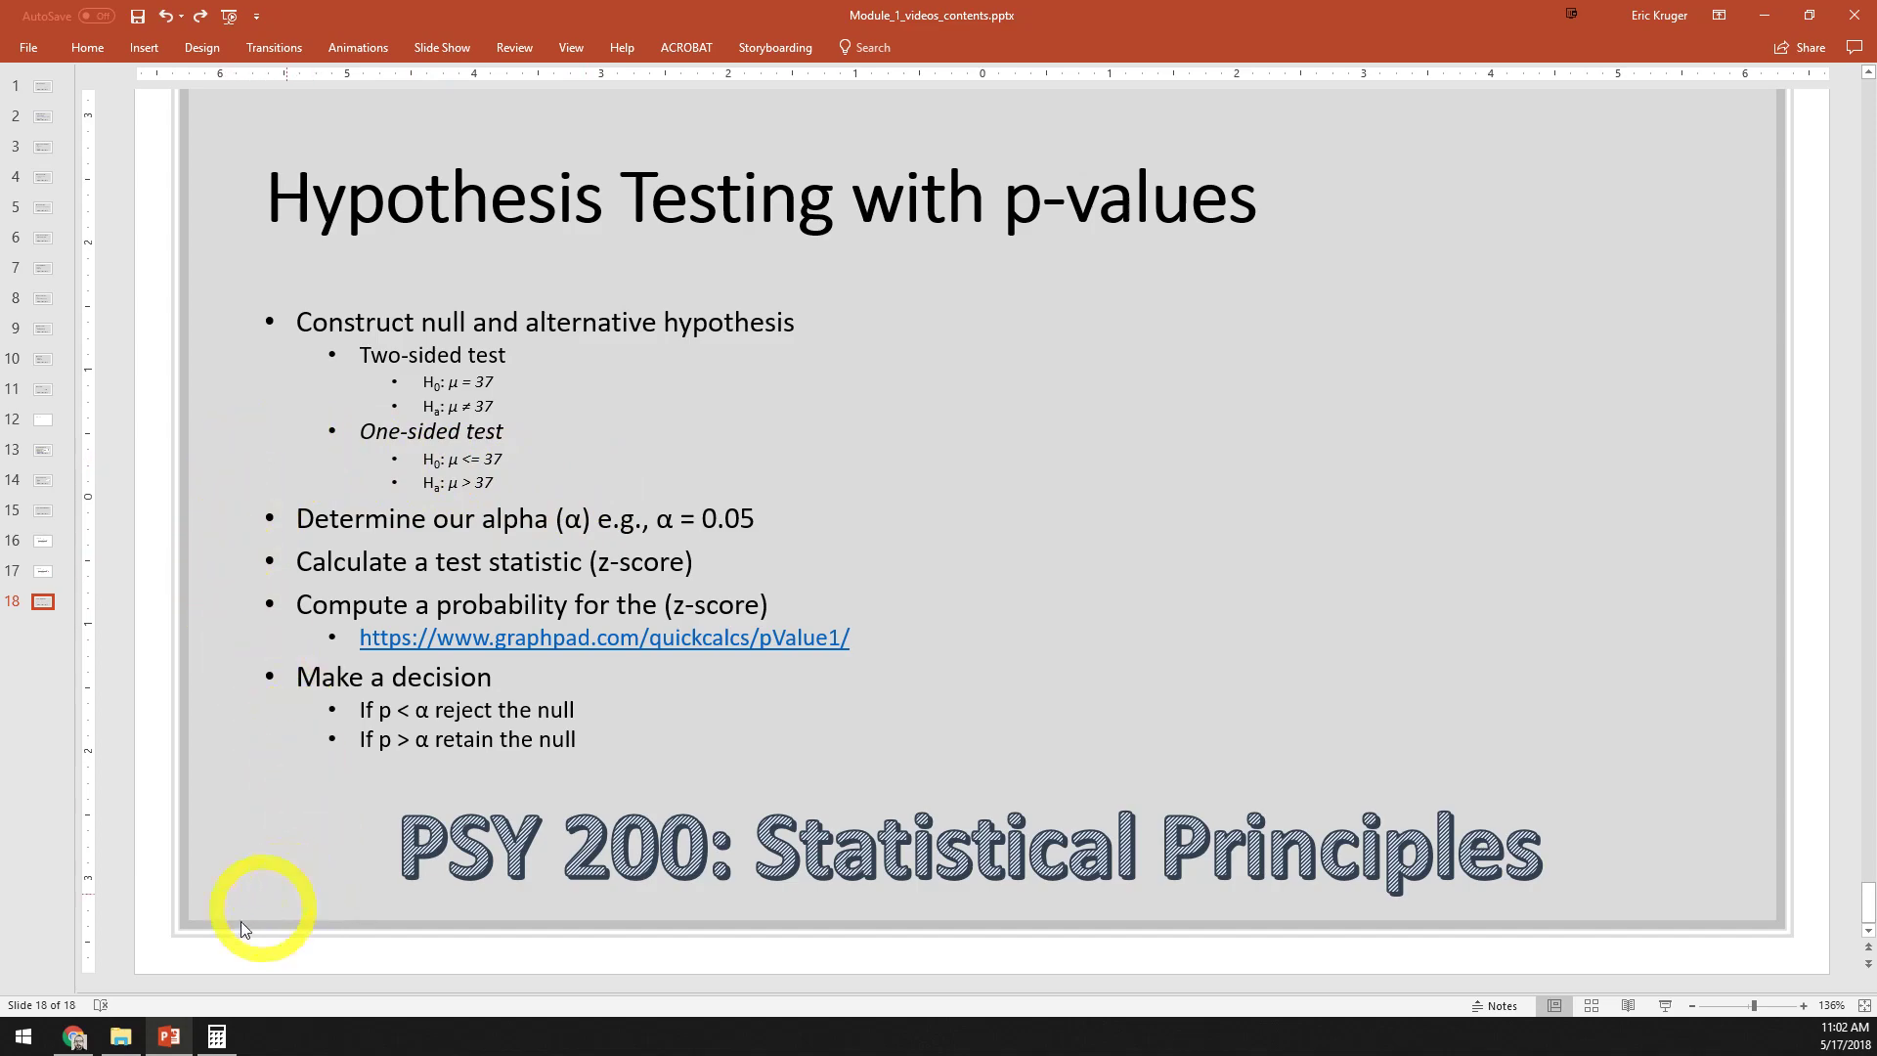
Switch to the quiz data spreadsheet in Chrome and examine Extraversion's SE, mean and H0 cells
left_click(70, 1037)
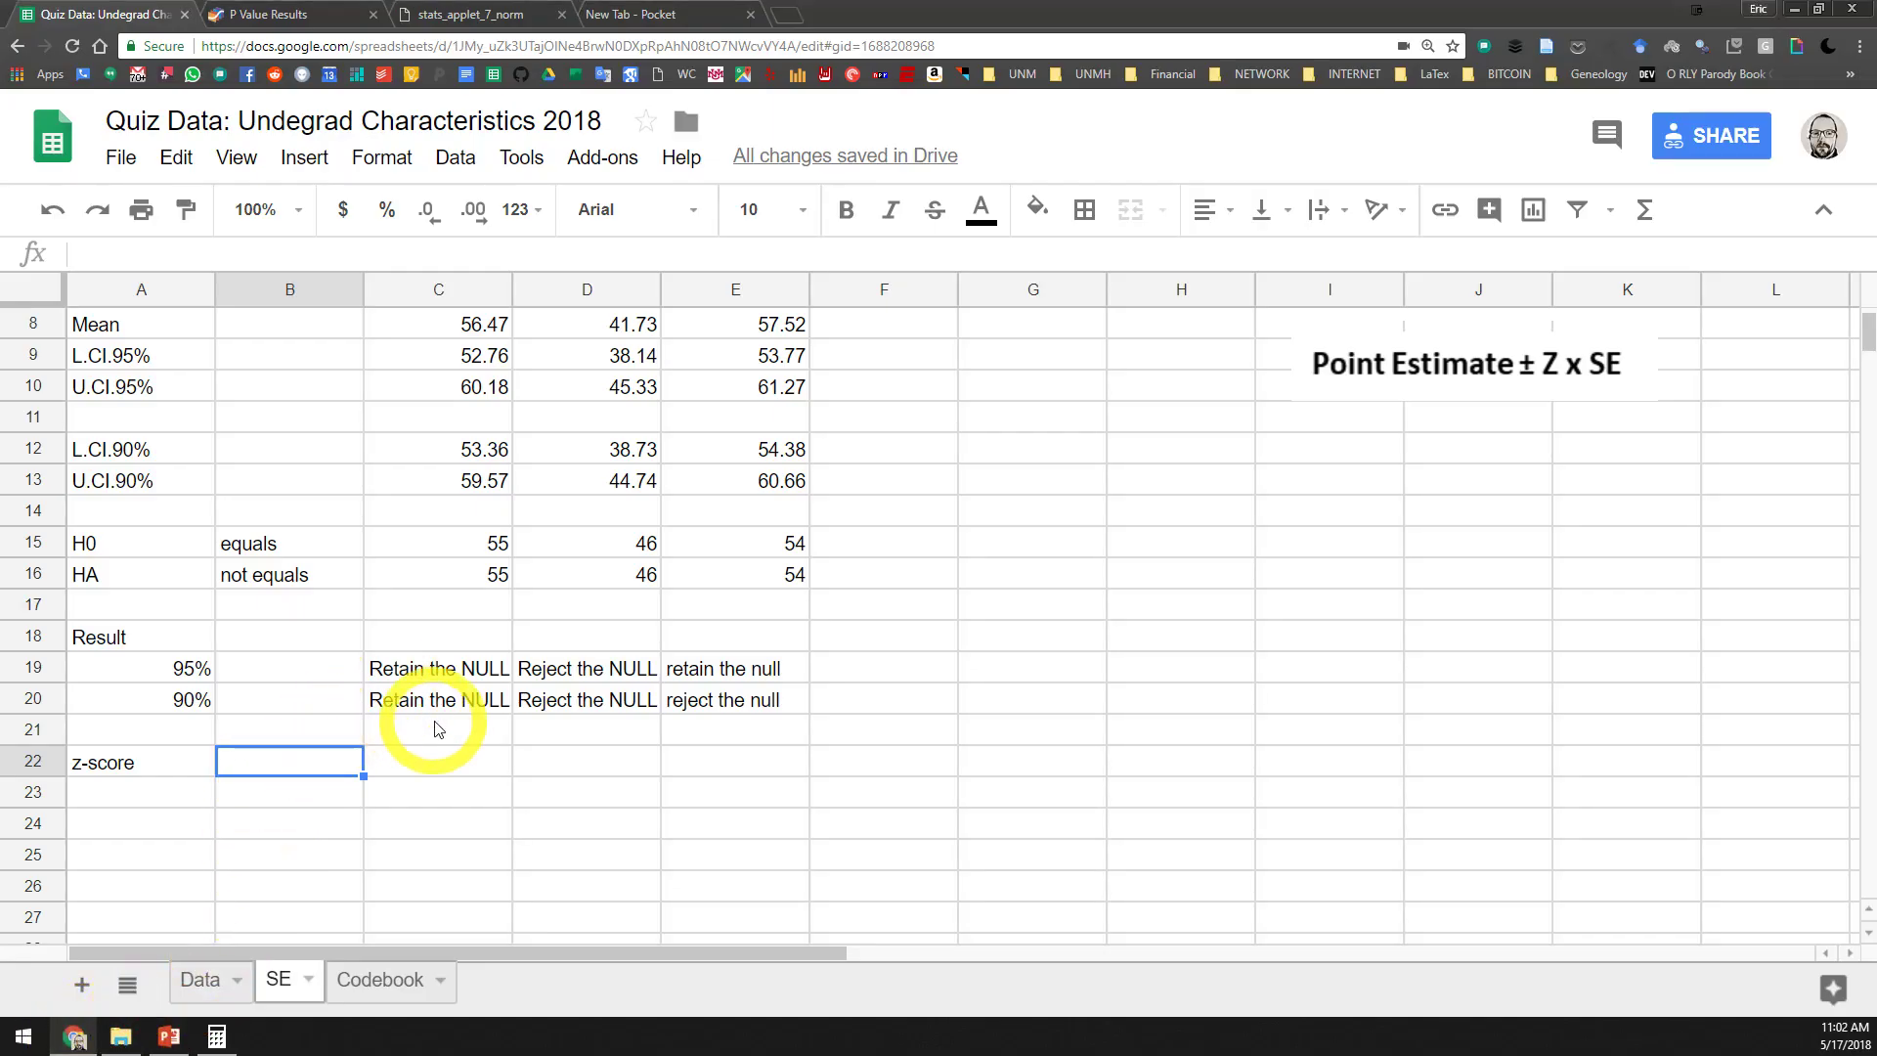
left_click(440, 762)
scroll(442, 772, "up", 3)
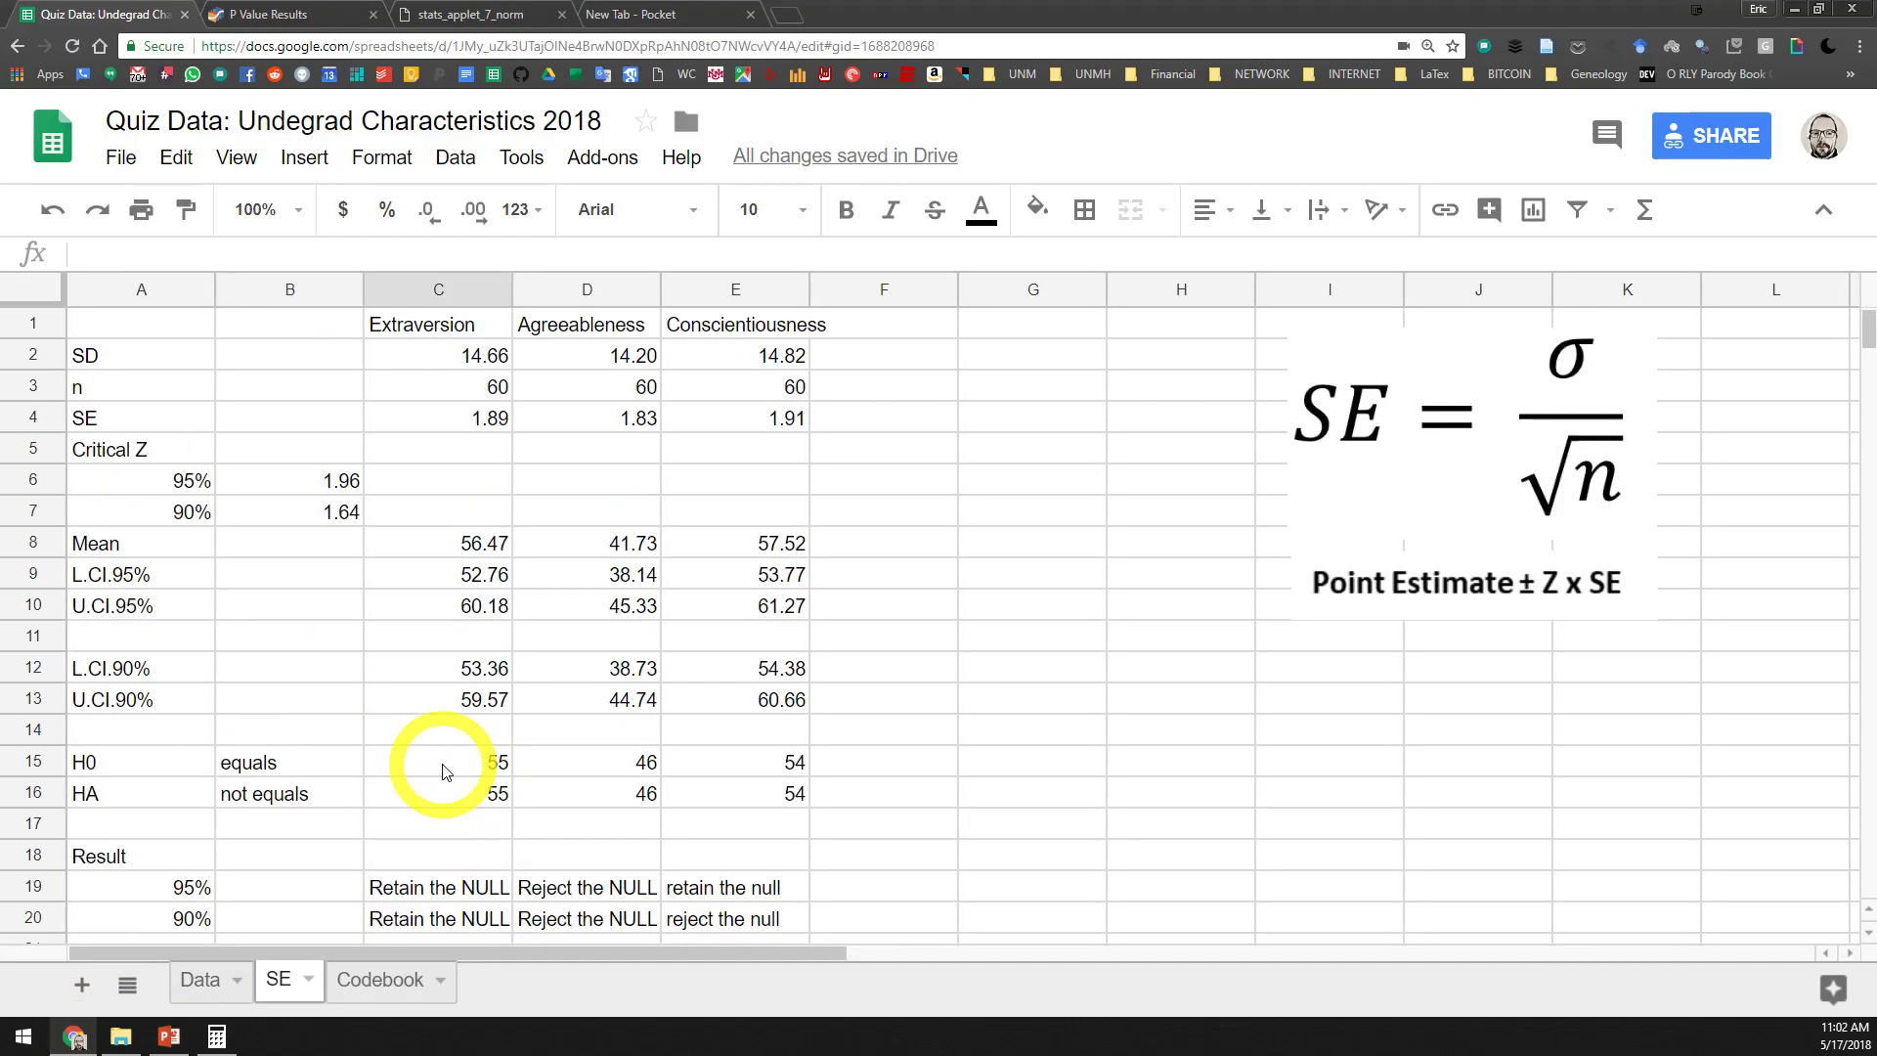
left_click(479, 420)
left_click(467, 548)
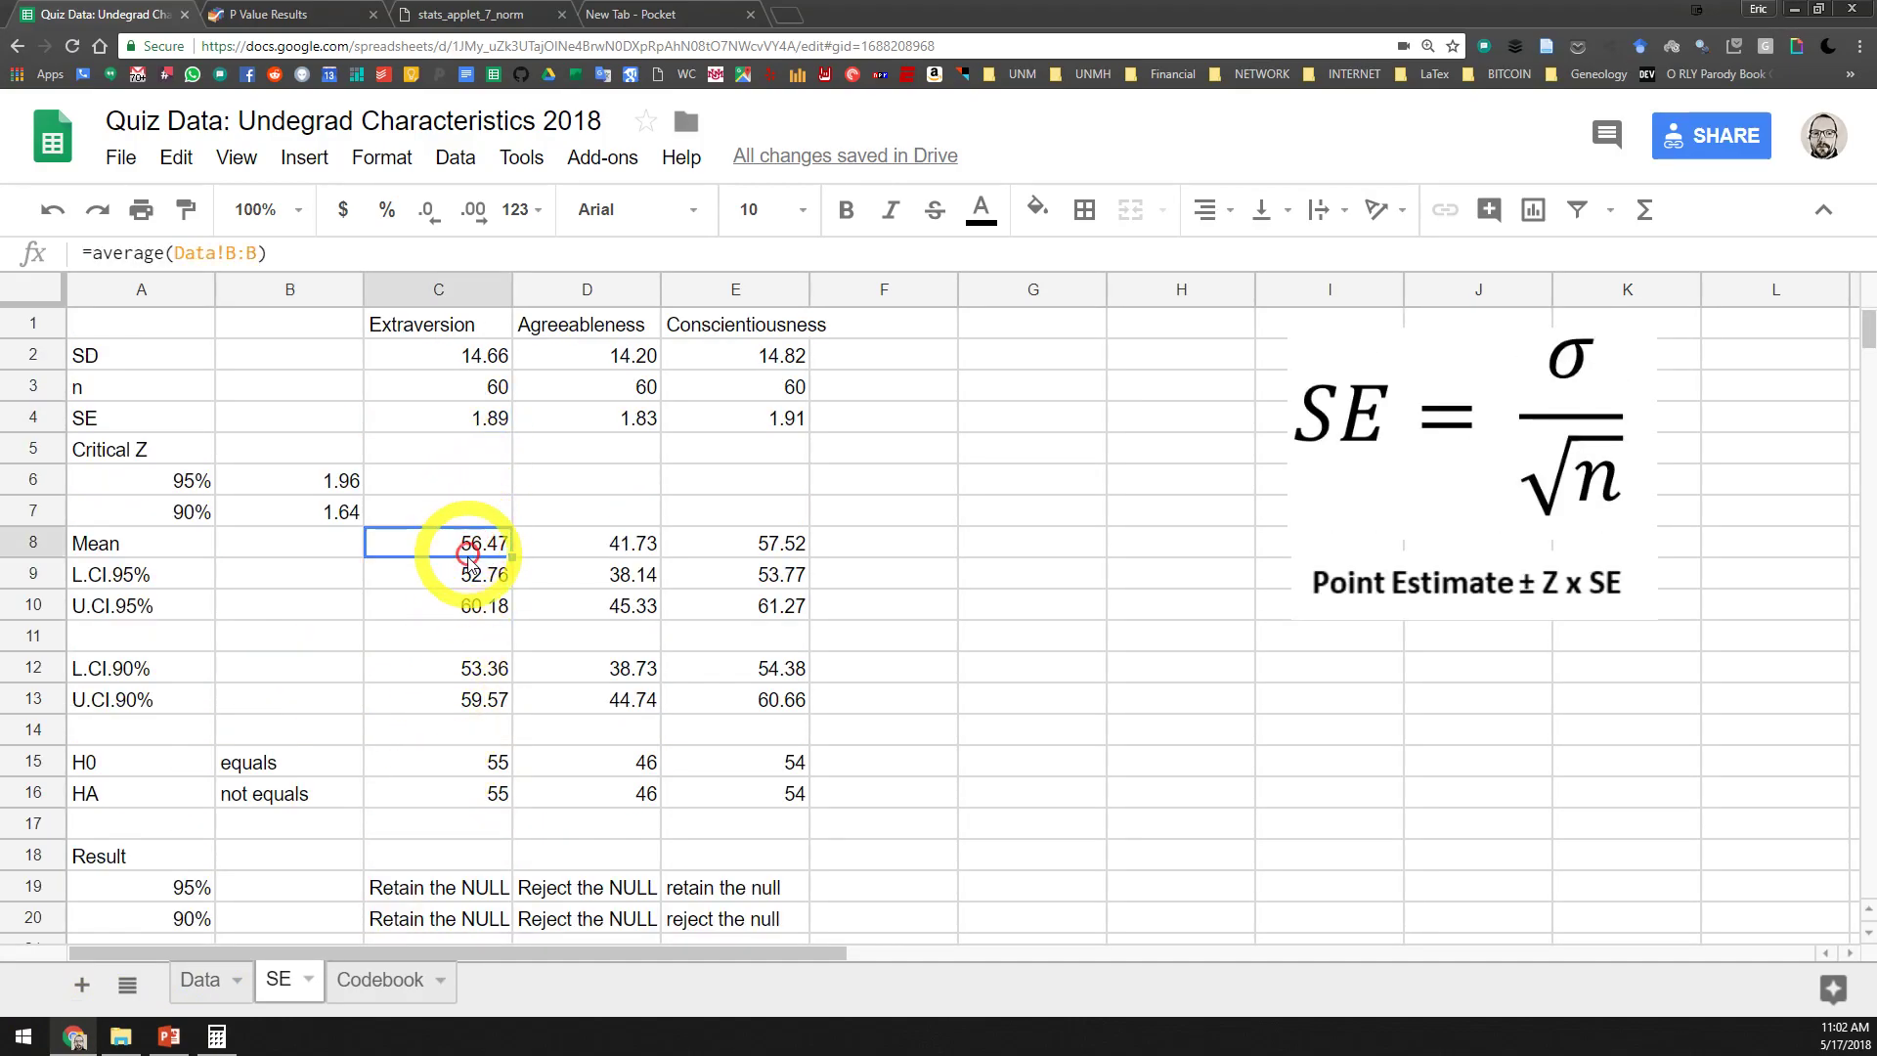
left_click(470, 761)
scroll(458, 773, "down", 2)
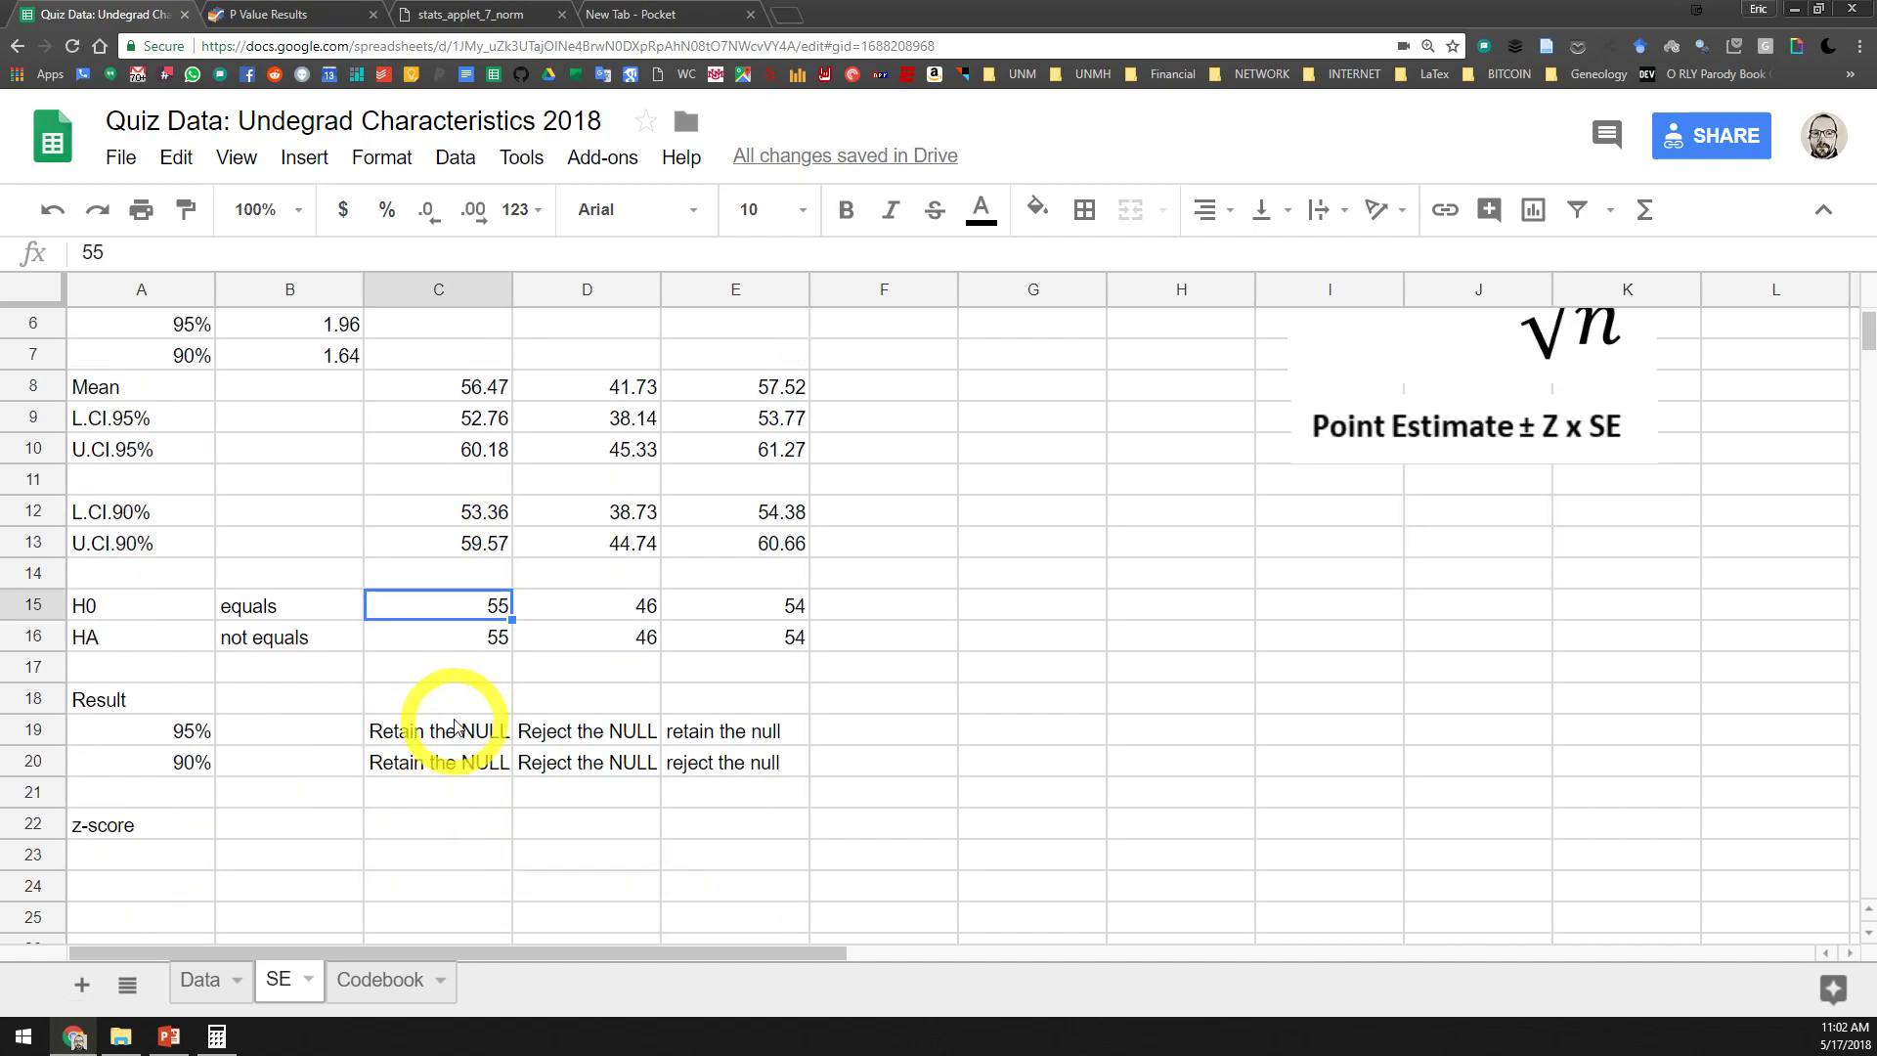
Start Extraversion's z-score formula in C22 with the mean minus the H0 value in parentheses, =(C8-C15)
left_click(448, 828)
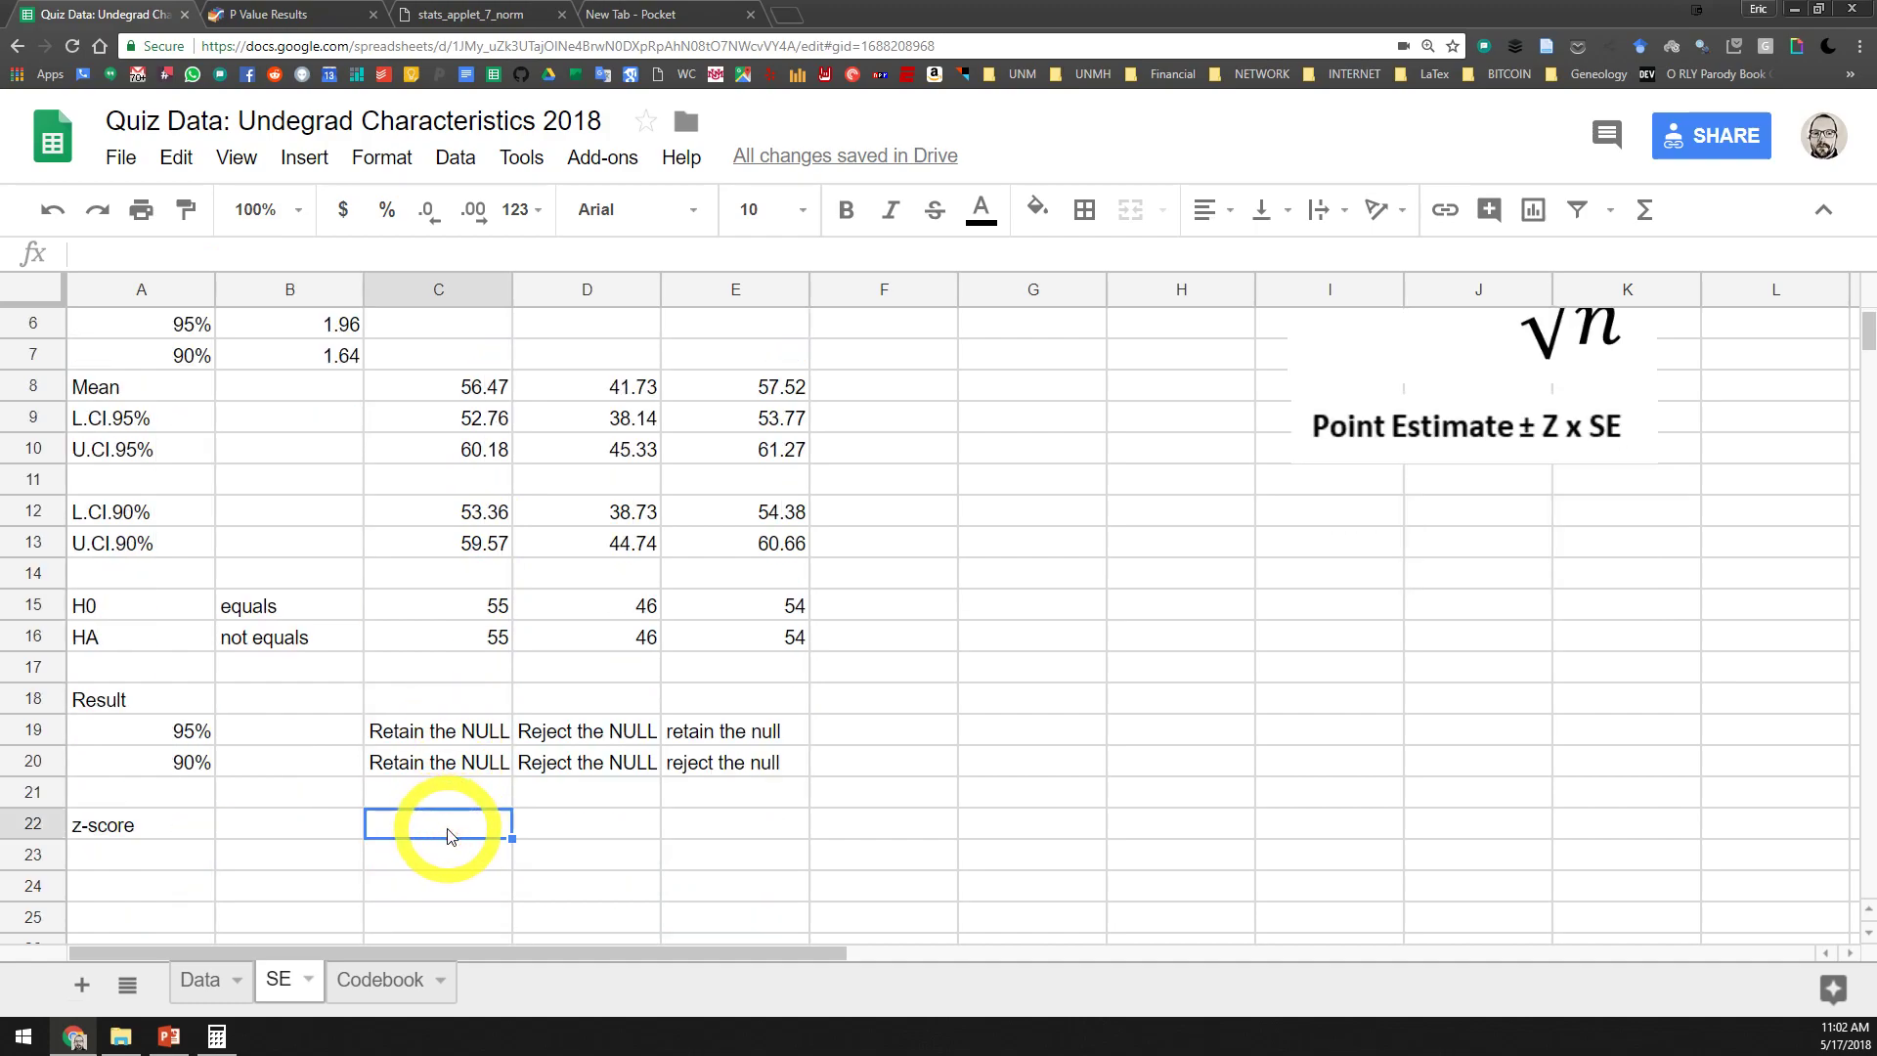
type("=")
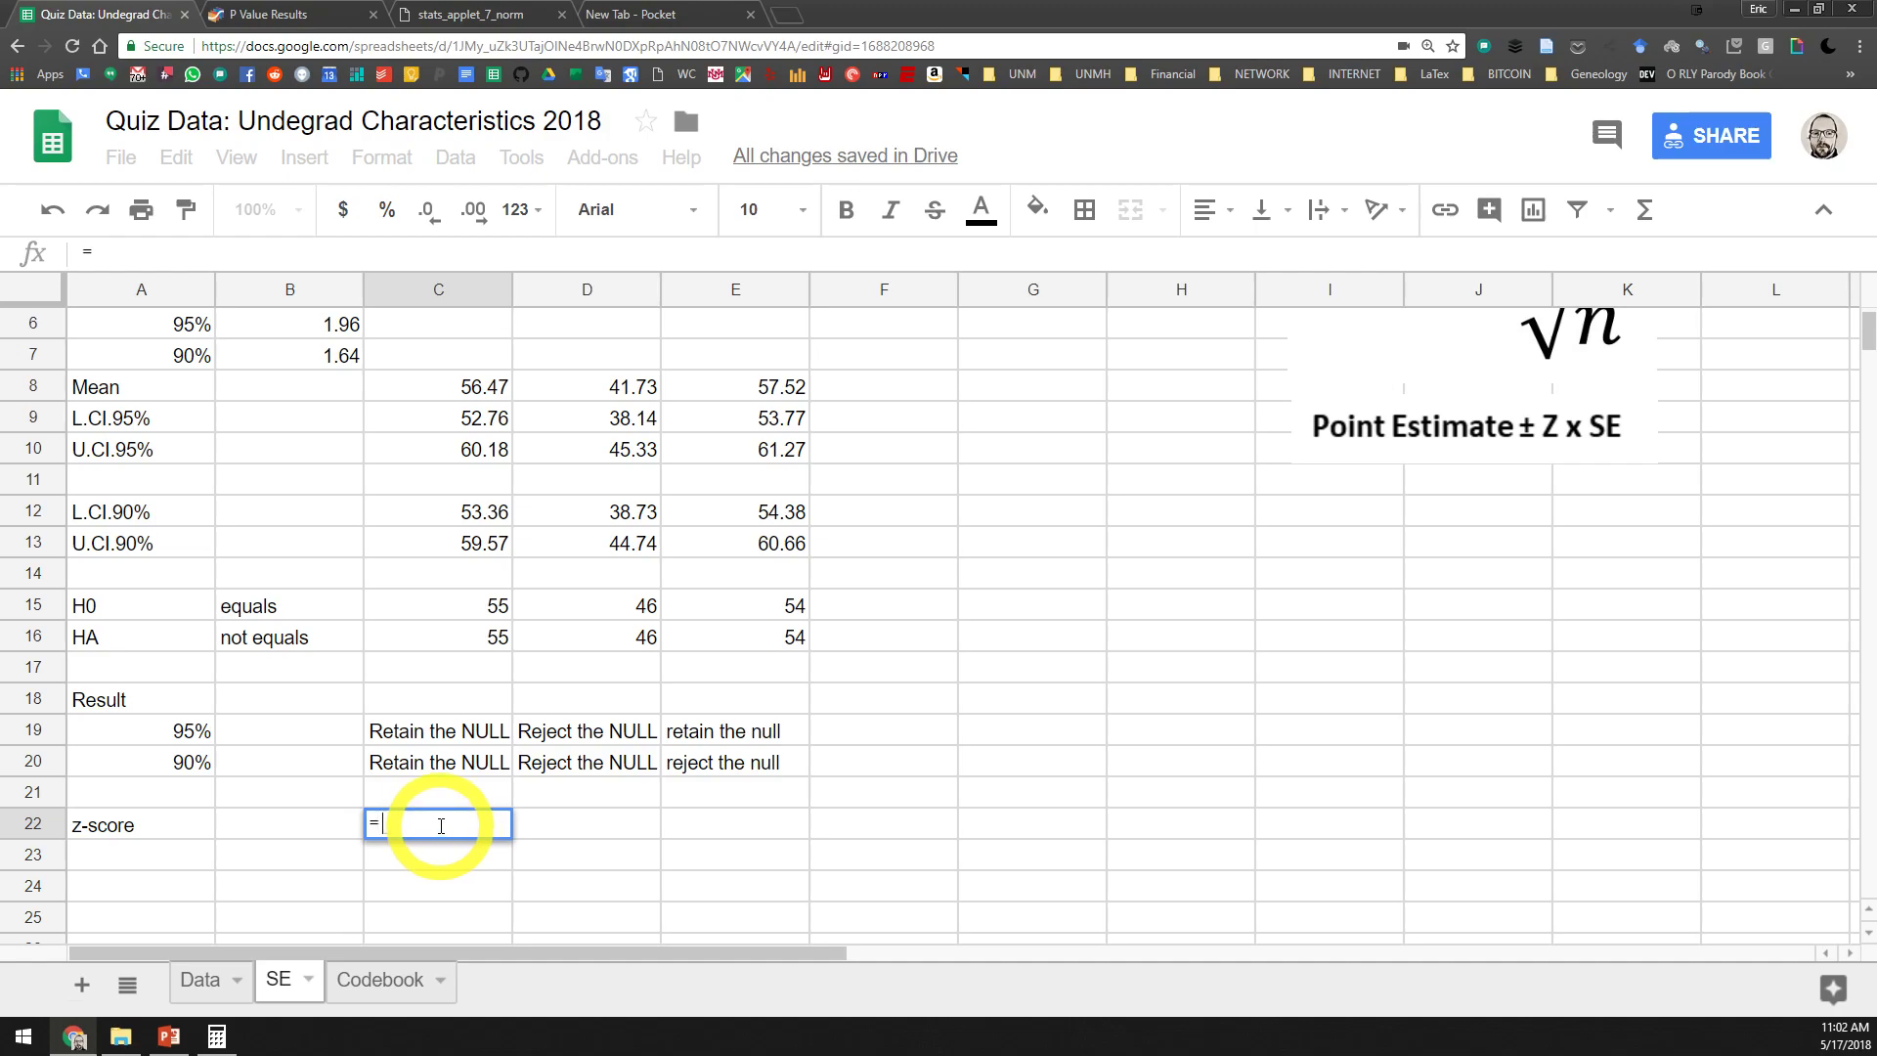
left_click(475, 389)
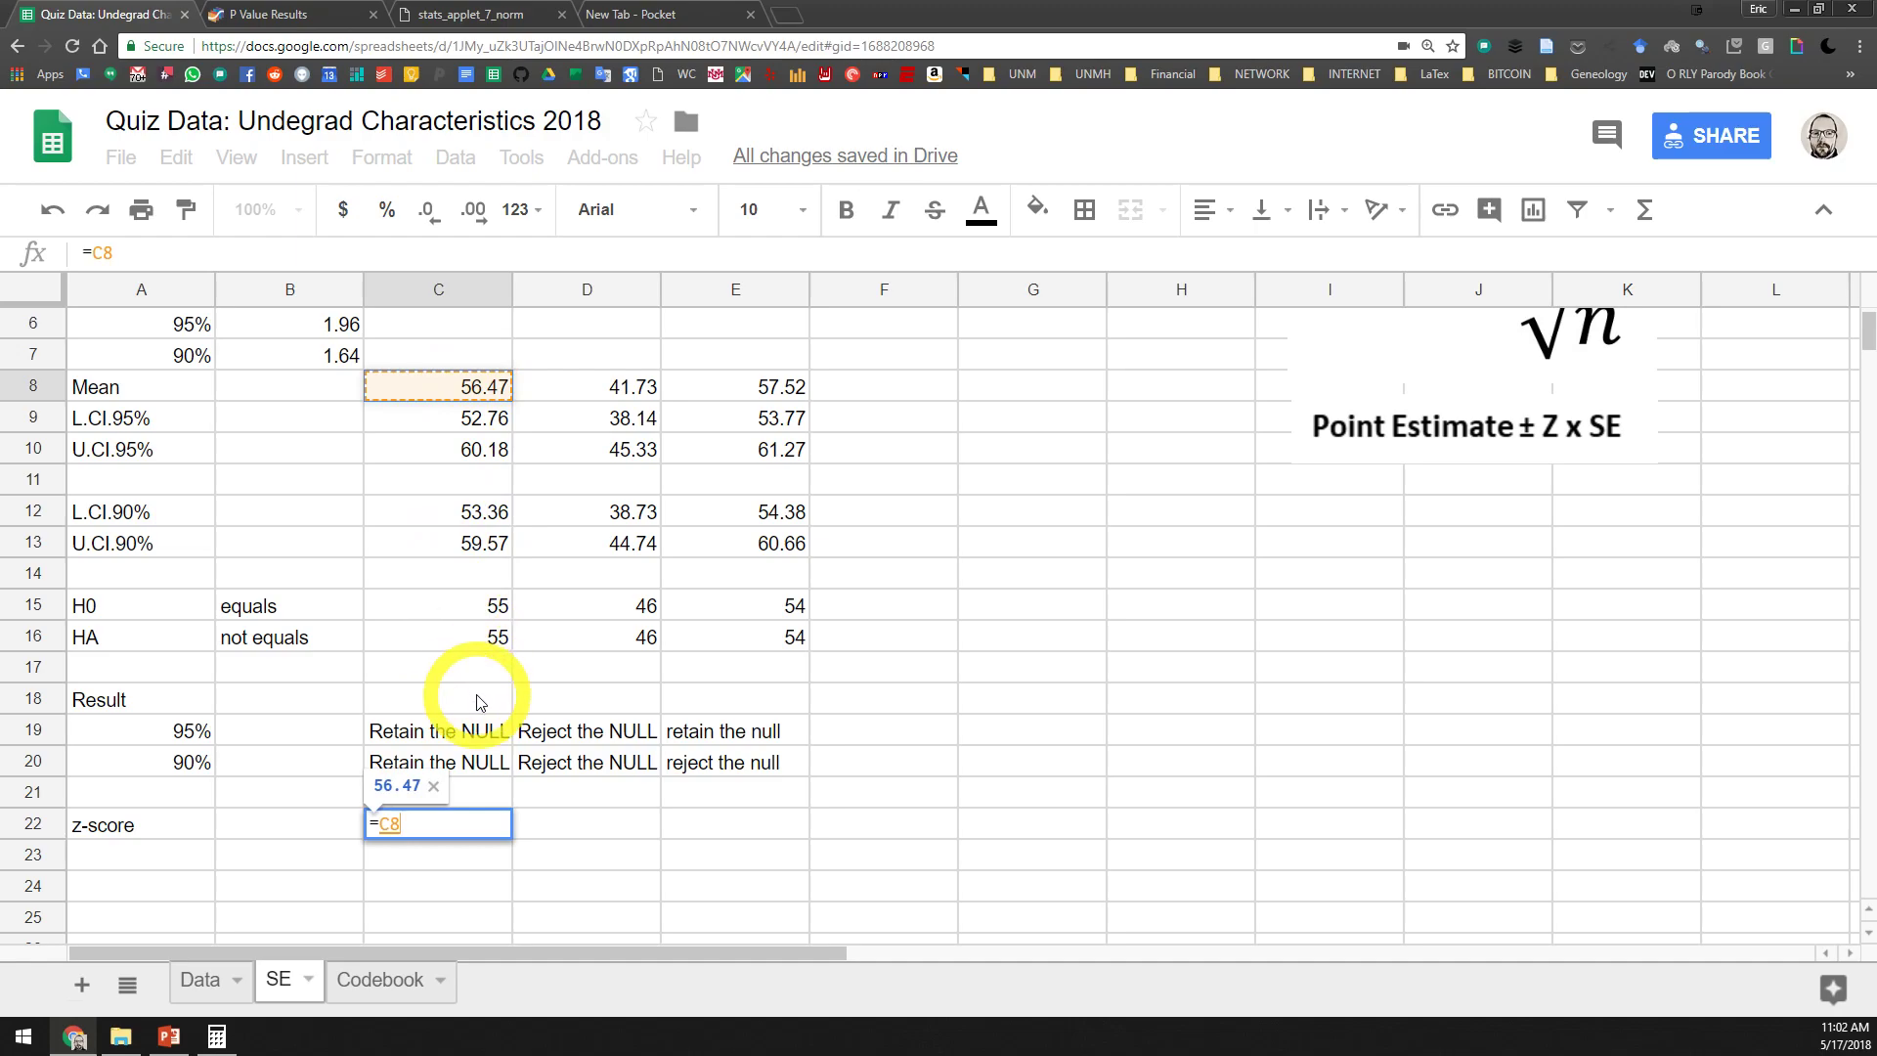
left_click(493, 604)
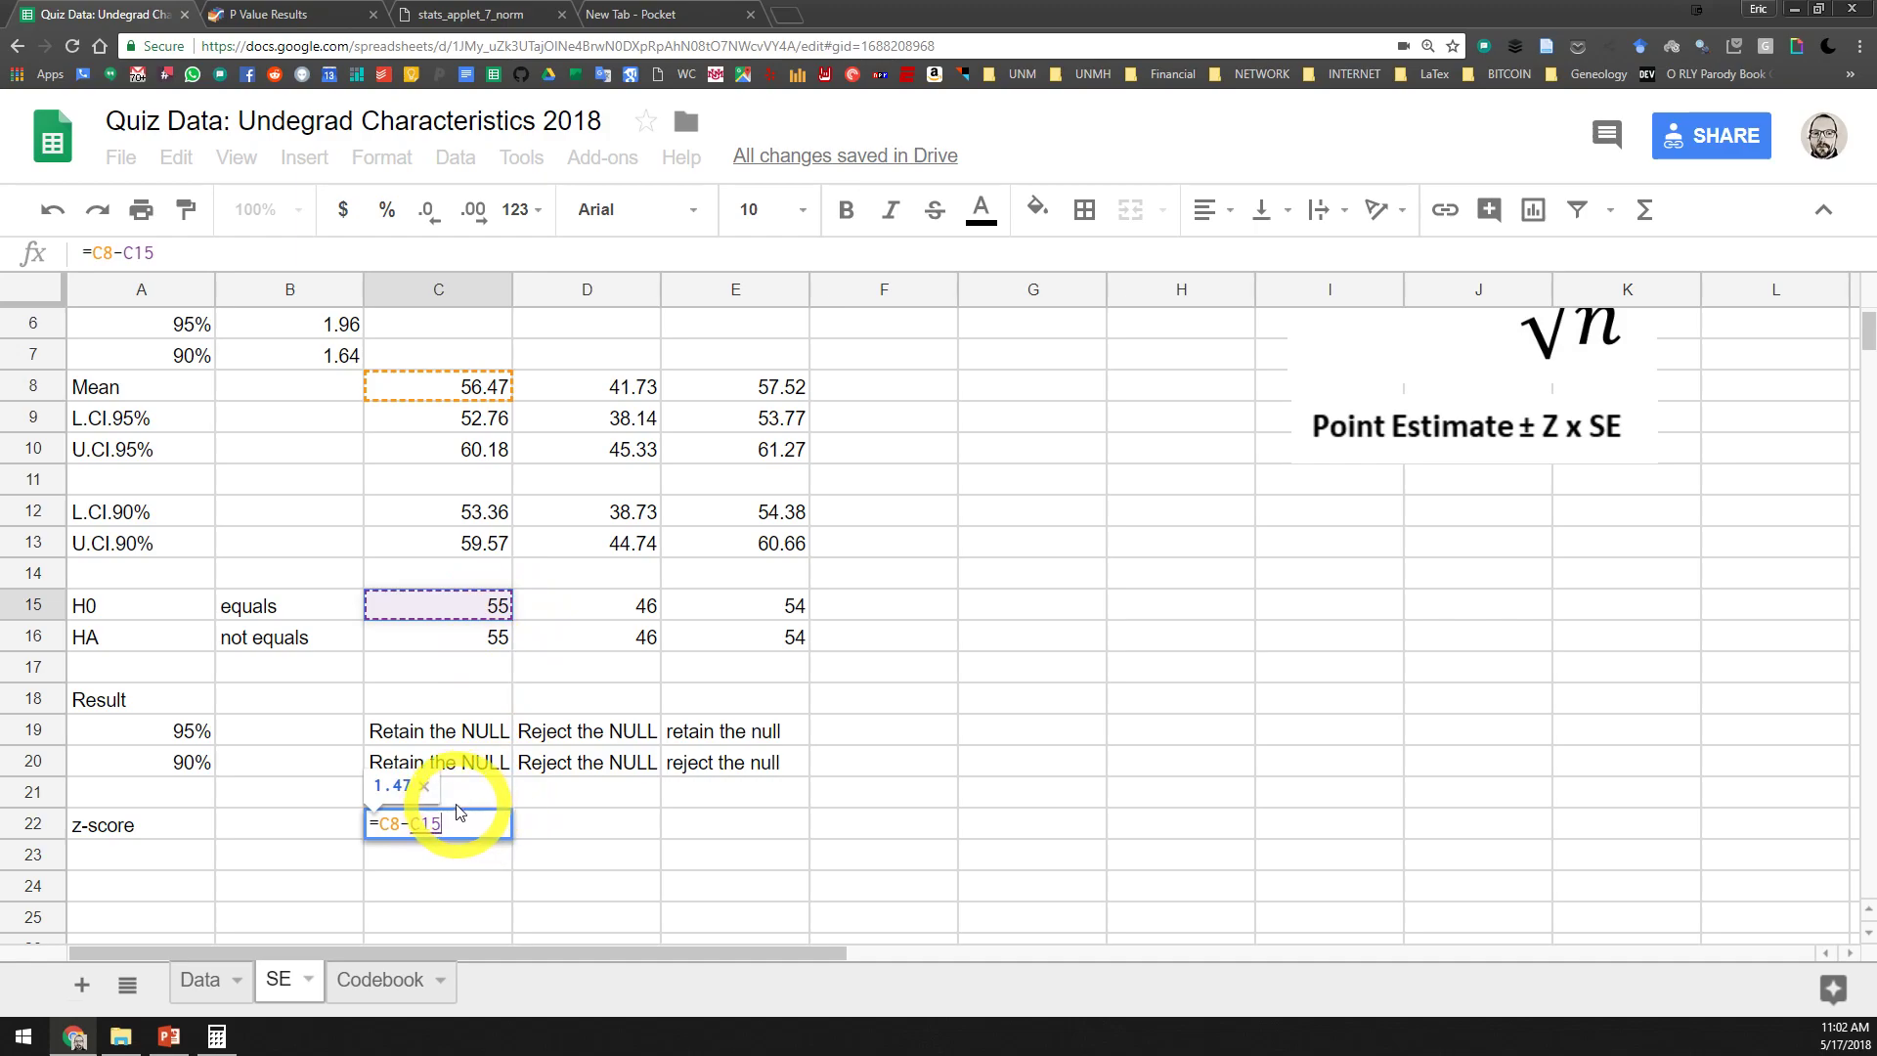
type(")")
left_click(388, 824)
type("(")
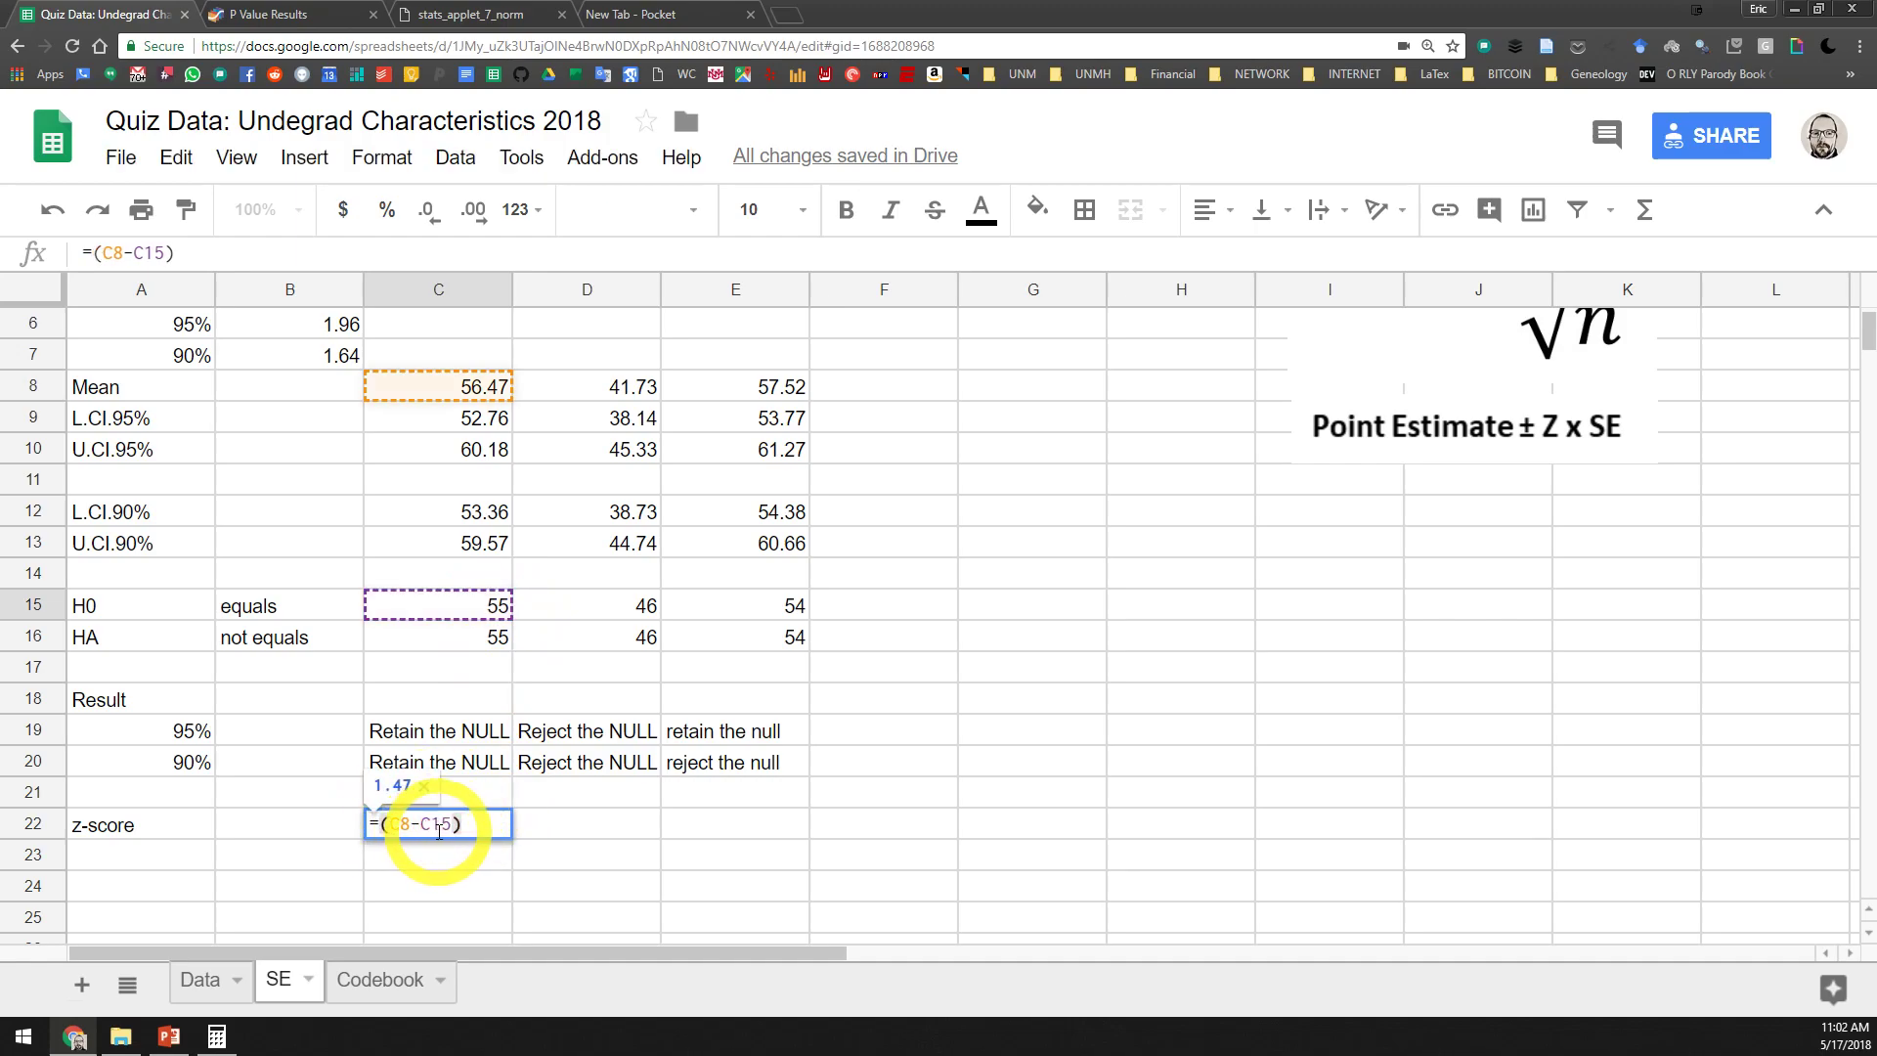
Complete the formula in C22 by dividing the difference by Extraversion's standard error, giving =(C8-C15)/C4
left_click(472, 834)
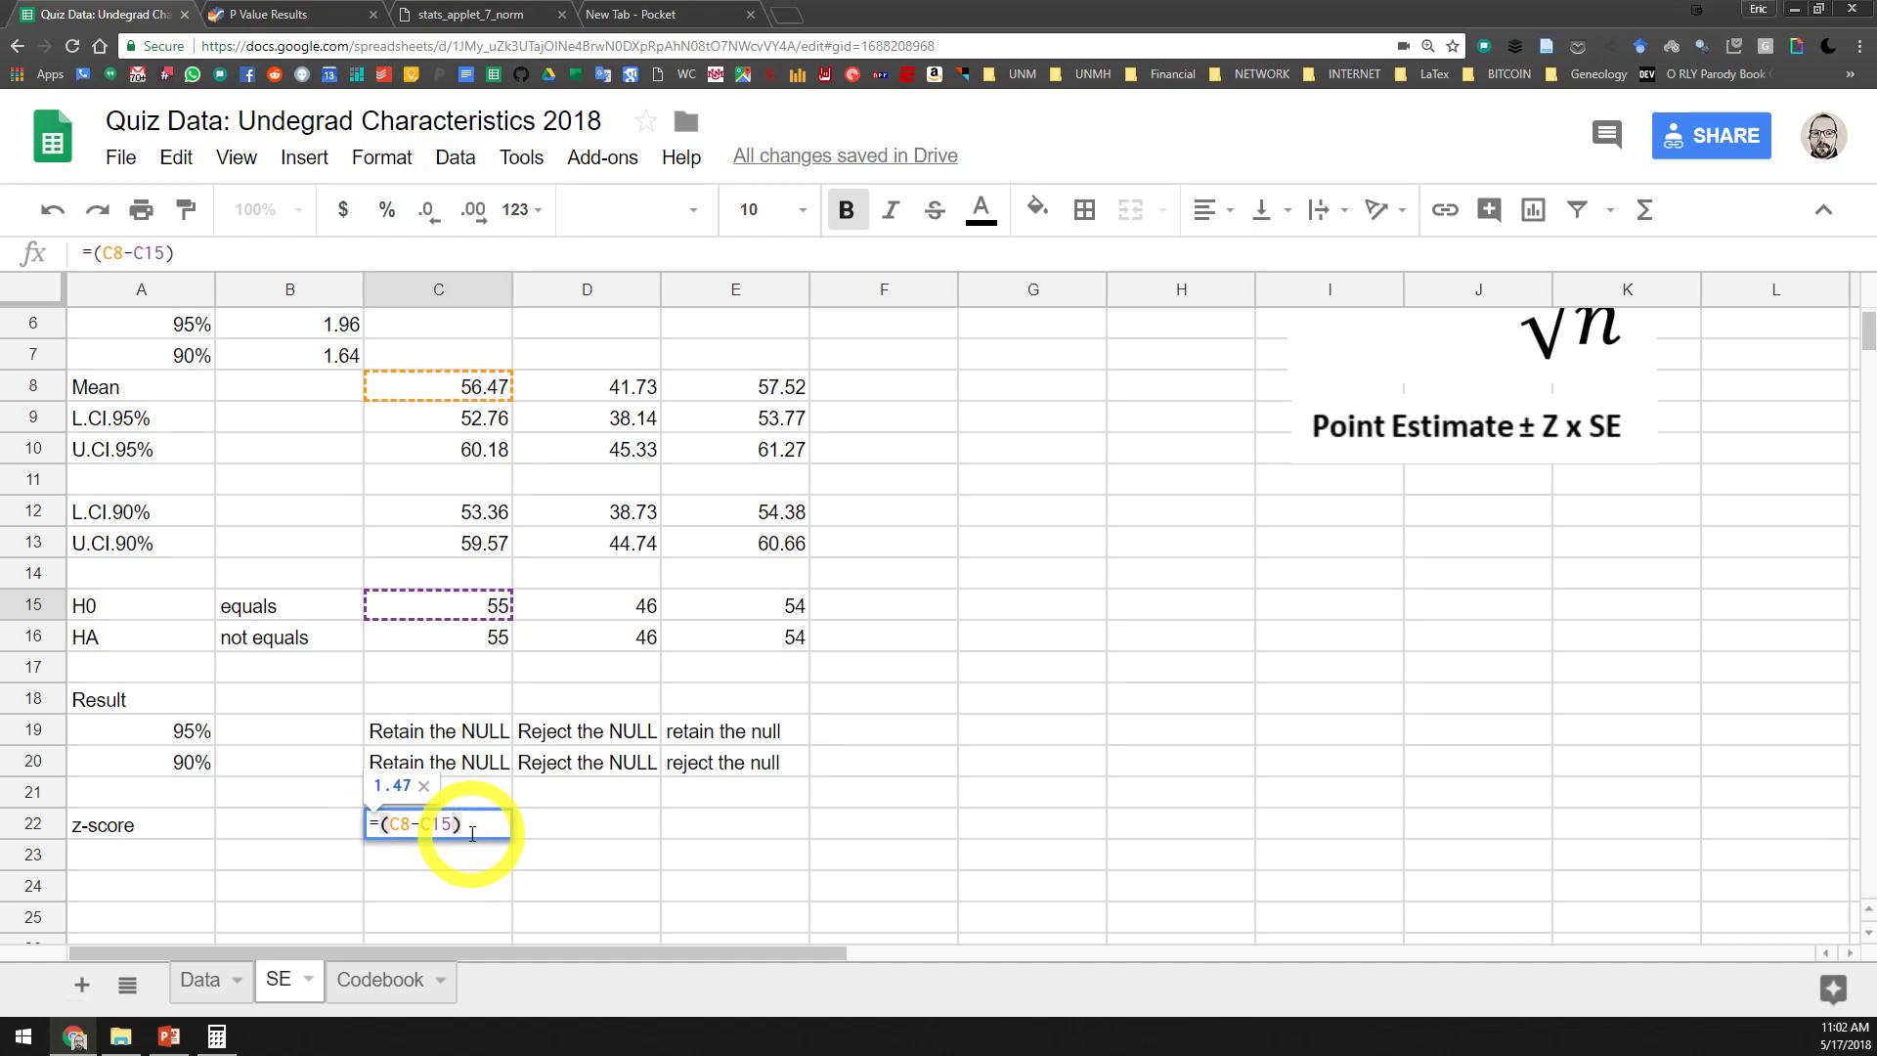
type("/")
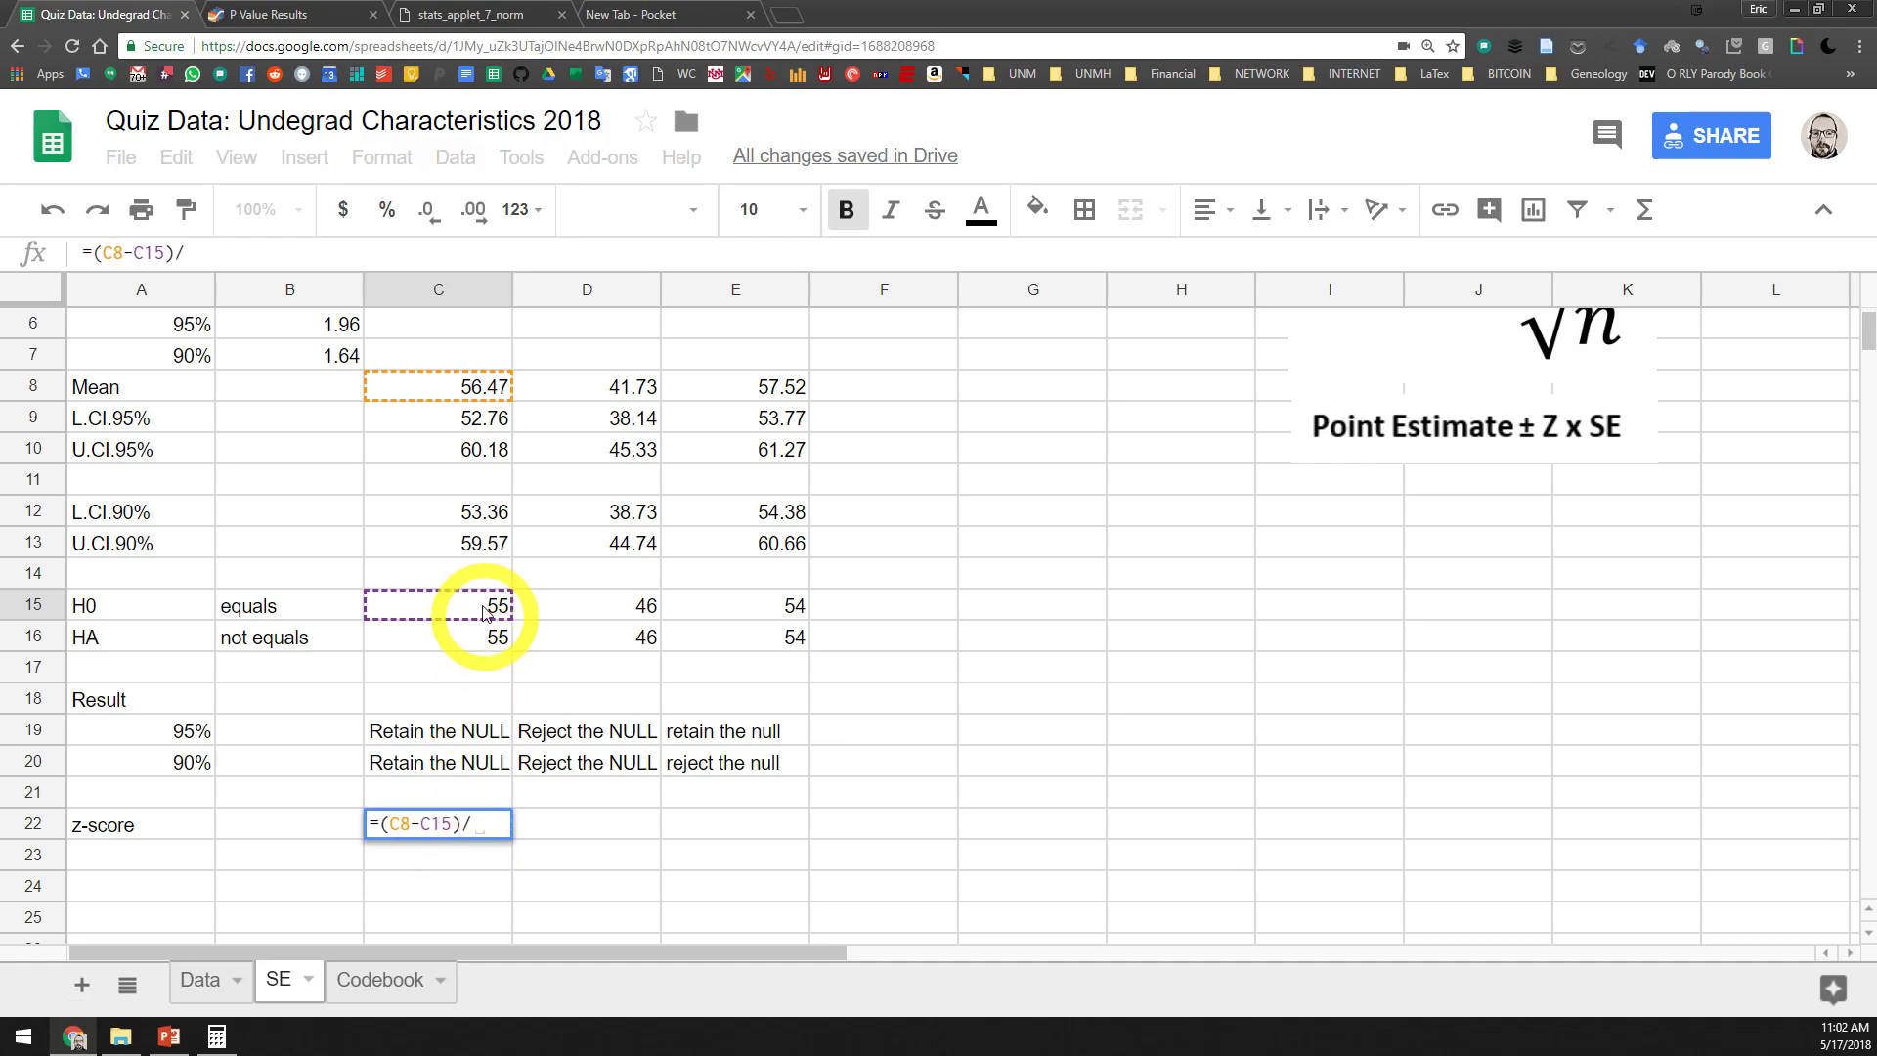
scroll(498, 635, "up", 2)
left_click(486, 418)
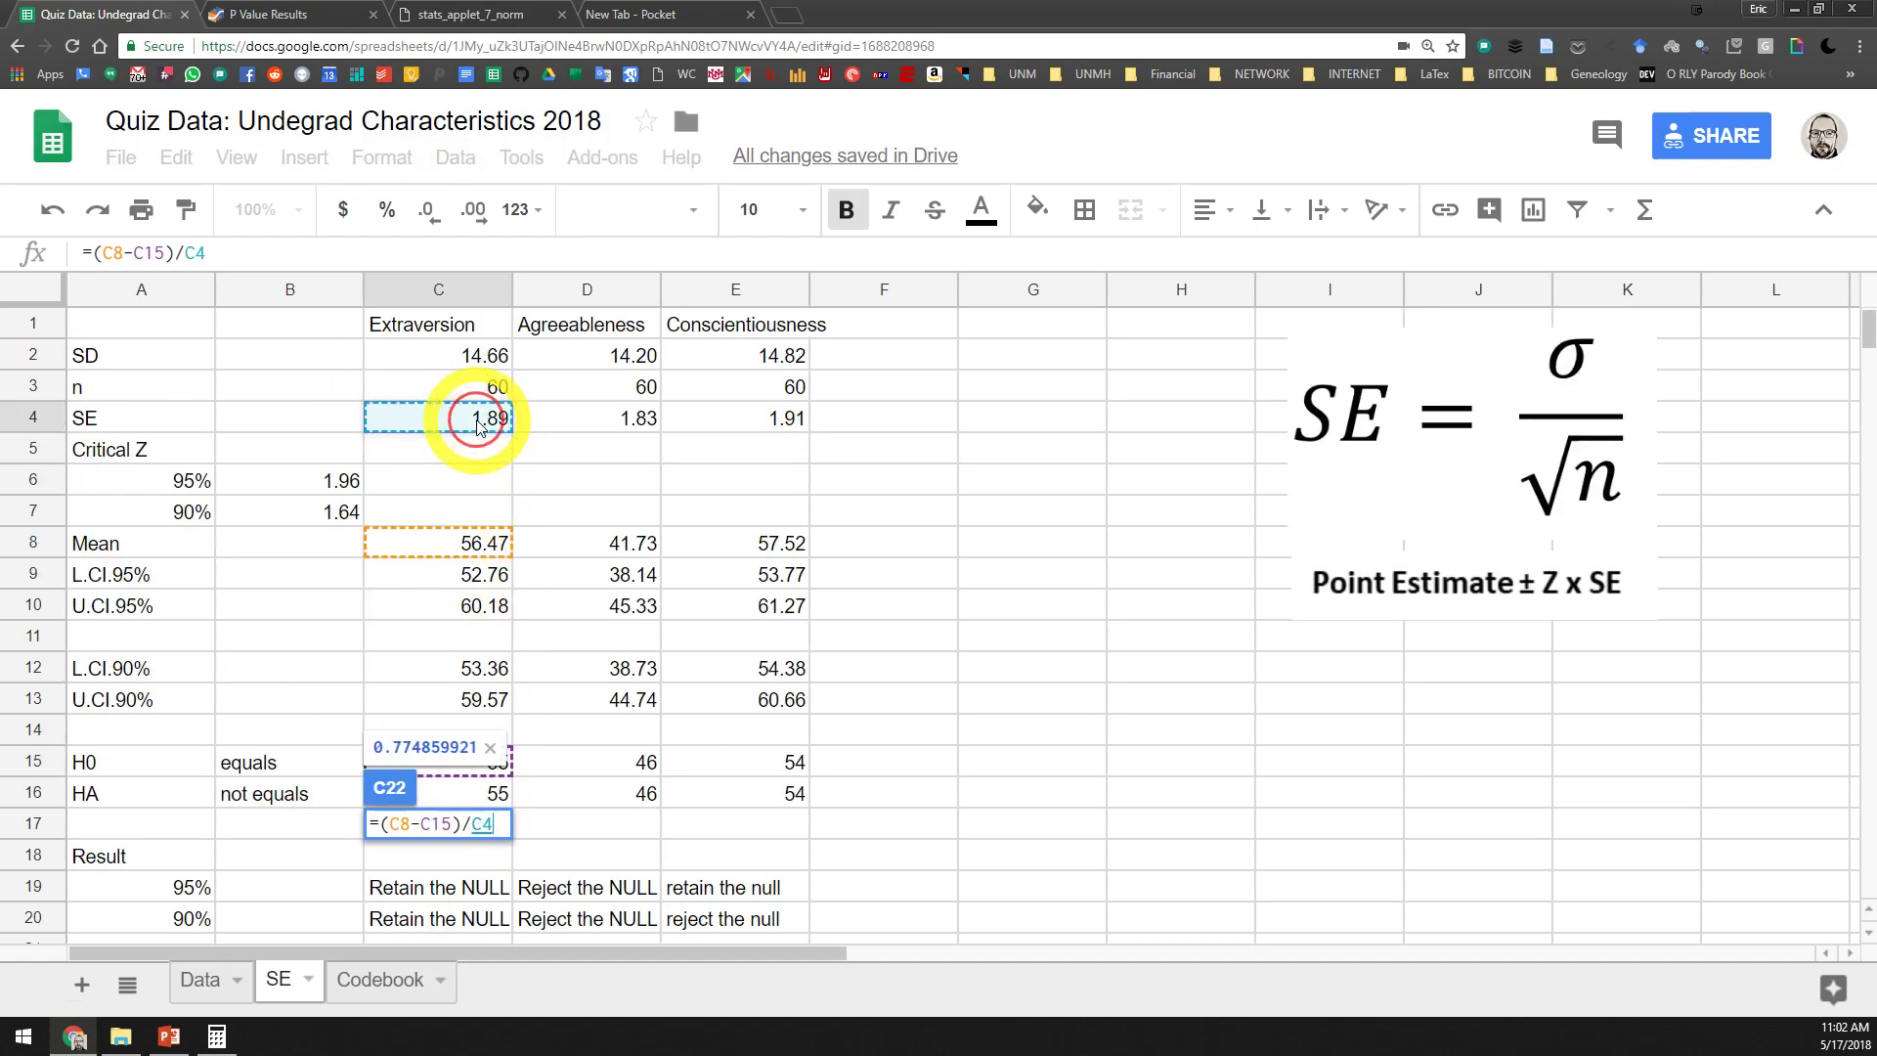
scroll(484, 586, "down", 2)
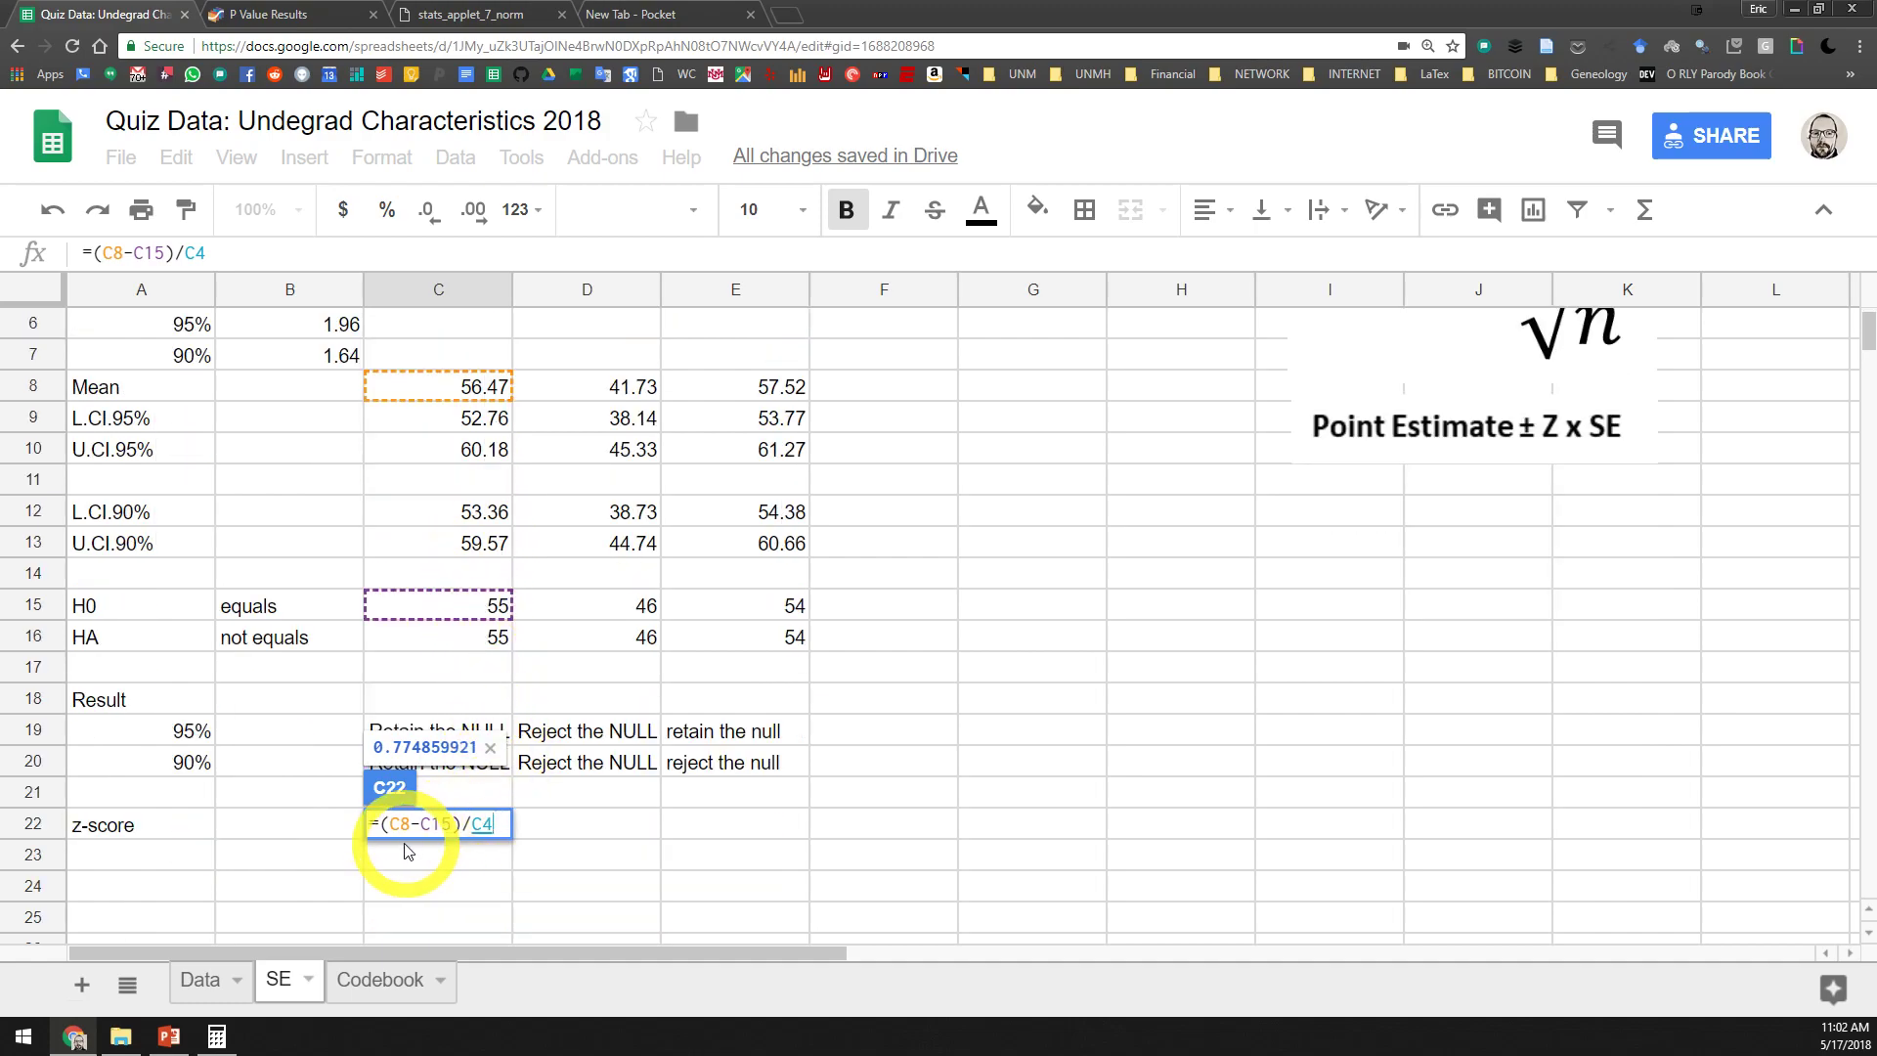
key("Return")
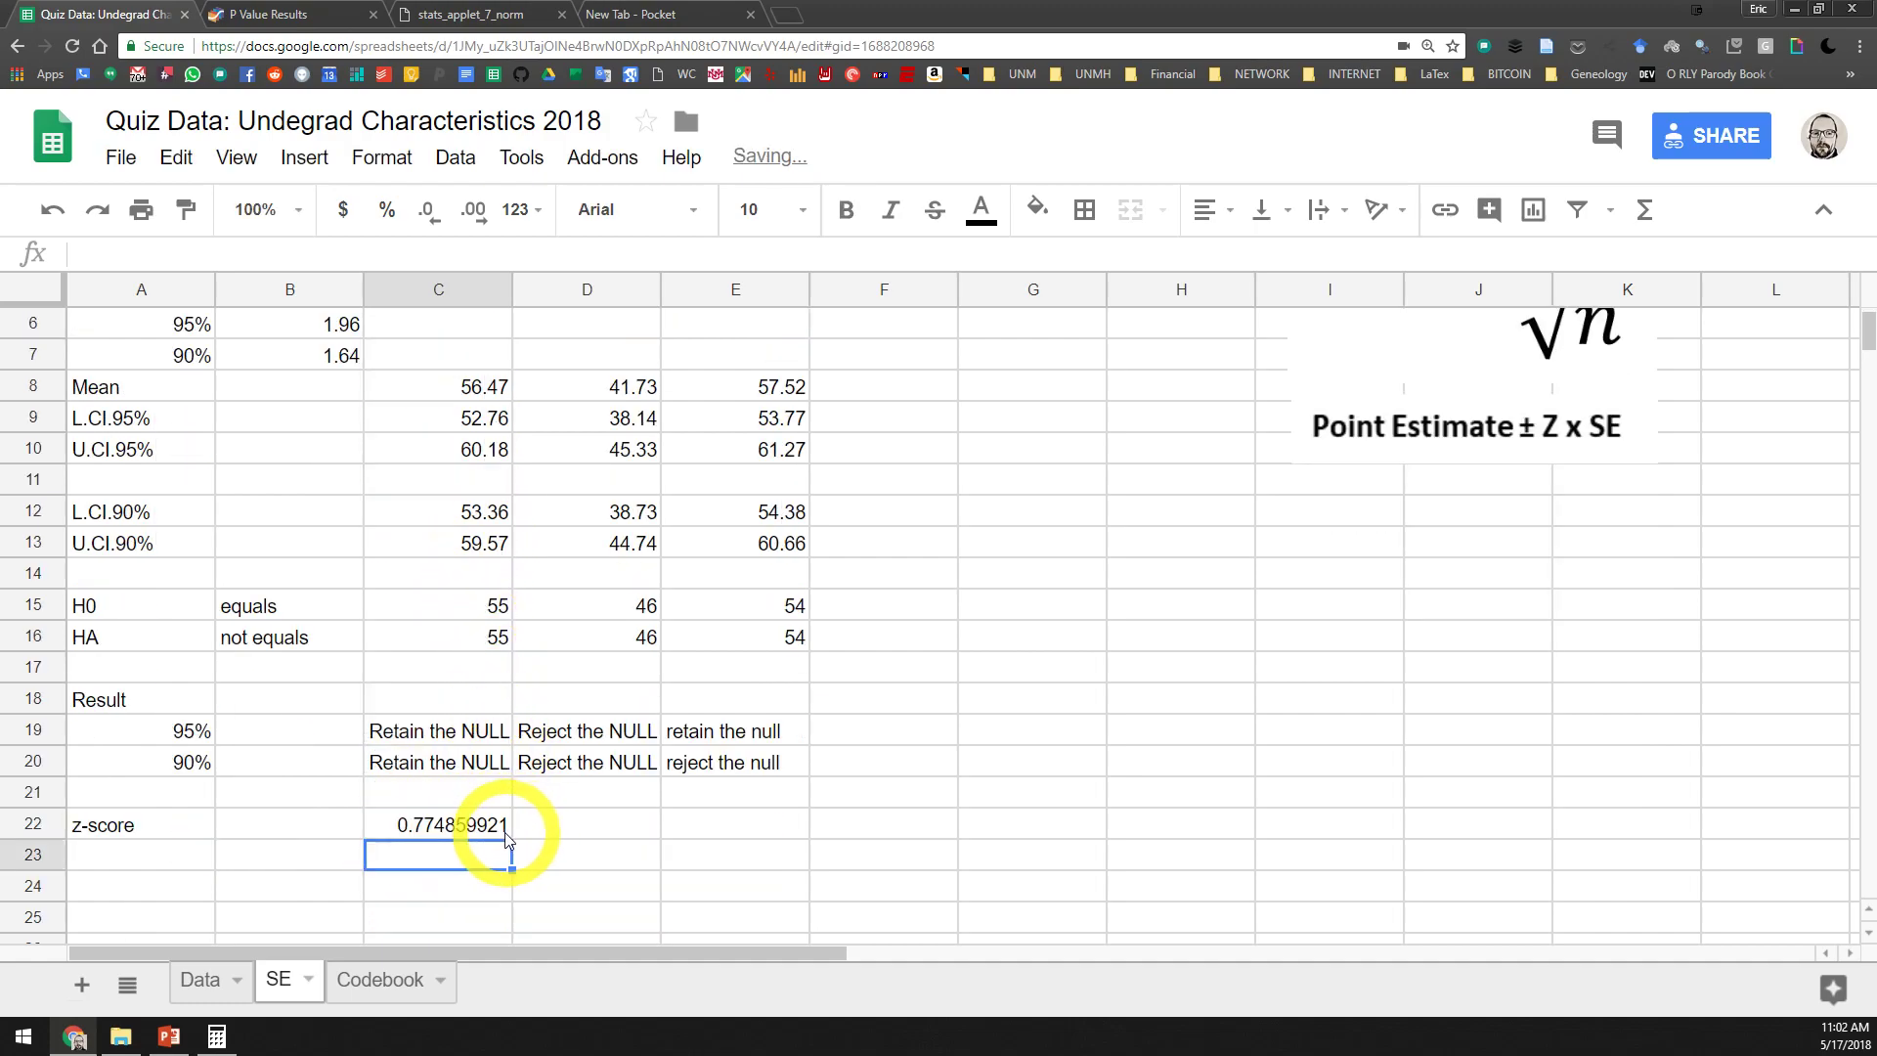
Reduce Extraversion's z-score in C22 to two decimal places
left_click(439, 826)
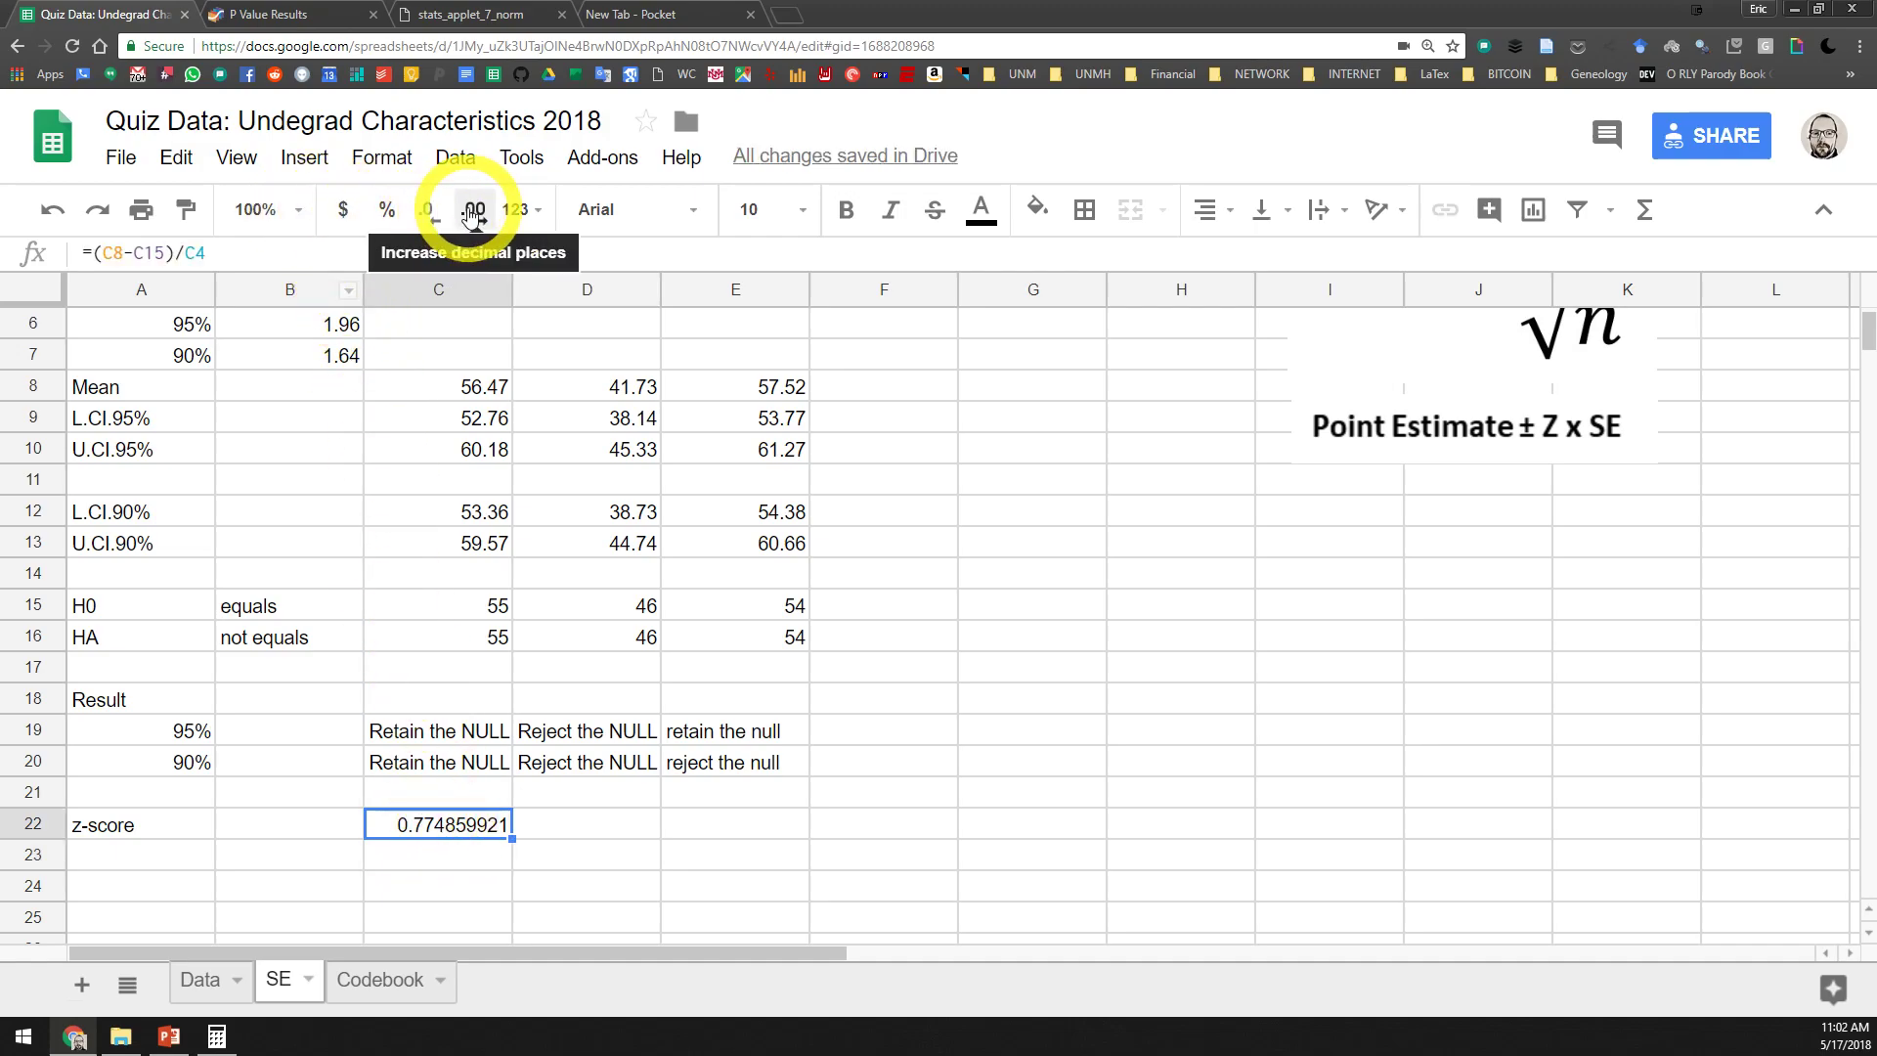
double_click(436, 216)
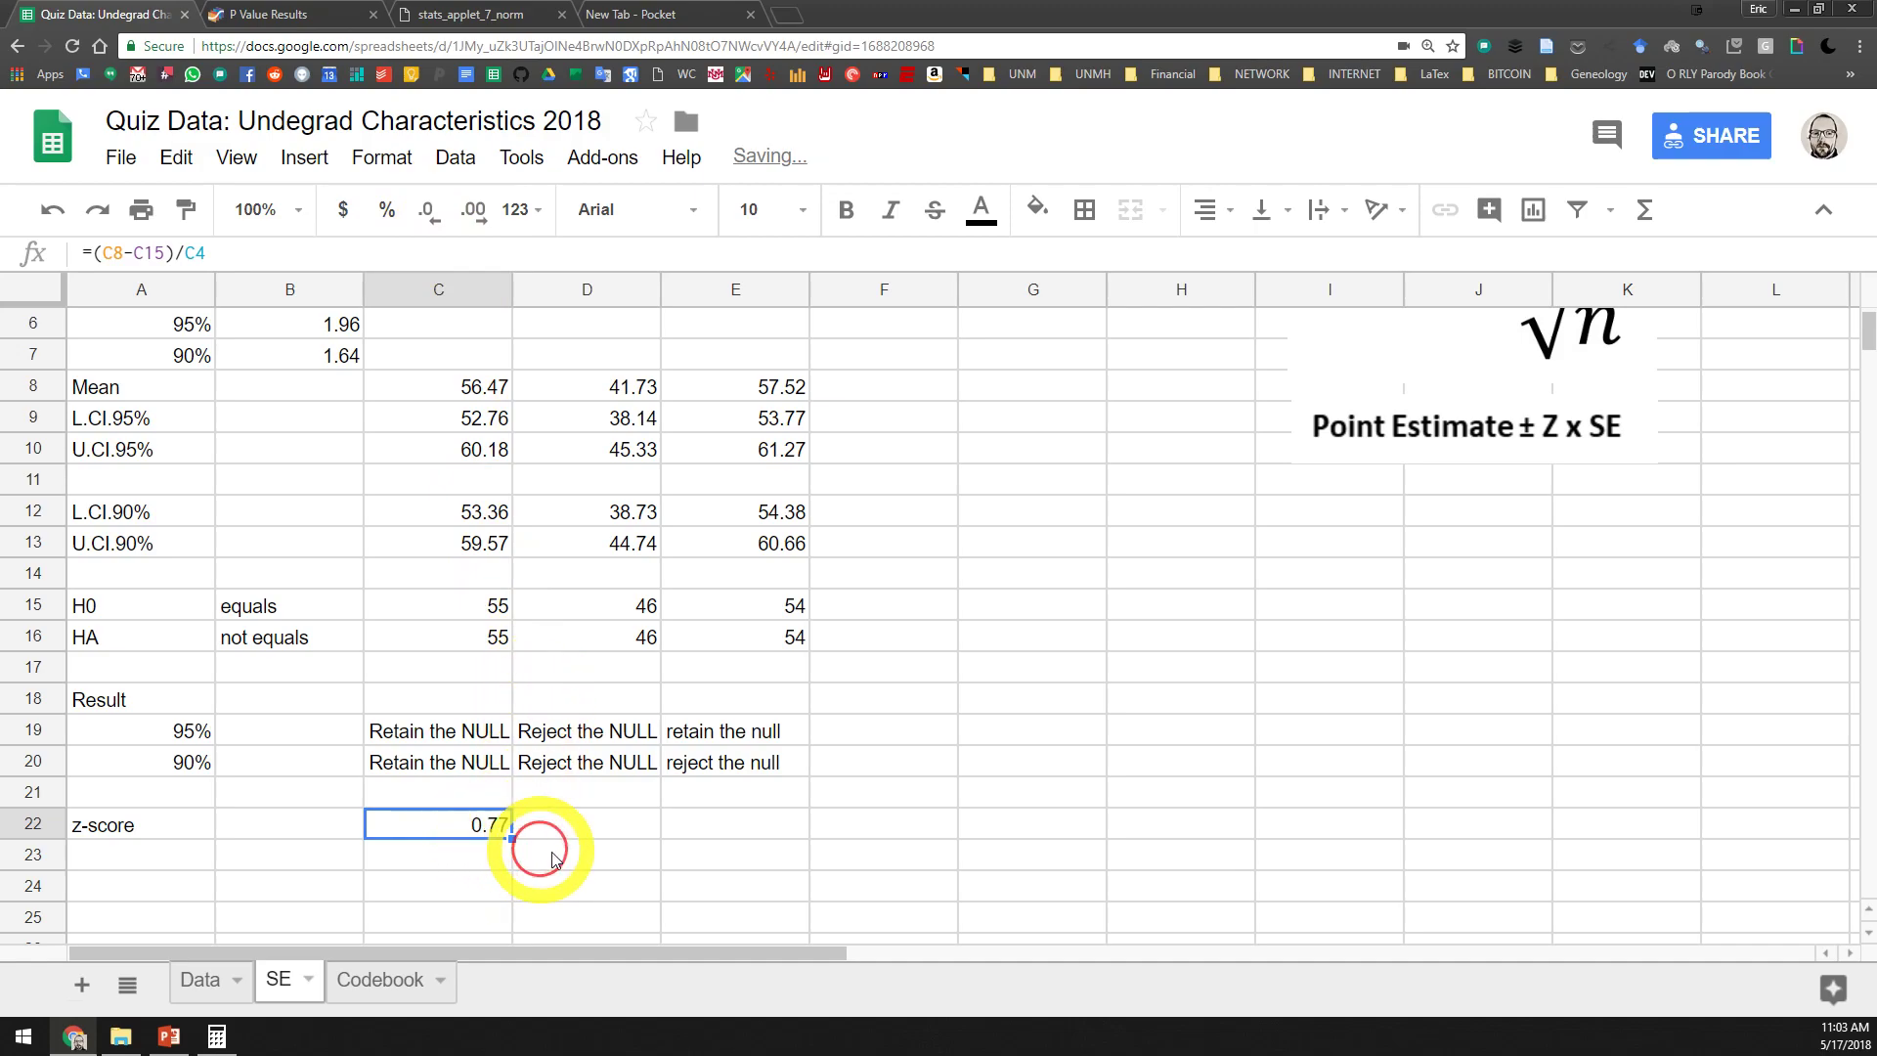
scroll(541, 856, "up", 2)
scroll(607, 854, "down", 3)
left_click(474, 798)
left_click(480, 765)
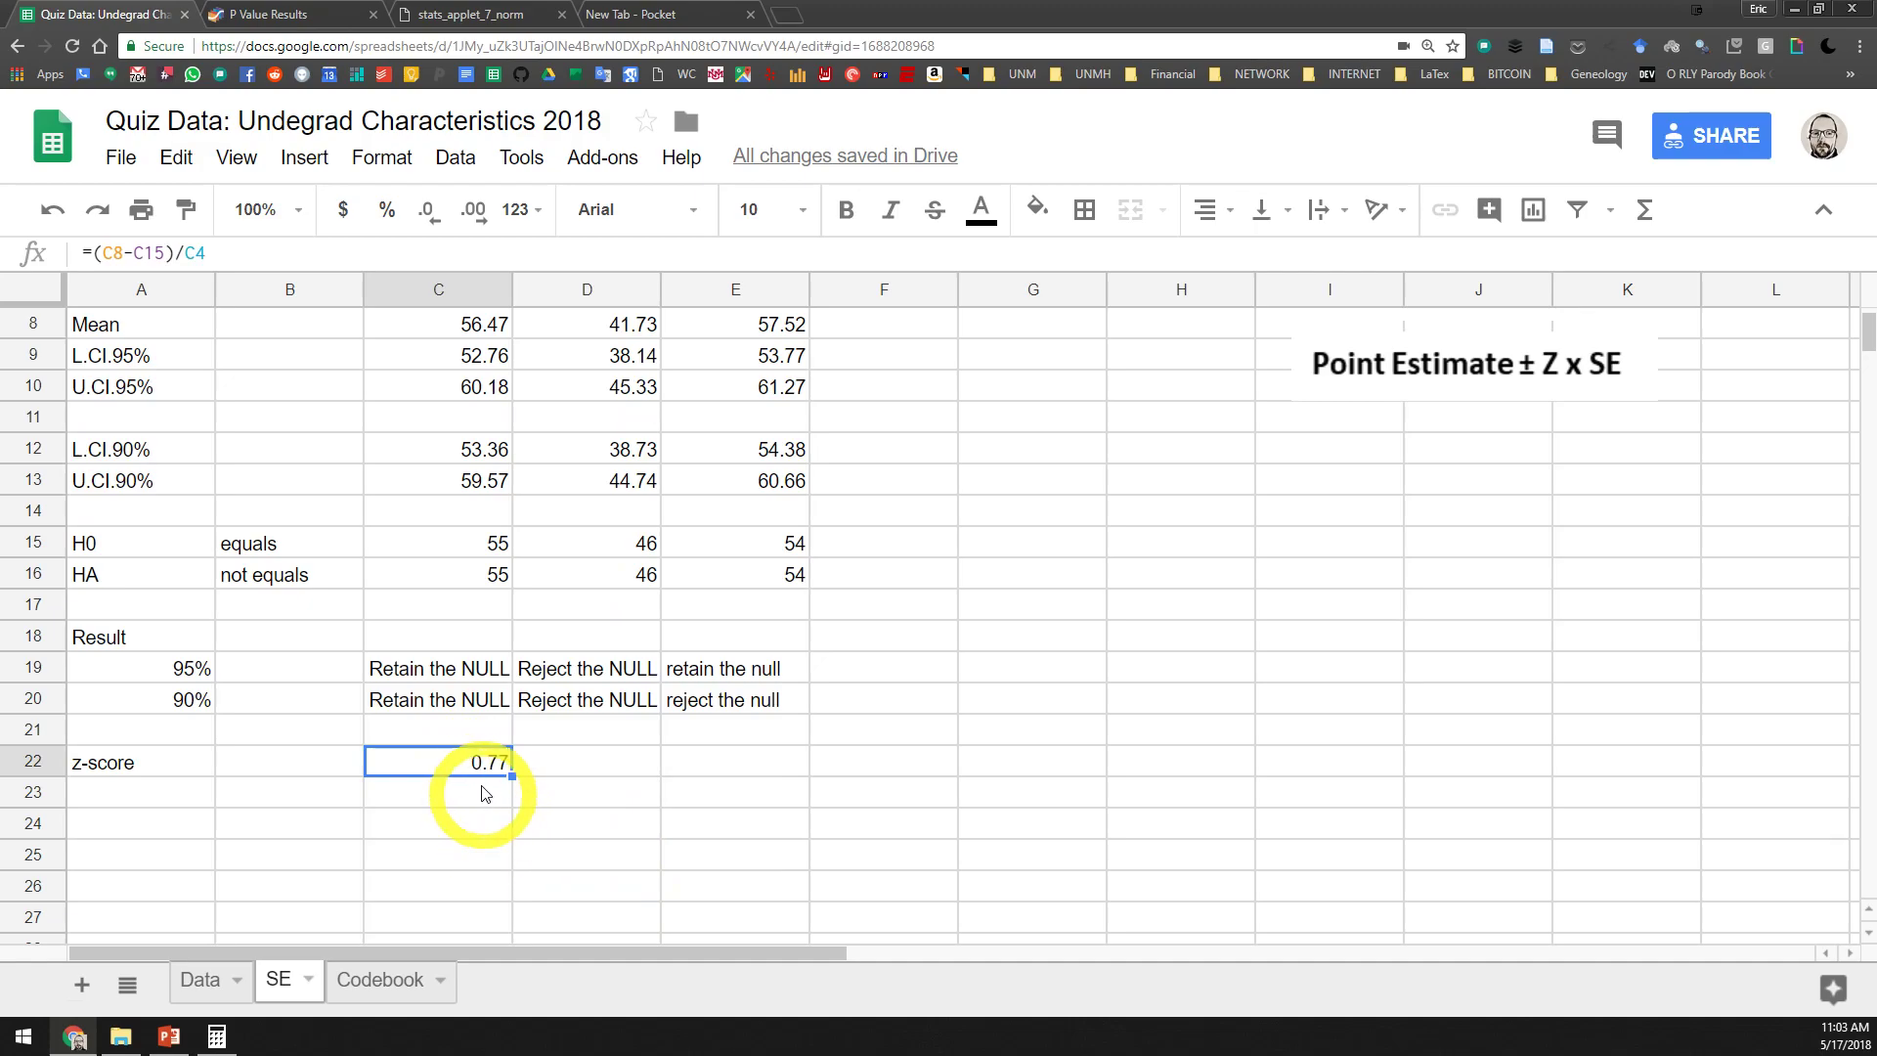
Add the row label "p-value" in cell A23, below the z-score label
left_click(176, 797)
type("p-value")
key("Return")
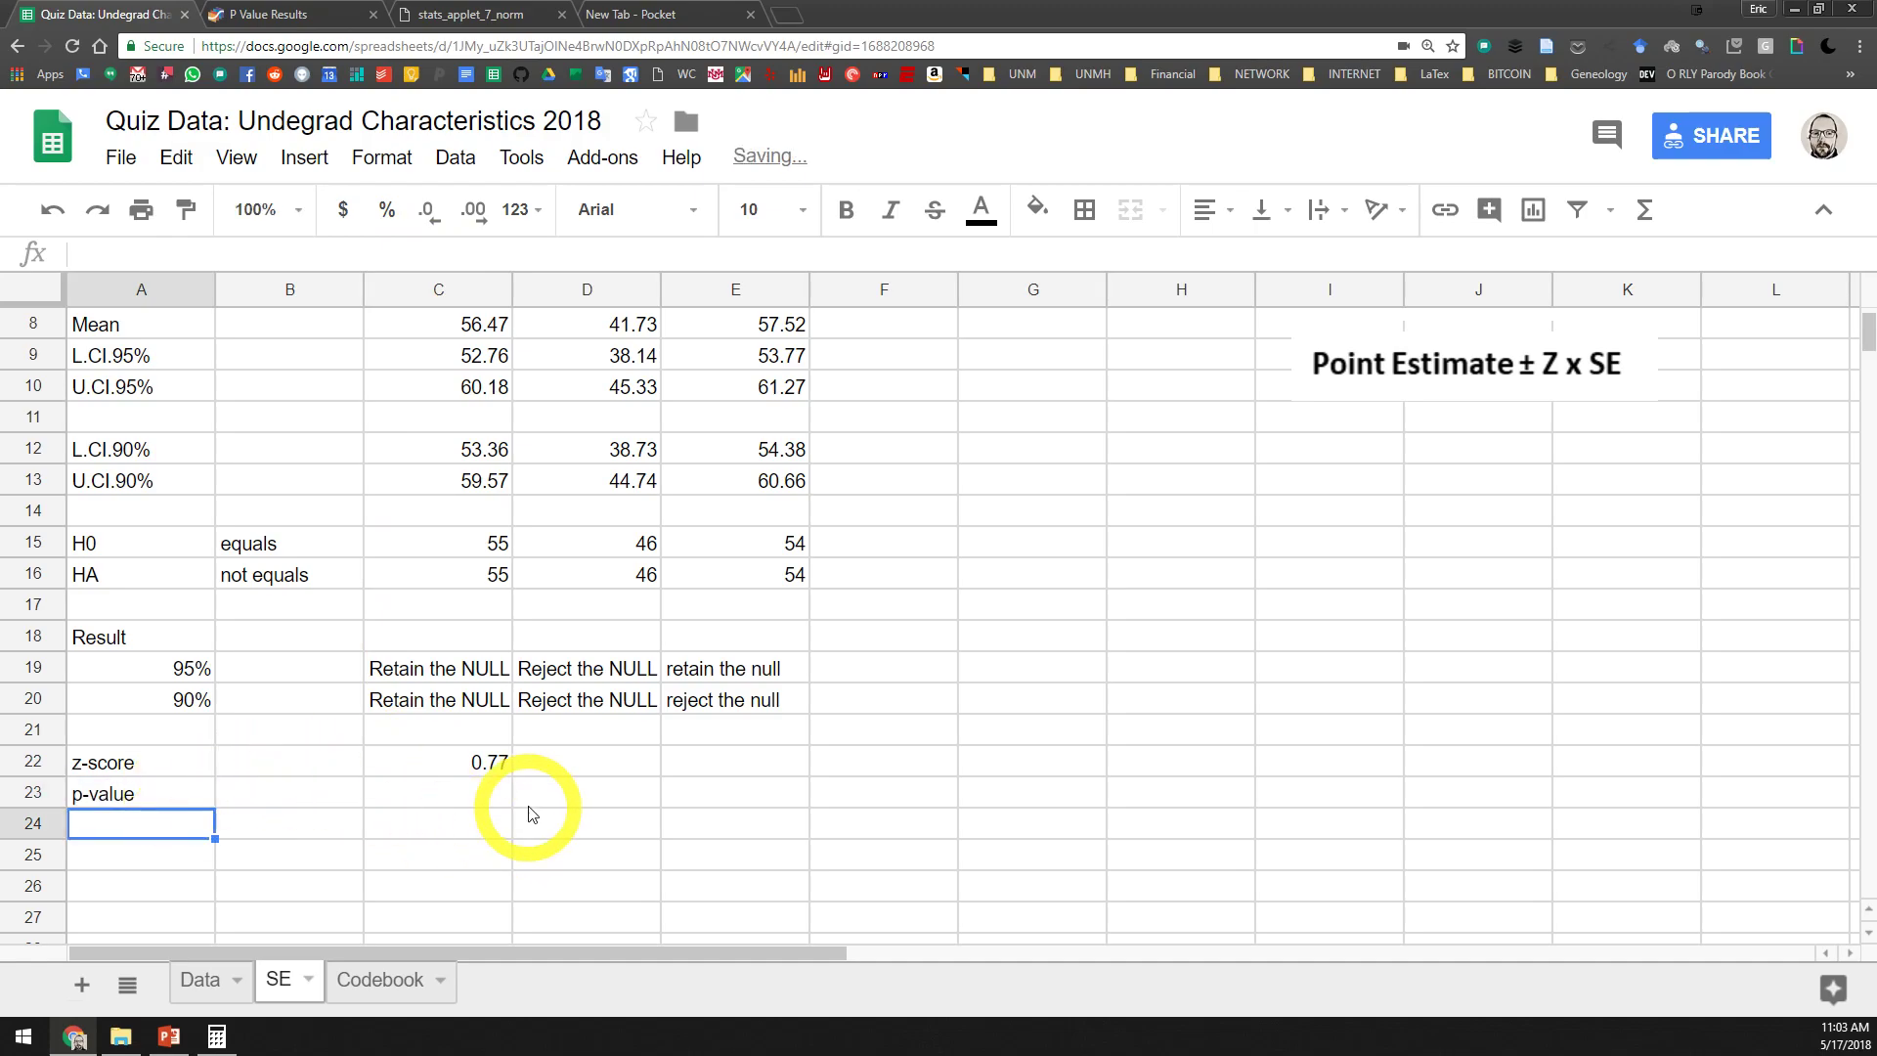
Check Extraversion's z-score, switch to GraphPad QuickCalcs and open the calculator for a P value from z, t, F, r or chi-square
left_click(494, 763)
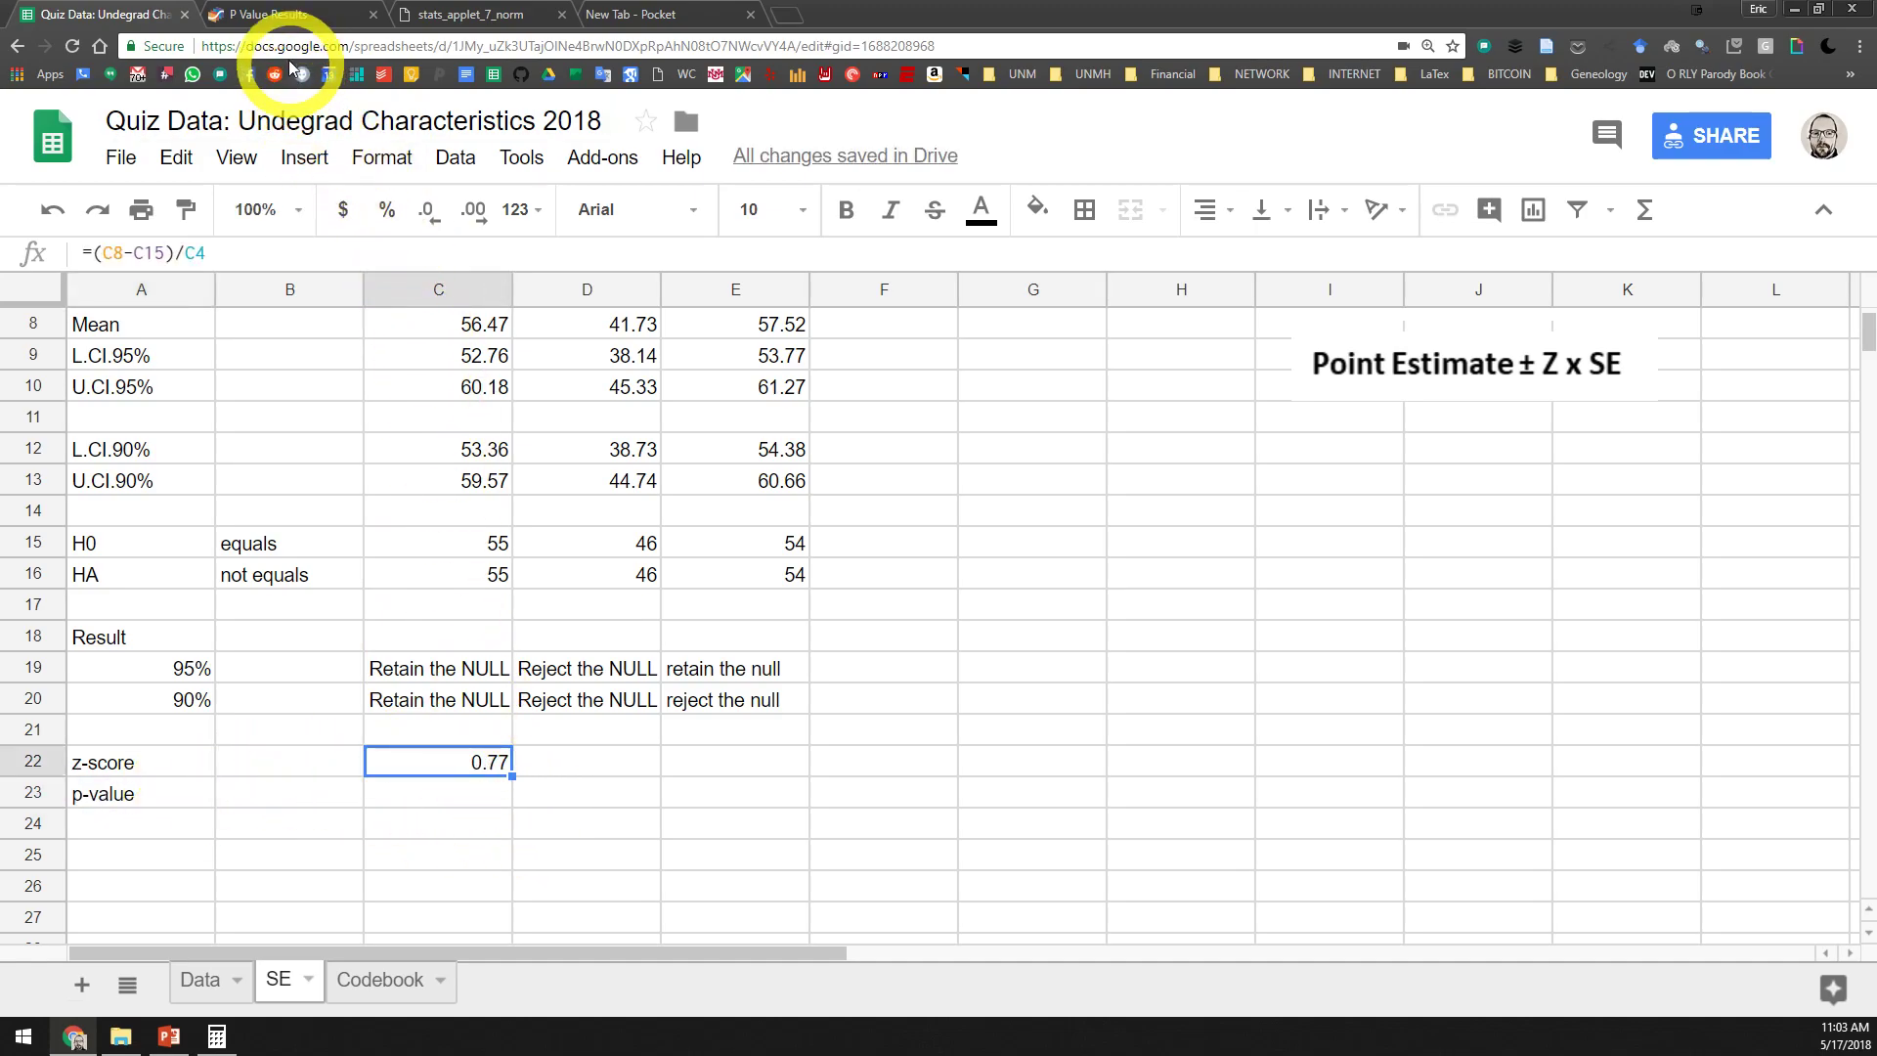
left_click(285, 16)
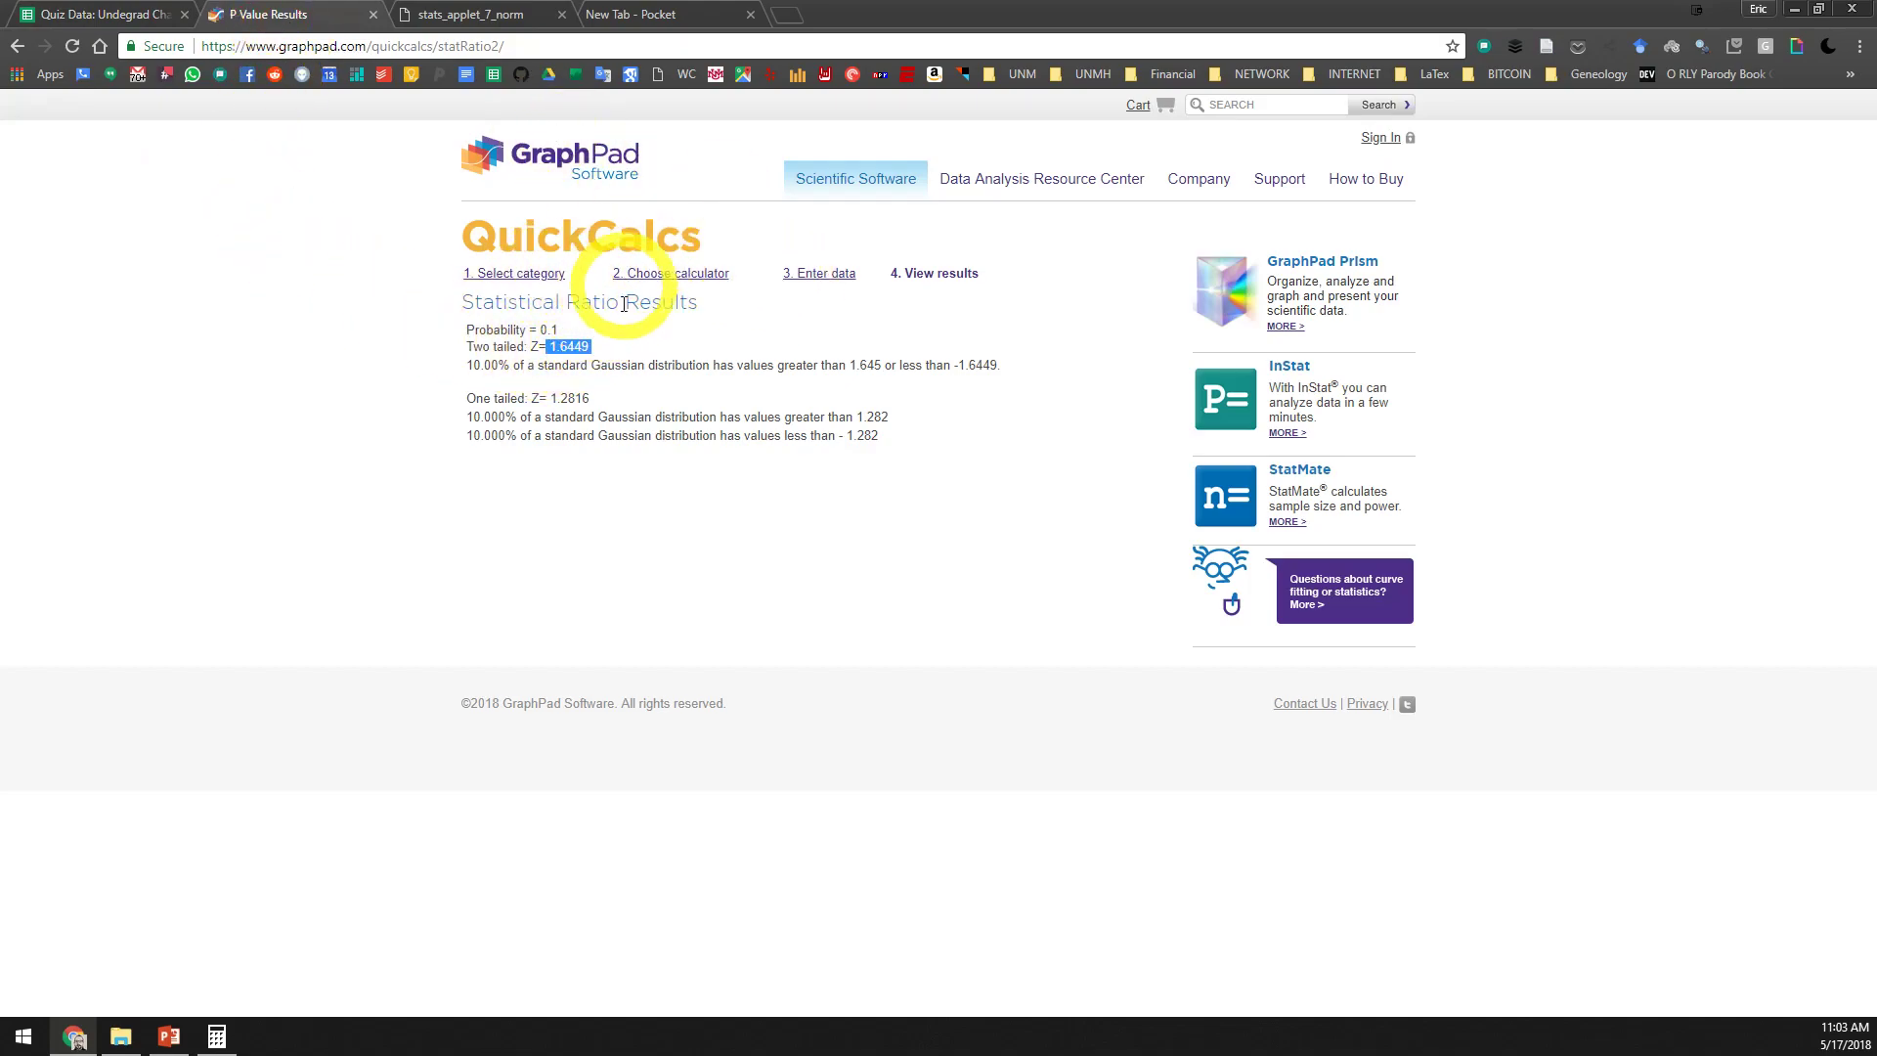
left_click(819, 276)
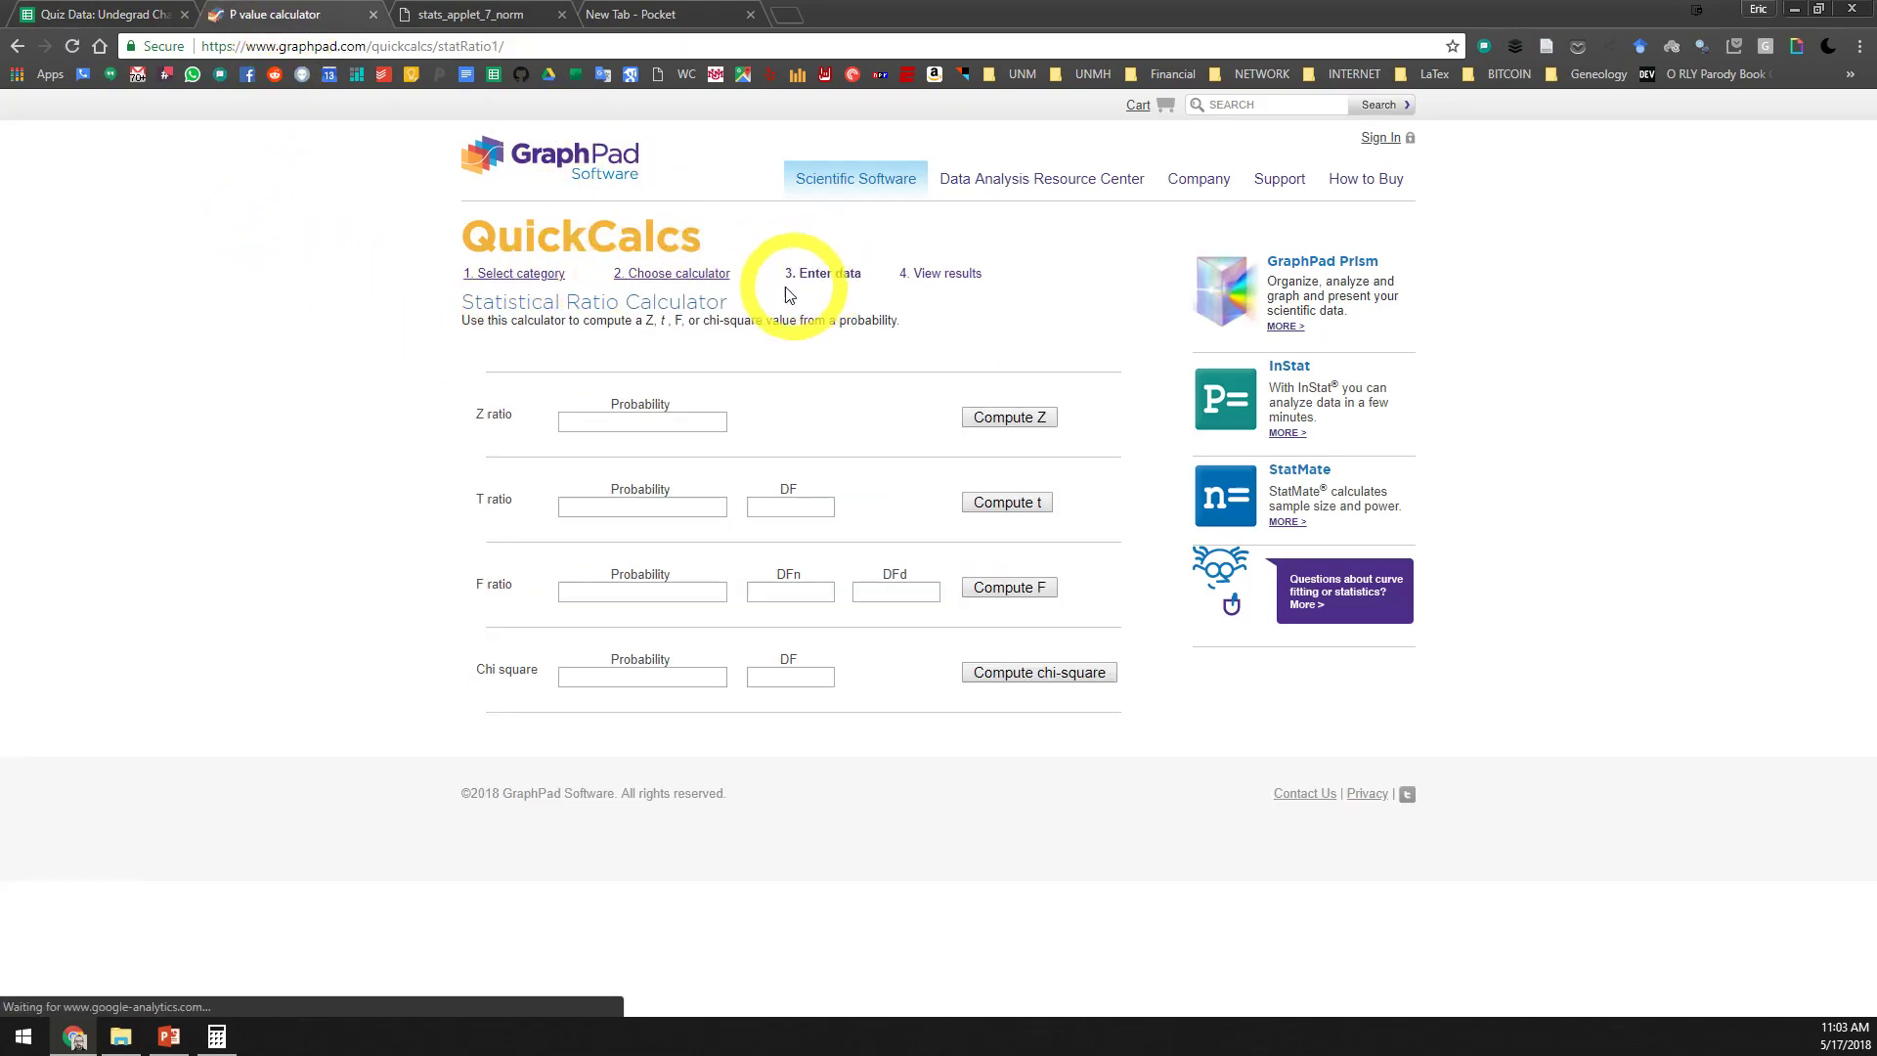
left_click(709, 273)
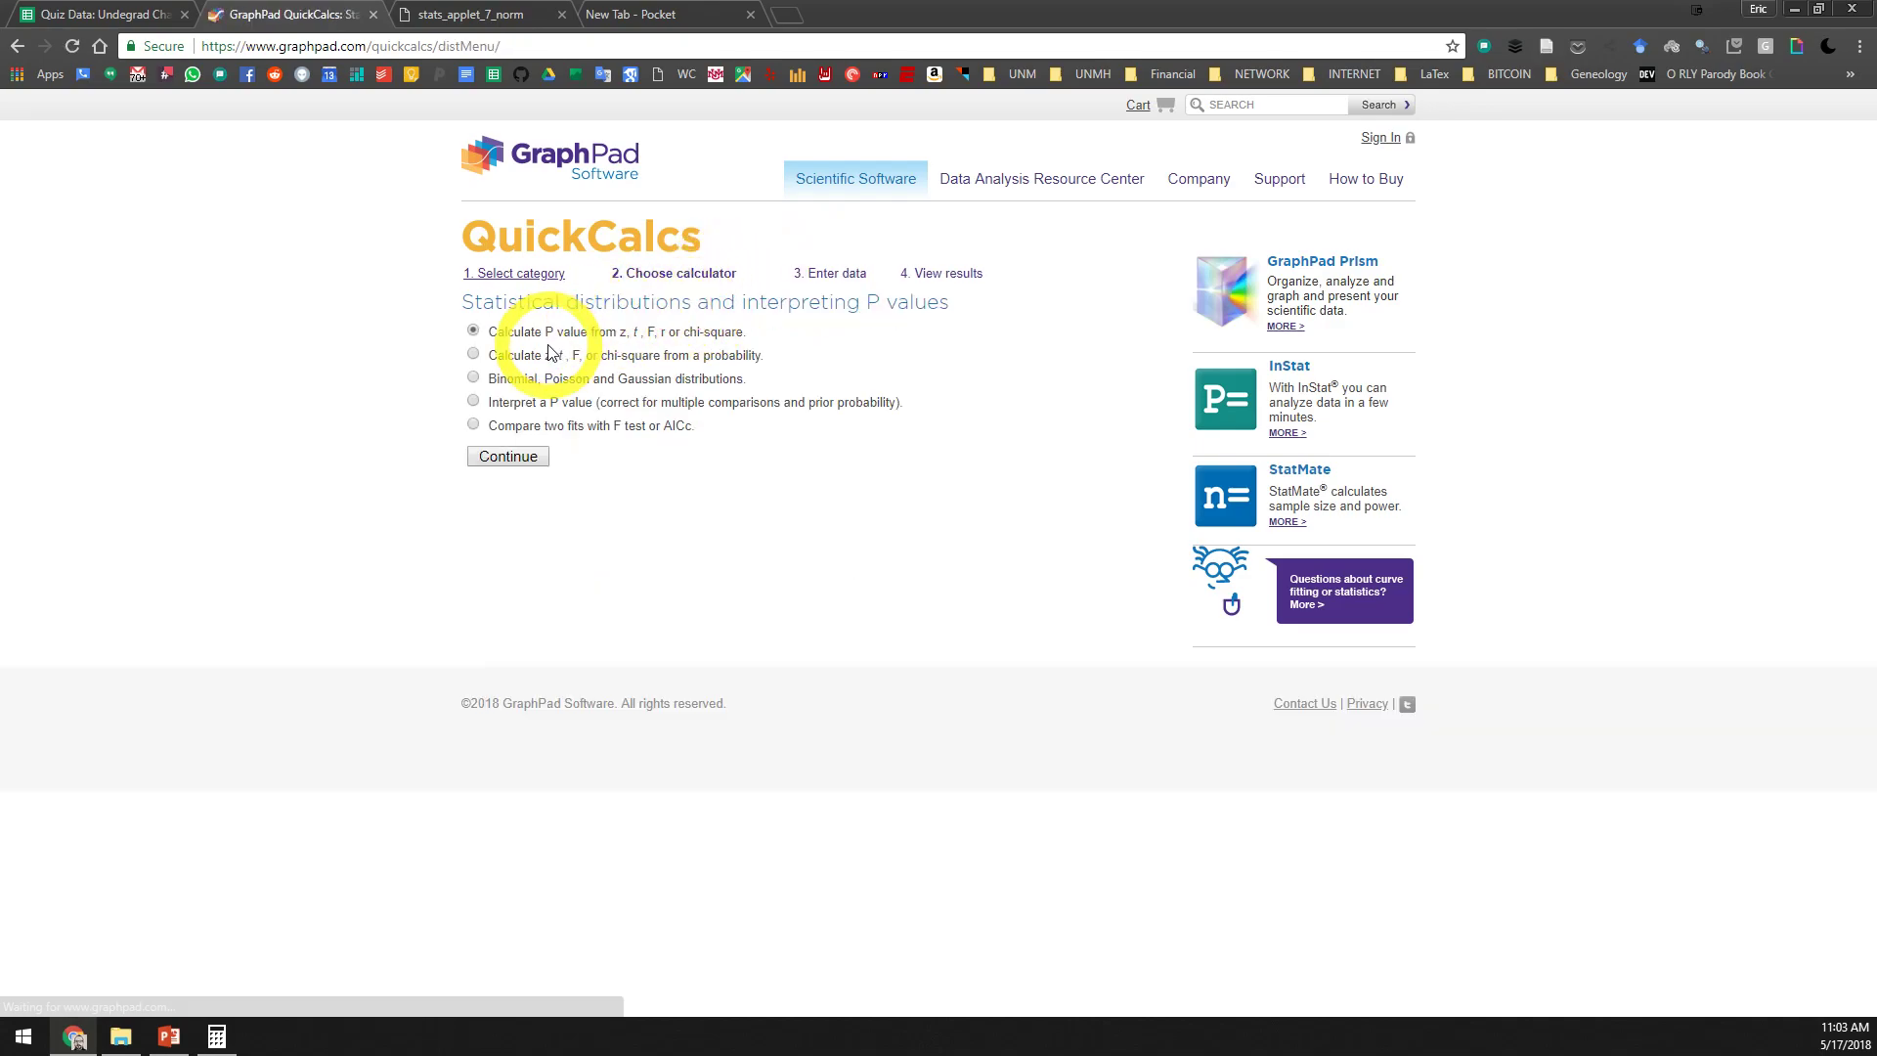
left_click(525, 458)
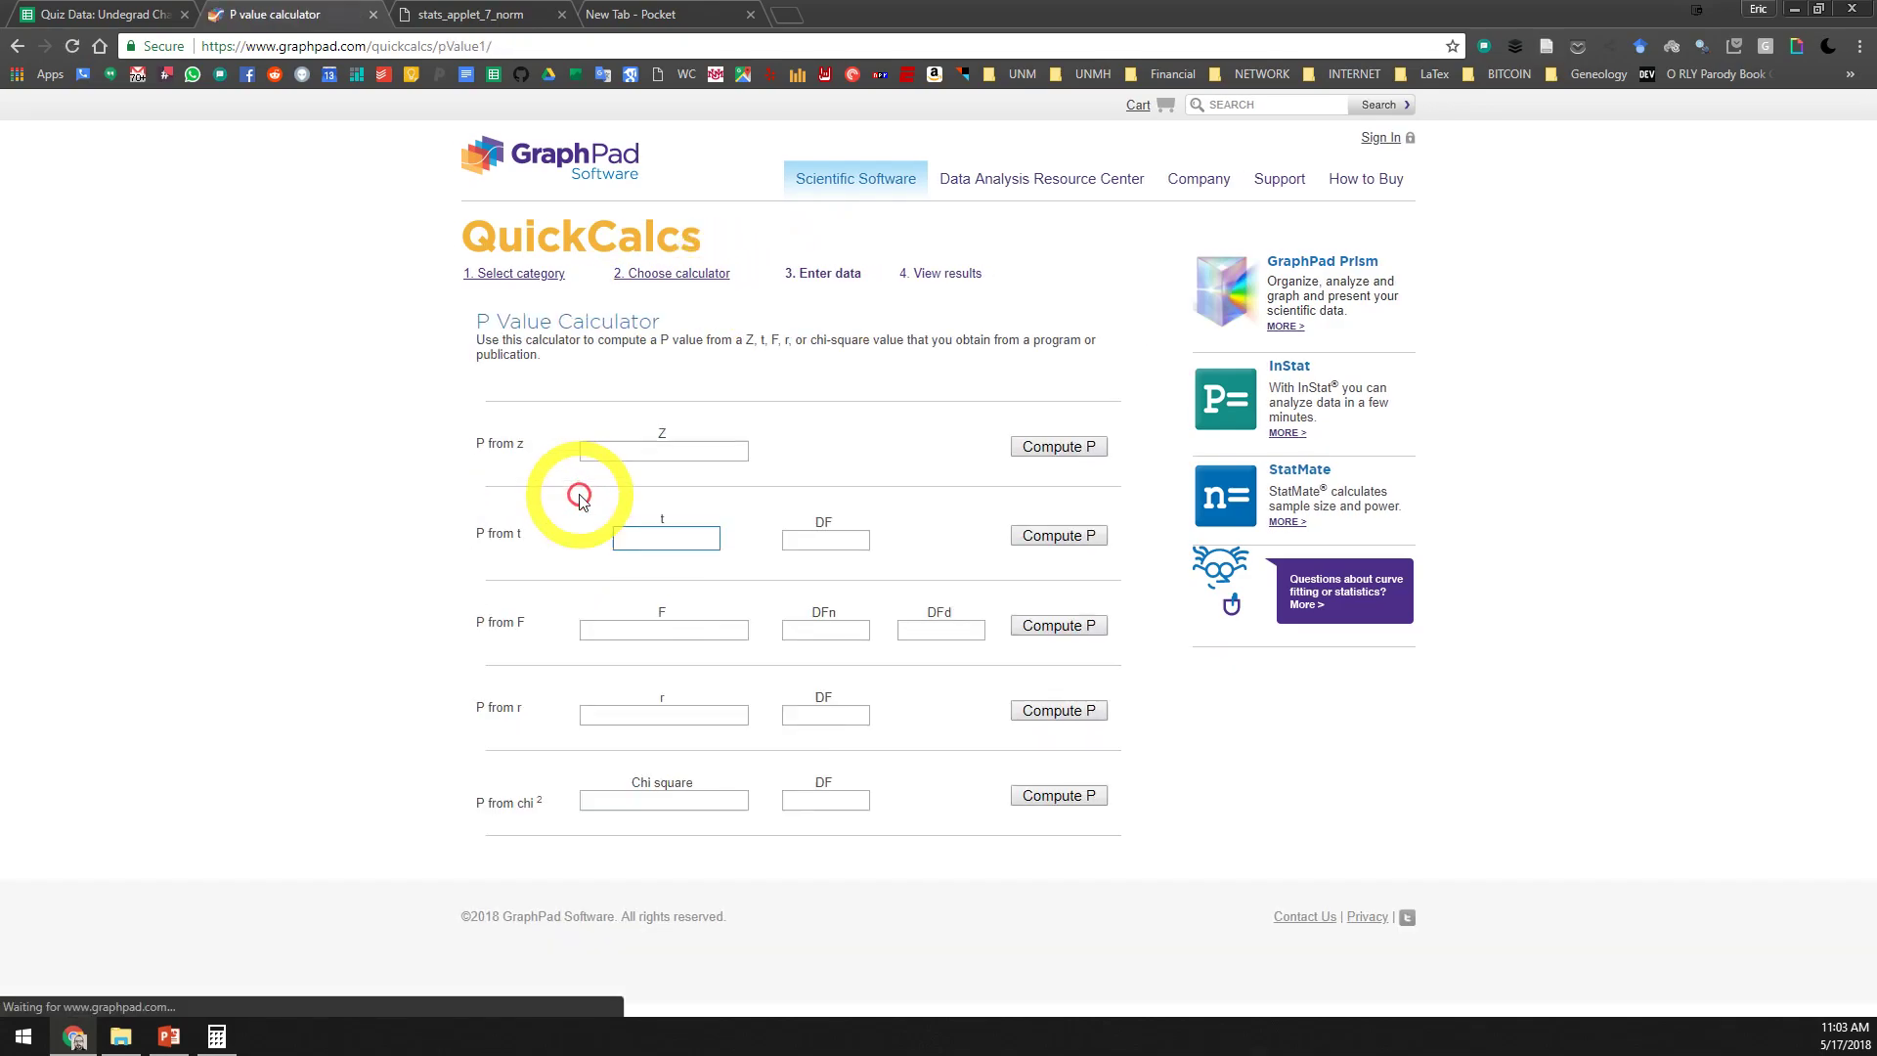
Compute the P value from a Z of 0.77
left_click(658, 451)
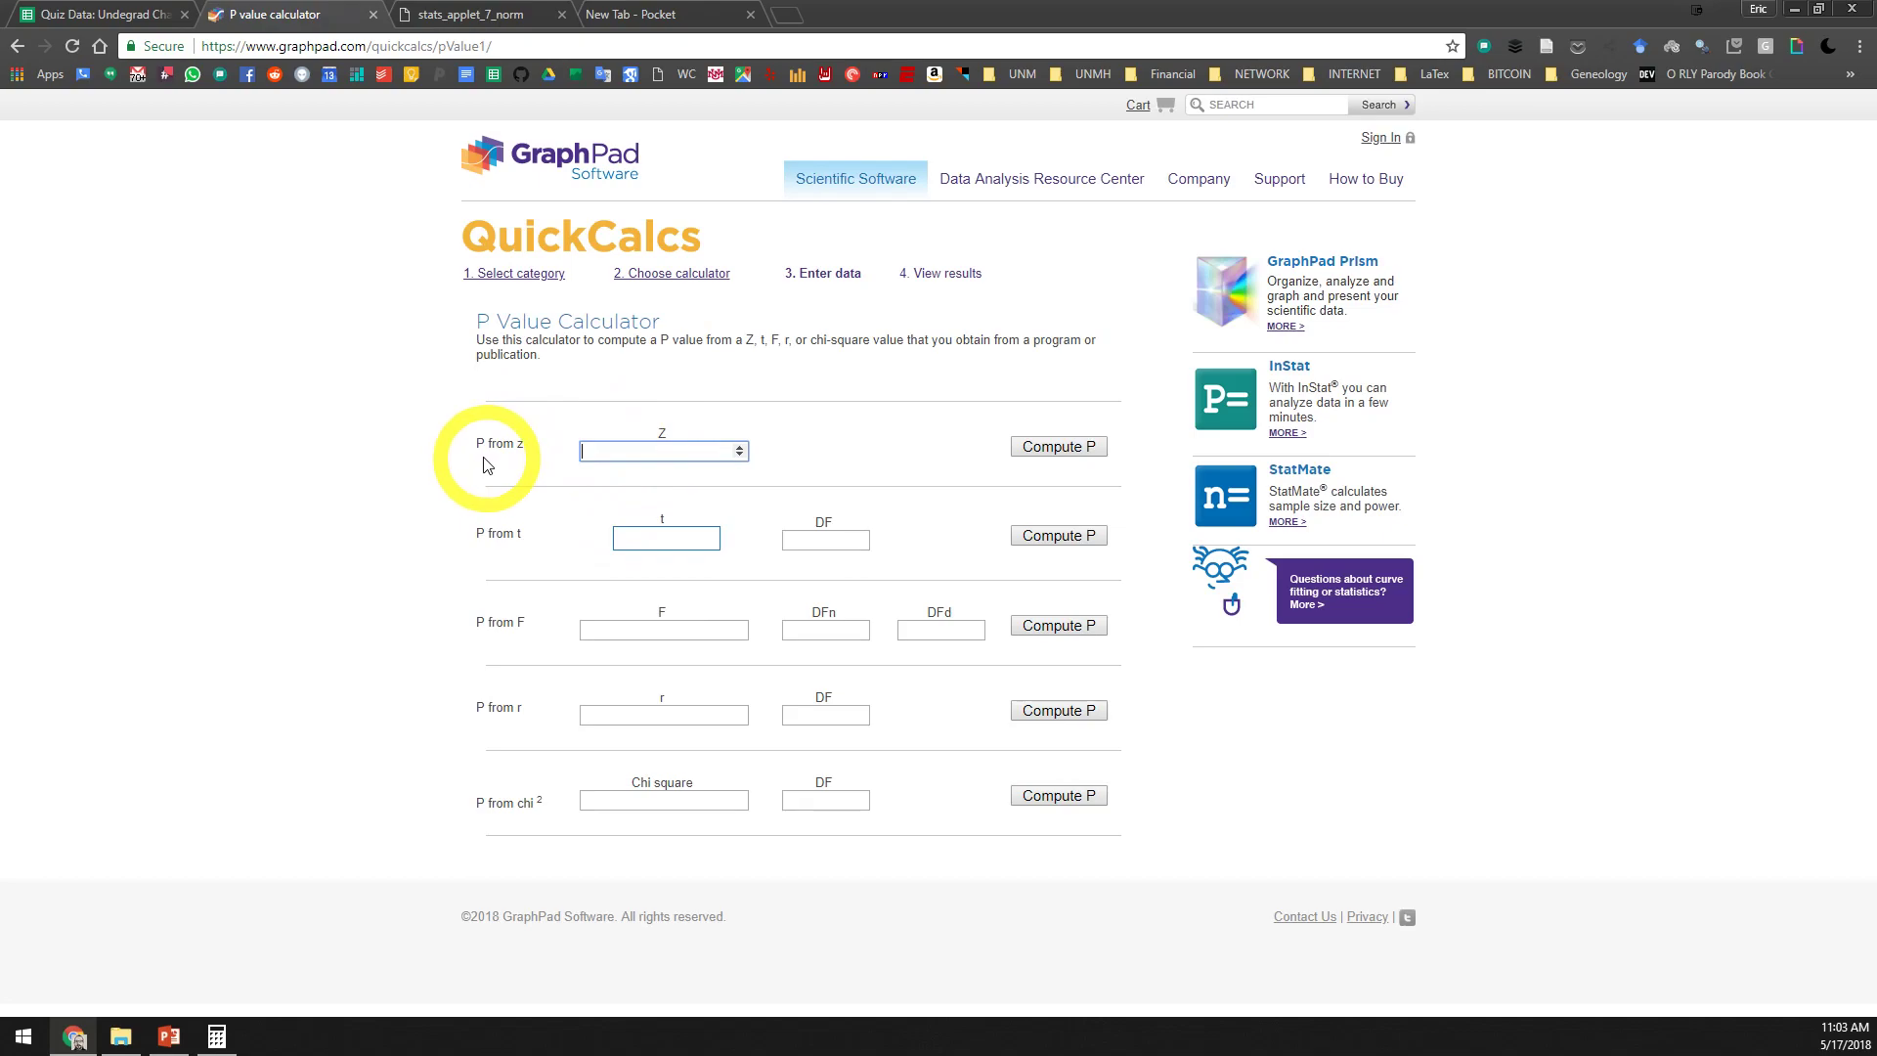
left_click_drag(474, 442, 508, 439)
left_click(655, 458)
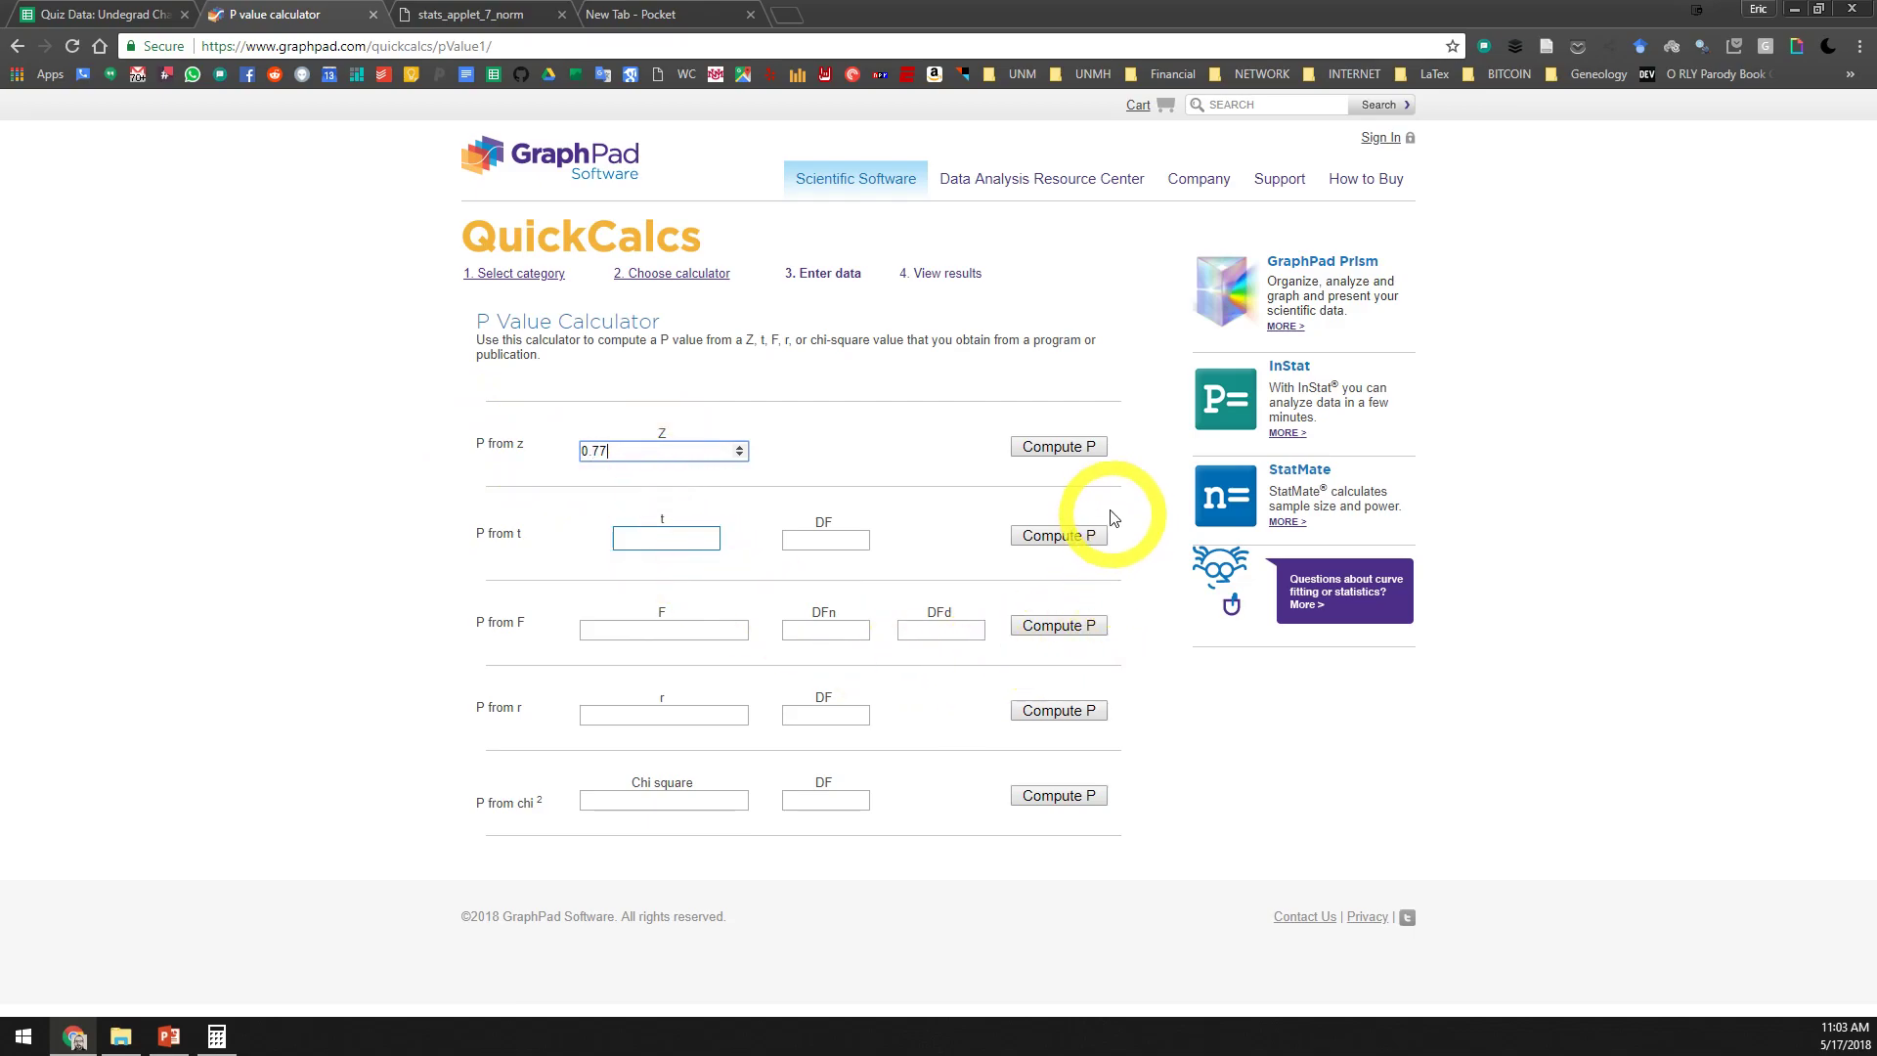
left_click(1065, 448)
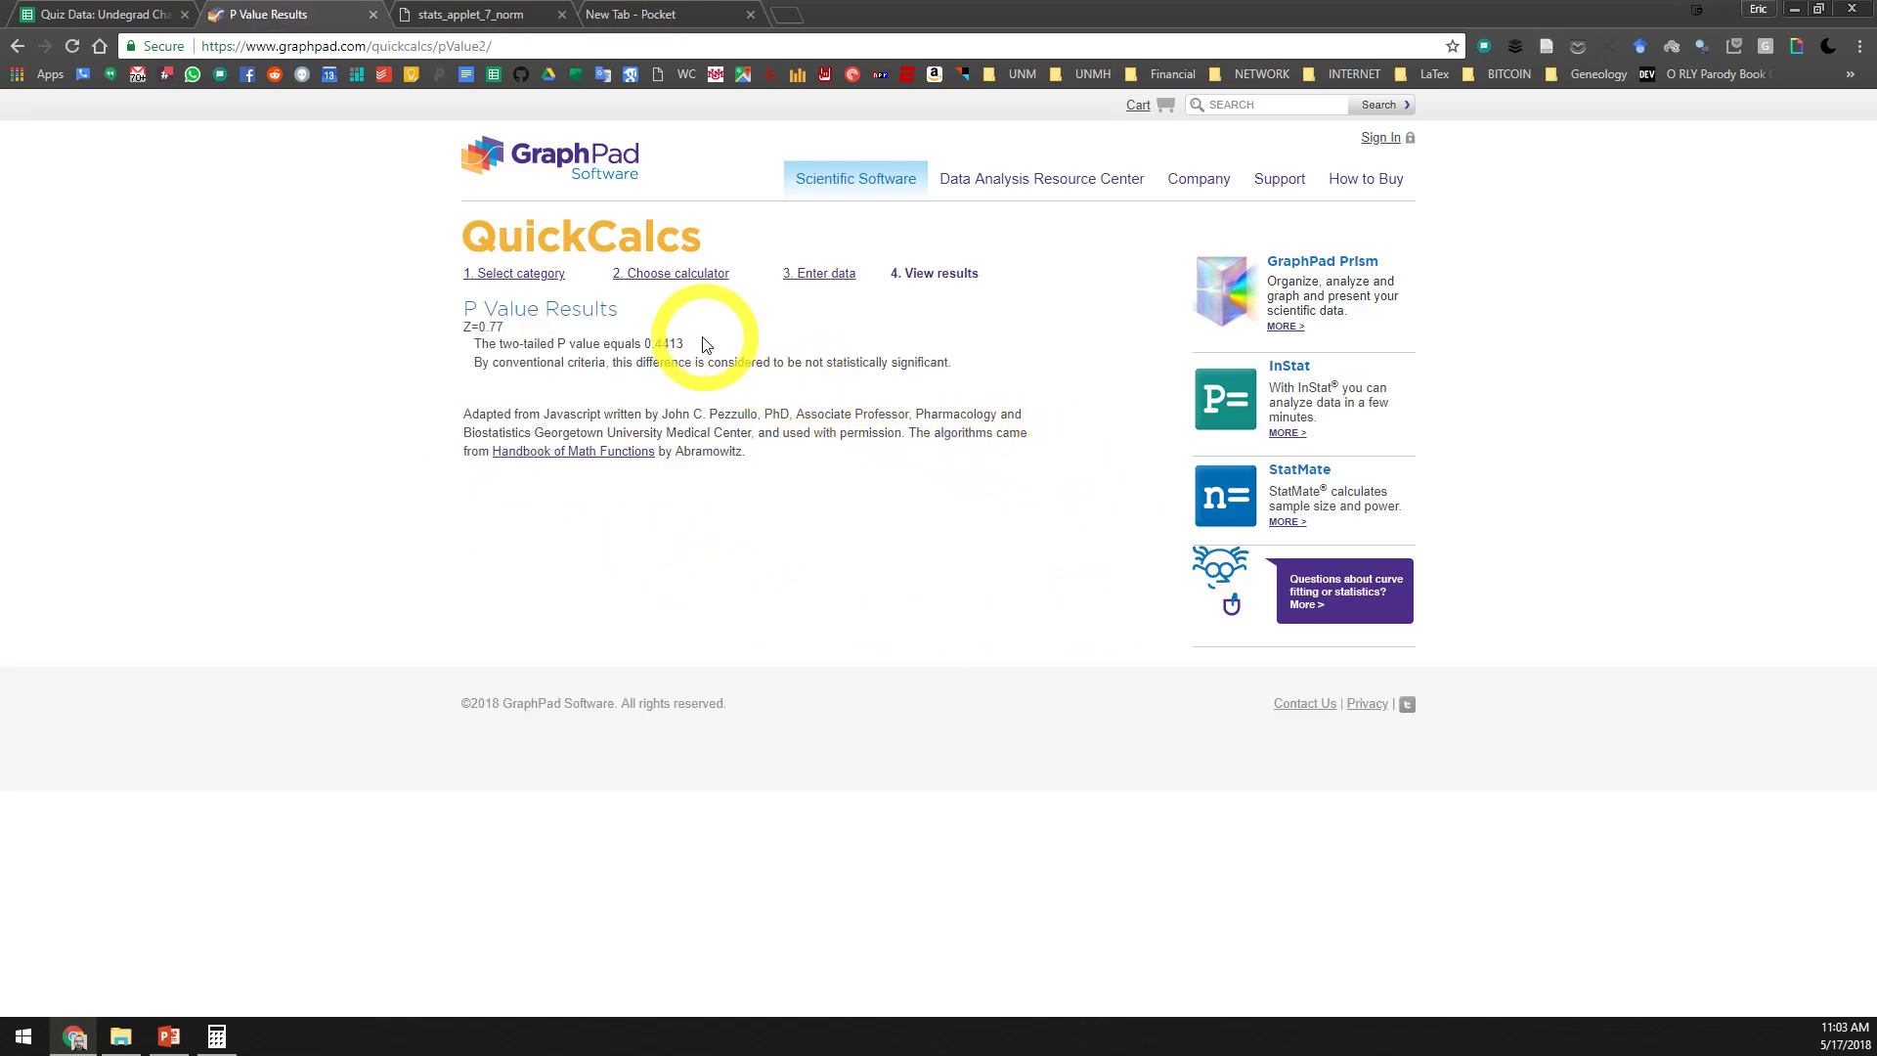
Highlight the two-tailed P value, return to the quiz data spreadsheet and enter 0.443 as Extraversion's p-value in C23
left_click_drag(689, 352, 669, 345)
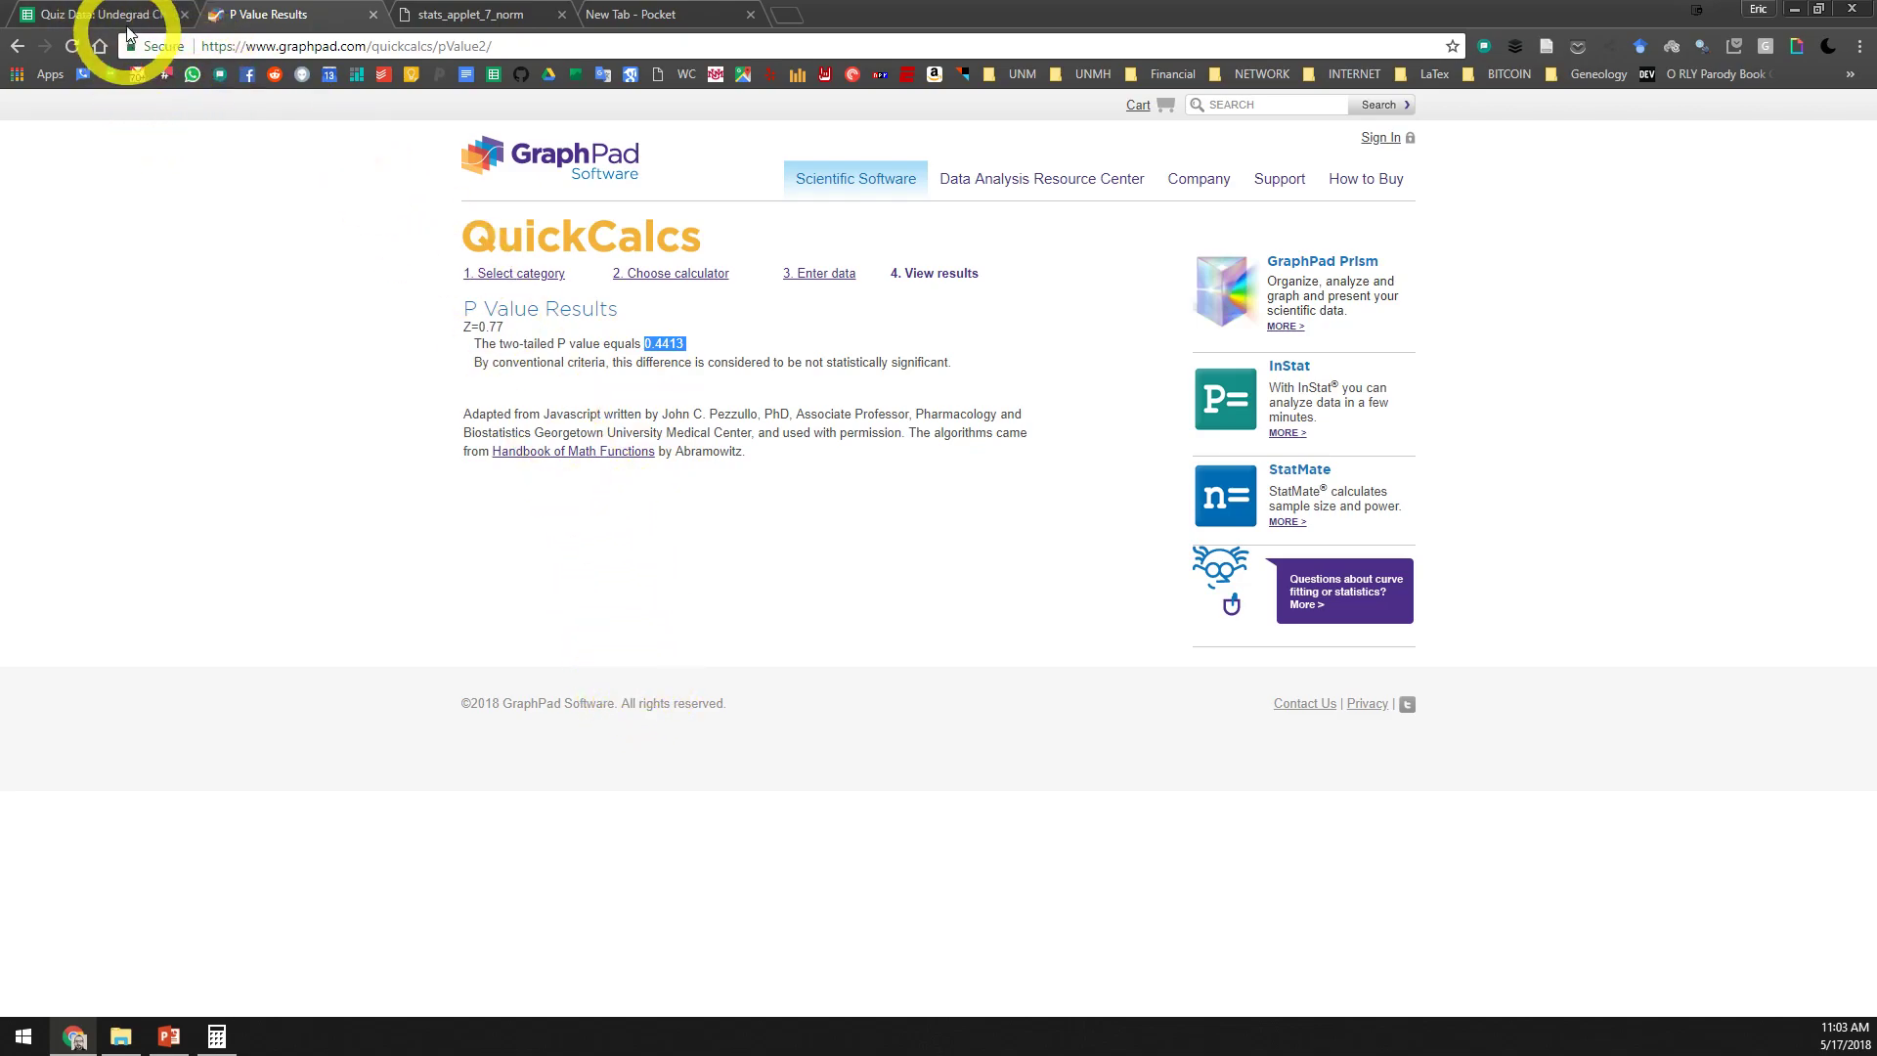
left_click(90, 15)
left_click(481, 800)
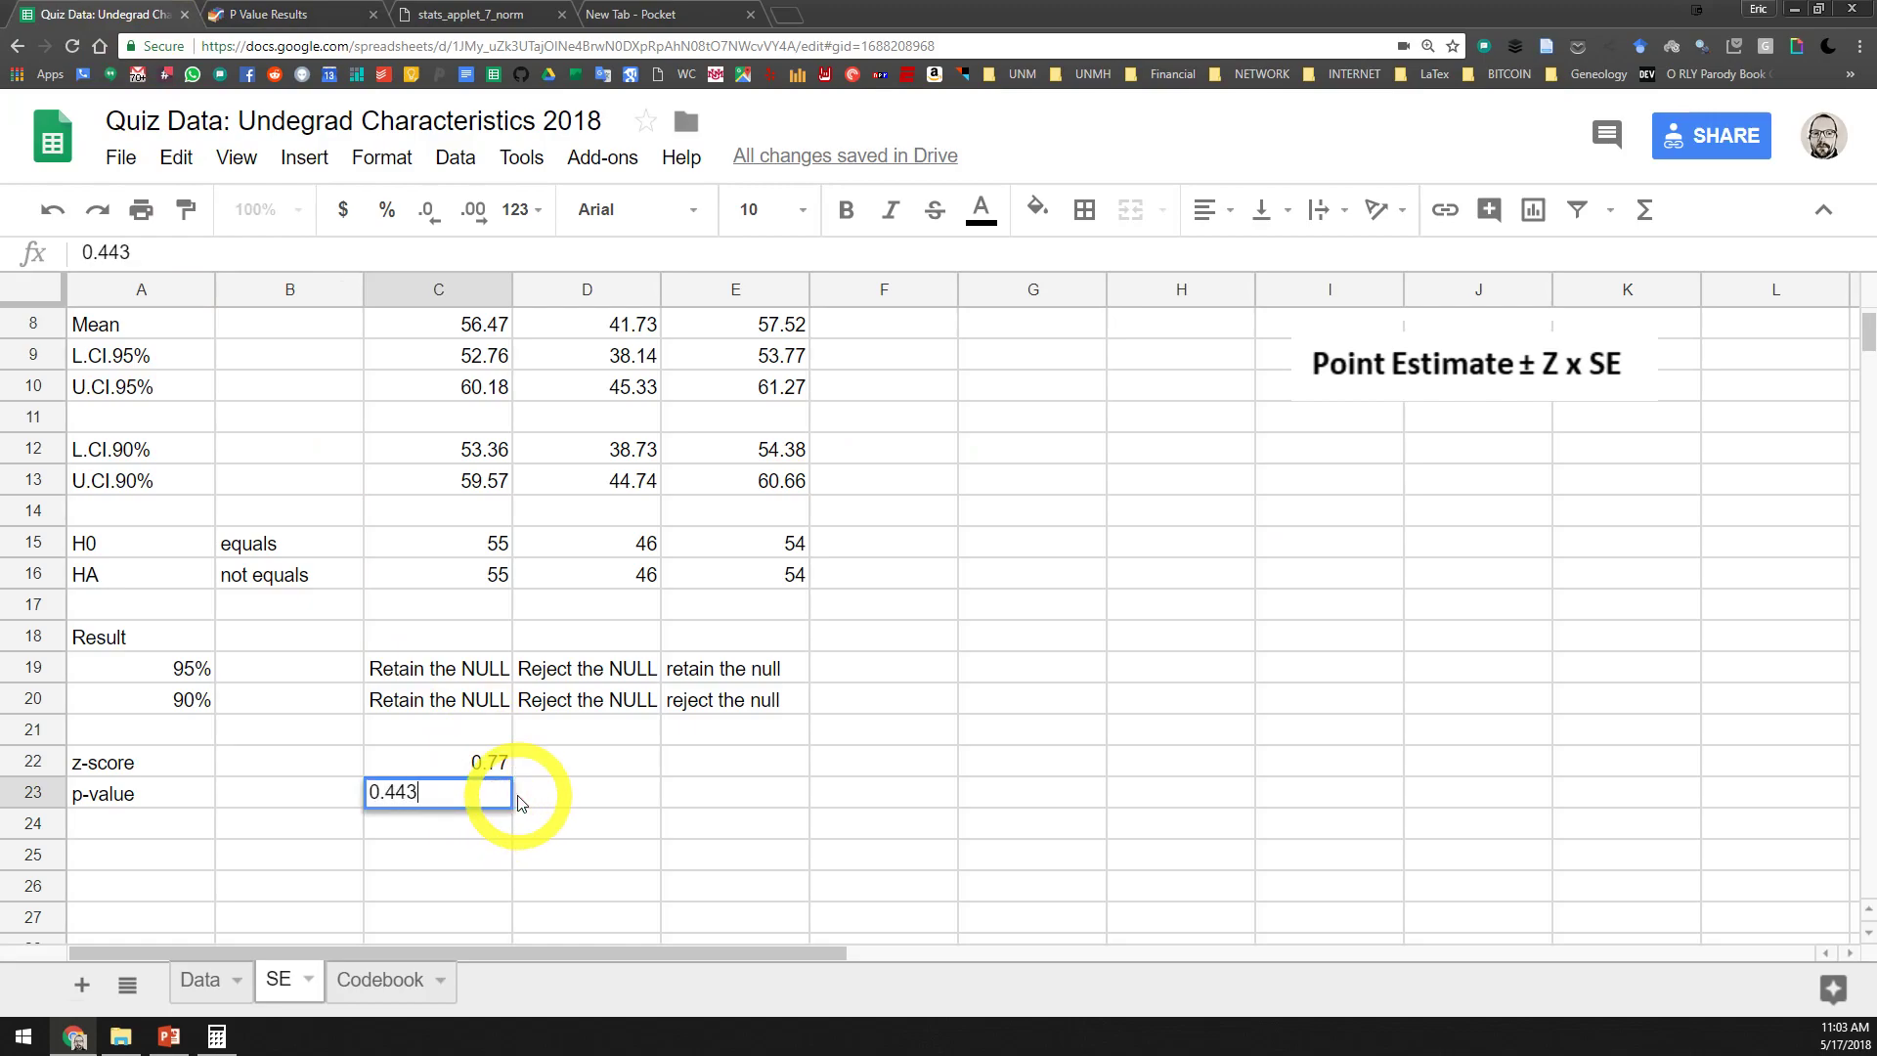
key("Return")
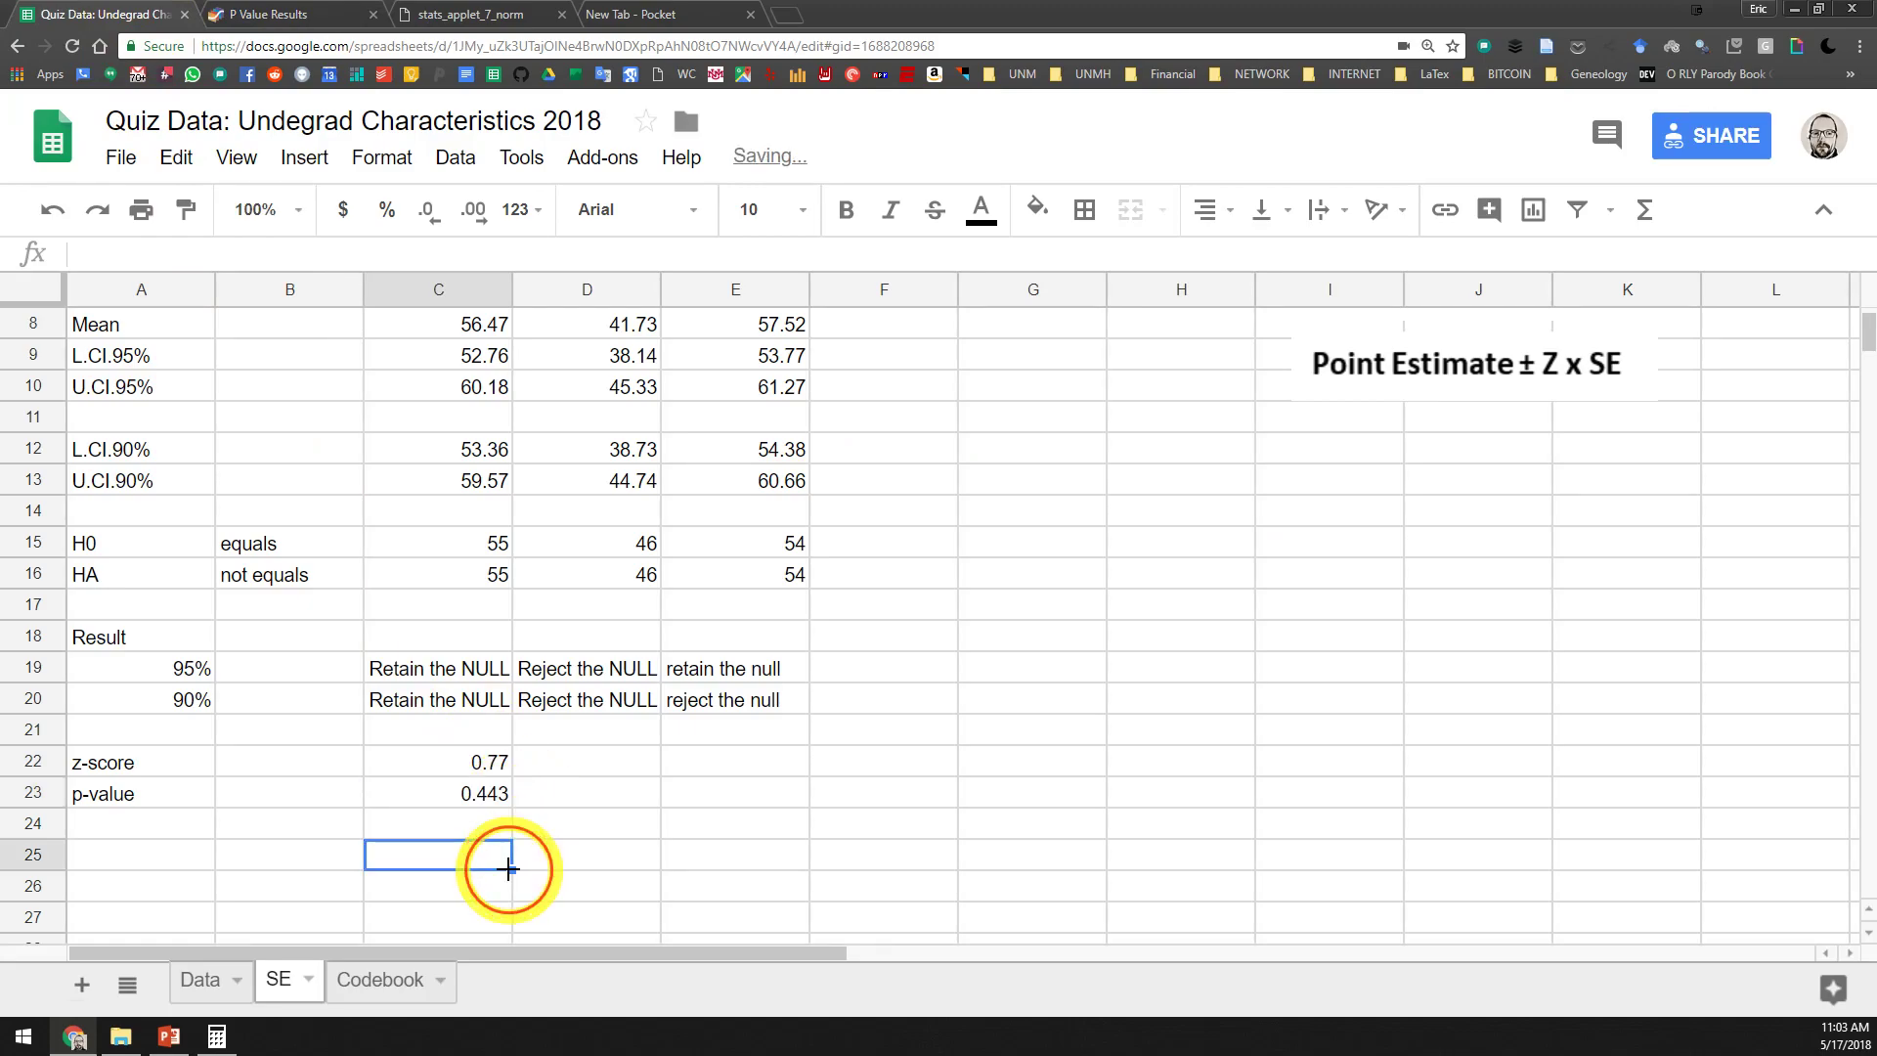
Insert one row above the blank row 21, between the Result block and the z-score row
left_click(475, 731)
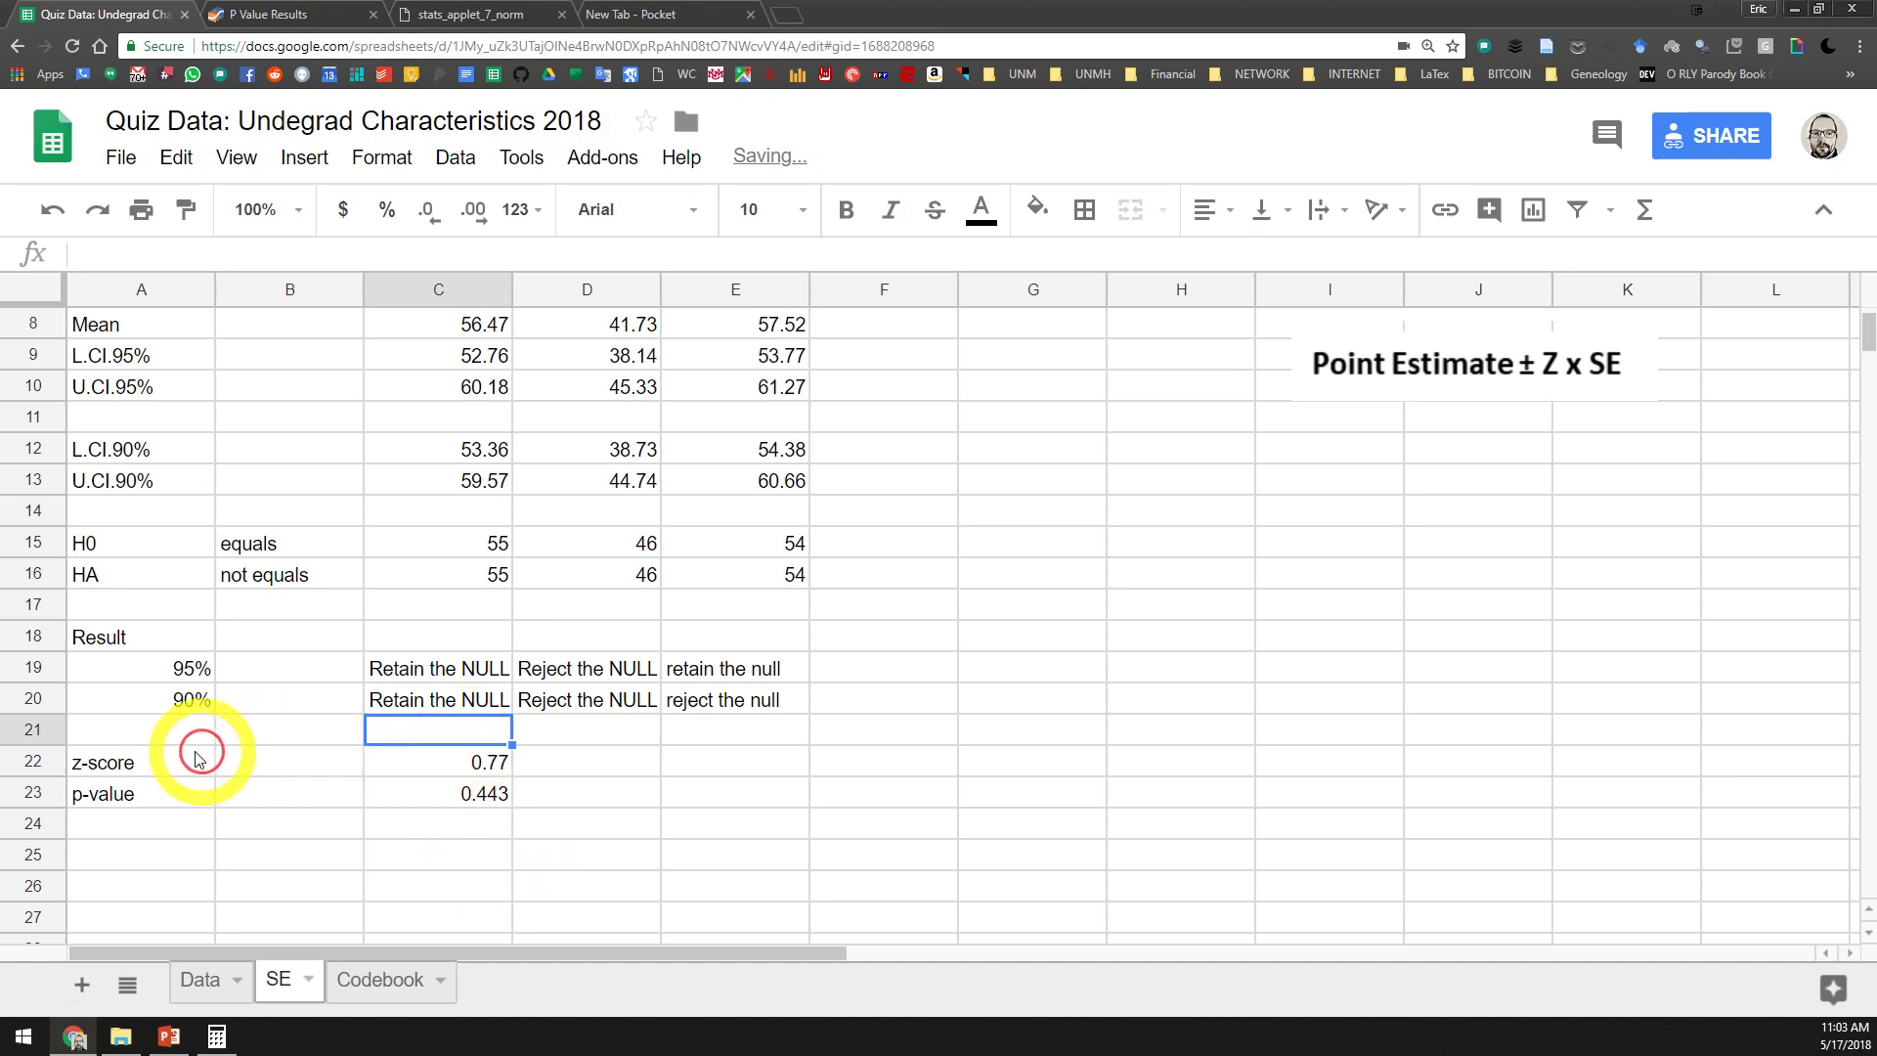
left_click(35, 729)
right_click(44, 728)
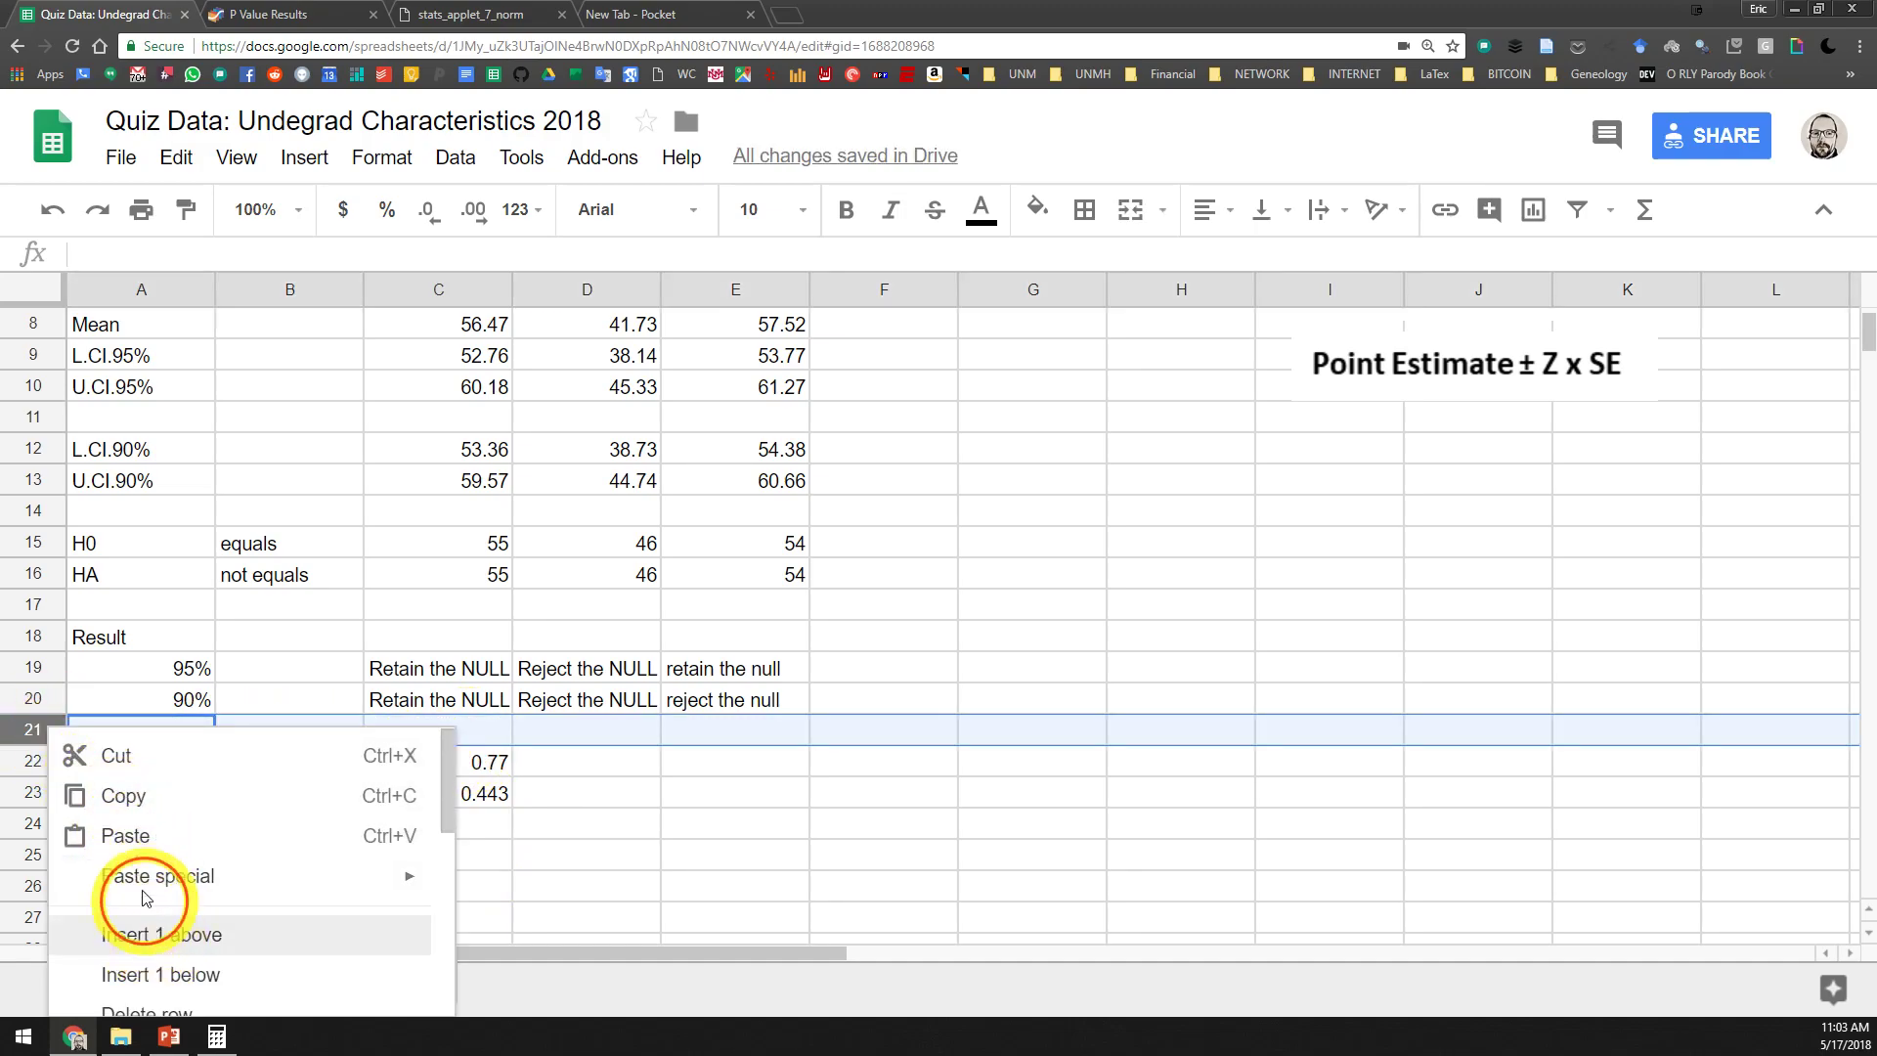
left_click(154, 935)
Label cell A22 "alpha" and enter 0.05 beside it in B22
left_click(145, 763)
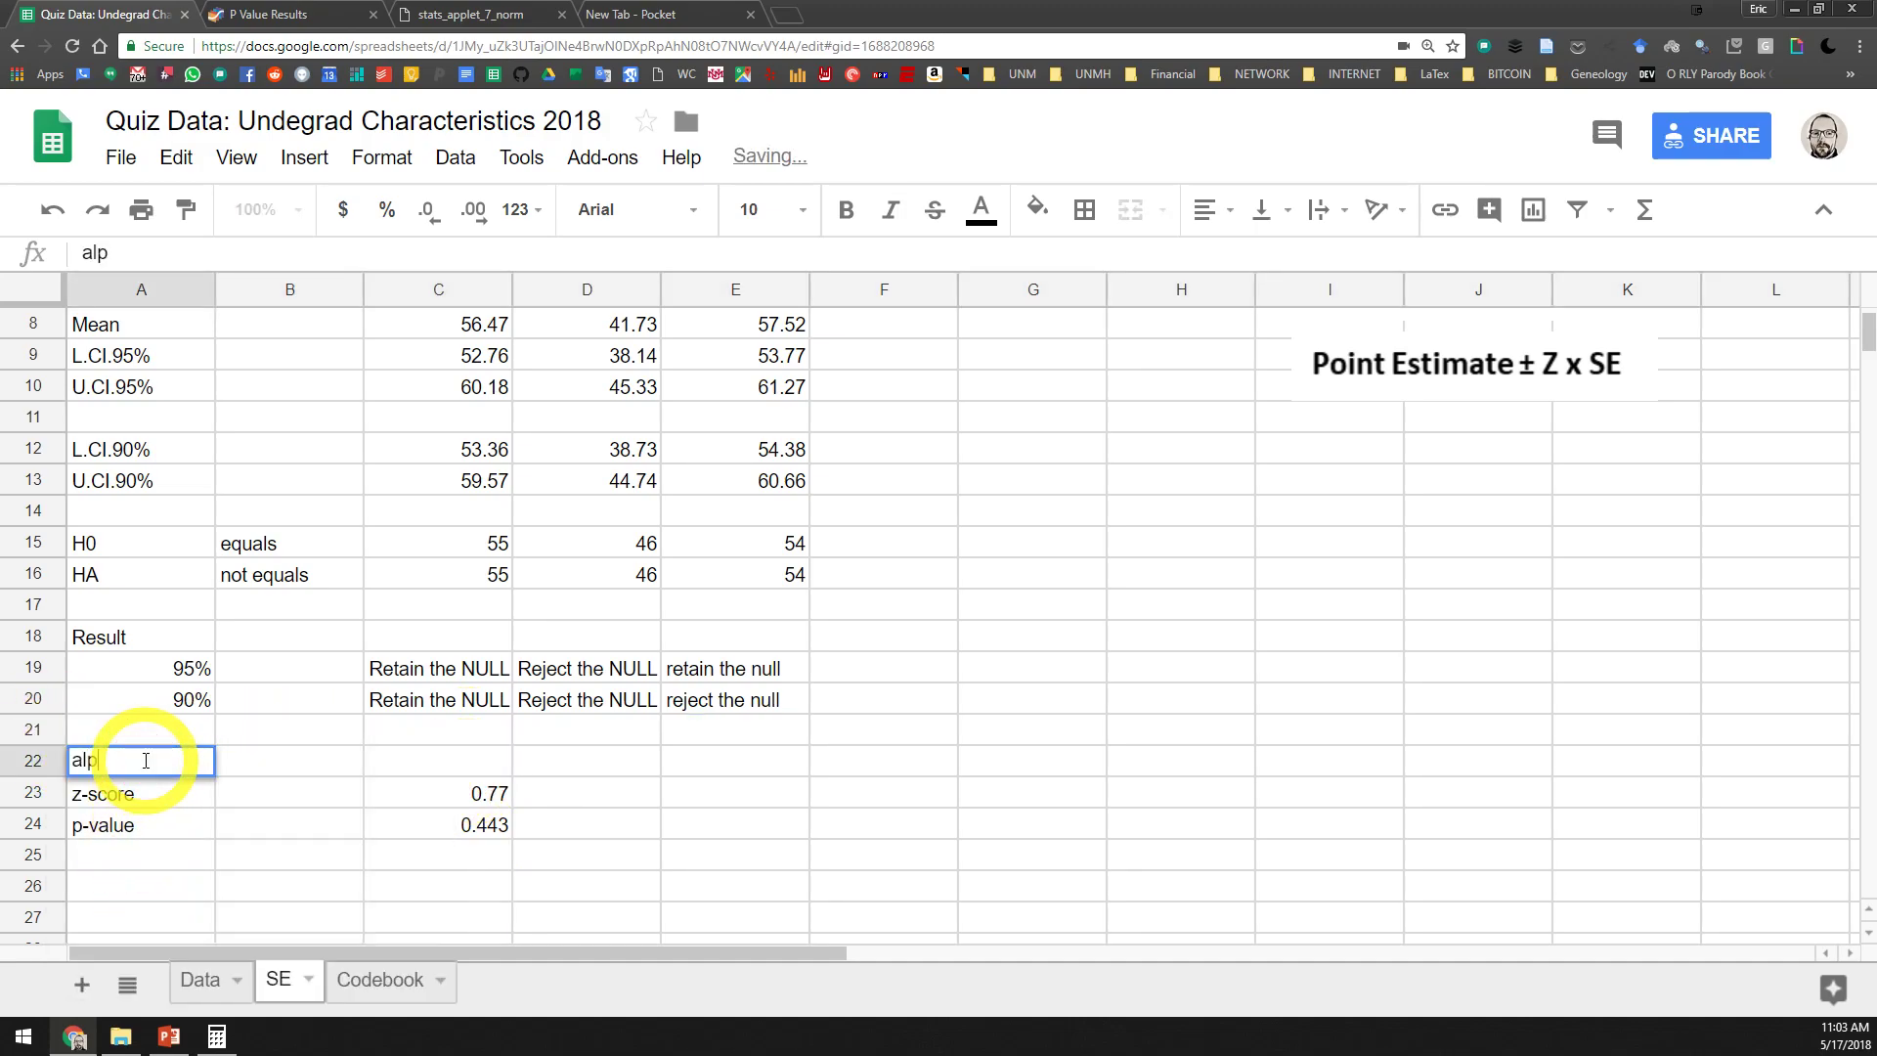
key("Return")
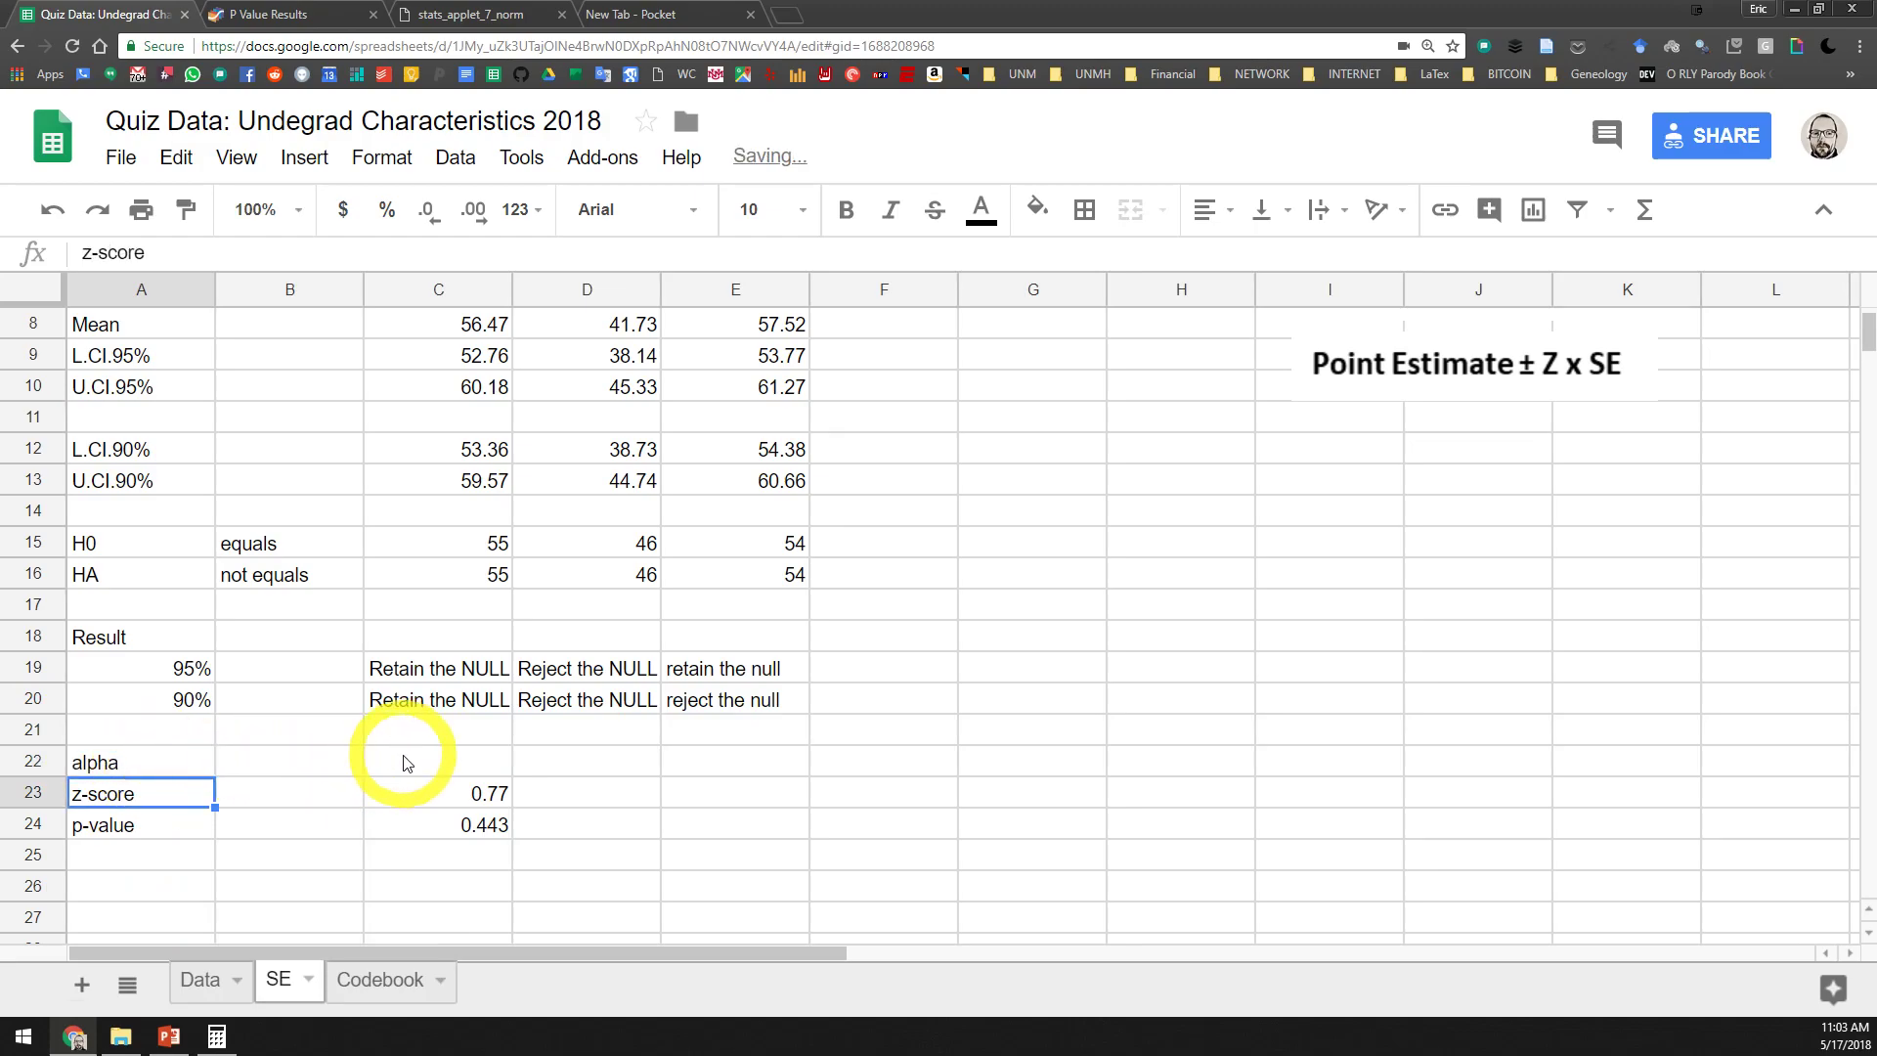
left_click(309, 772)
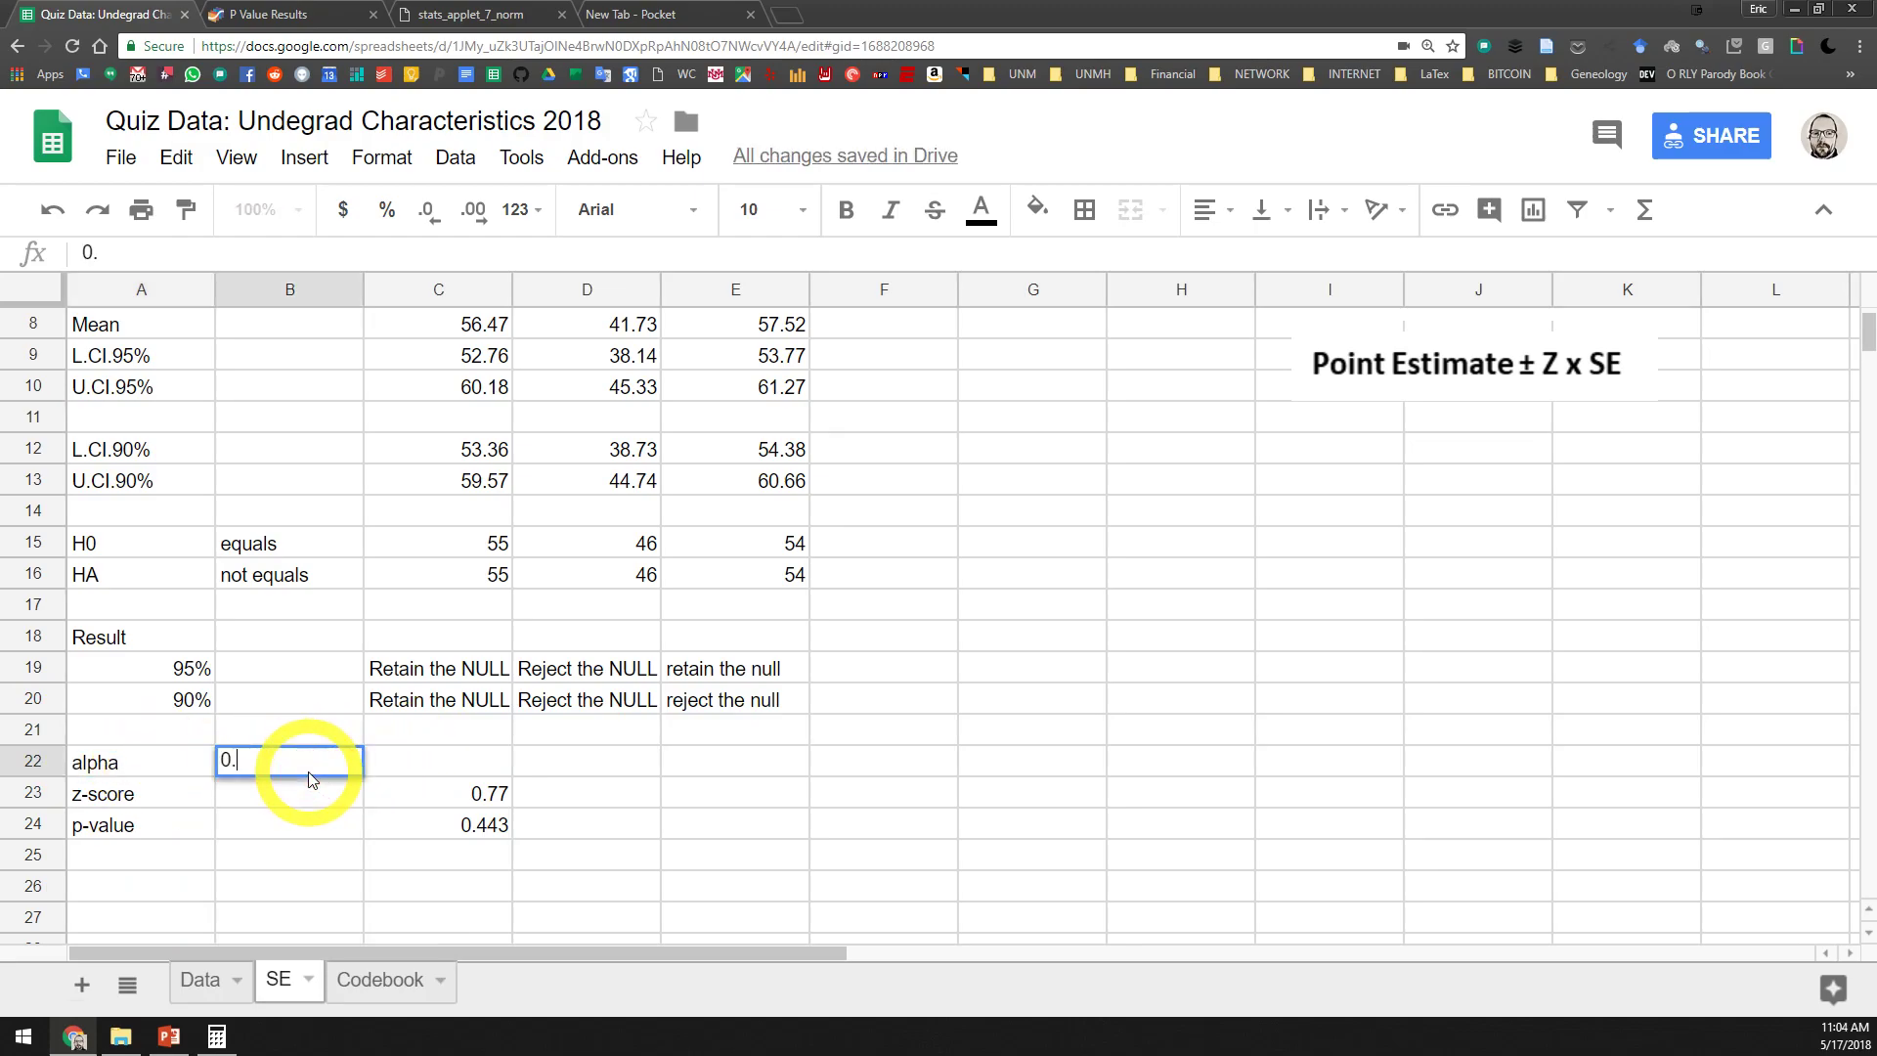
key("Return")
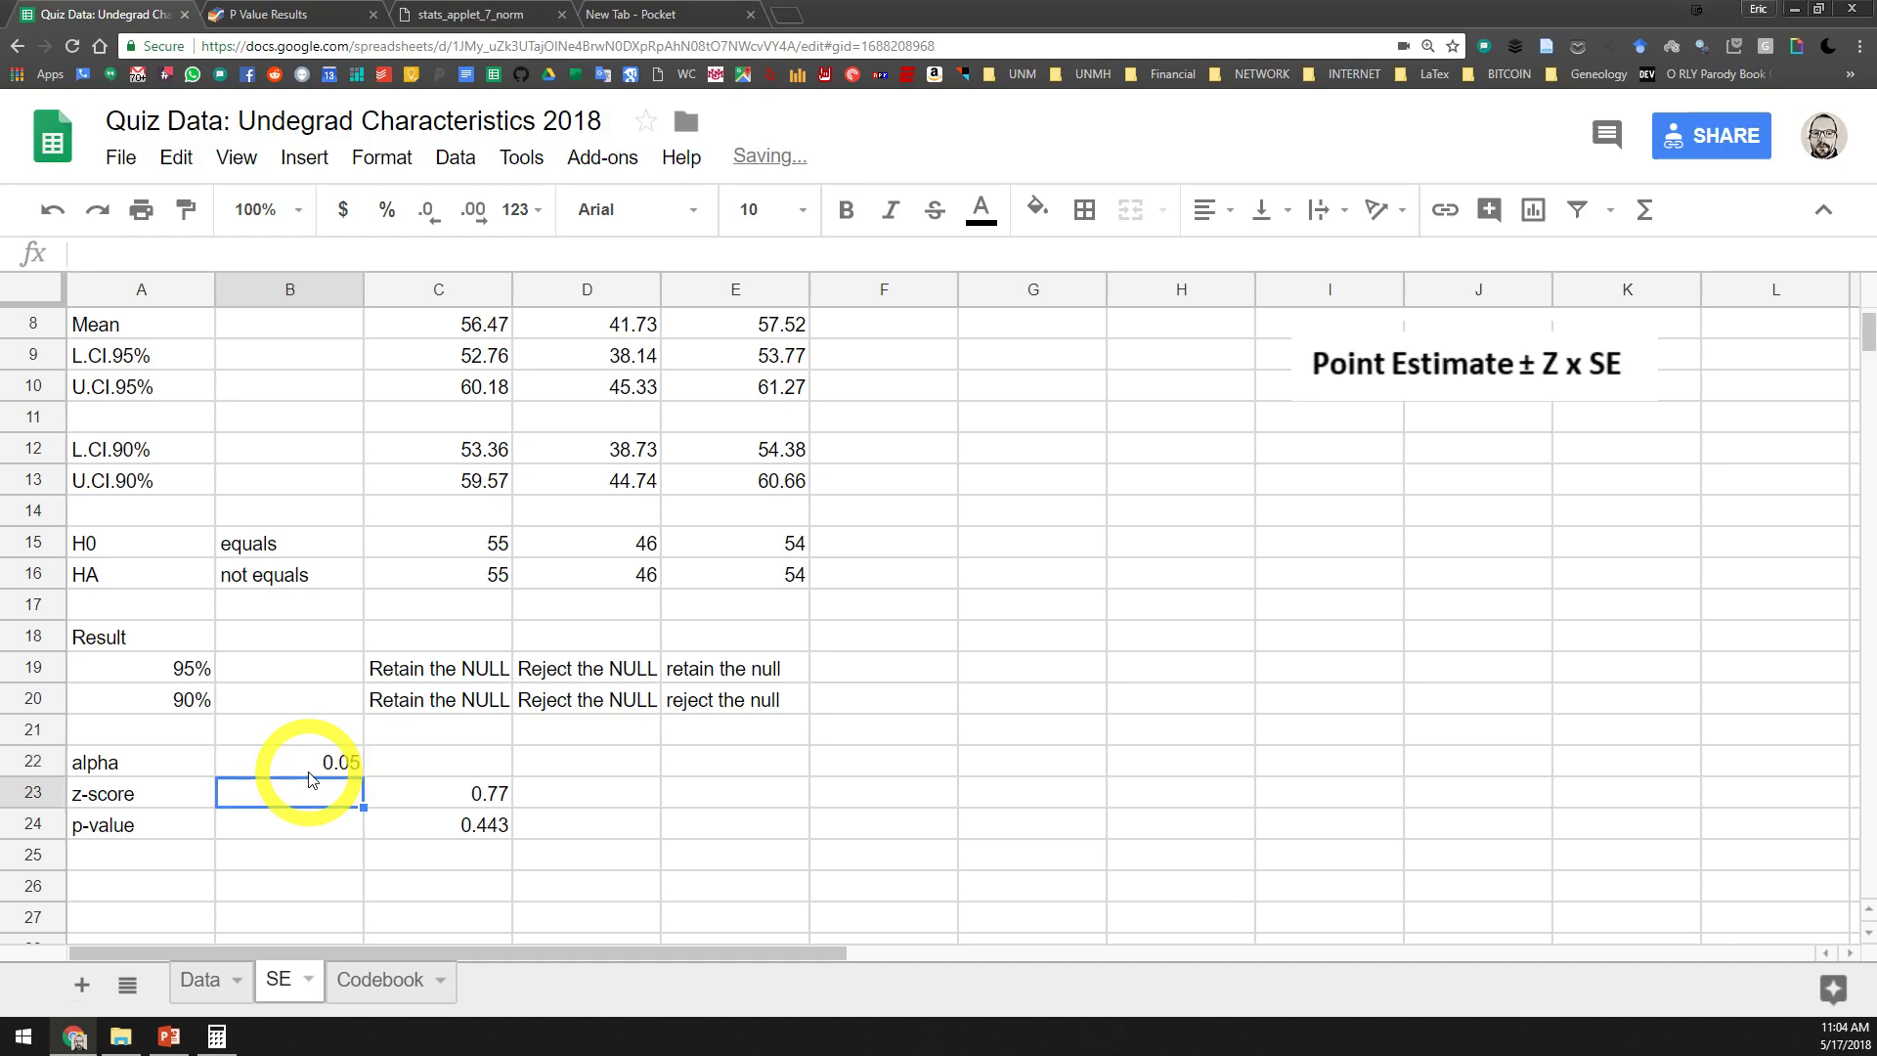
Compare Extraversion's p-value with alpha and enter "retain the null" beneath it in C25
left_click_drag(166, 765, 337, 767)
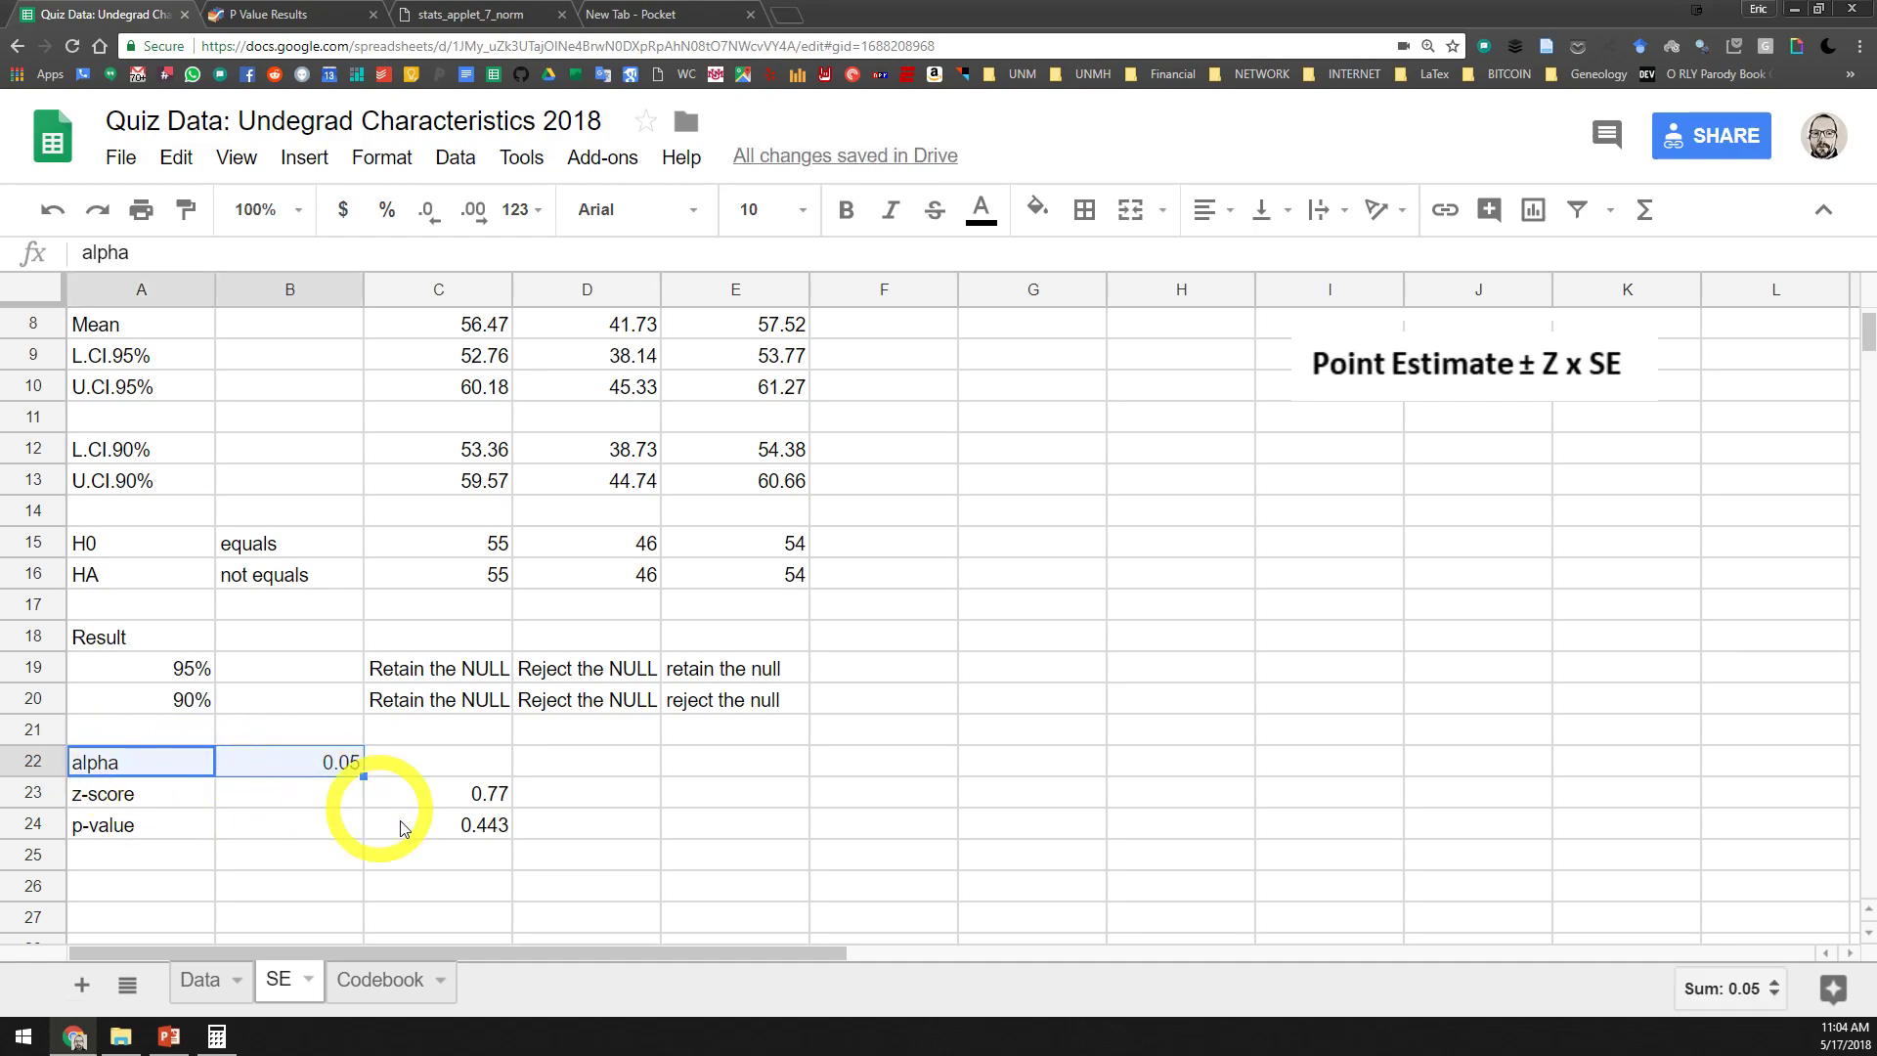
left_click_drag(479, 824, 147, 831)
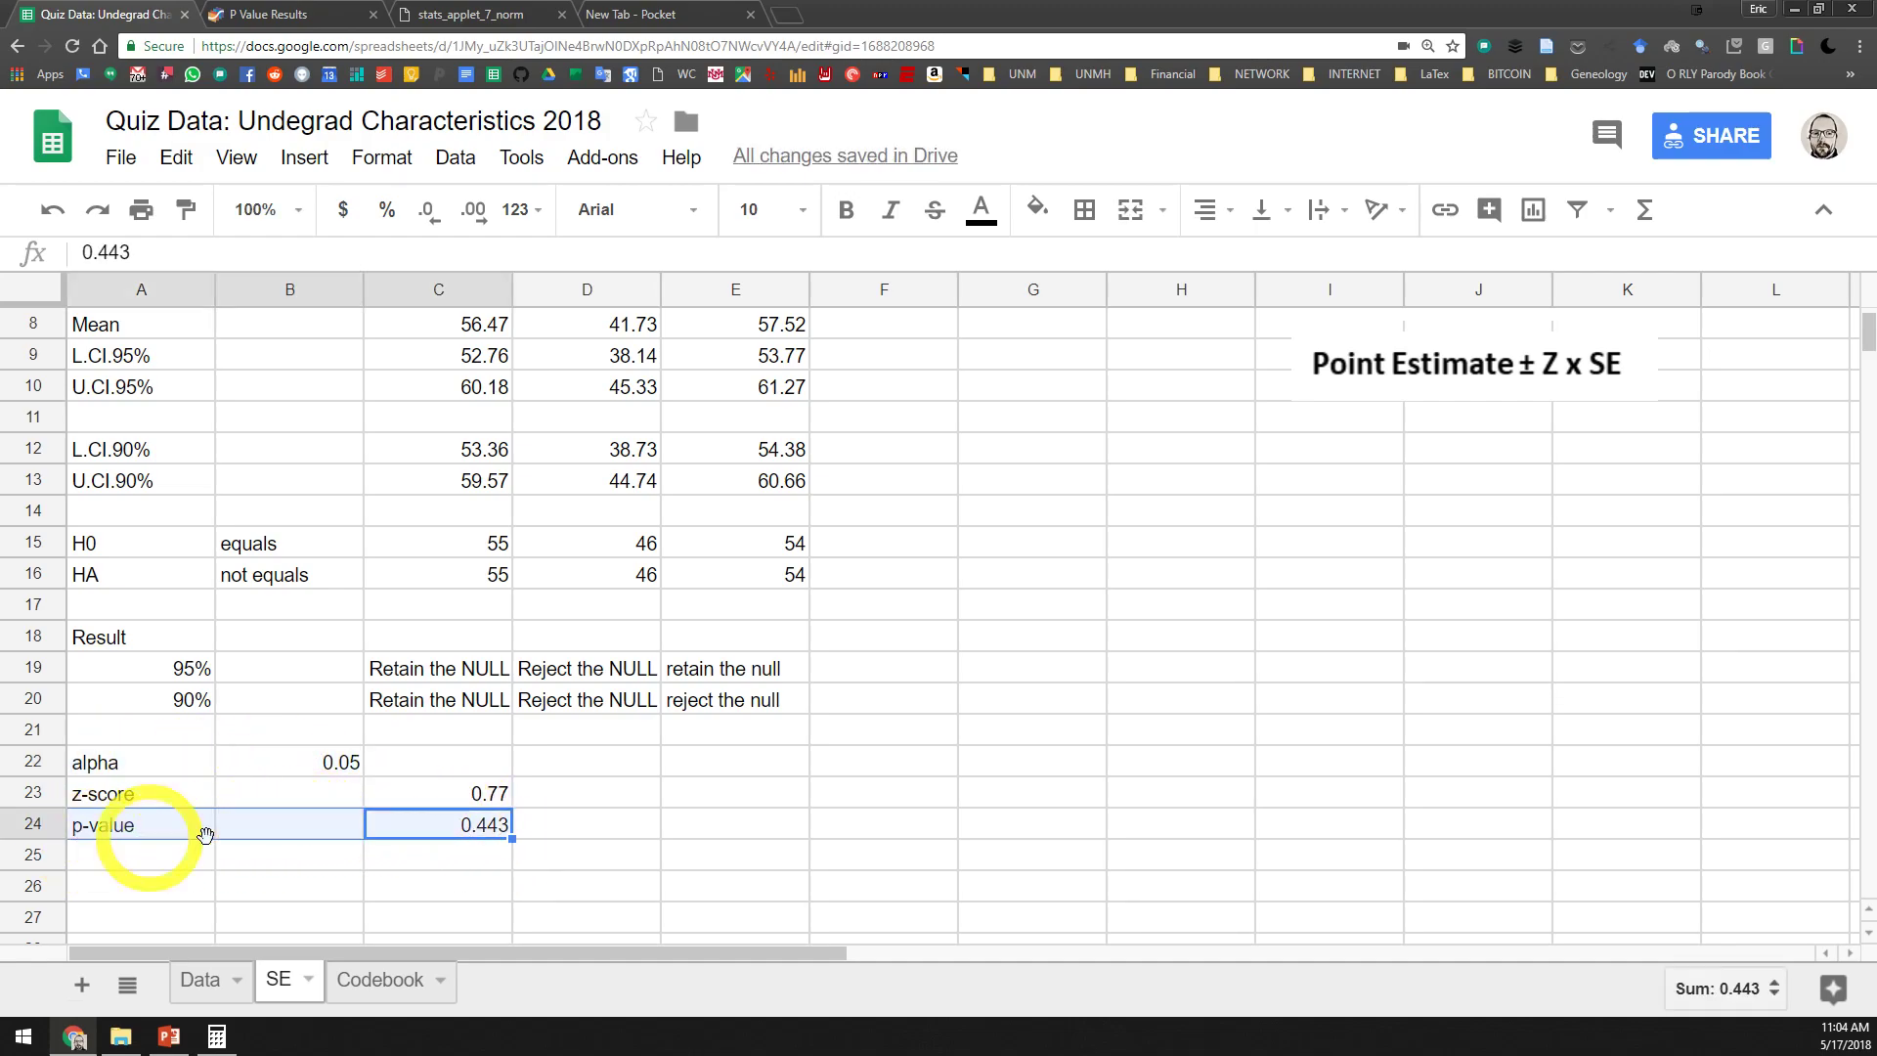
left_click(501, 829)
left_click(344, 761)
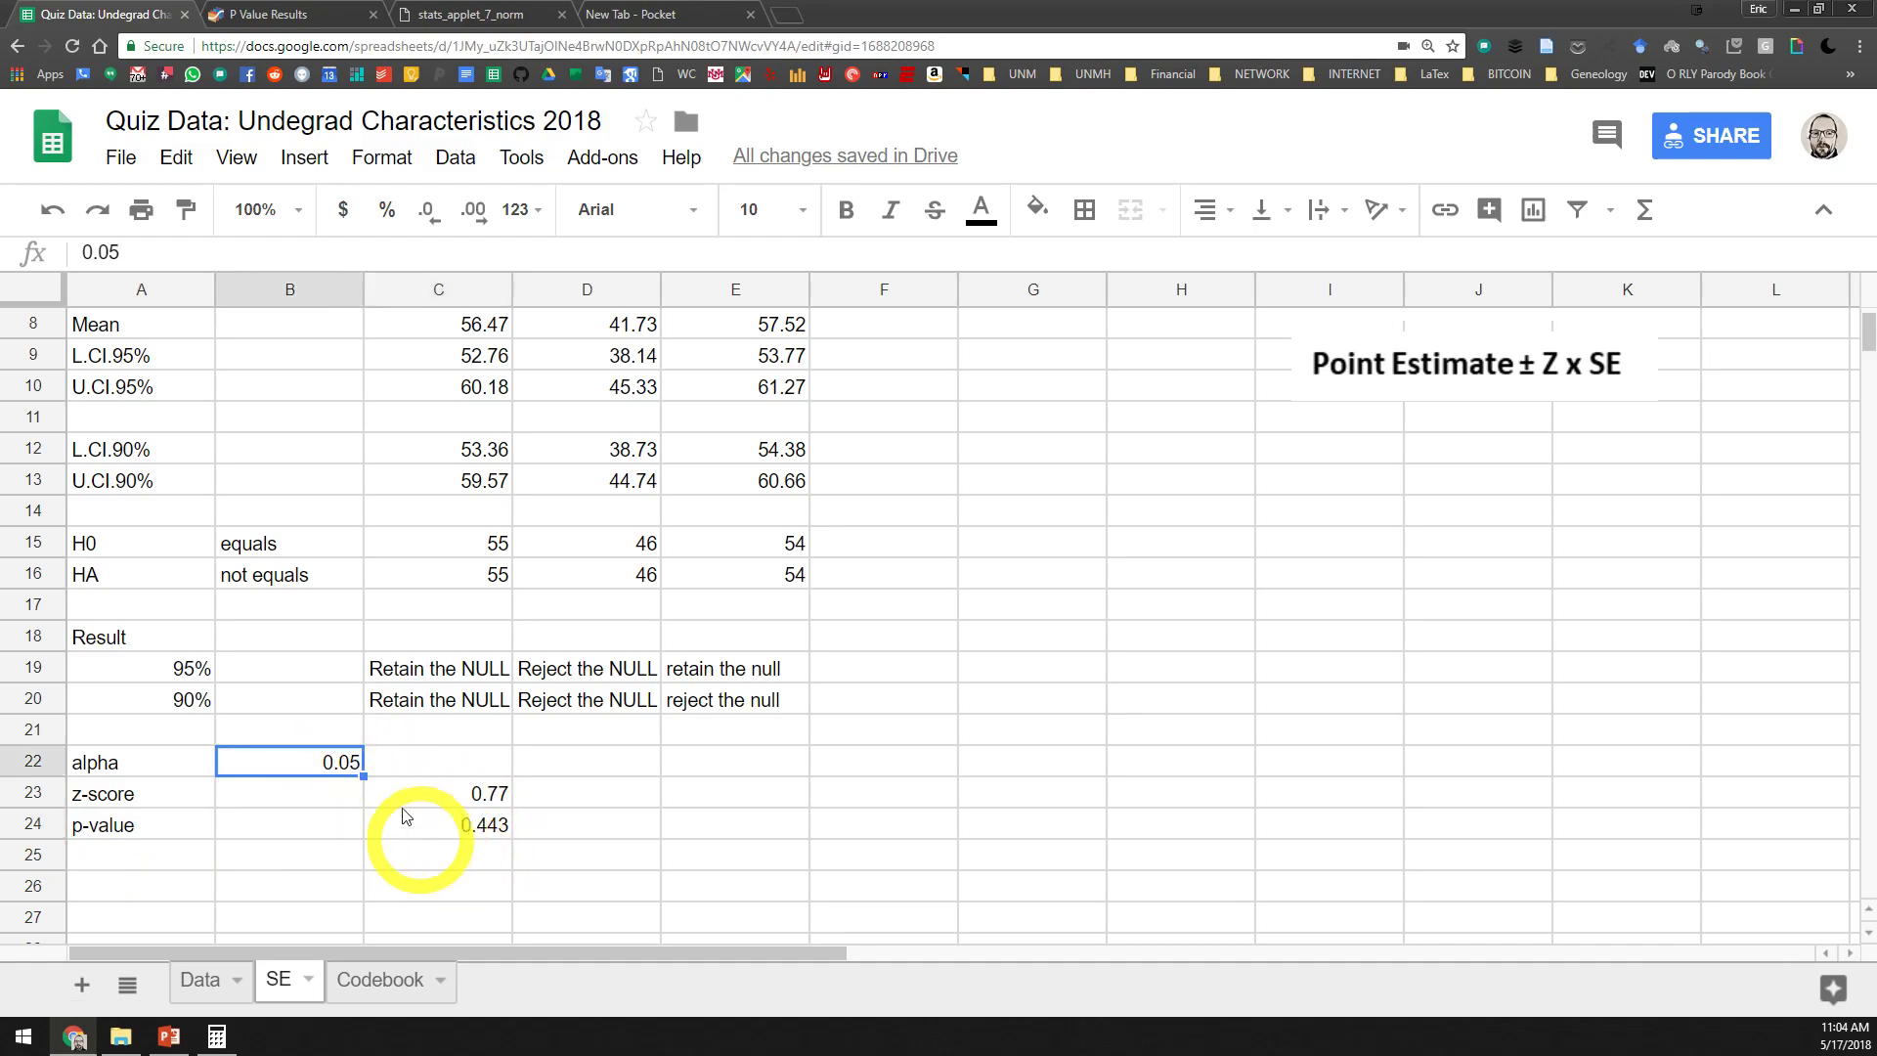
left_click(486, 860)
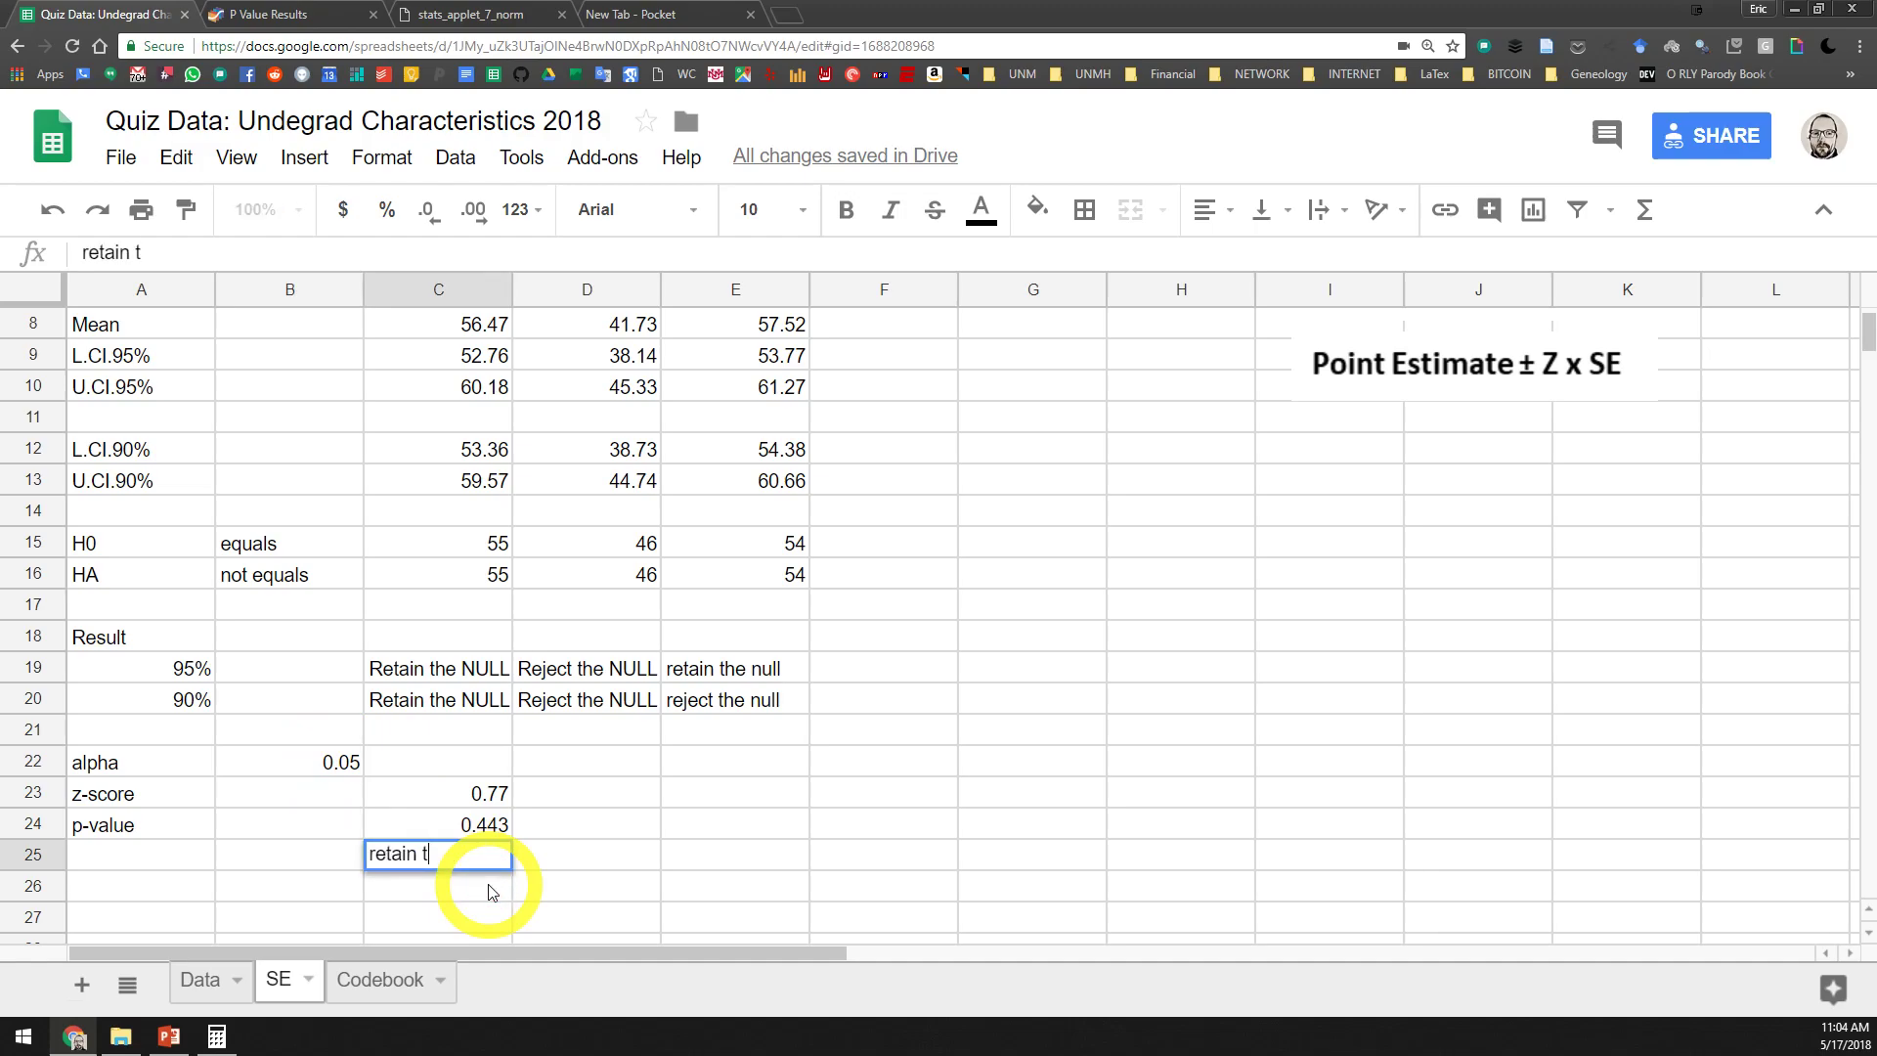
type("retain the null")
key("Return")
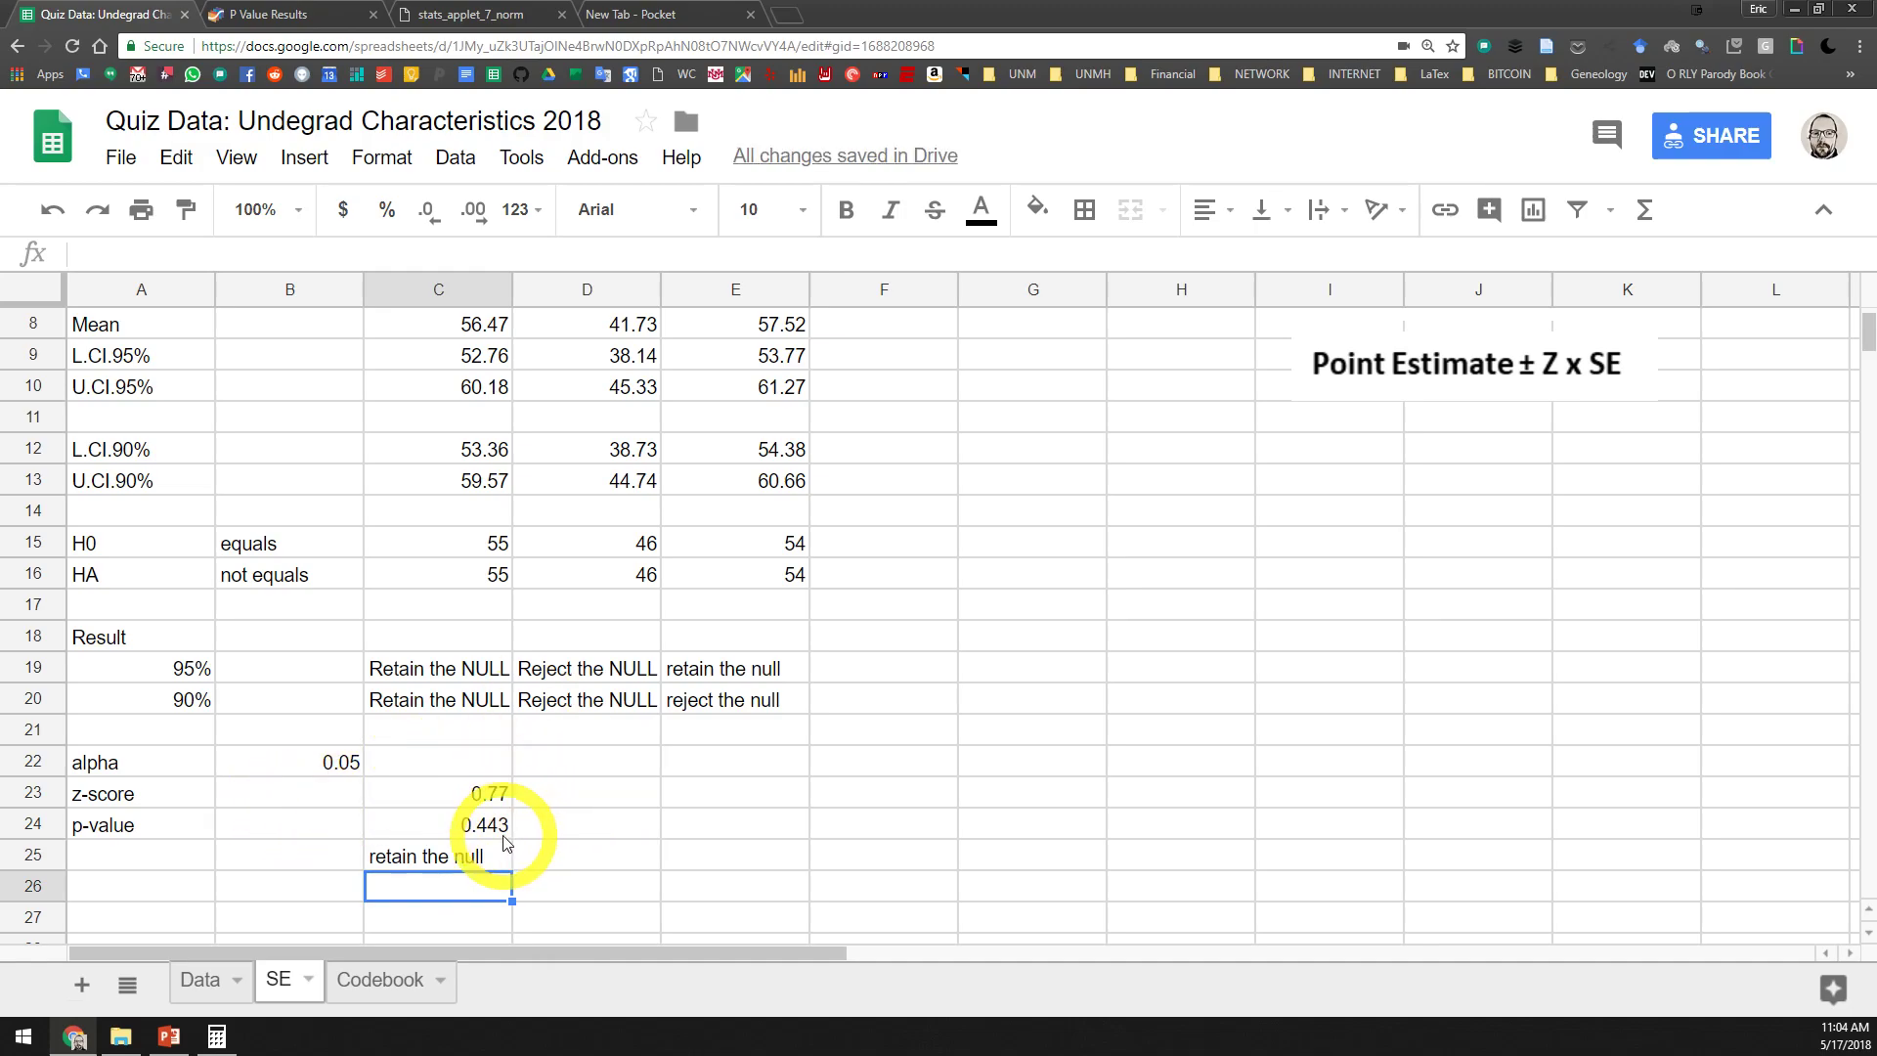
Compare Extraversion's p-value and conclusion with alpha and the 95% confidence interval result in row 19
left_click(477, 821)
left_click(468, 673)
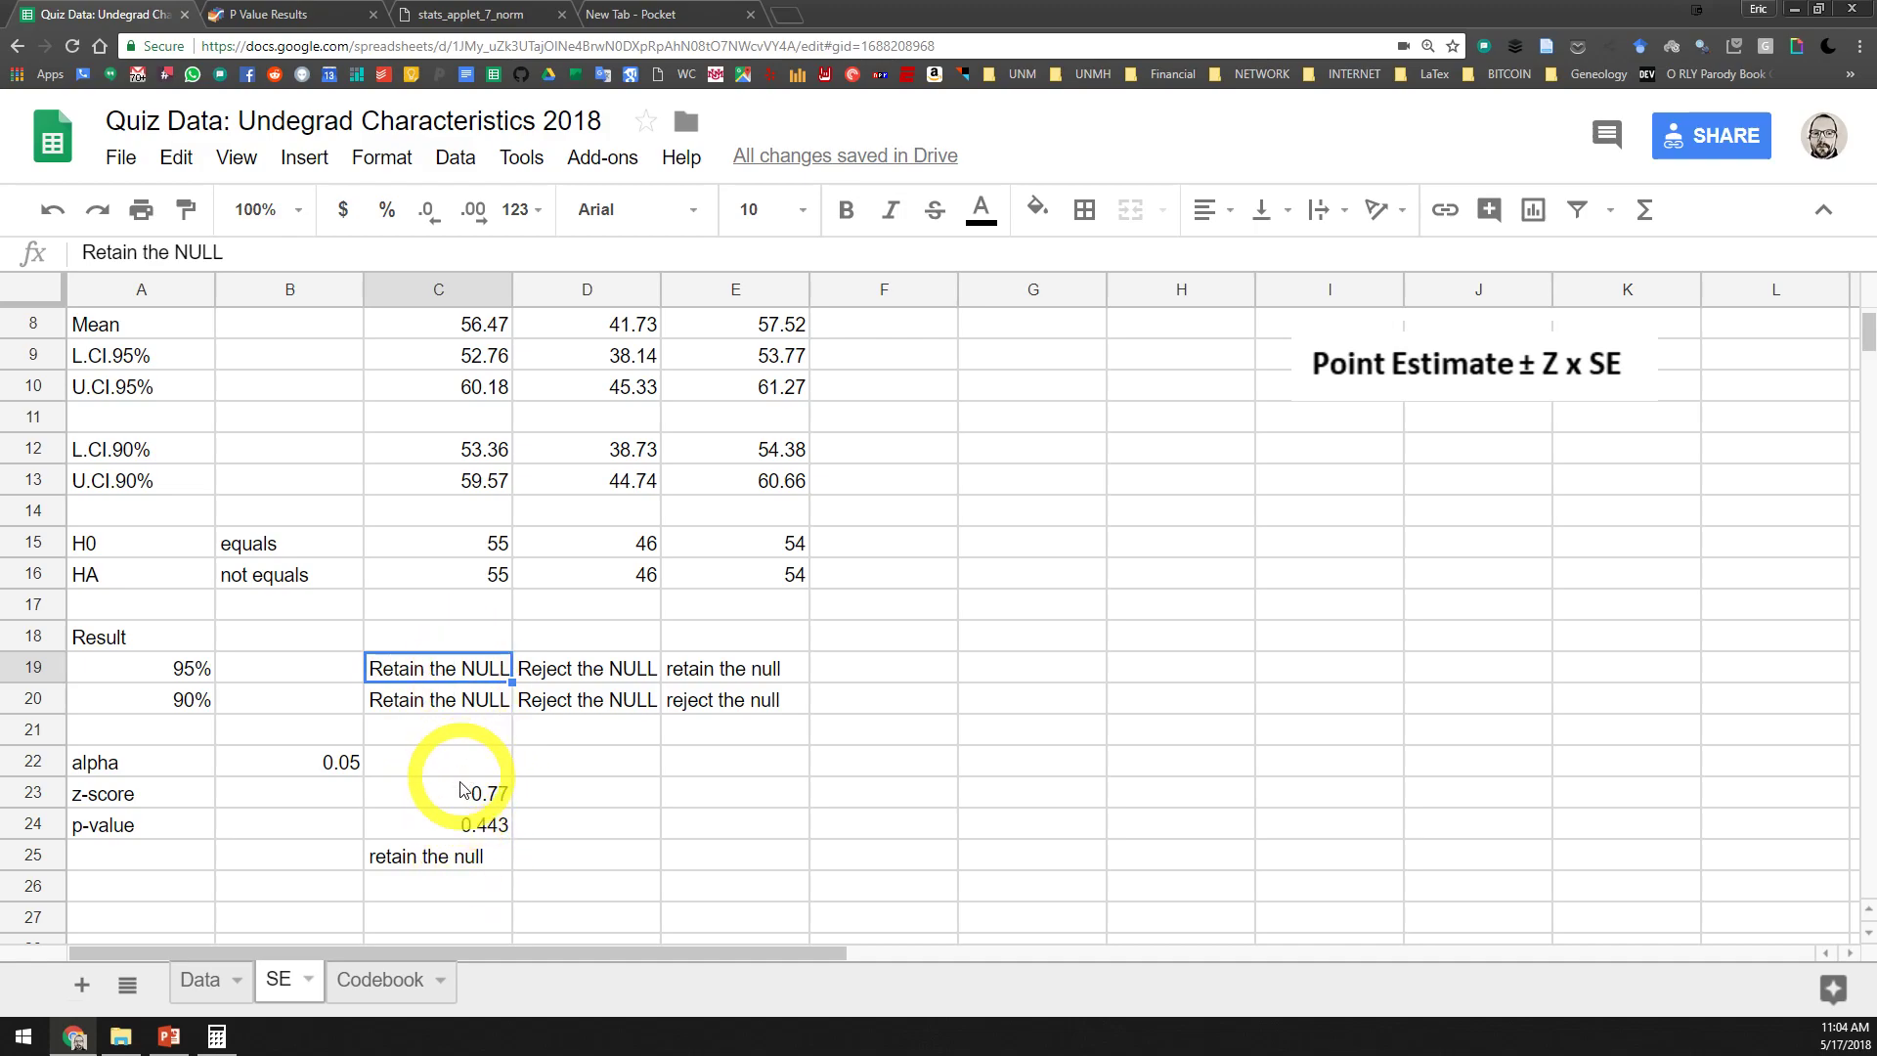
left_click(332, 773)
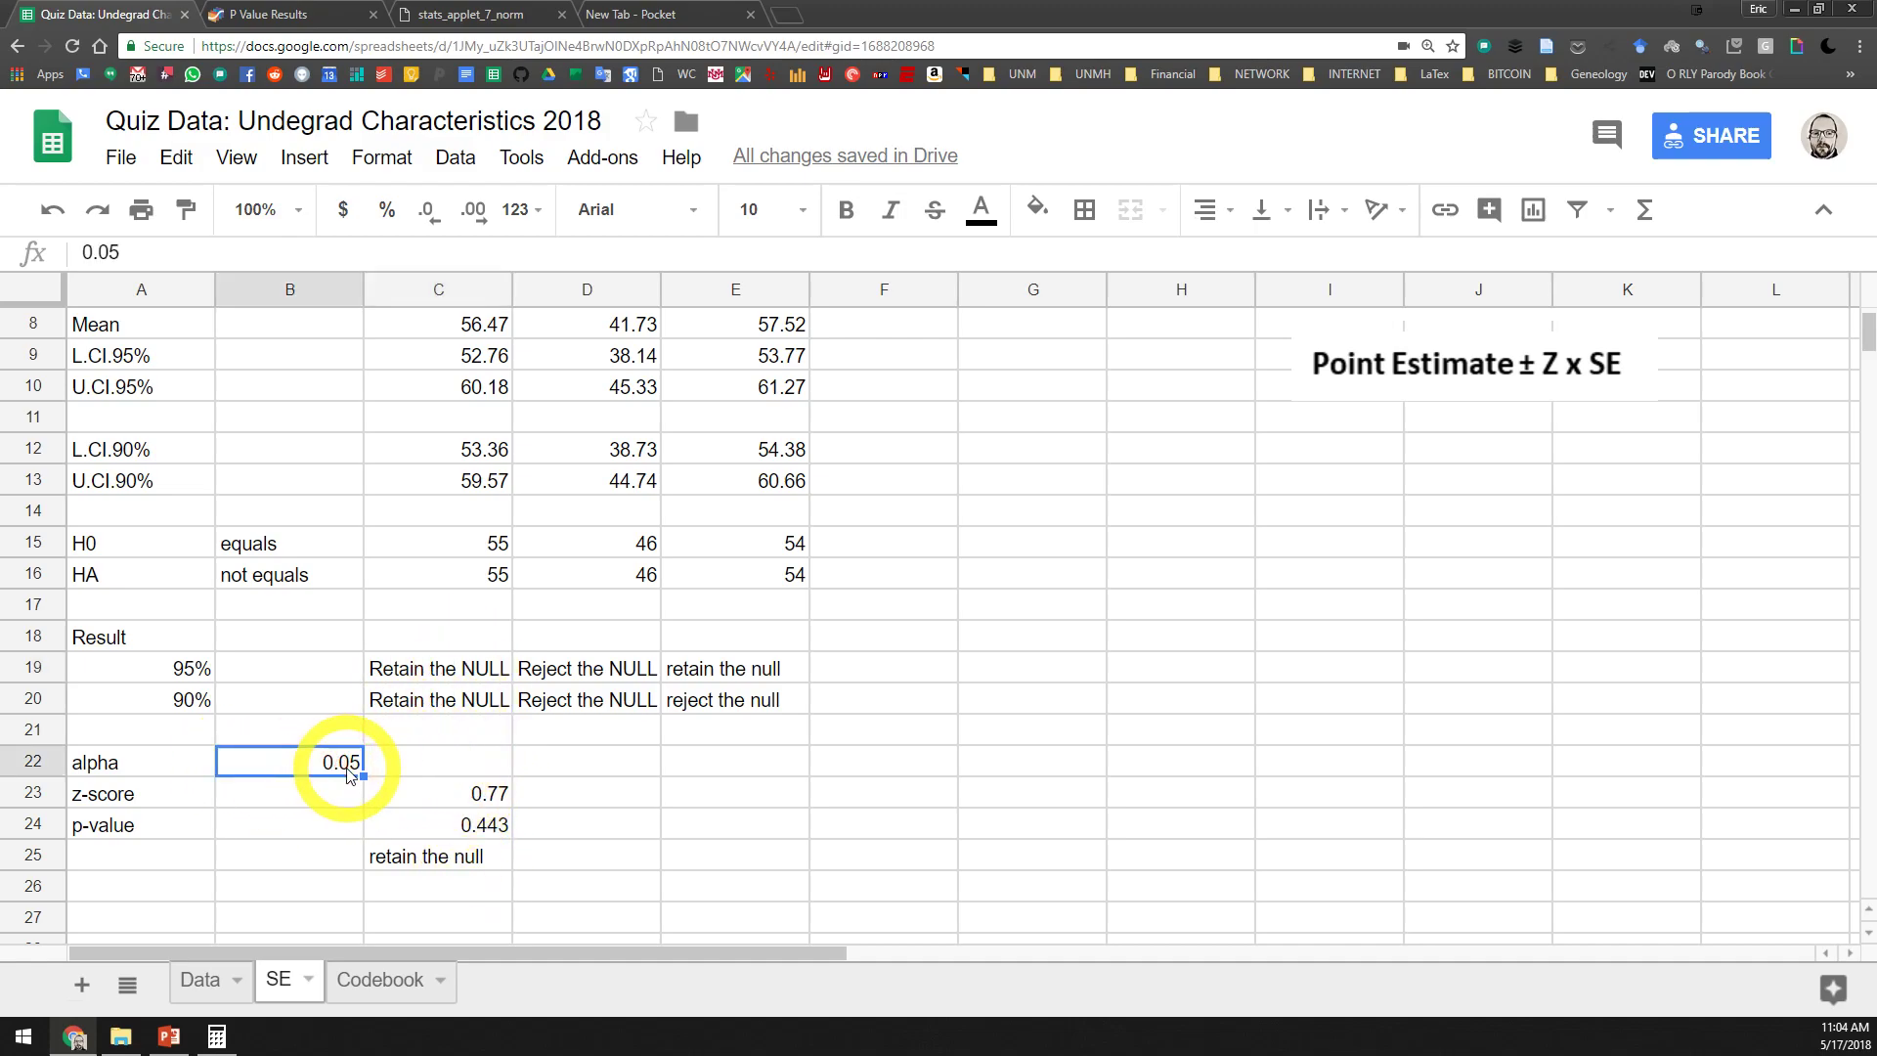
left_click(196, 670)
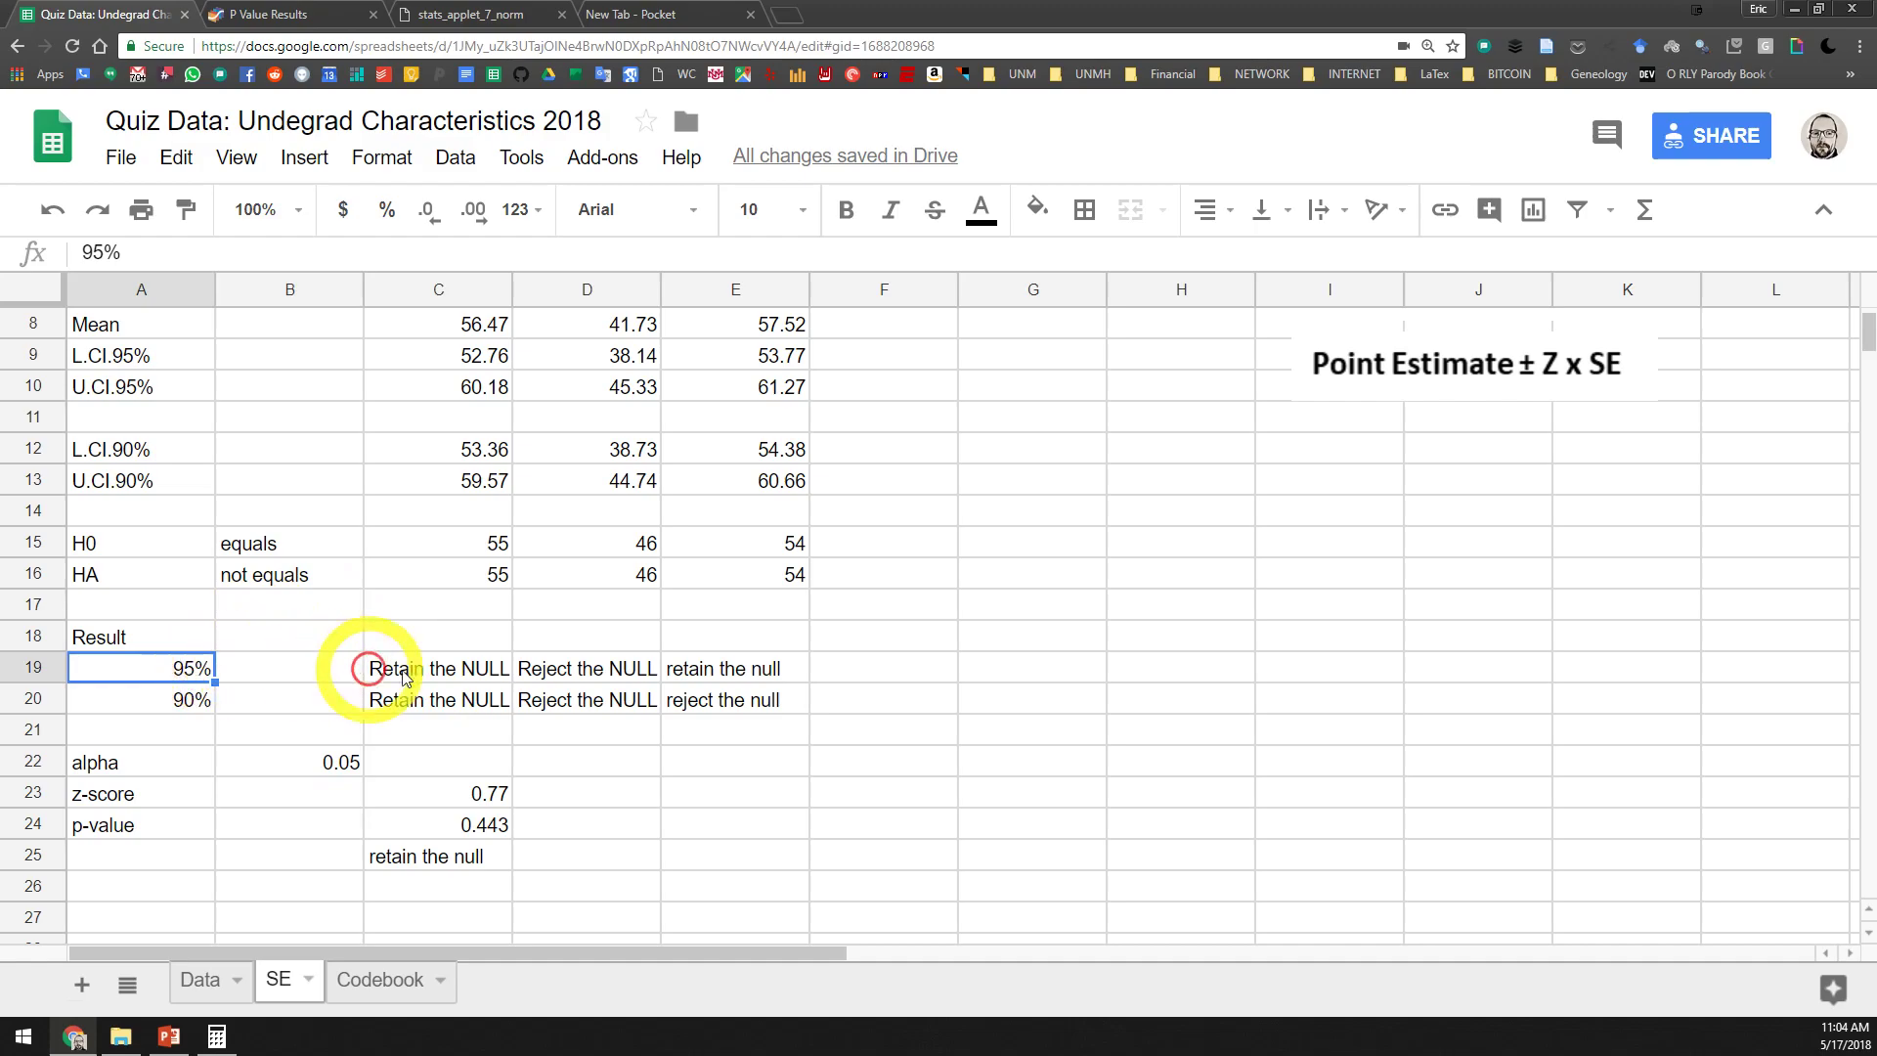
left_click(457, 668)
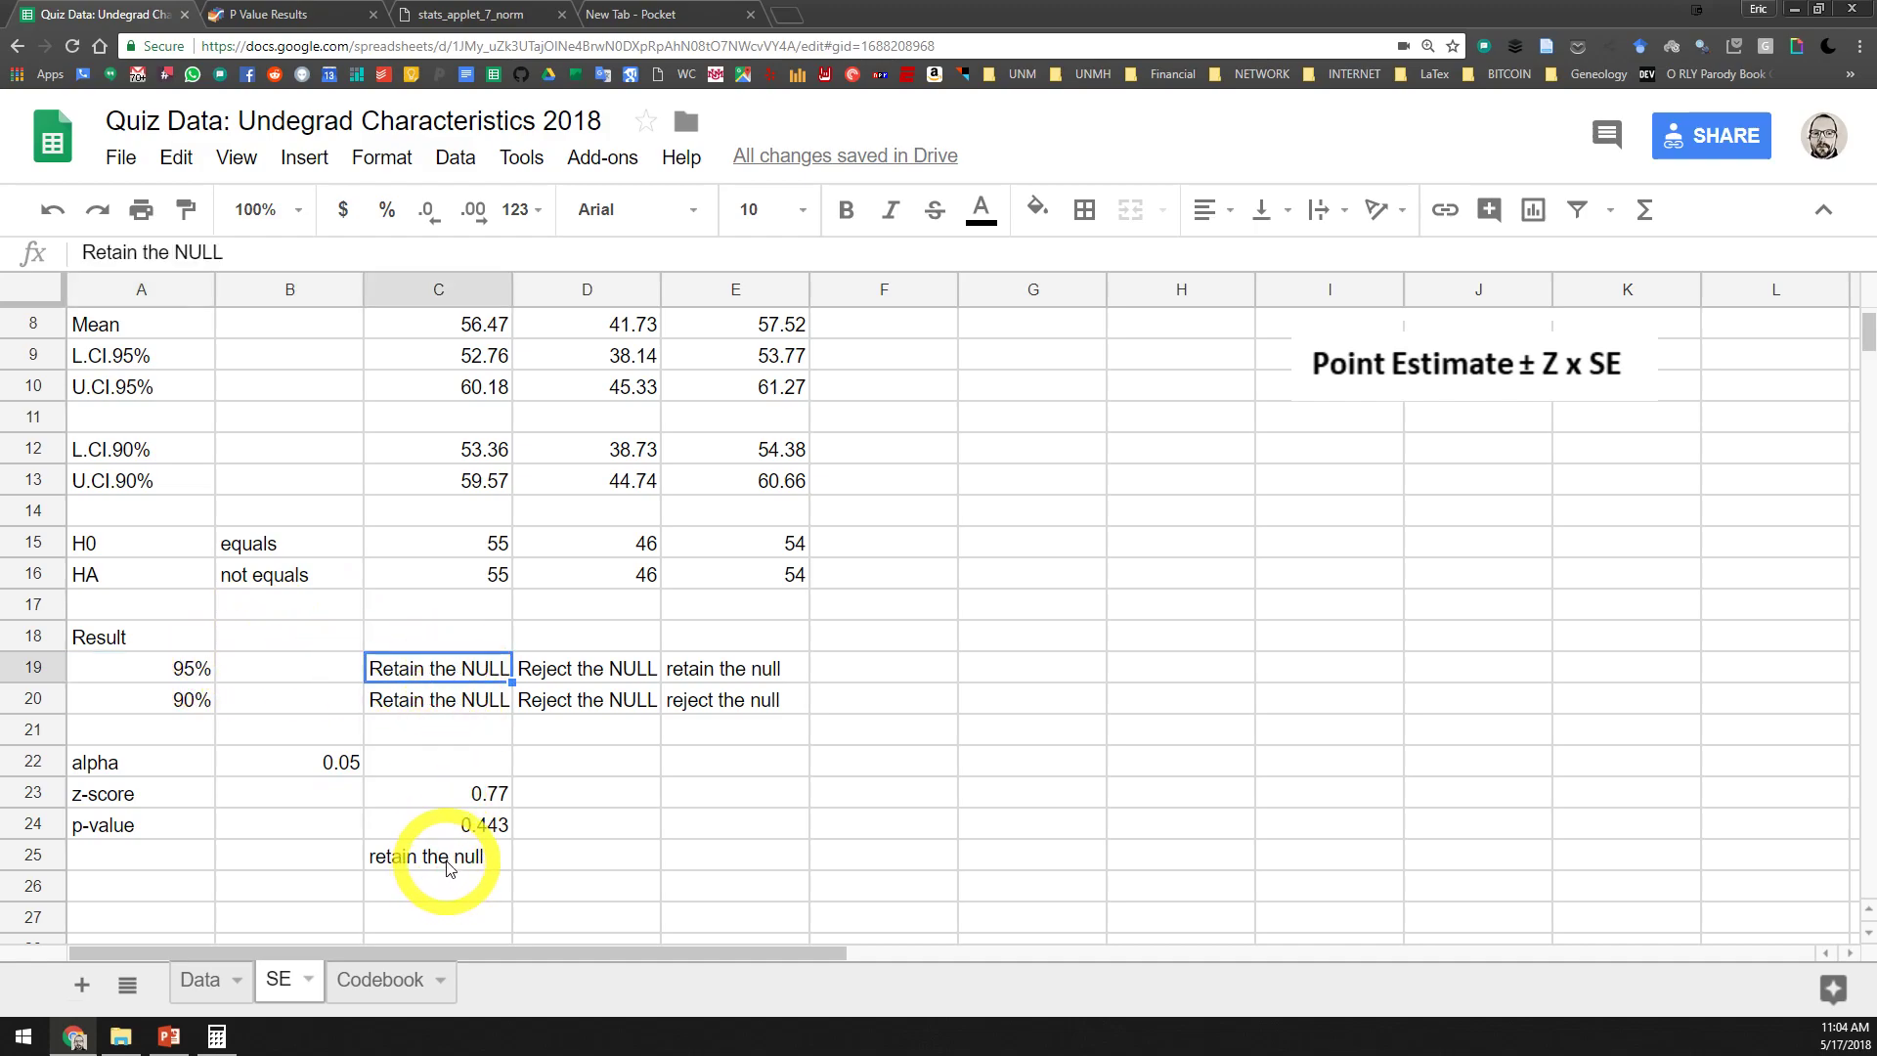
left_click(450, 824)
left_click(440, 669)
left_click(438, 824)
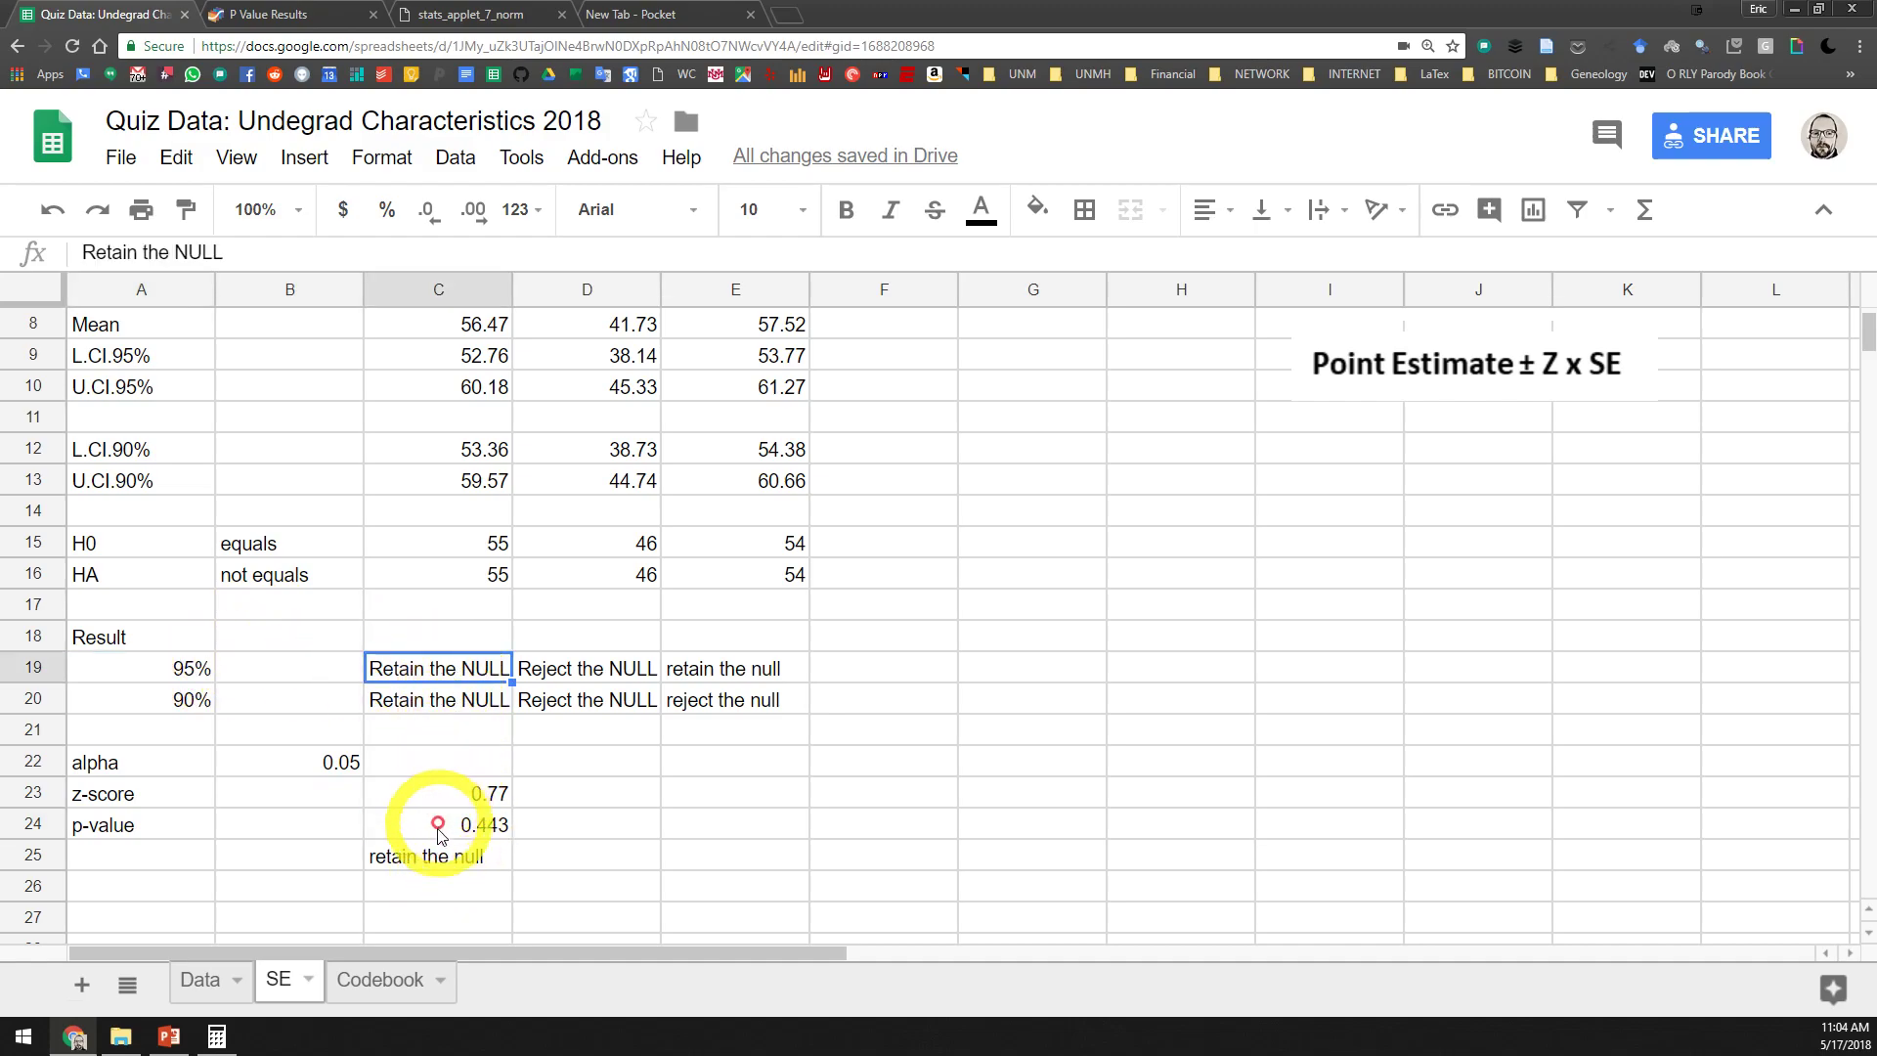
left_click(438, 856)
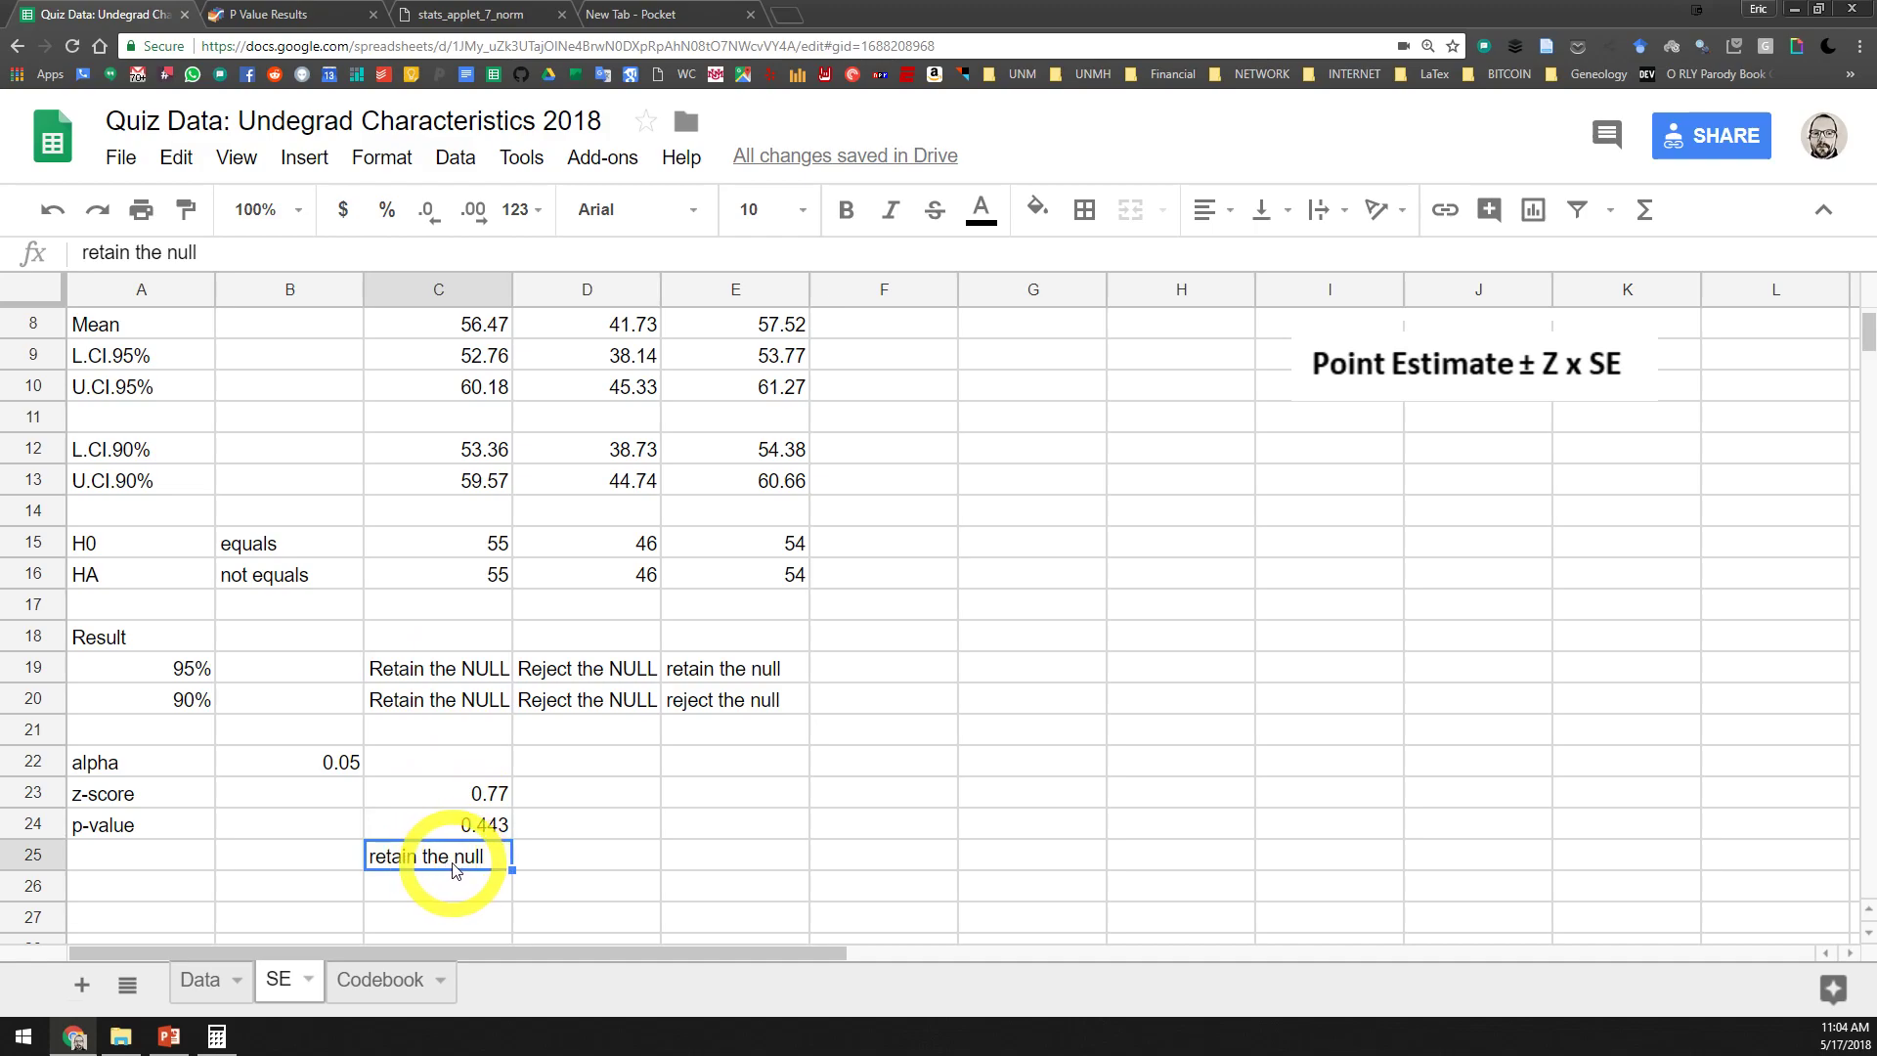
Check the z-score formula in C23 and fill it across to D23 and E23 for Agreeableness and Conscientiousness
left_click(533, 793)
left_click(459, 811)
double_click(459, 796)
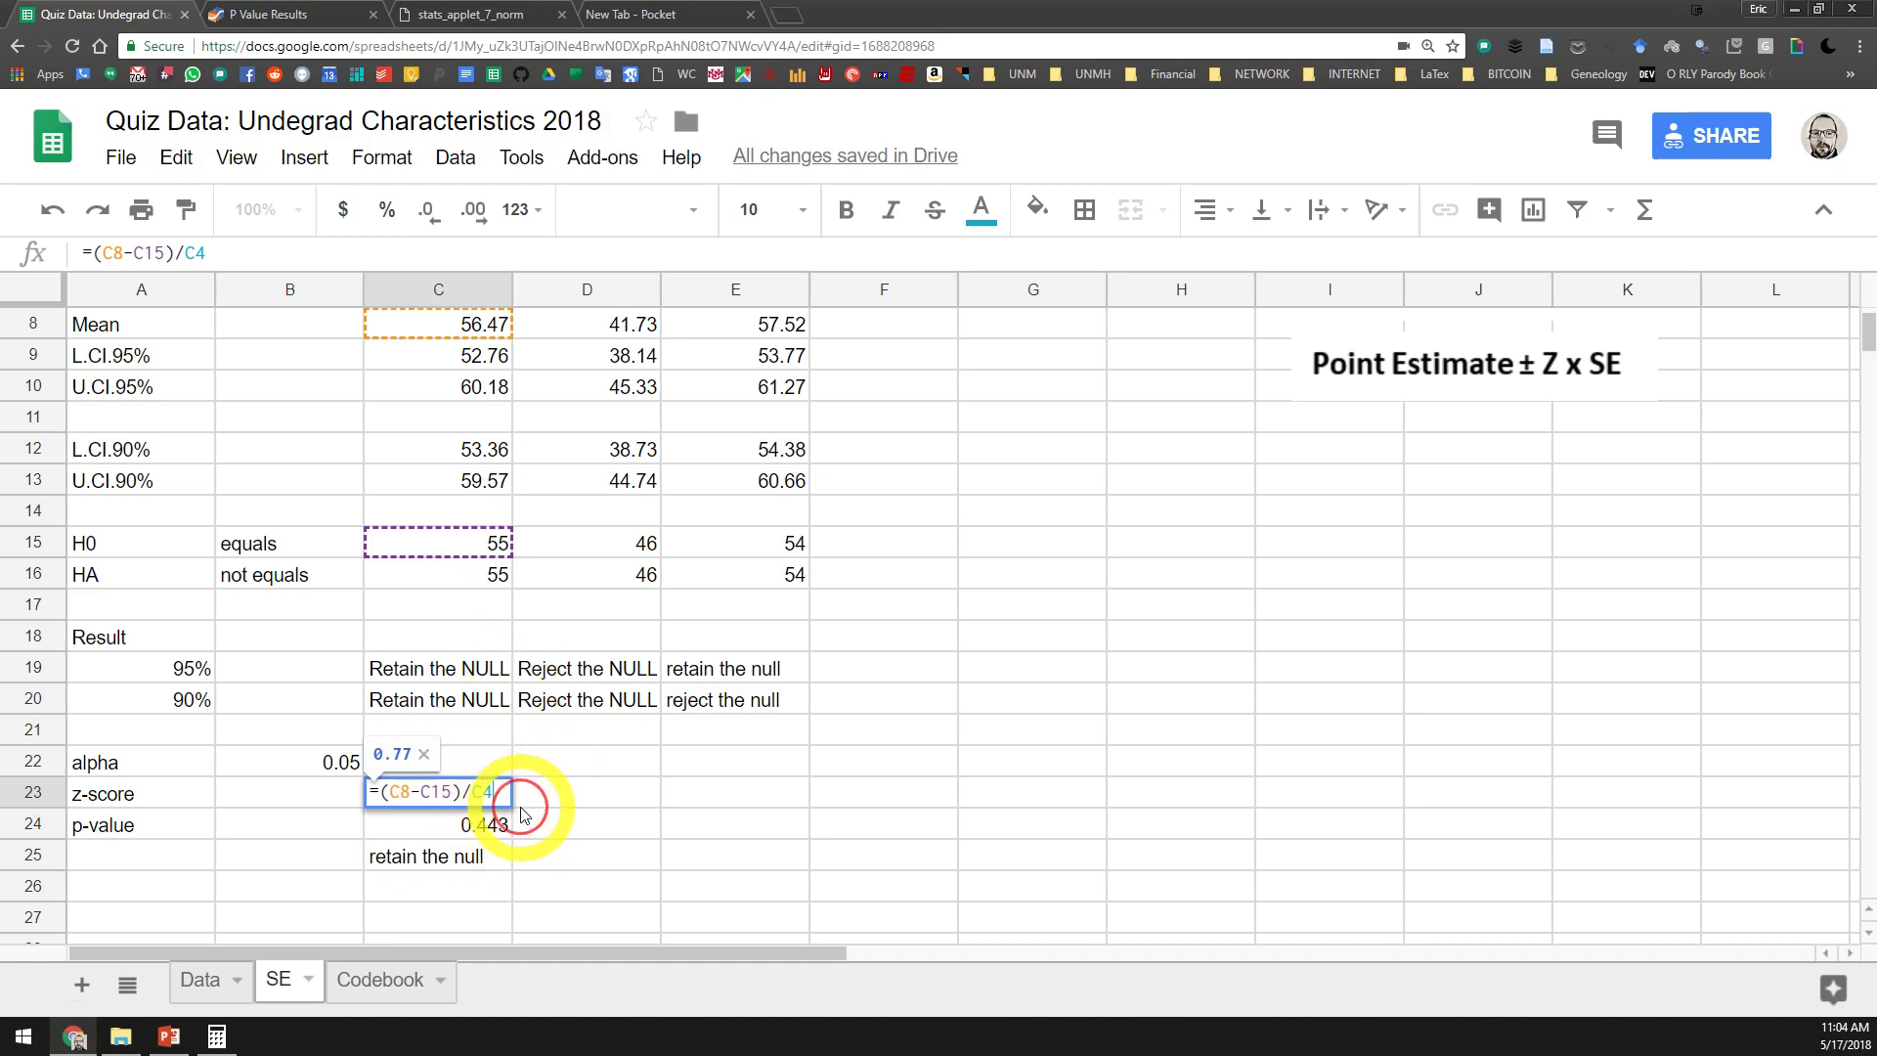
key("Return")
left_click(498, 797)
left_click_drag(511, 804, 719, 807)
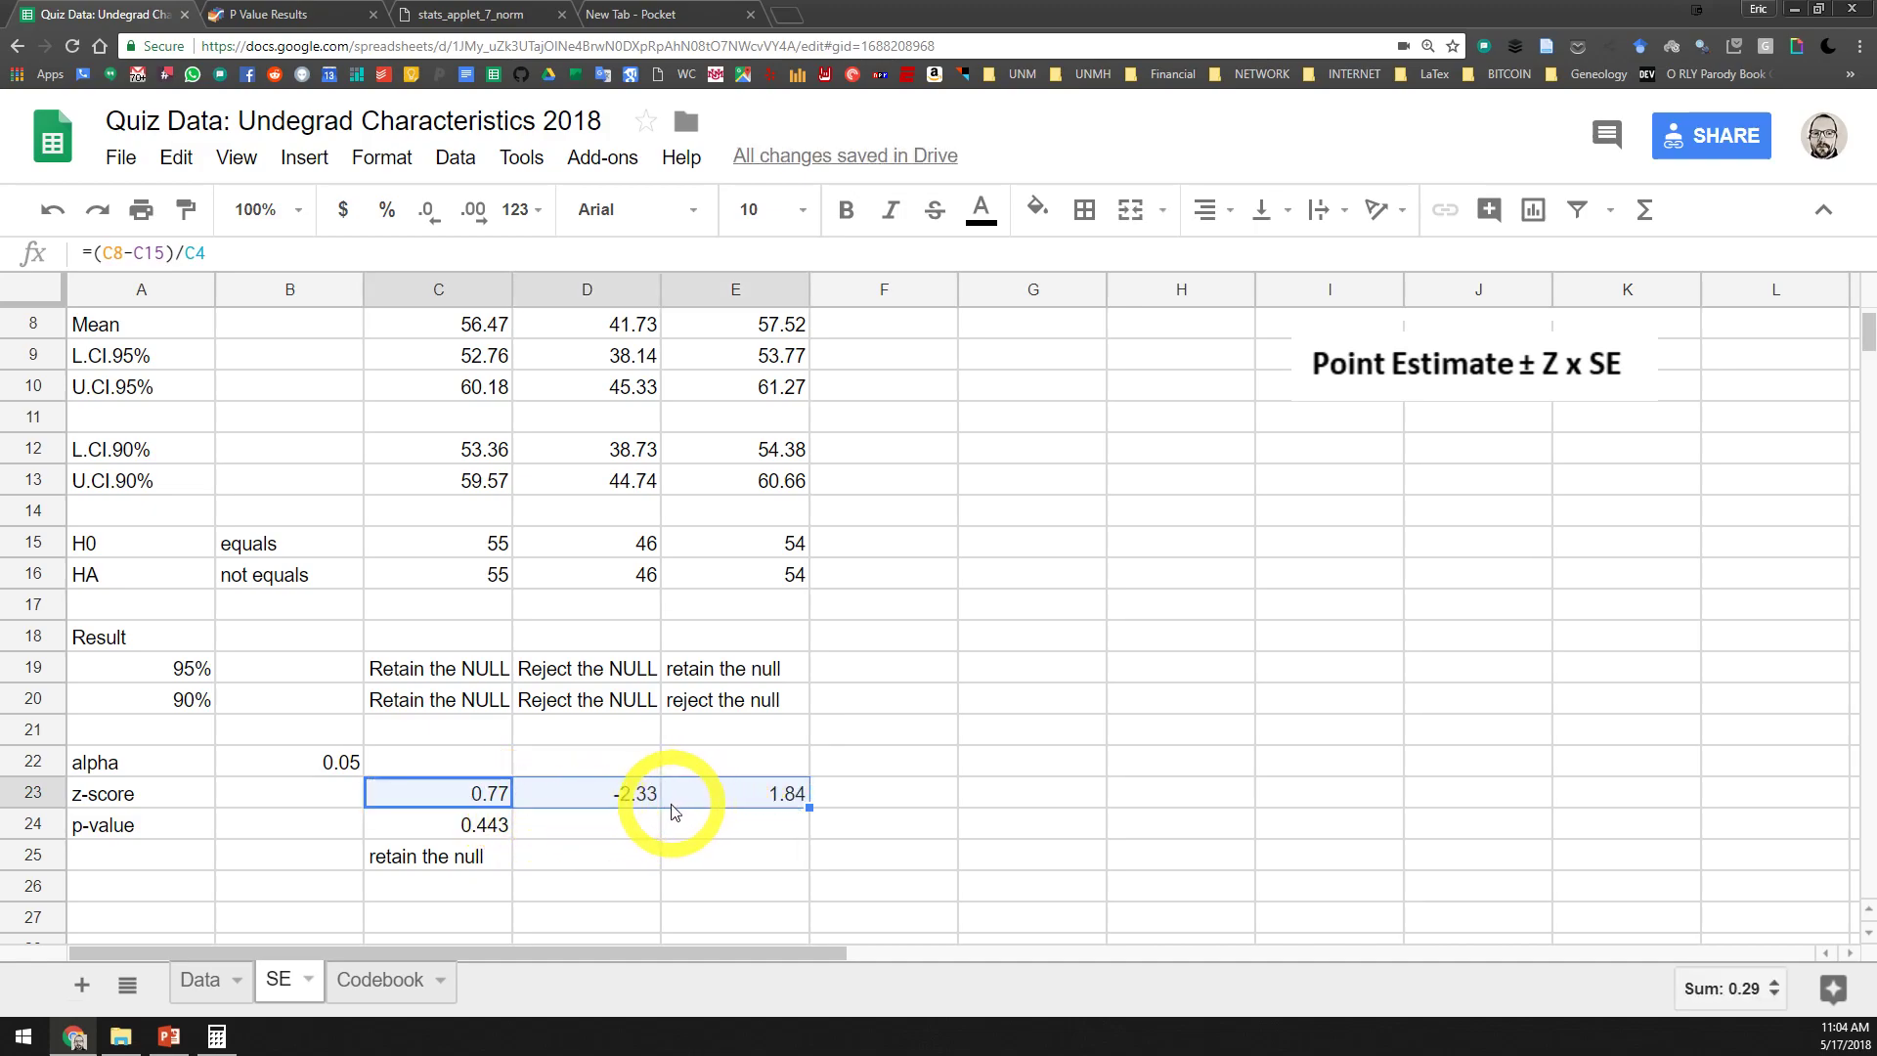
Examine the z-scores of Agreeableness and Conscientiousness in D23 and E23 against the values above
left_click(629, 810)
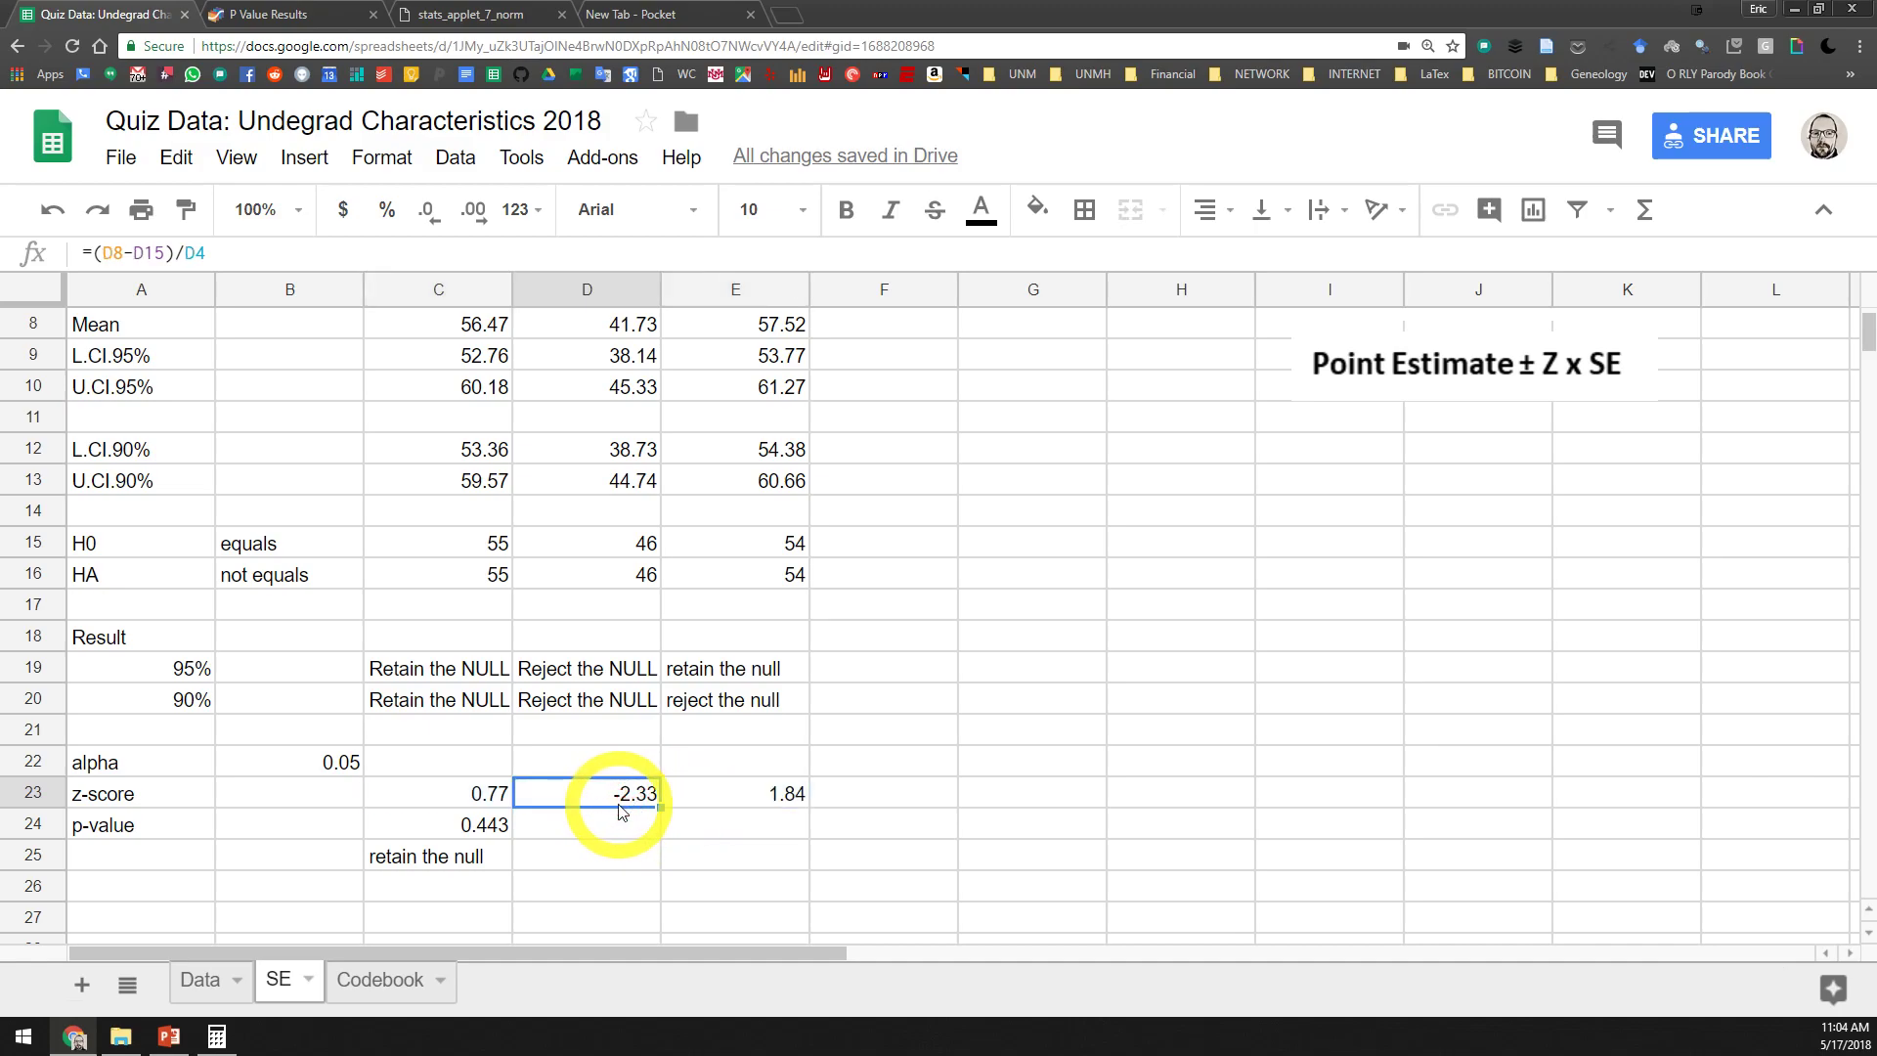
scroll(620, 796, "up", 2)
scroll(649, 838, "down", 1)
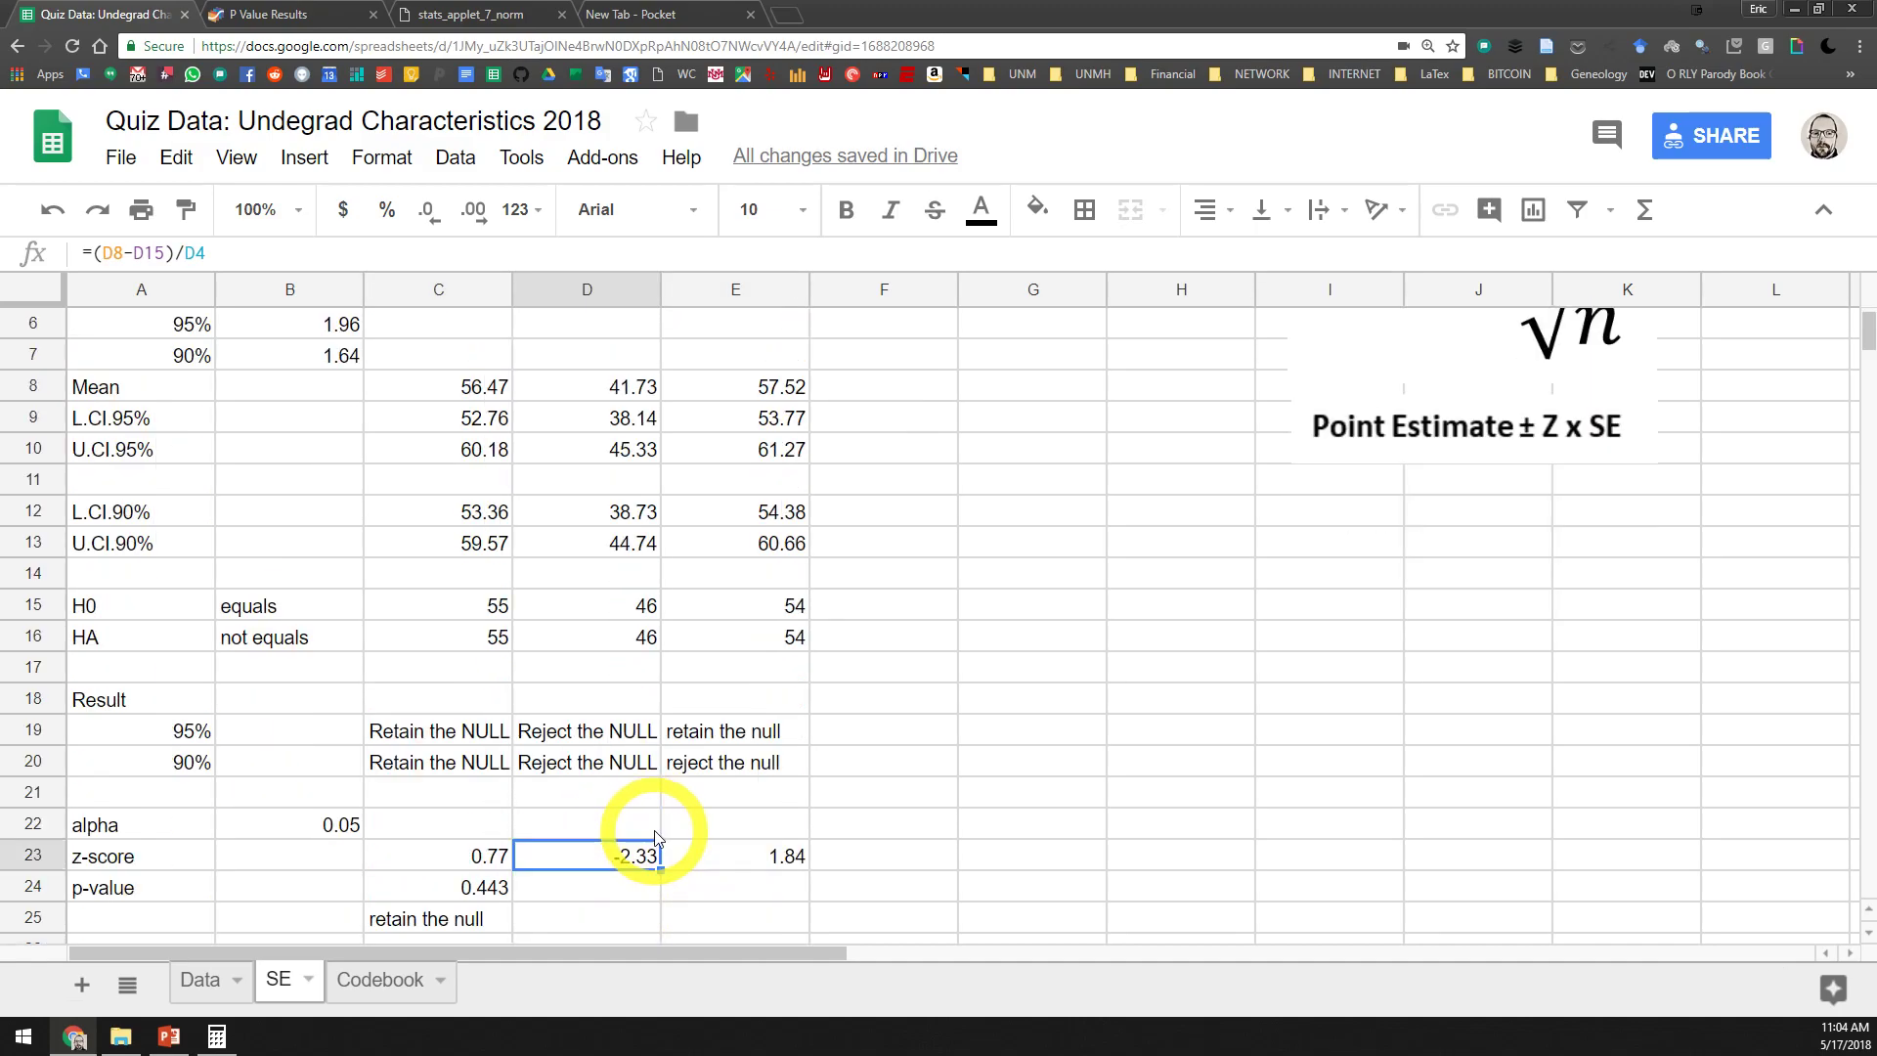
left_click(767, 860)
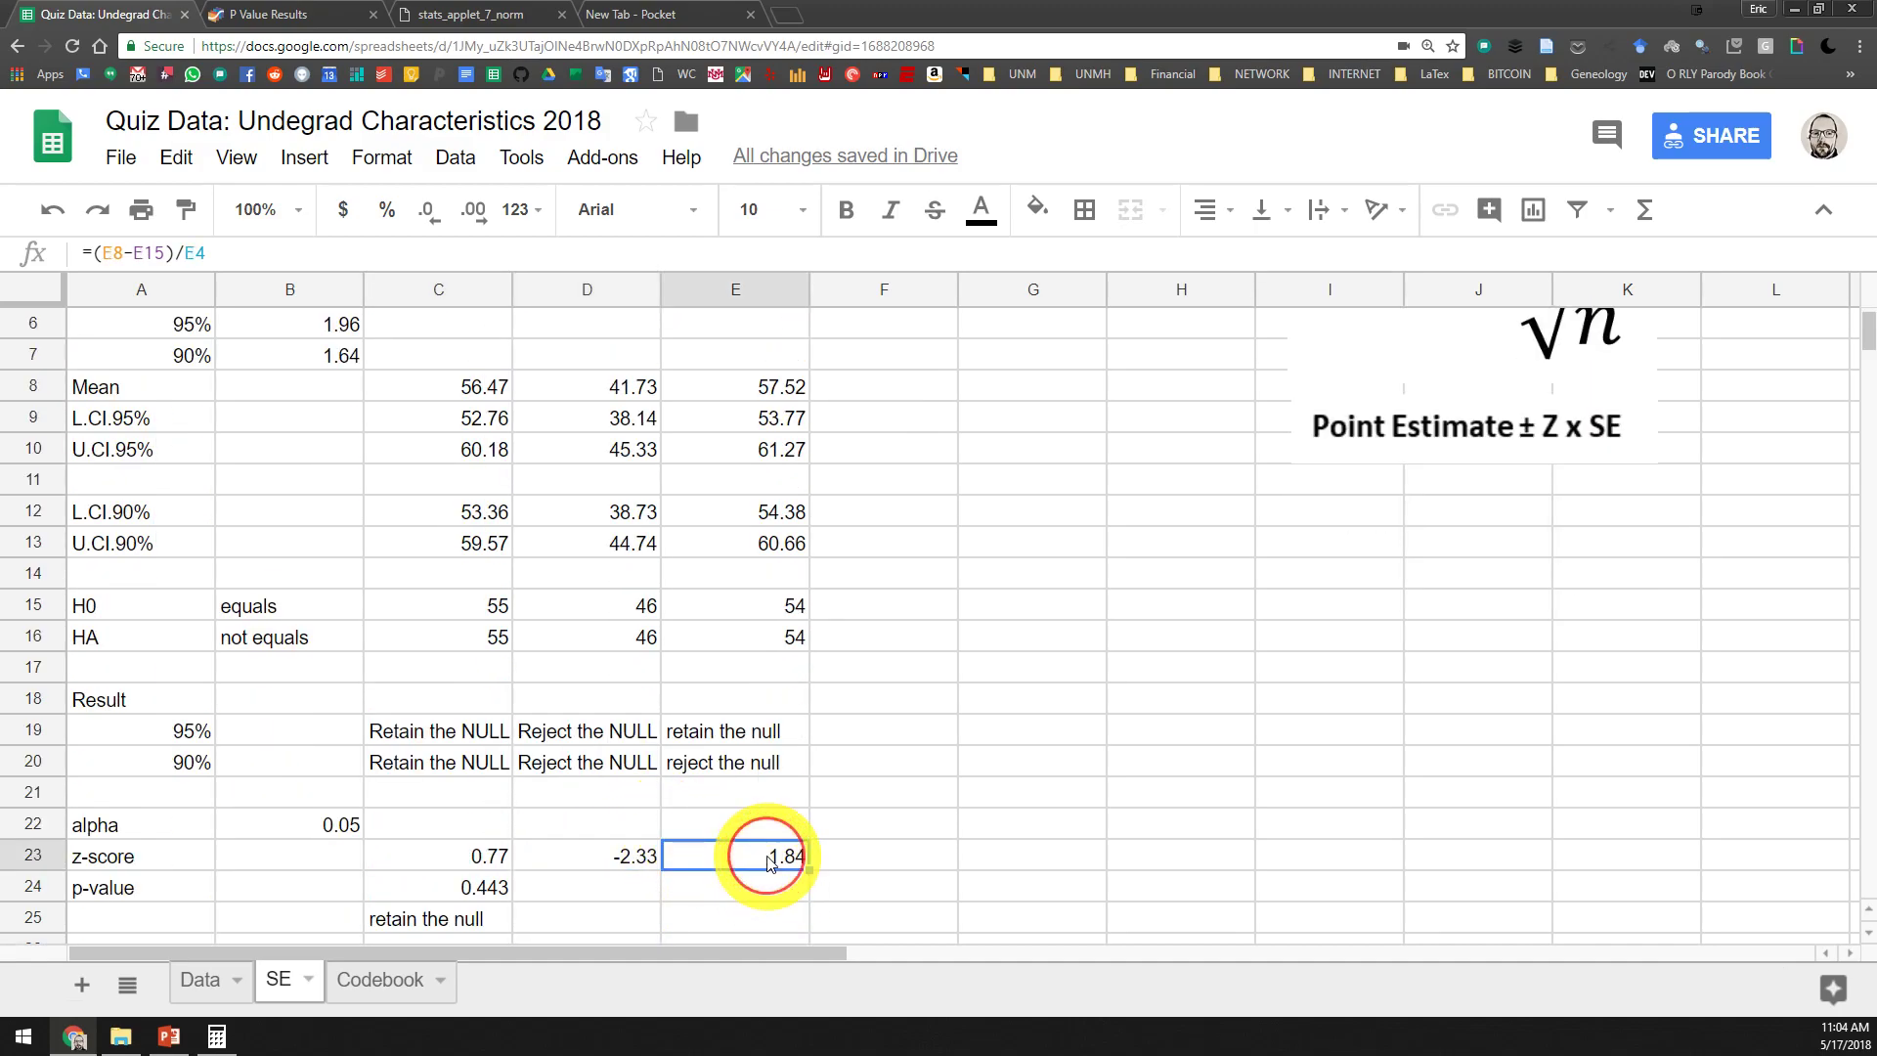
left_click(591, 860)
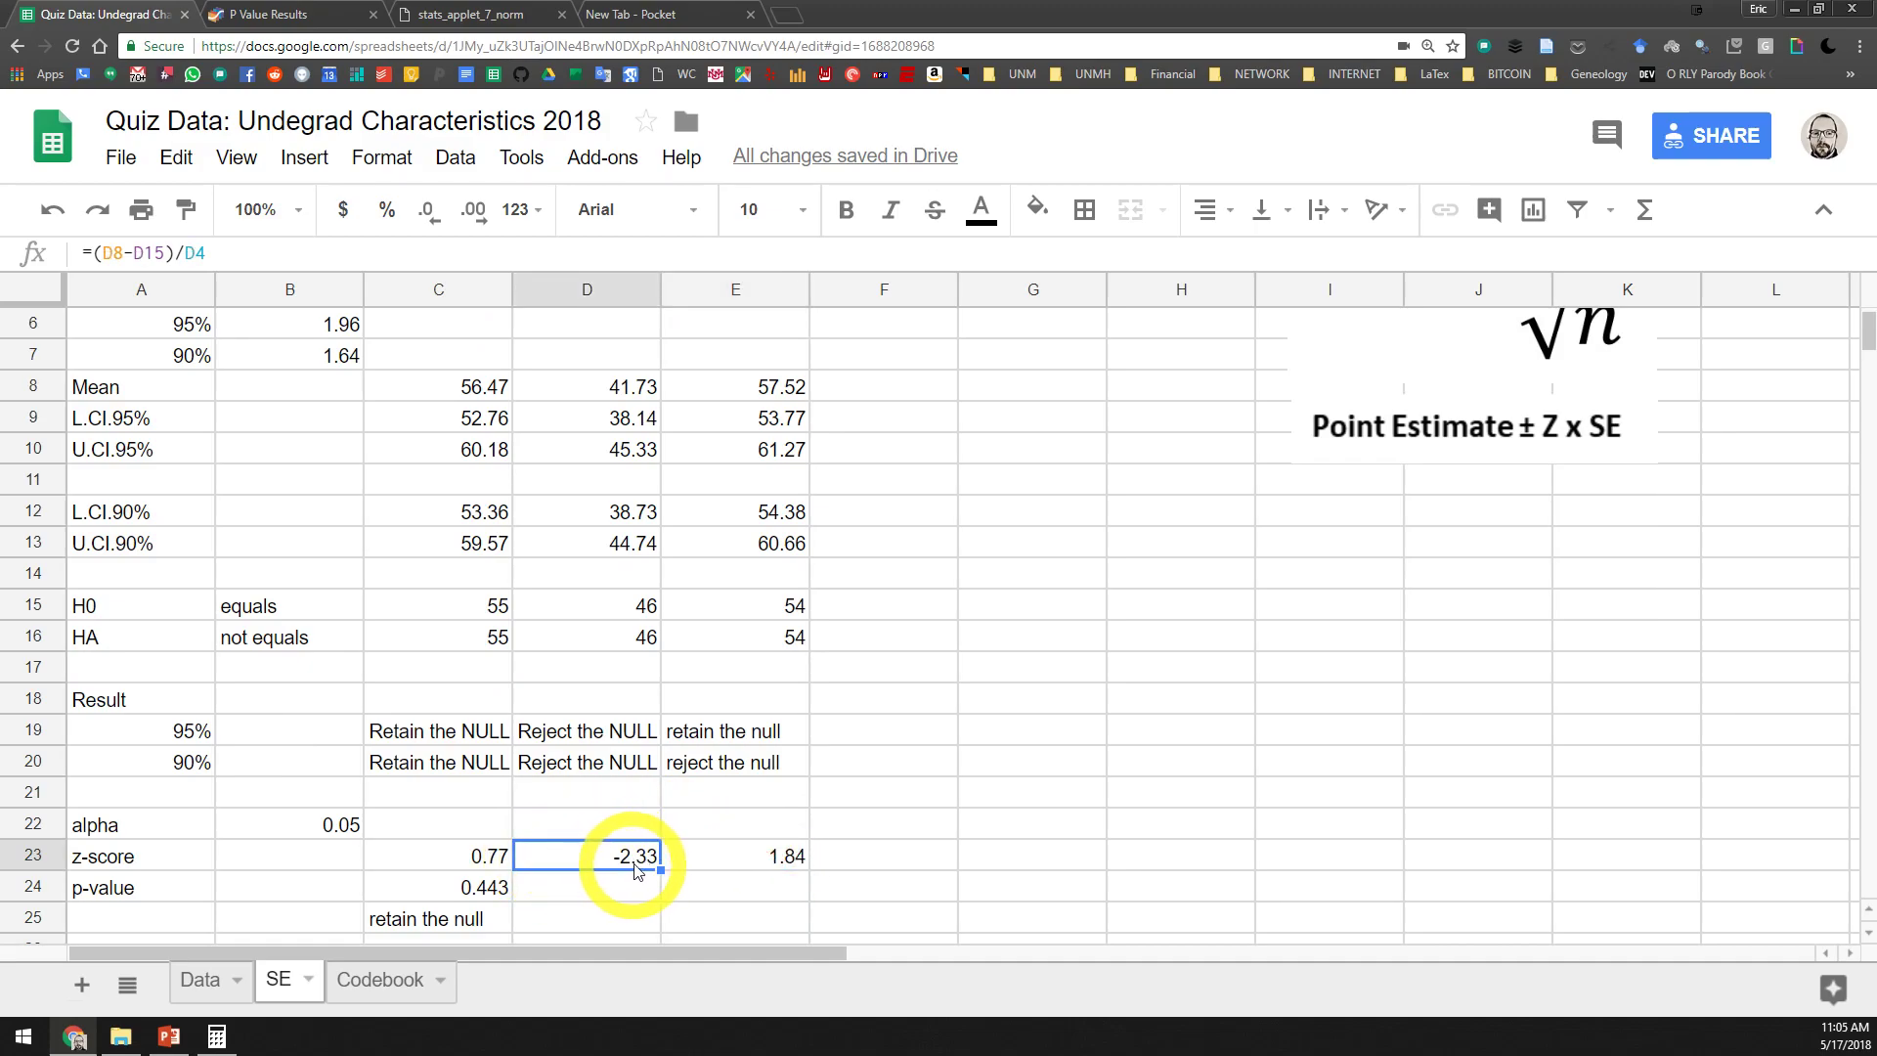
left_click(765, 861)
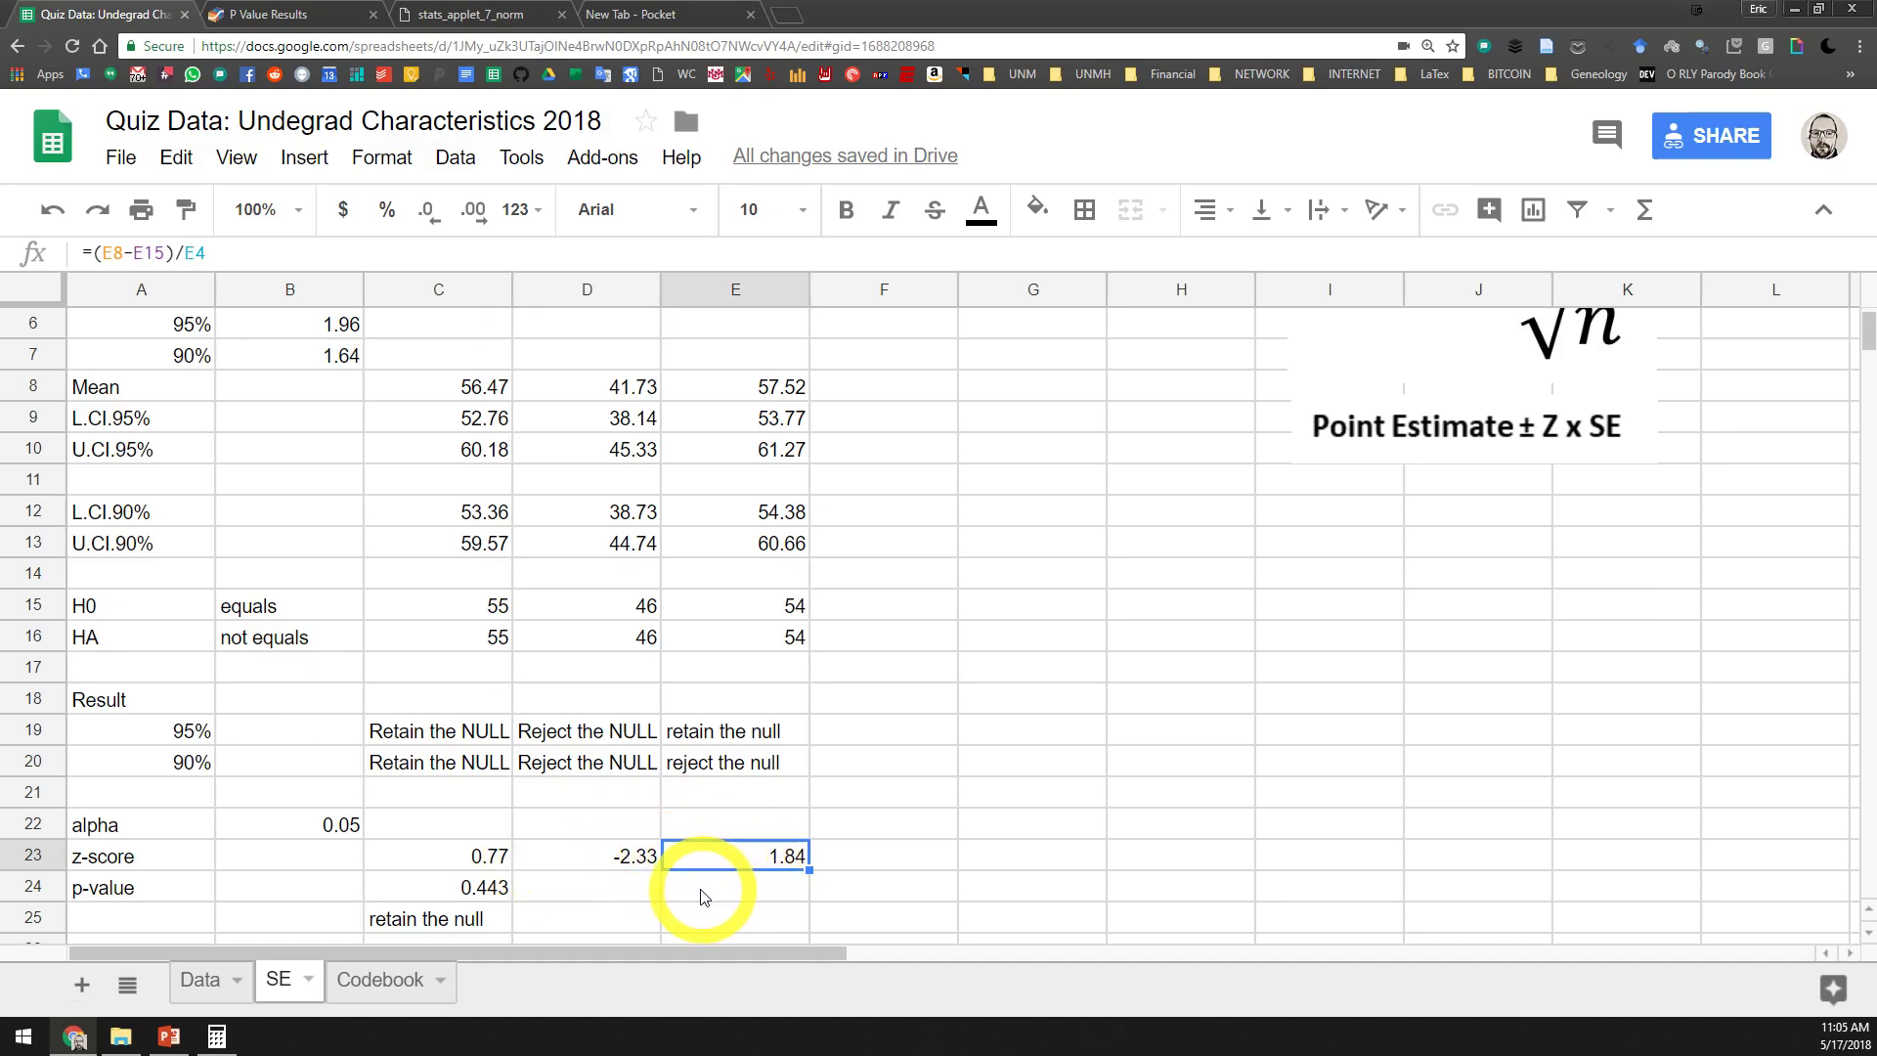
scroll(653, 885, "up", 2)
scroll(650, 888, "down", 2)
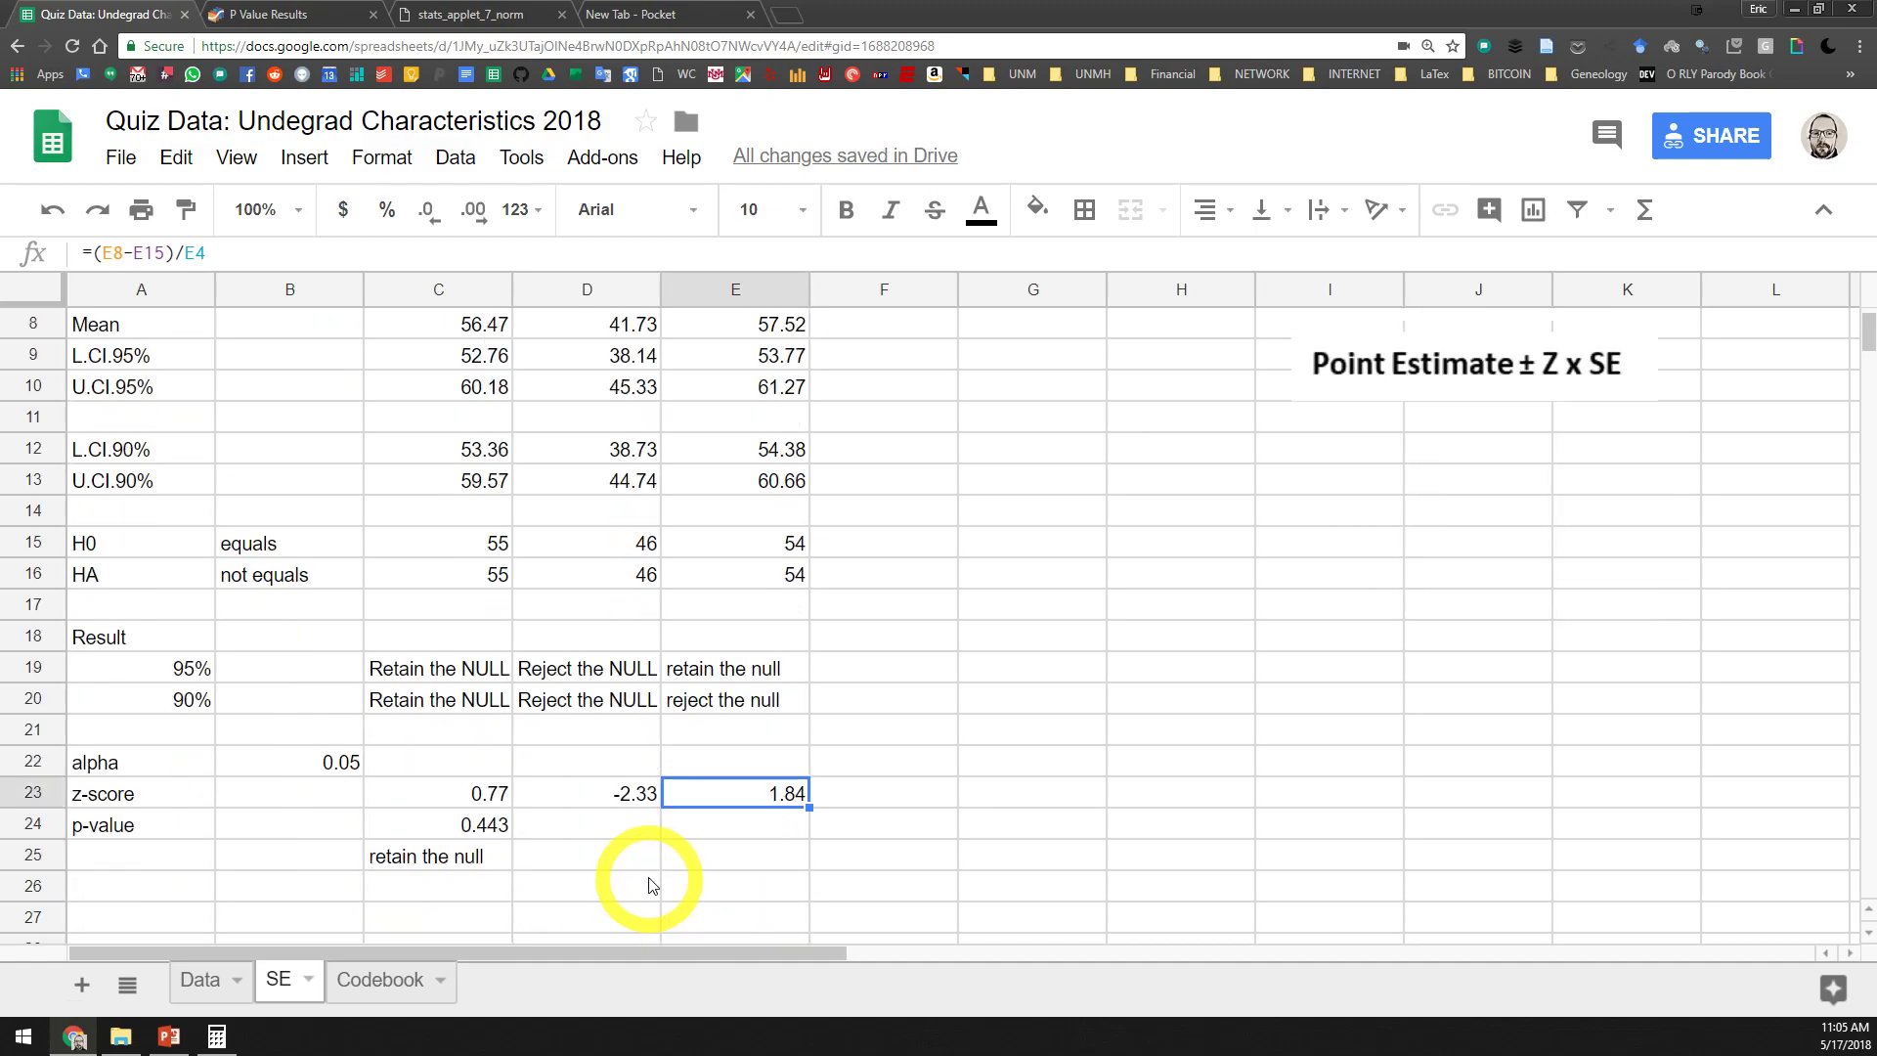
Inspect Agreeableness's z-score formula in D23 and the mean, H0 and SE cells it references
double_click(629, 802)
scroll(657, 821, "up", 2)
scroll(665, 811, "down", 2)
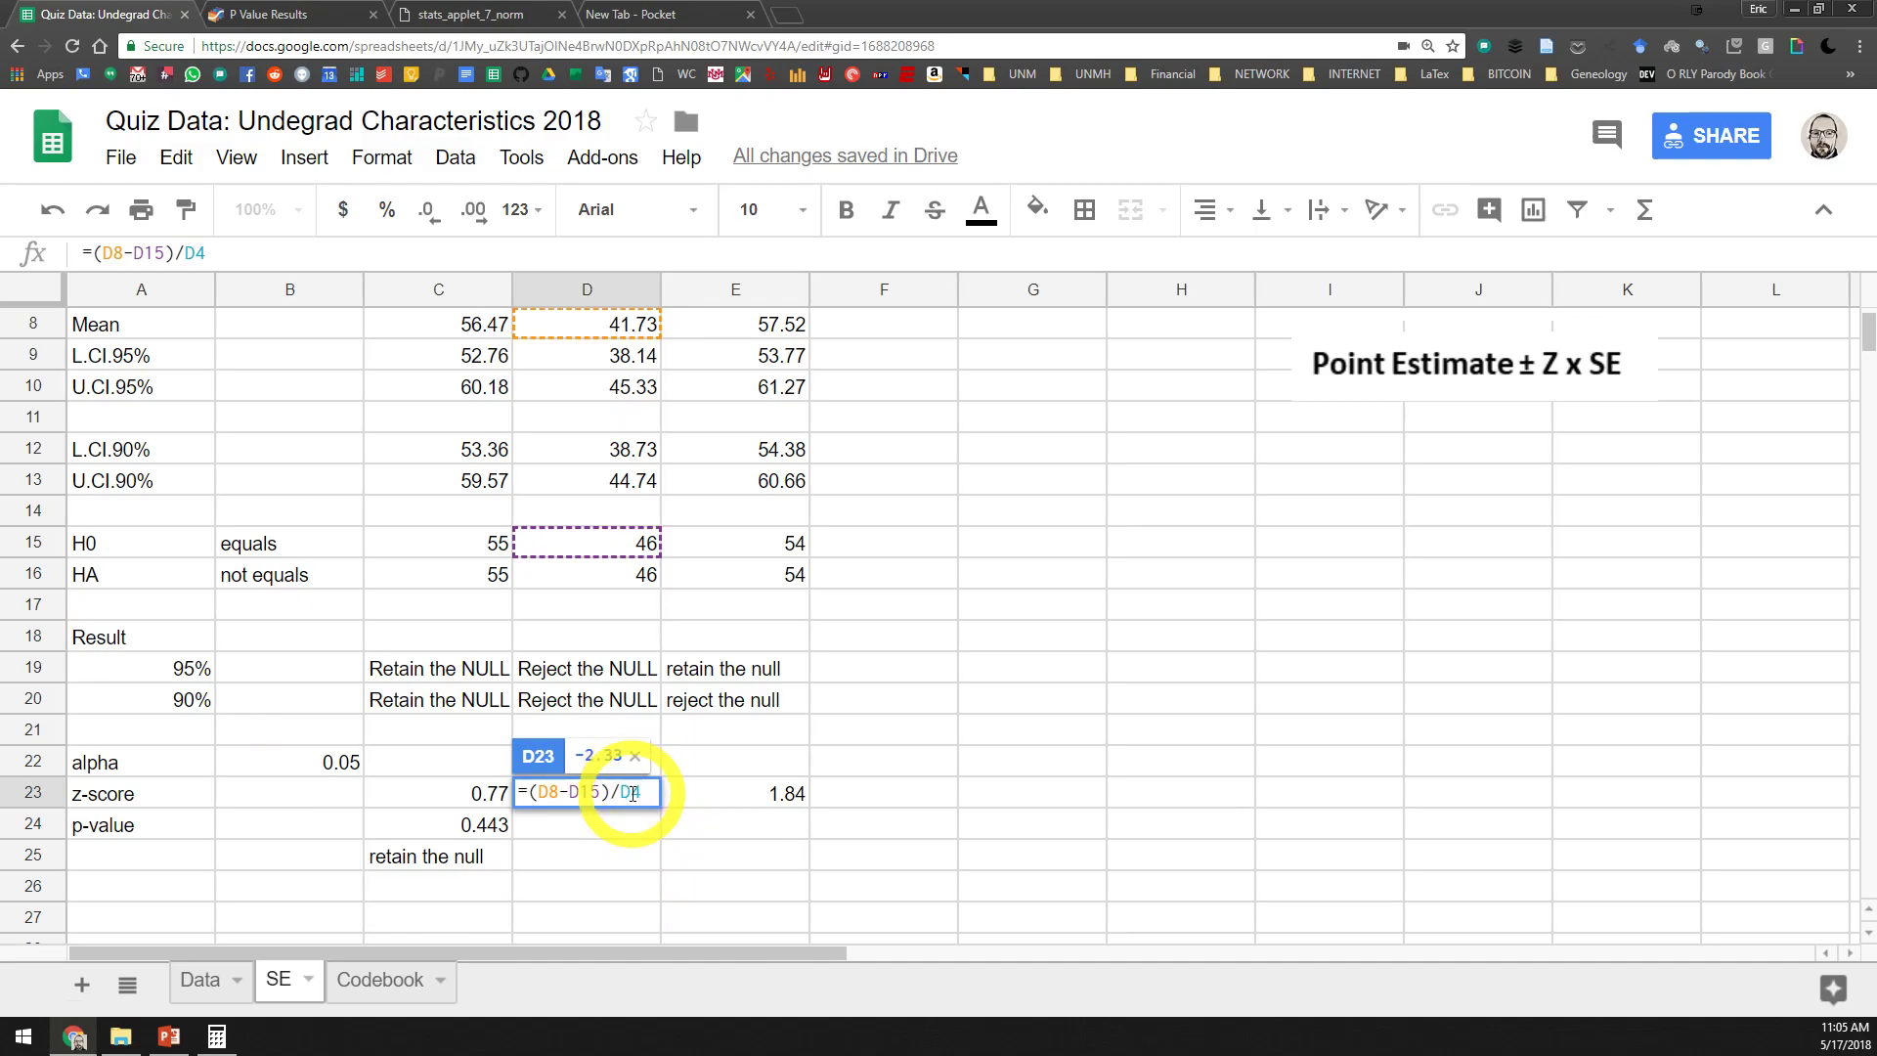
scroll(631, 790, "up", 2)
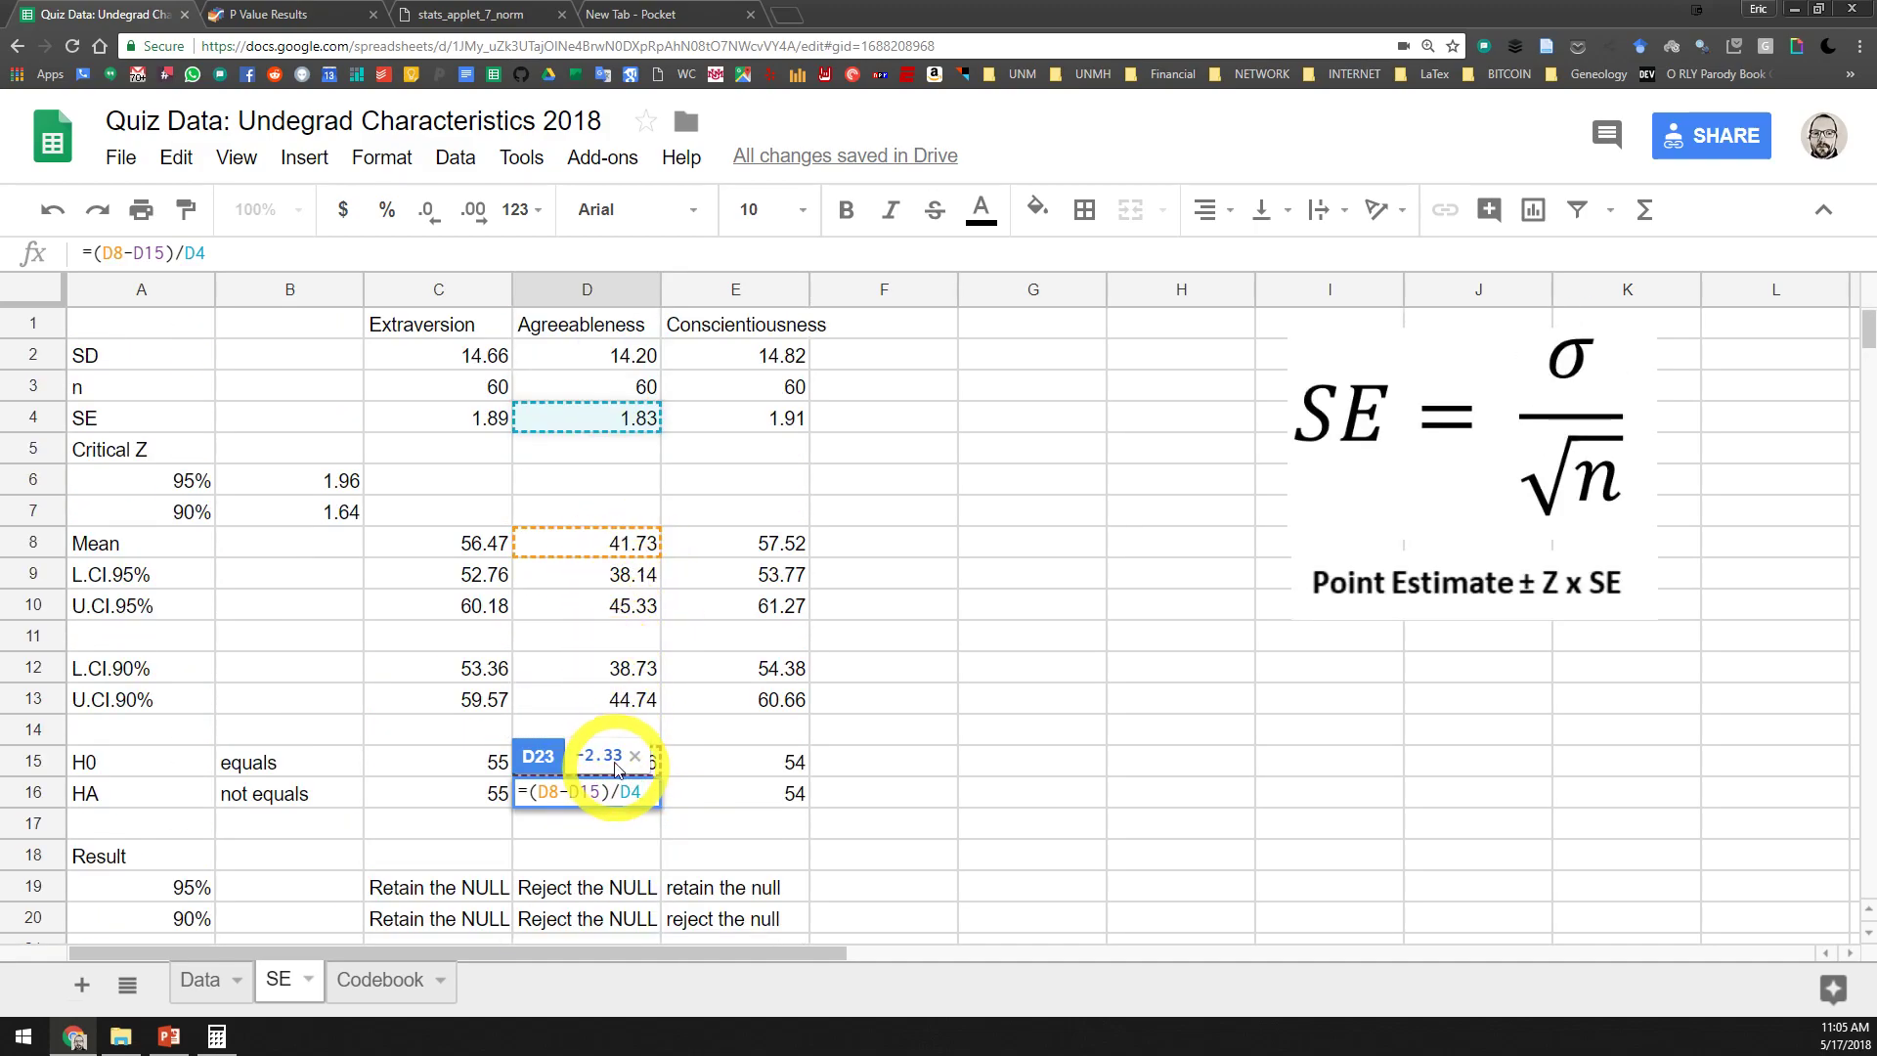
scroll(626, 719, "down", 1)
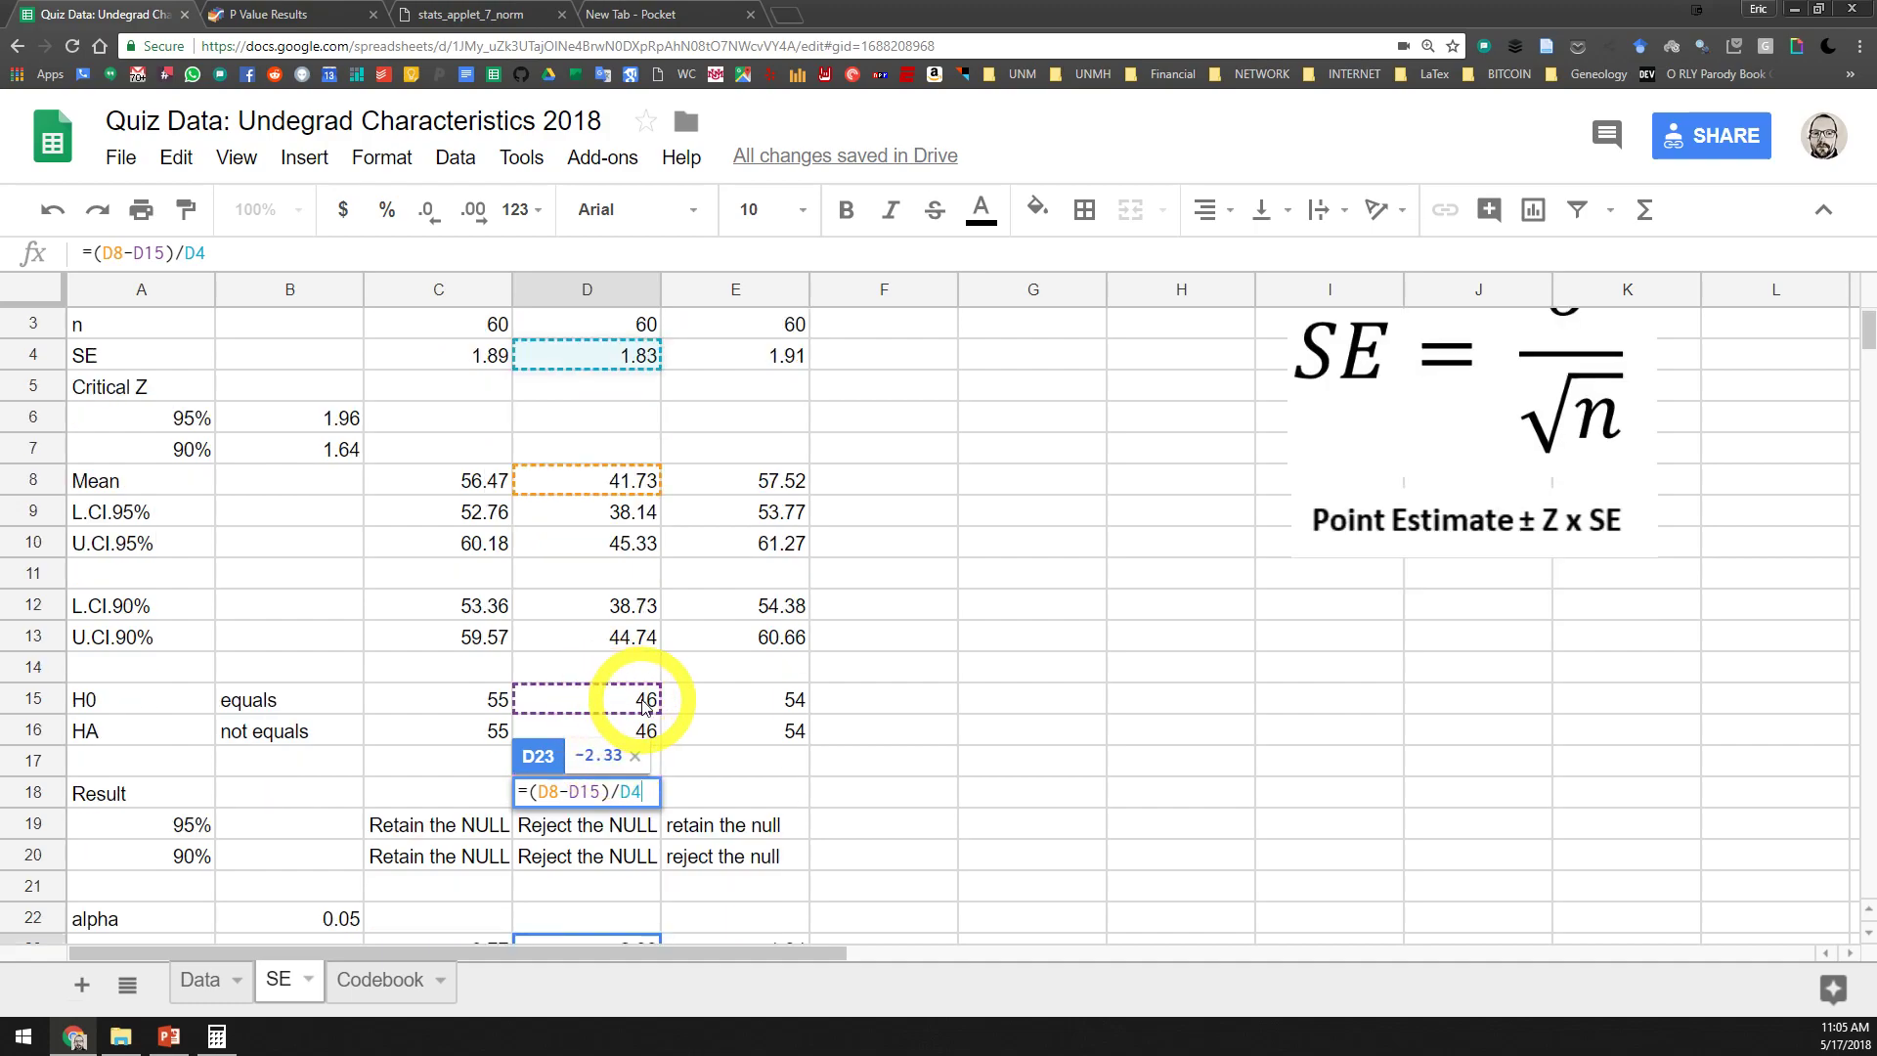
scroll(648, 725, "up", 1)
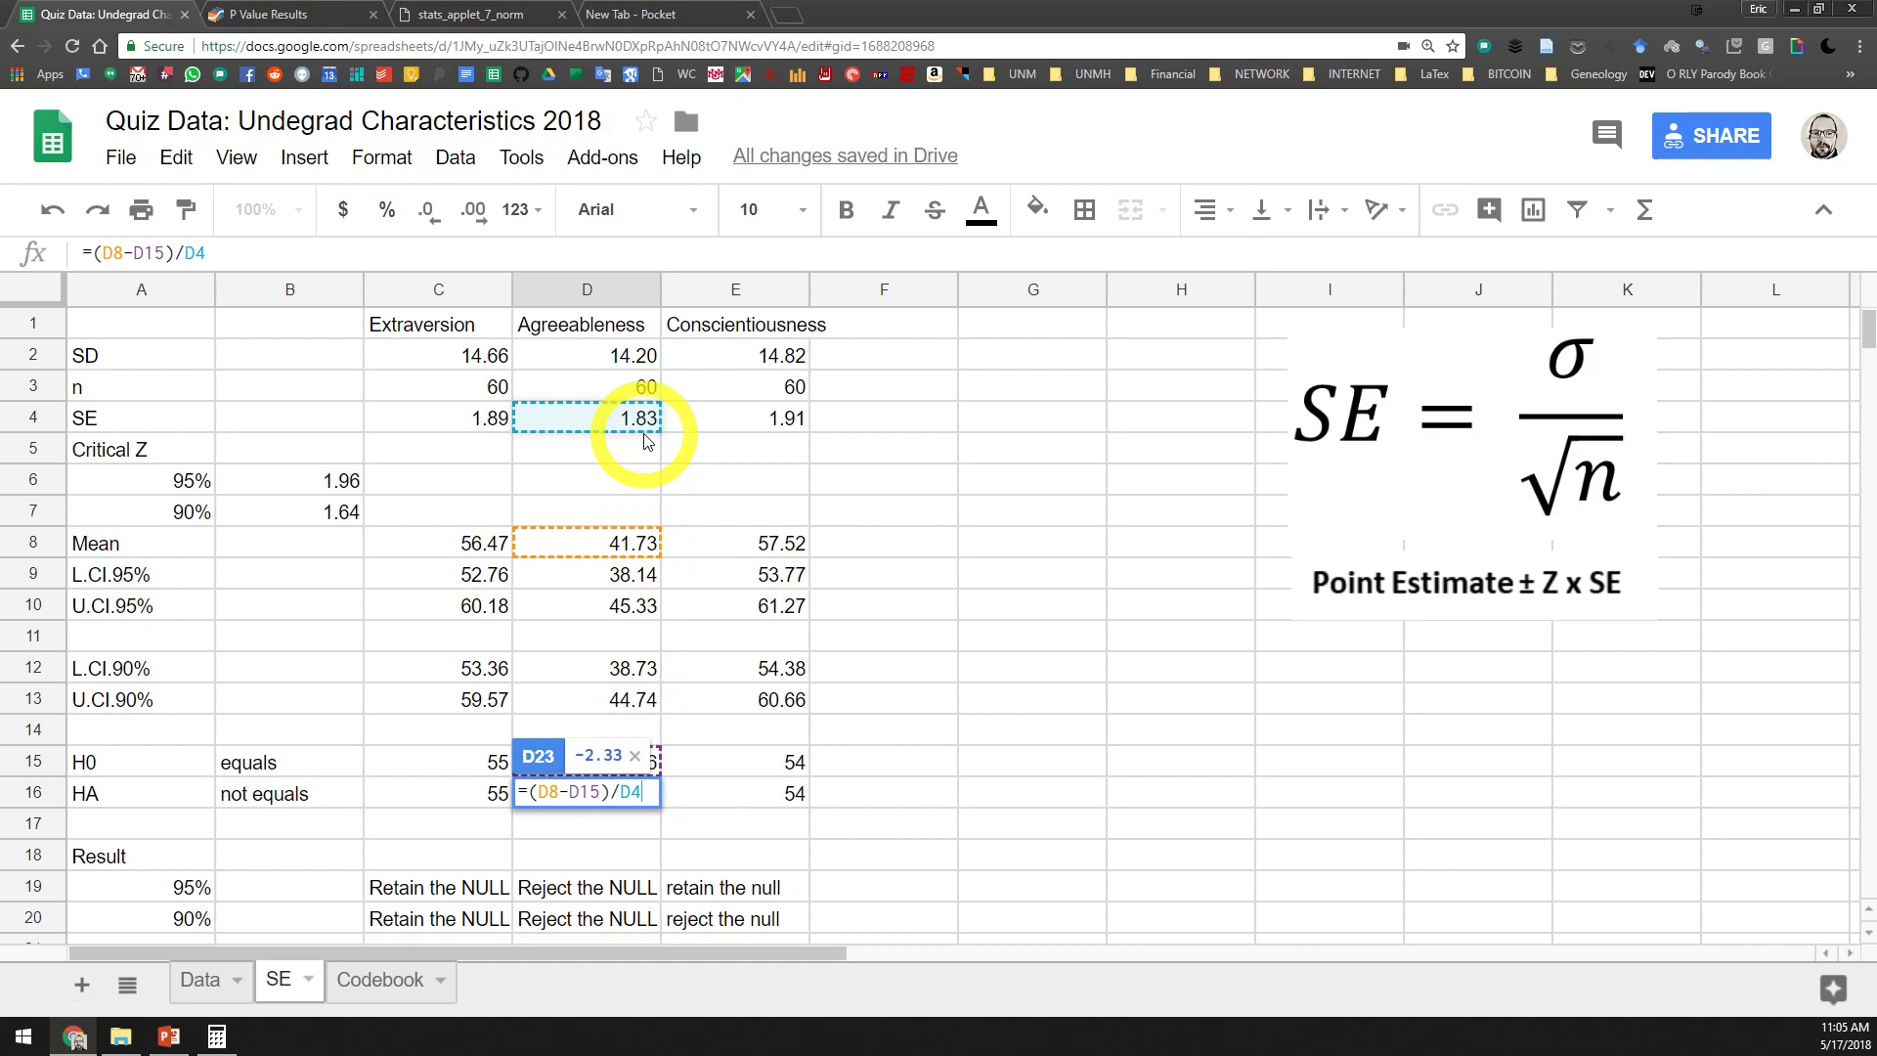
scroll(645, 587, "down", 3)
key("Escape")
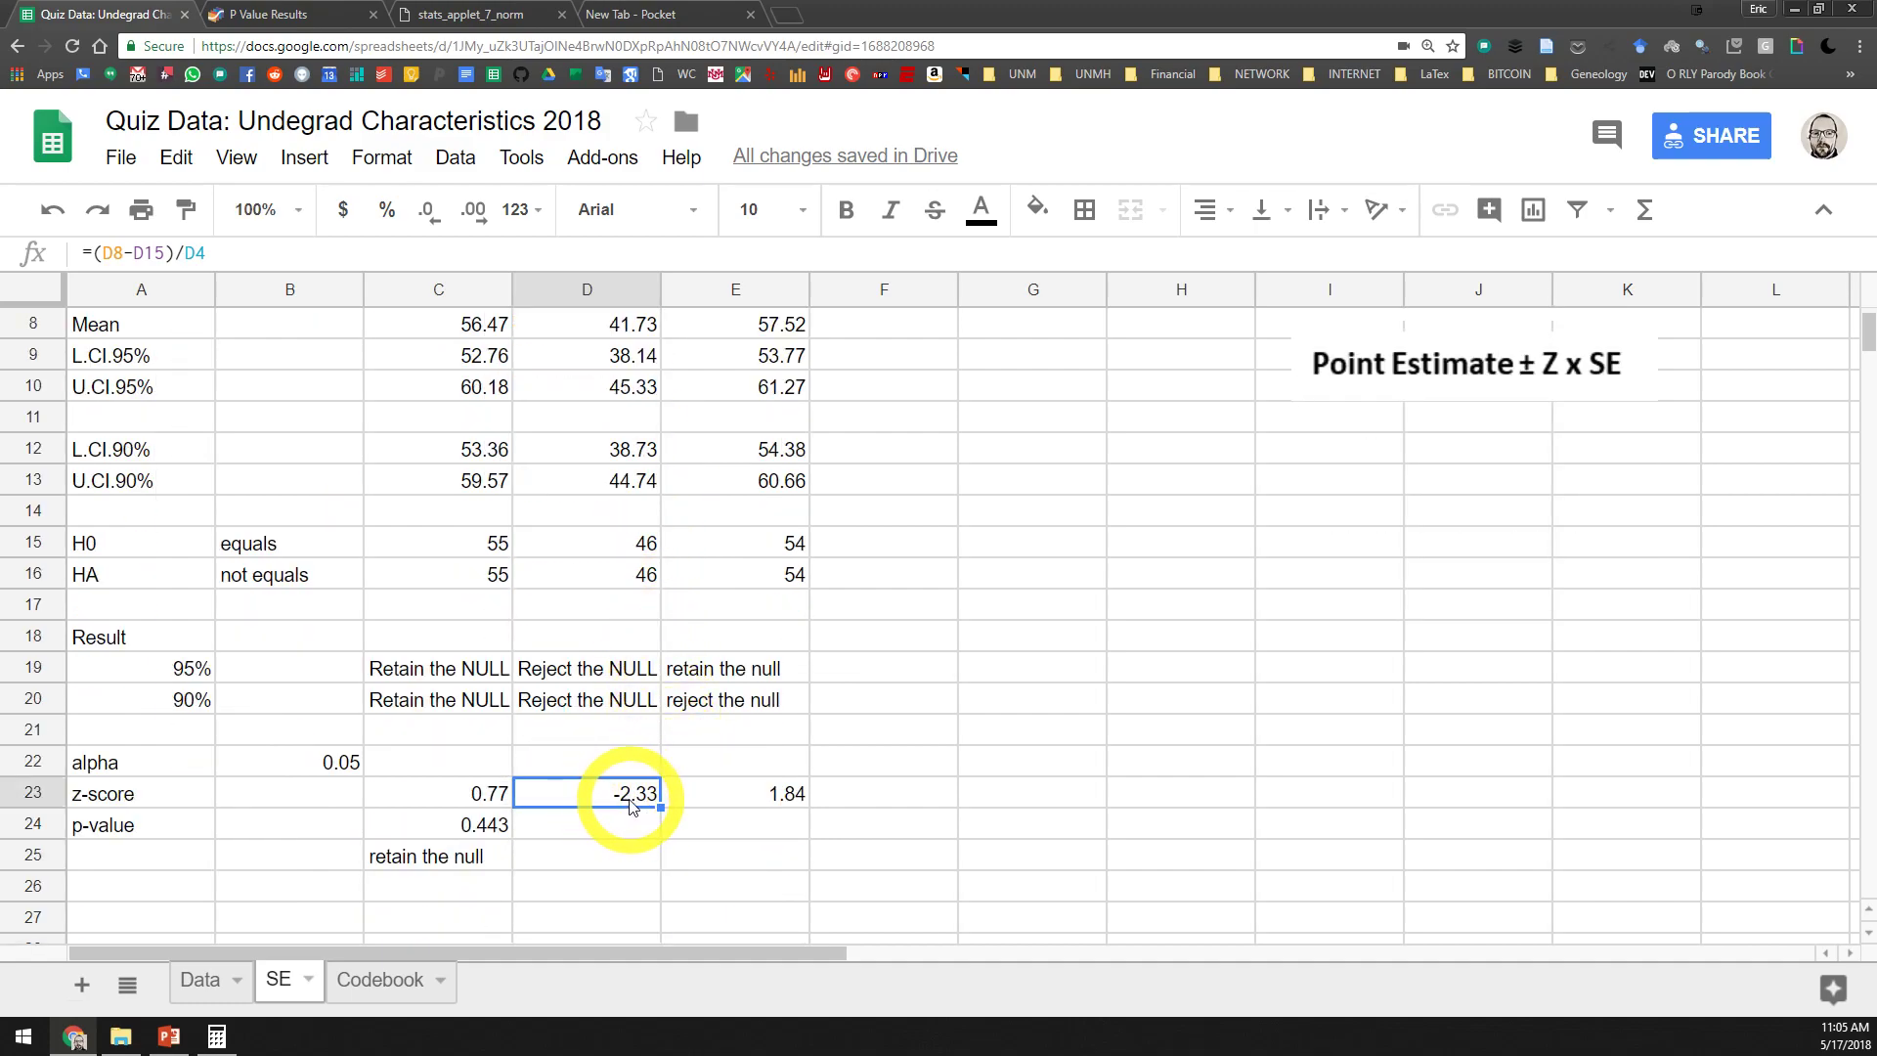
Switch to the GraphPad P value calculator and compute the P value from a Z of -2.33
left_click(628, 824)
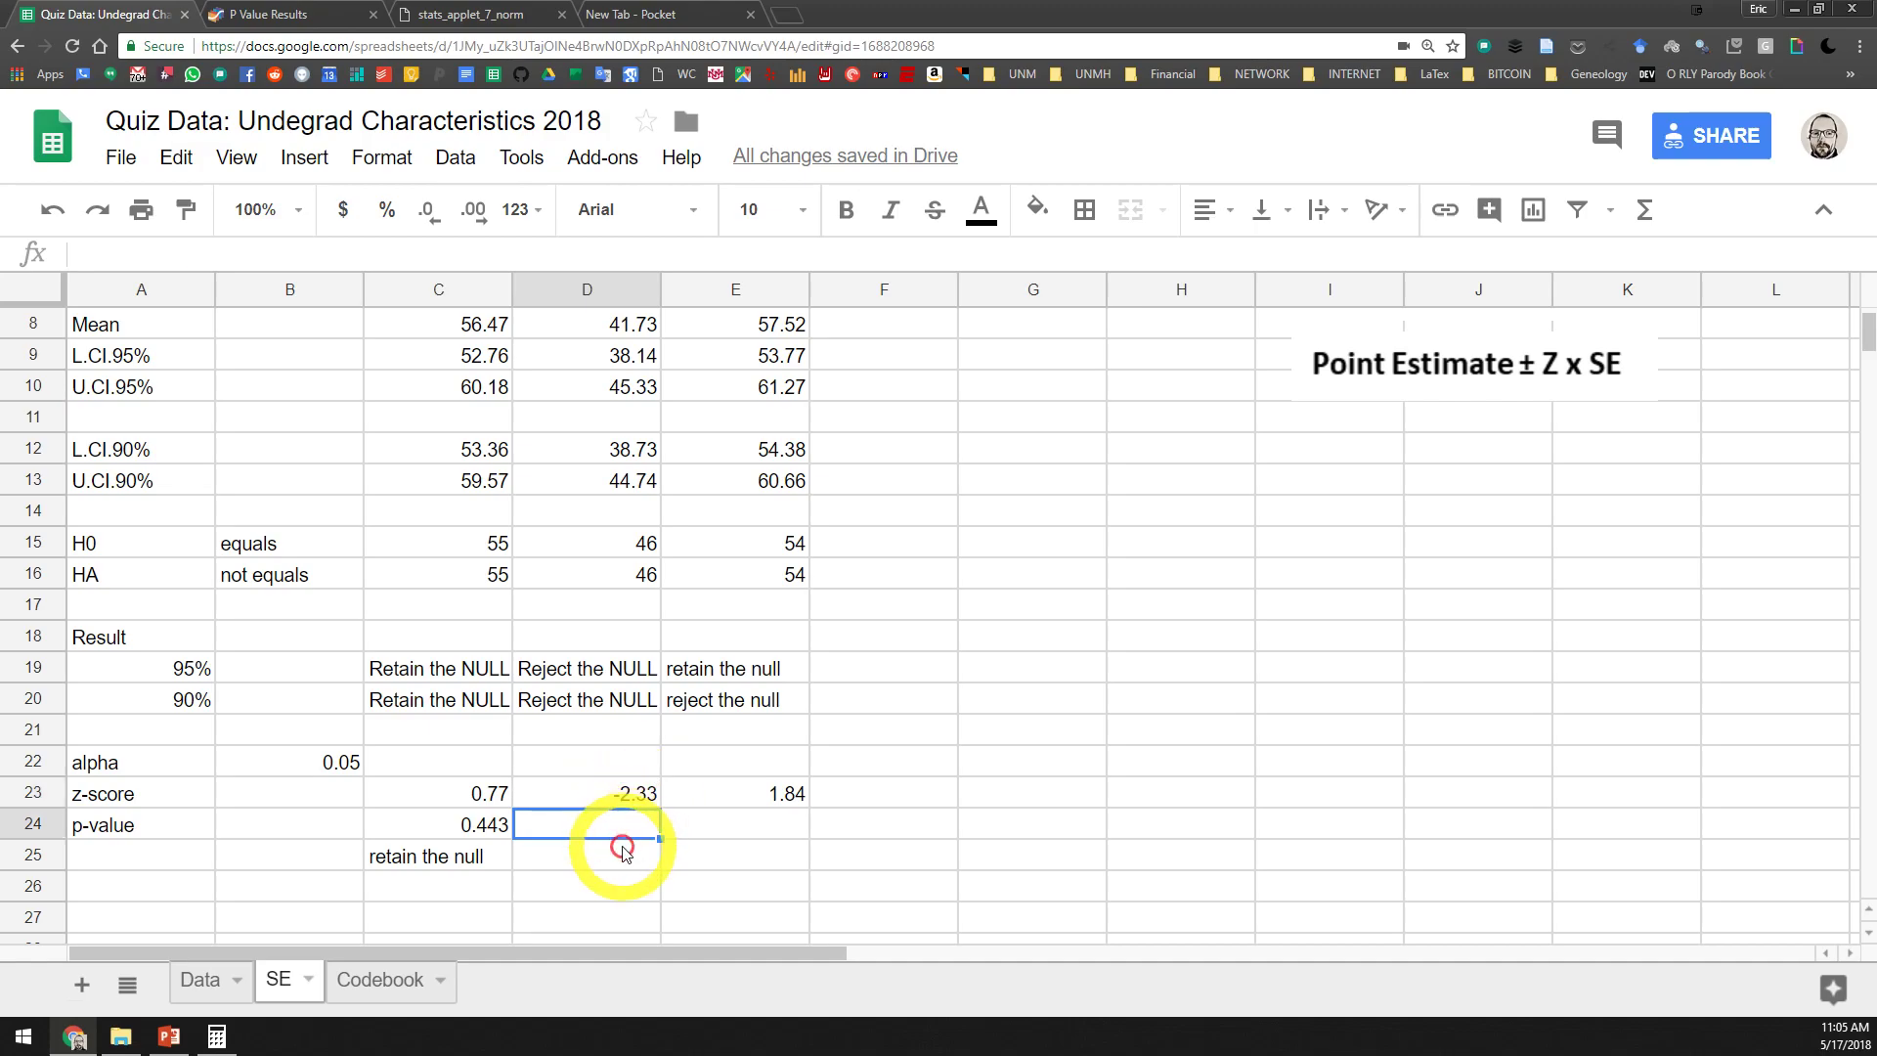
left_click(269, 15)
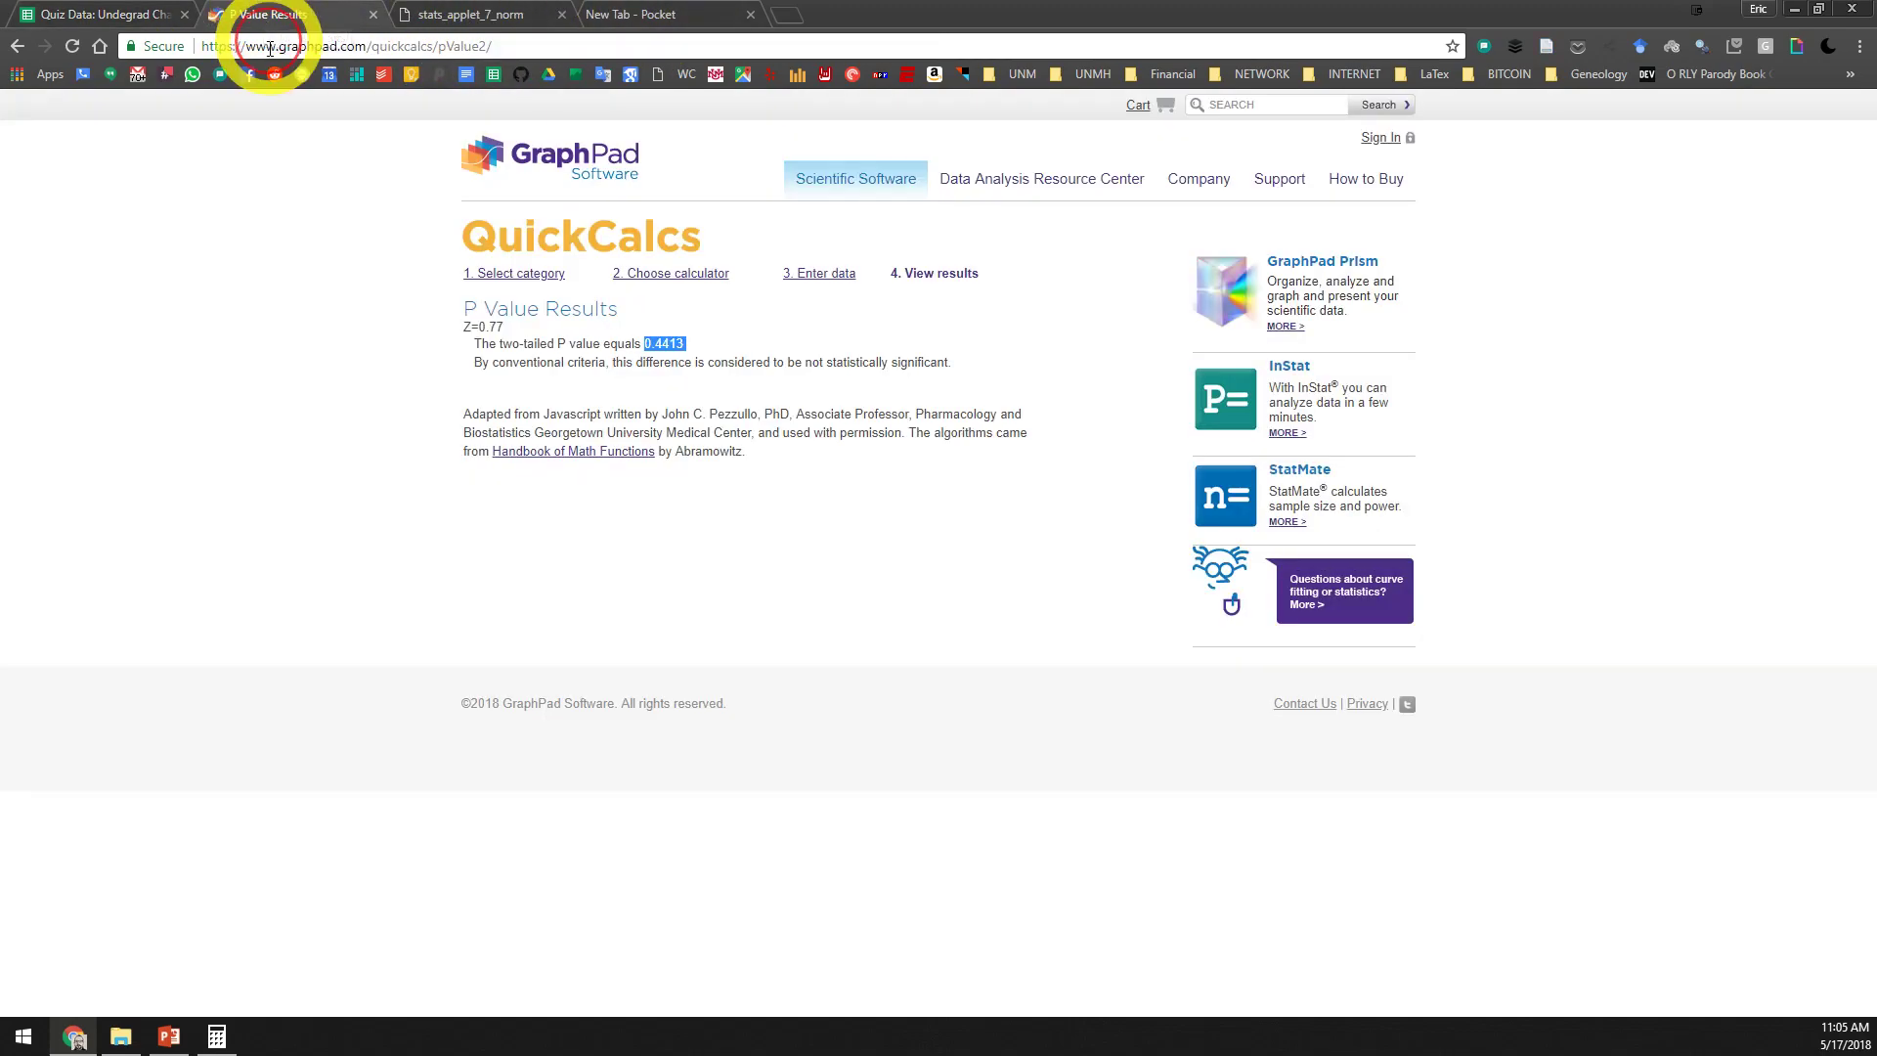
left_click(17, 46)
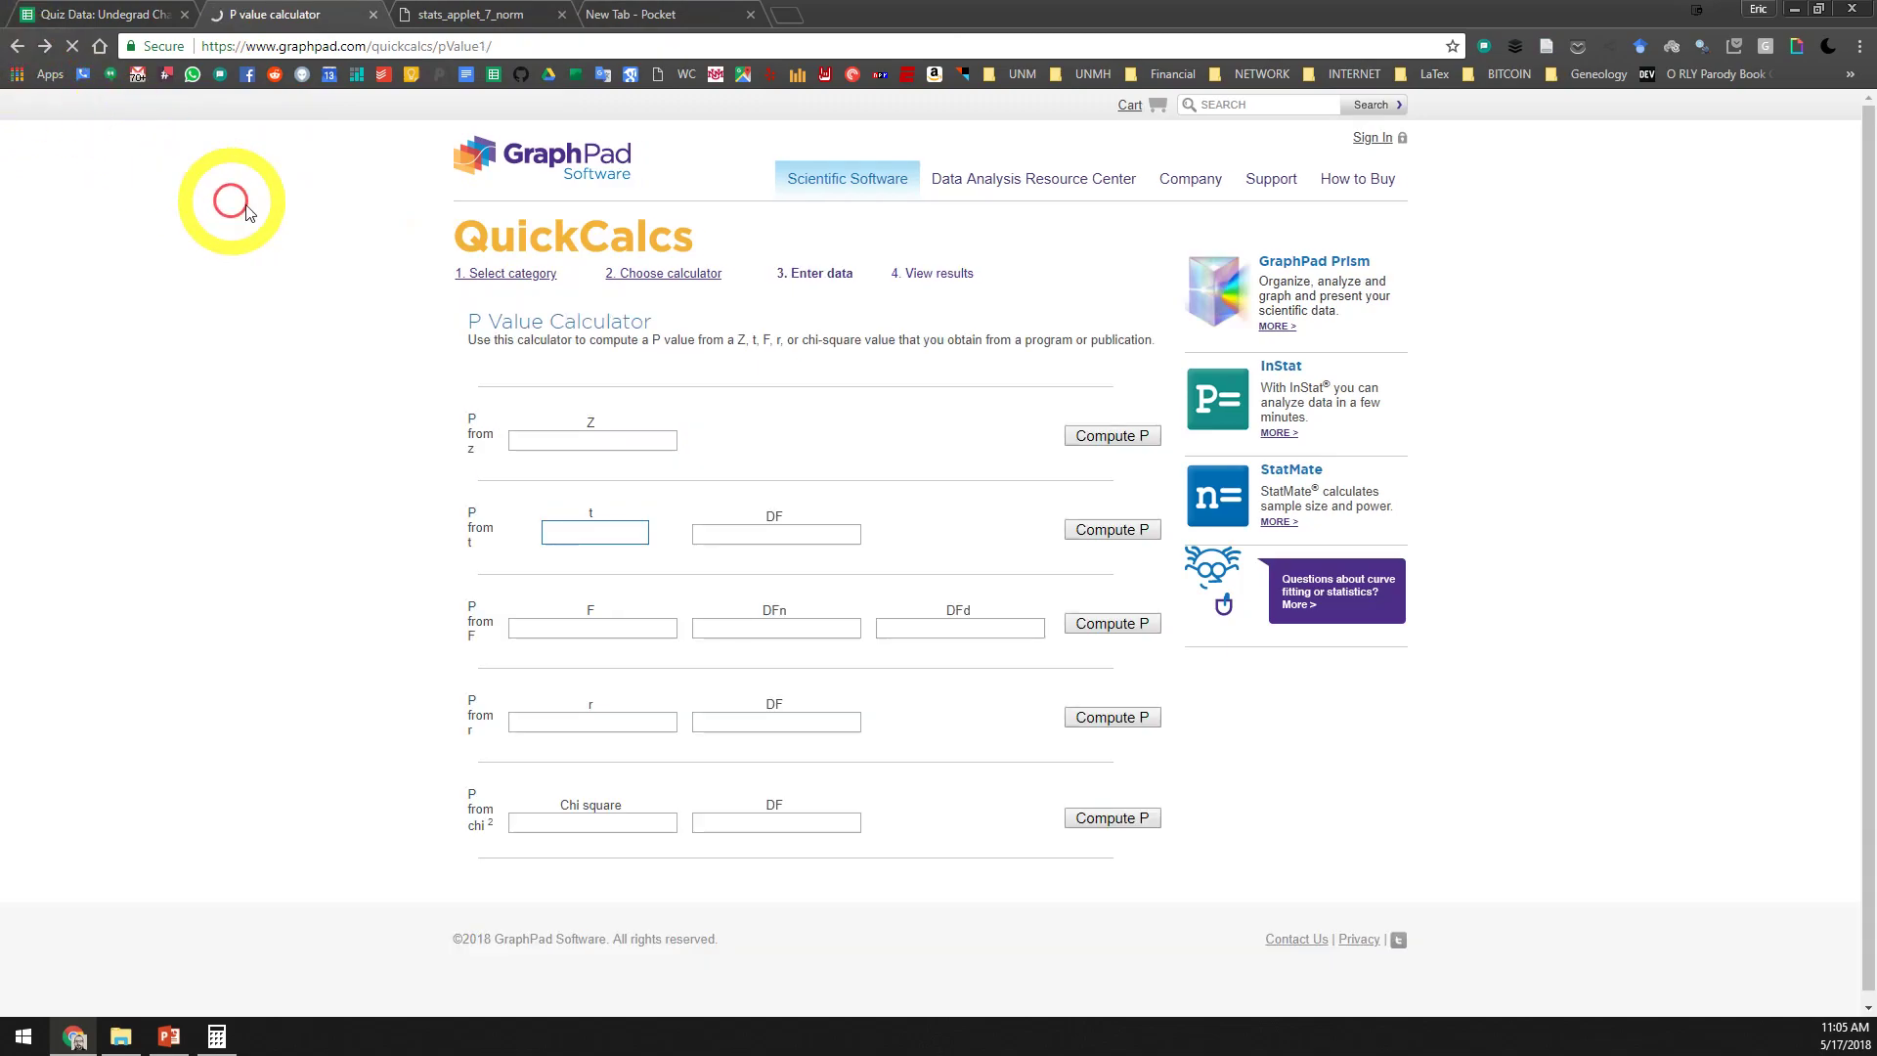
left_click(669, 447)
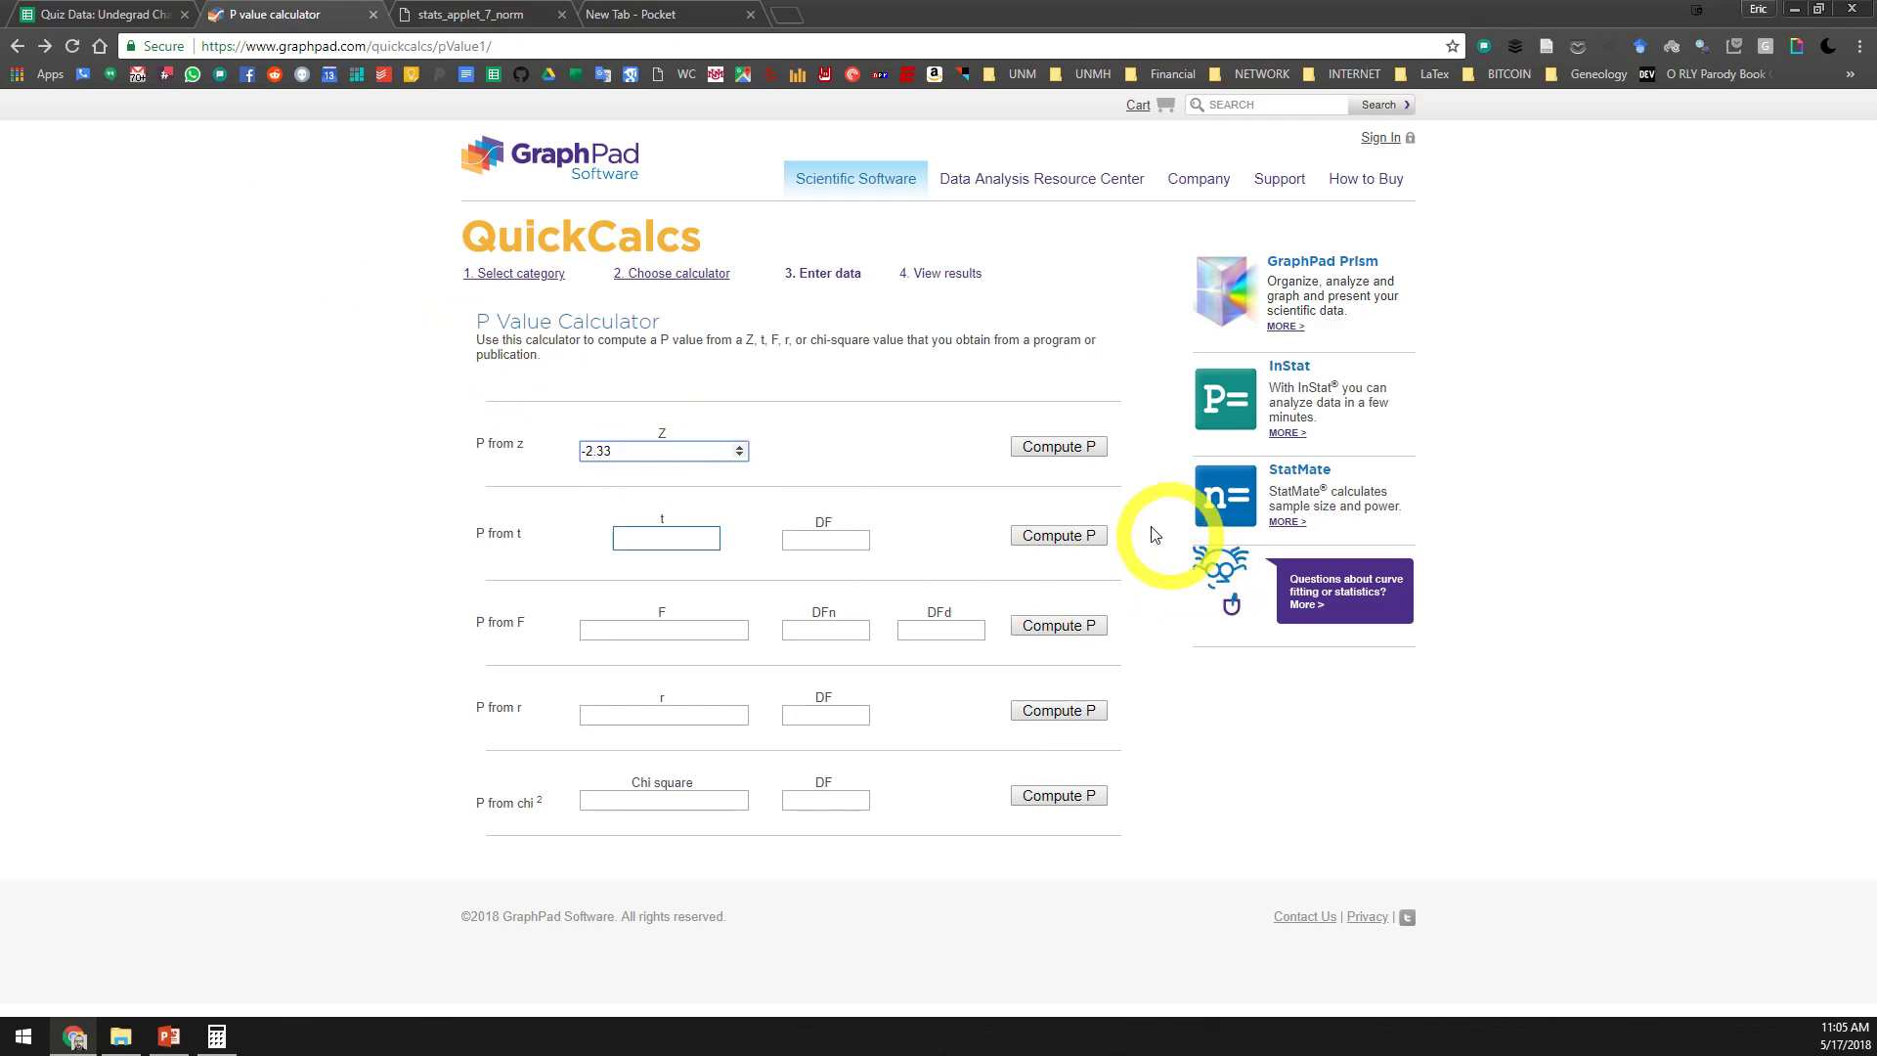
left_click(1059, 446)
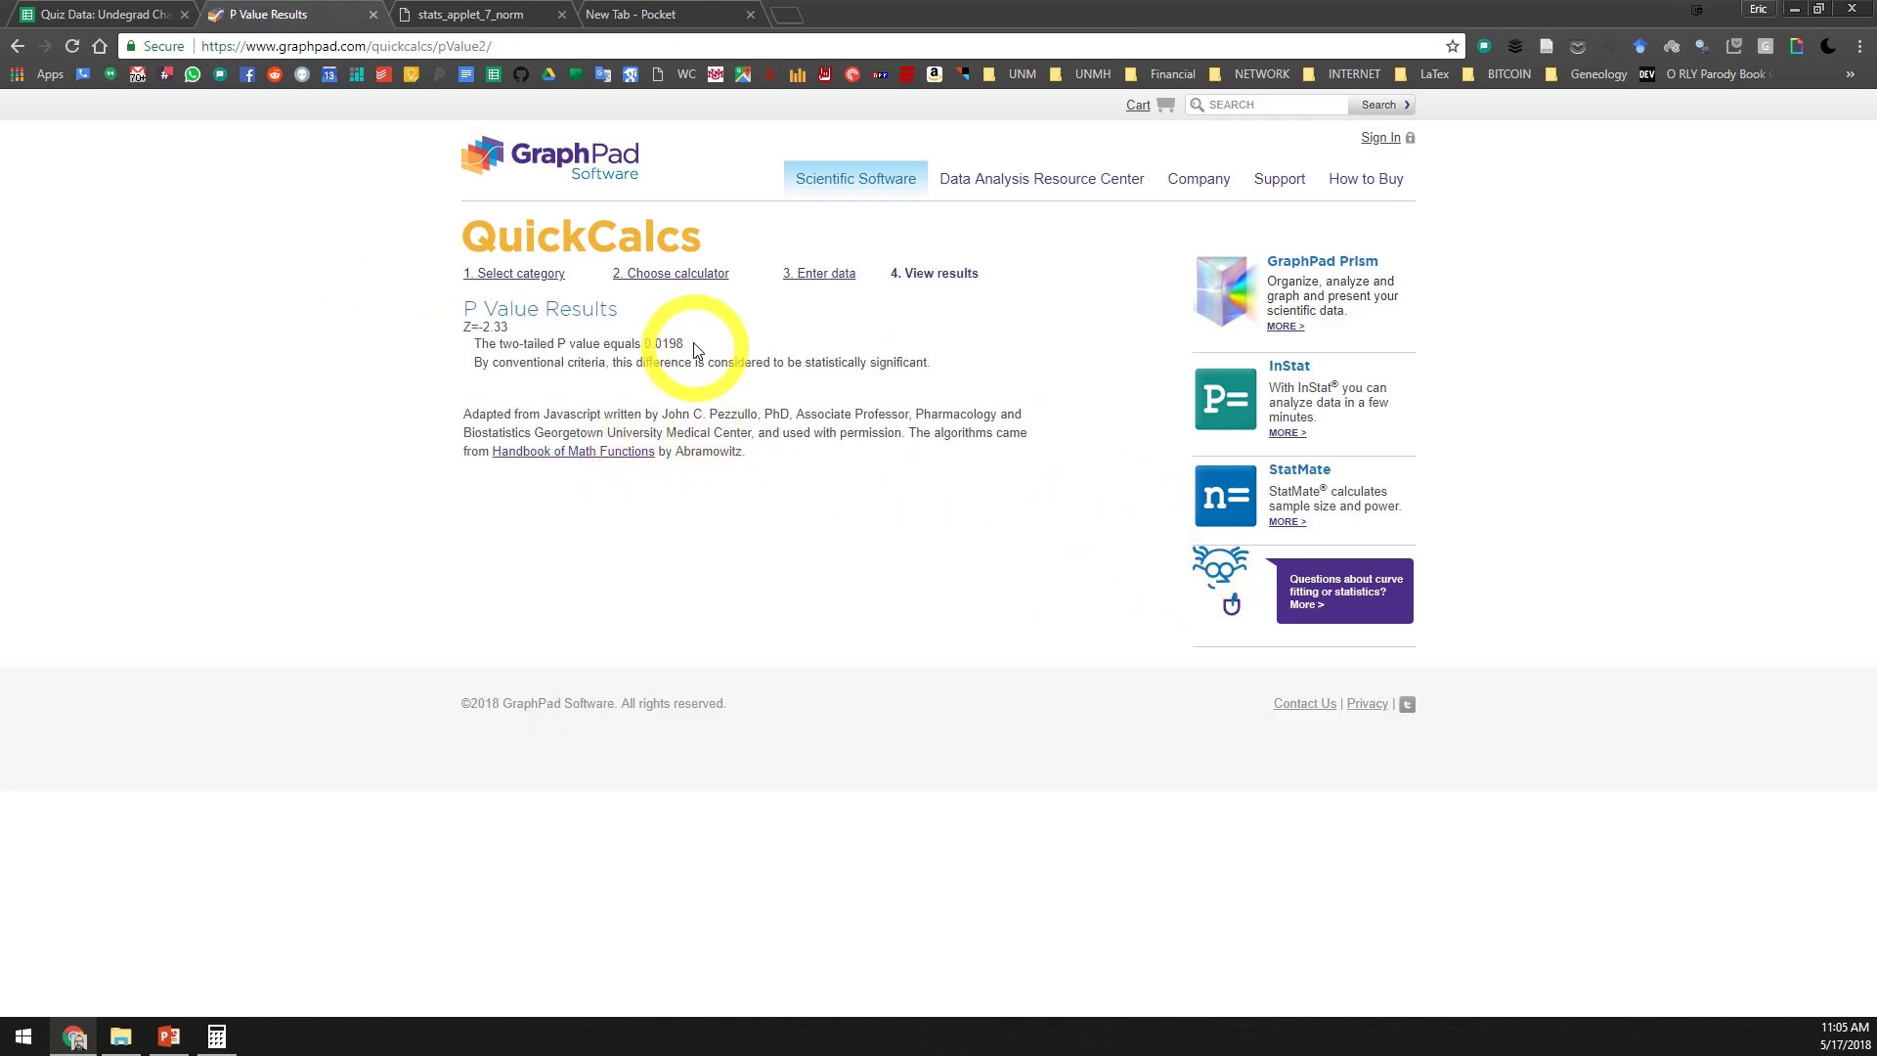
Copy the two-tailed P value 0.0198 into D24 of the quiz data spreadsheet as Agreeableness's p-value
left_click_drag(642, 346, 687, 343)
key("ctrl+c")
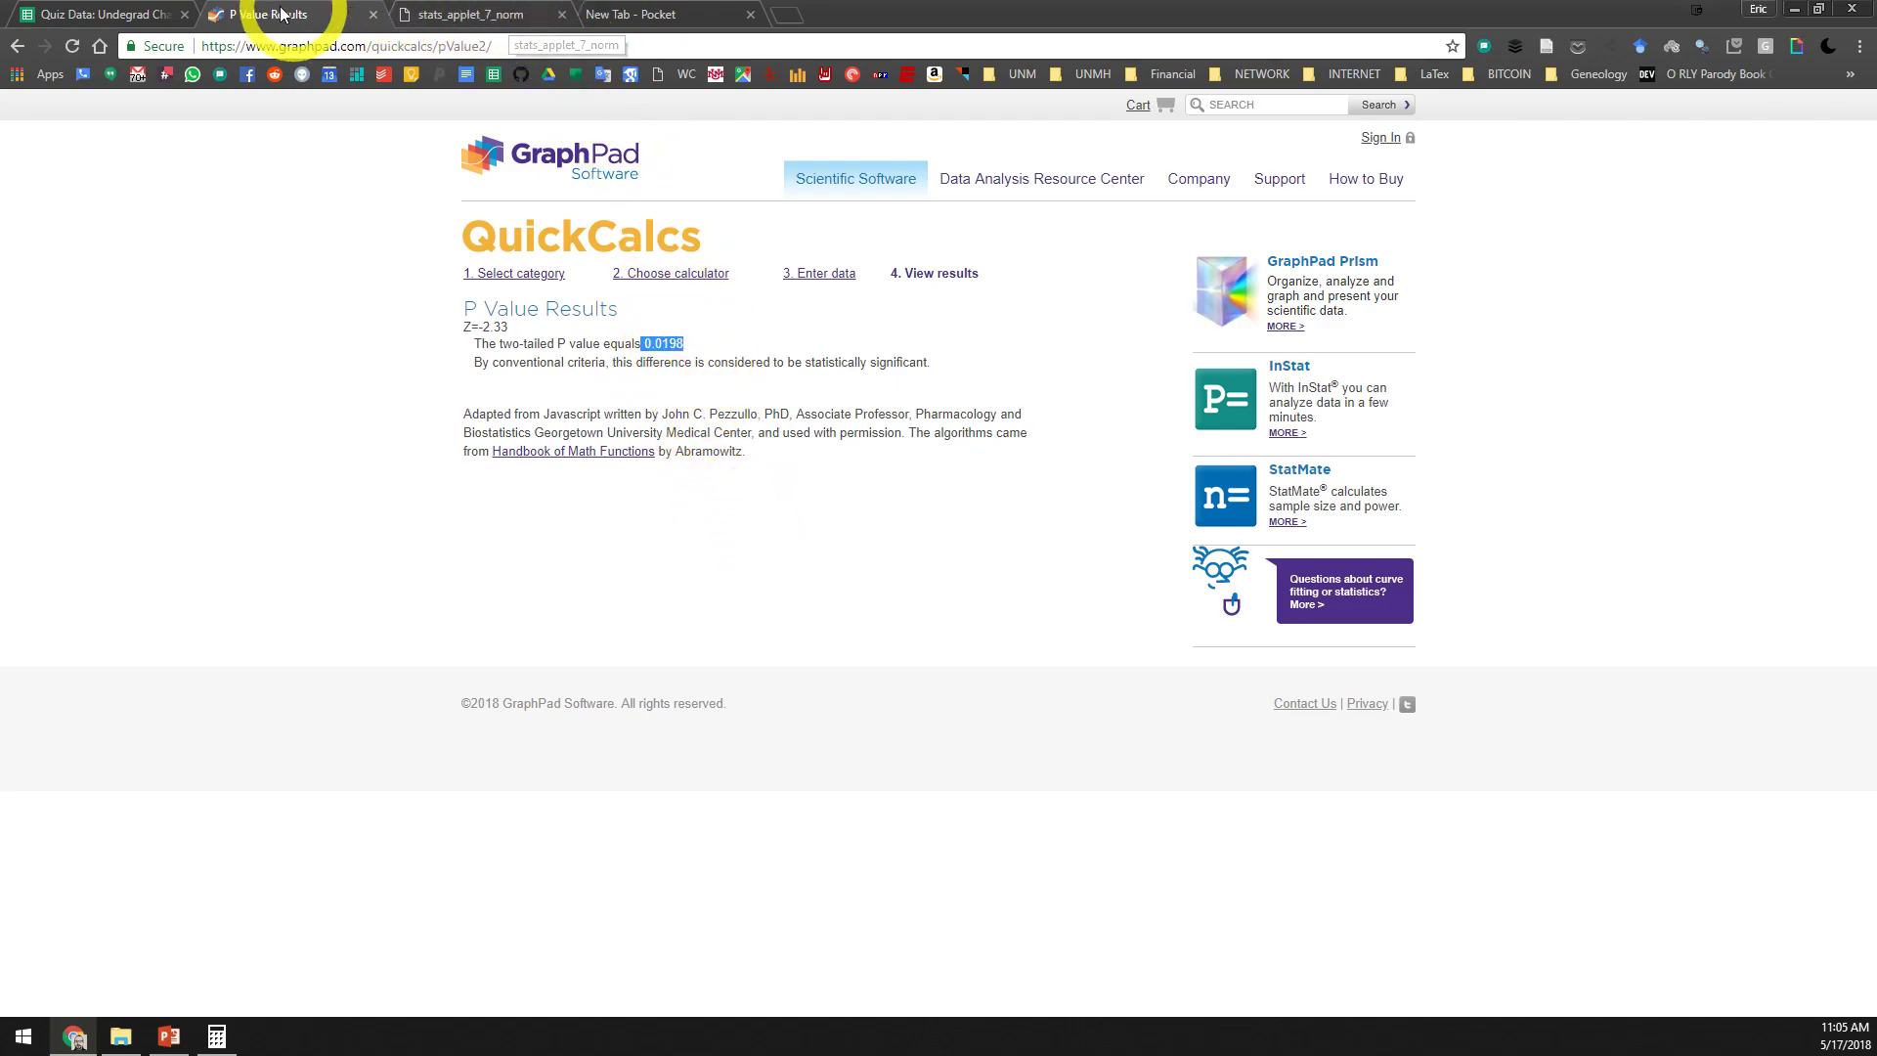
left_click(126, 8)
left_click(645, 843)
key("ctrl+v")
left_click(625, 860)
left_click(596, 837)
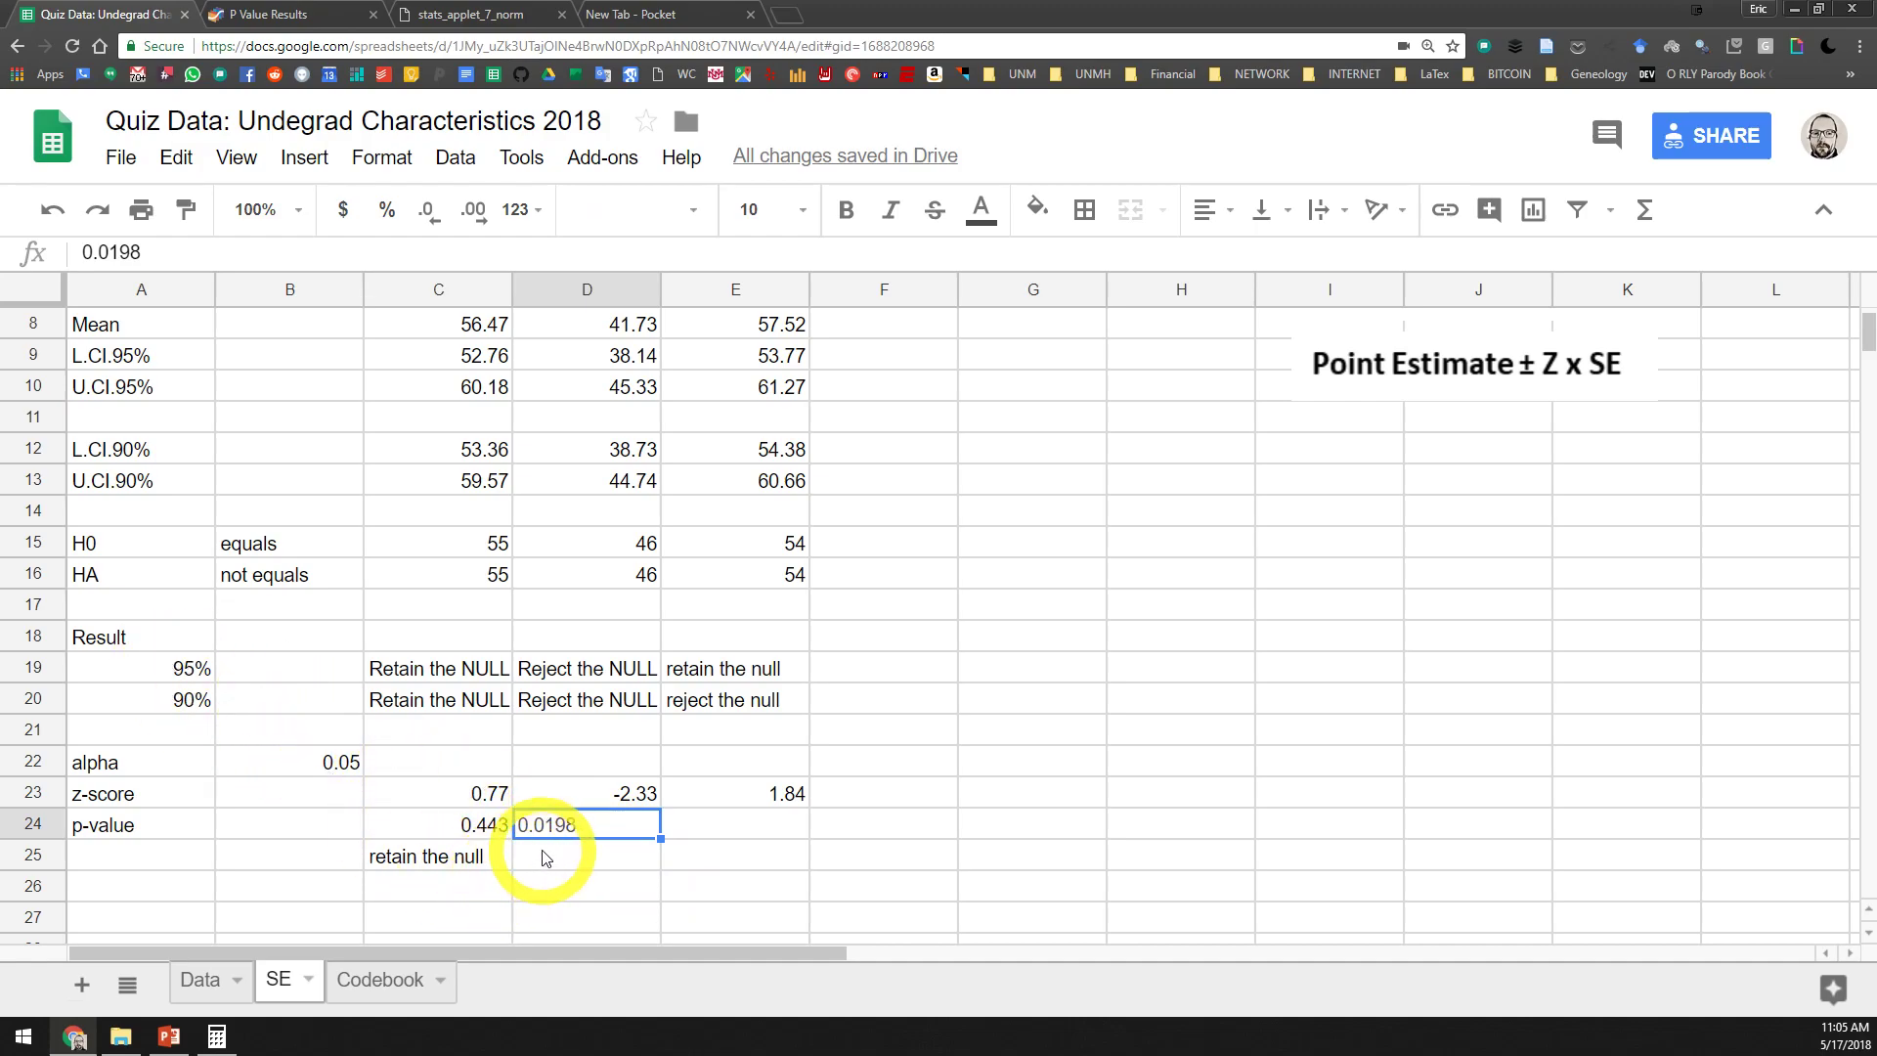
Enter "reject the null" as Agreeableness's conclusion in D25 and select its H0 value in D15
left_click(571, 862)
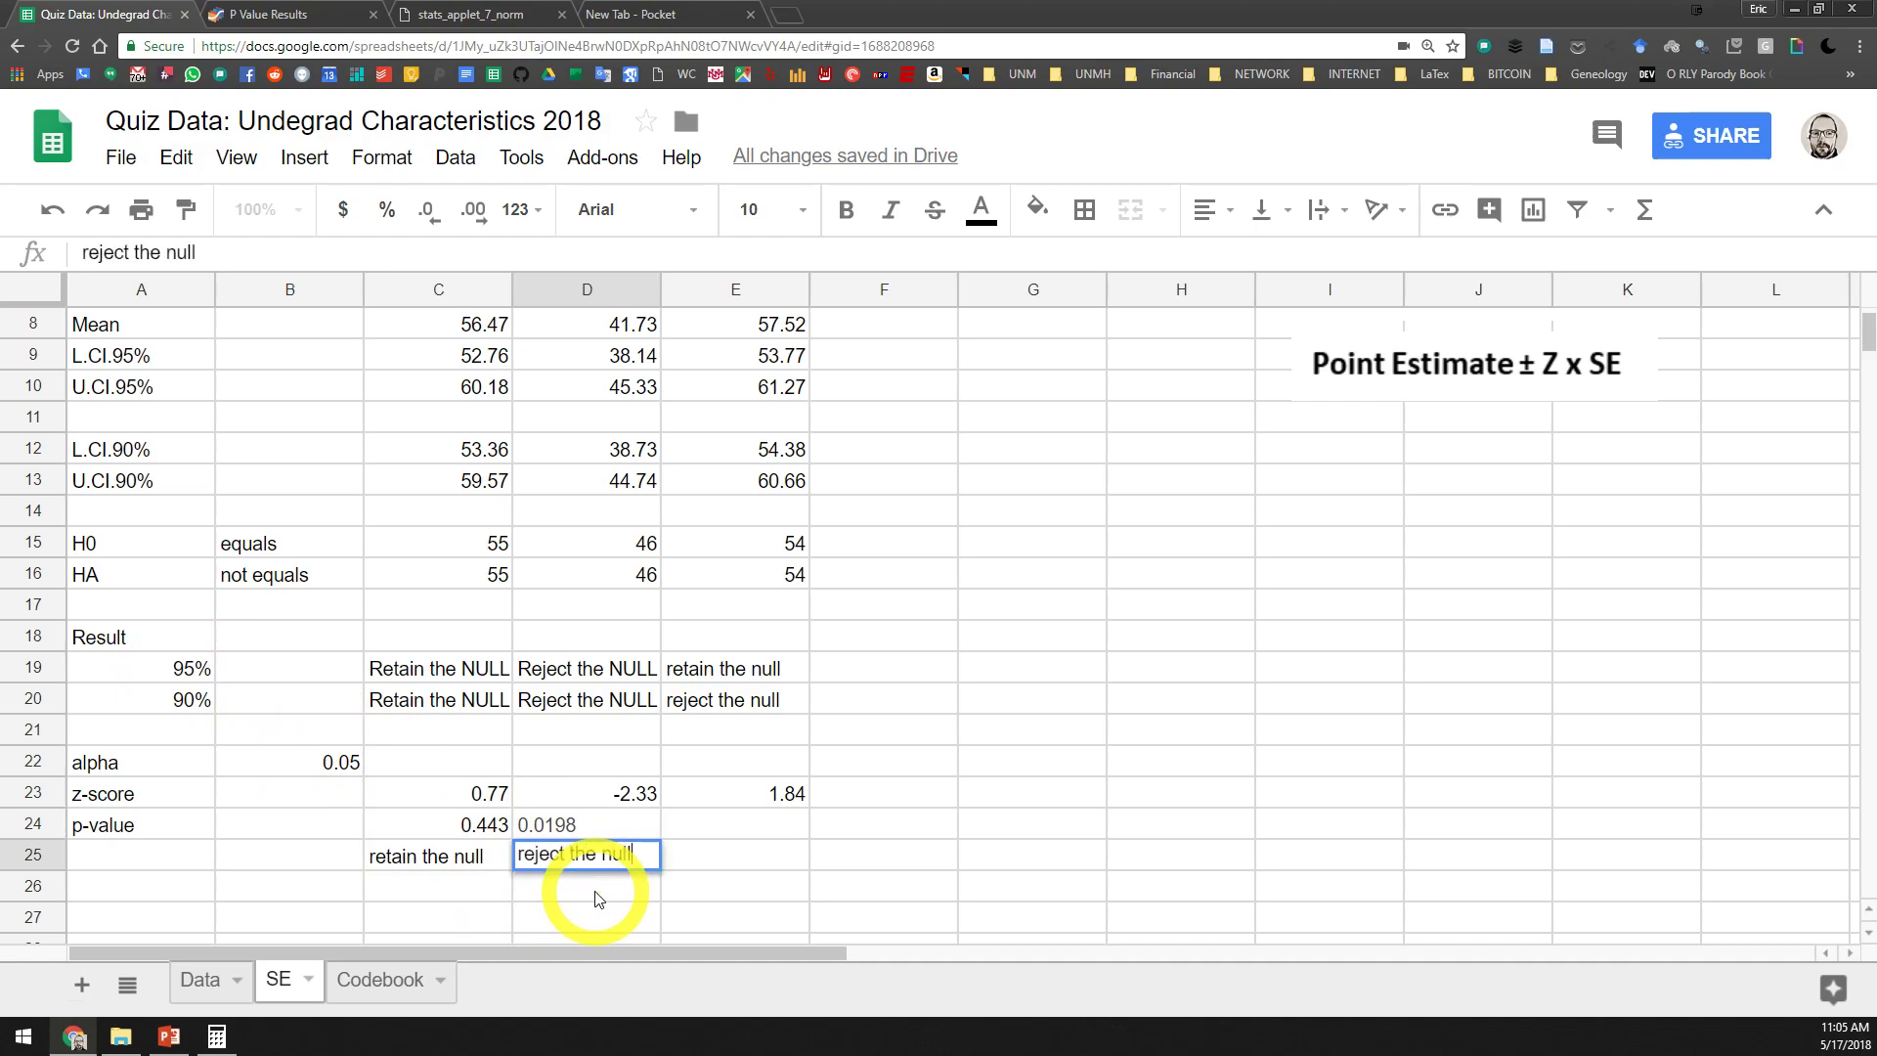
key("Return")
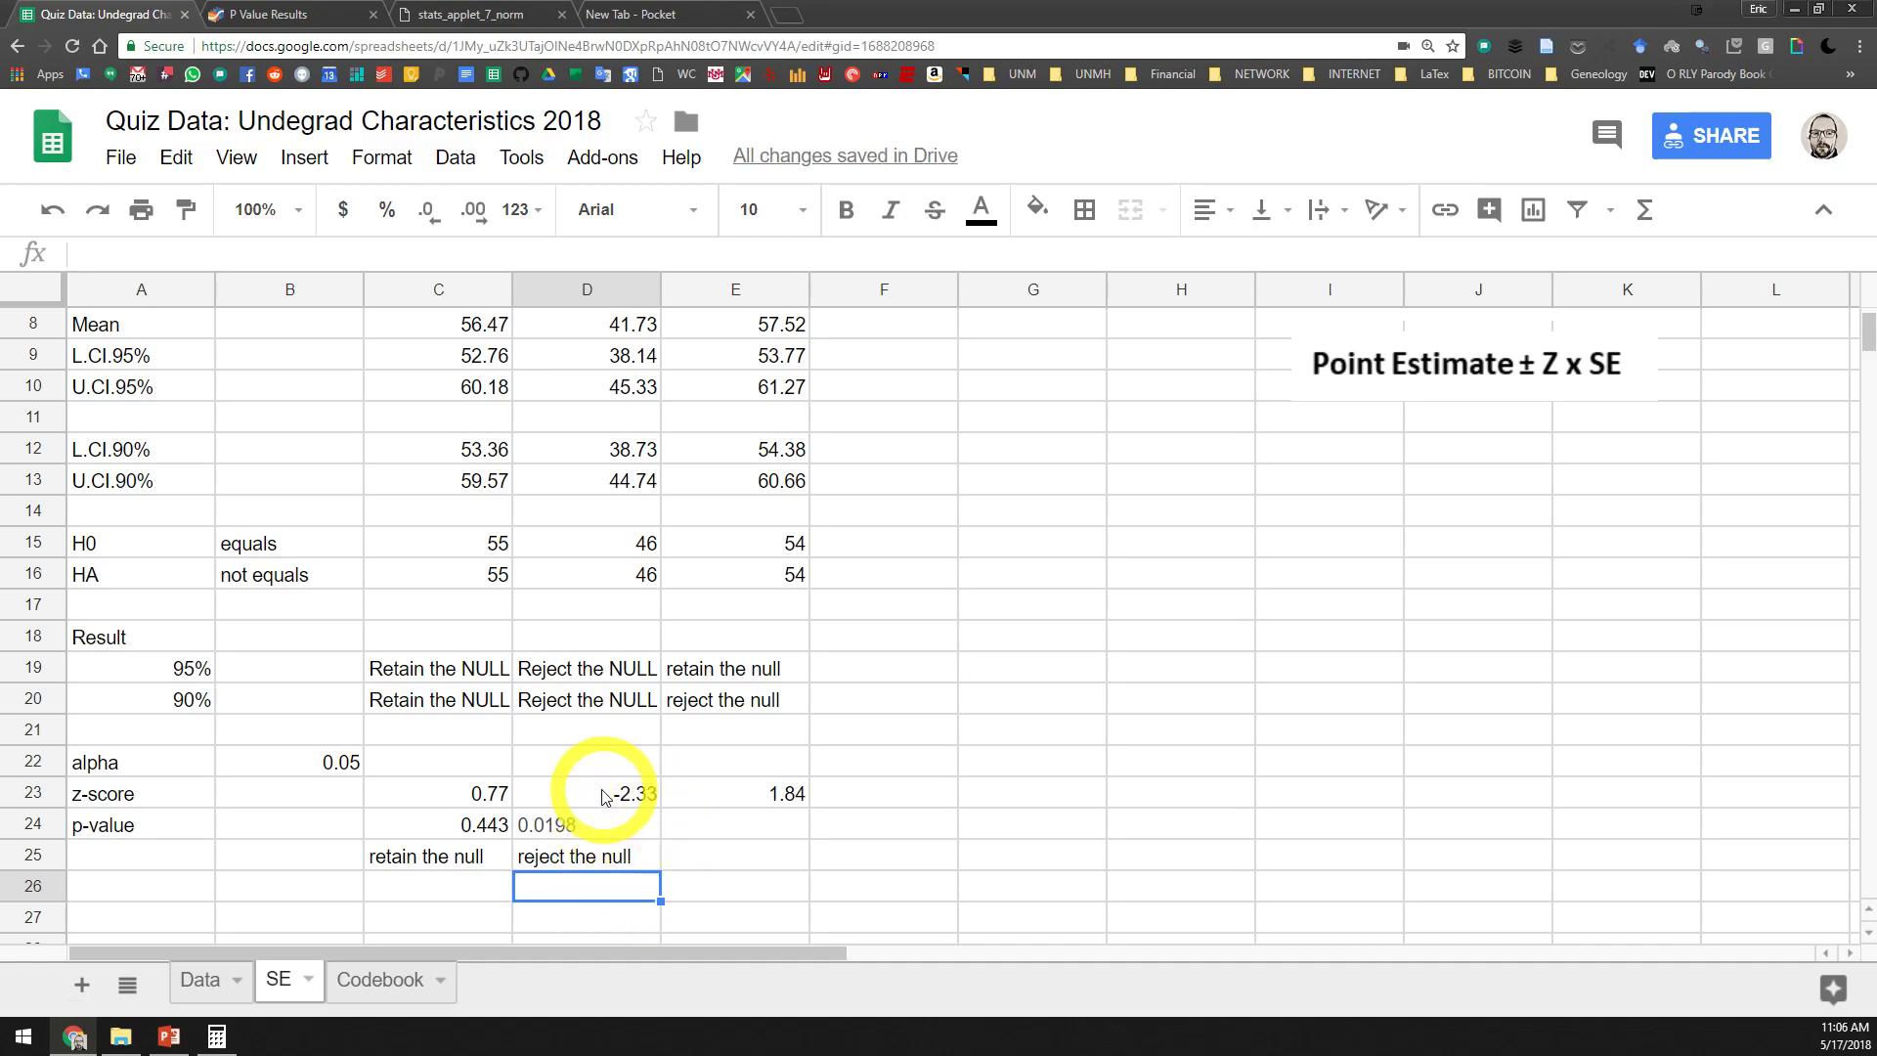
scroll(600, 839, "up", 1)
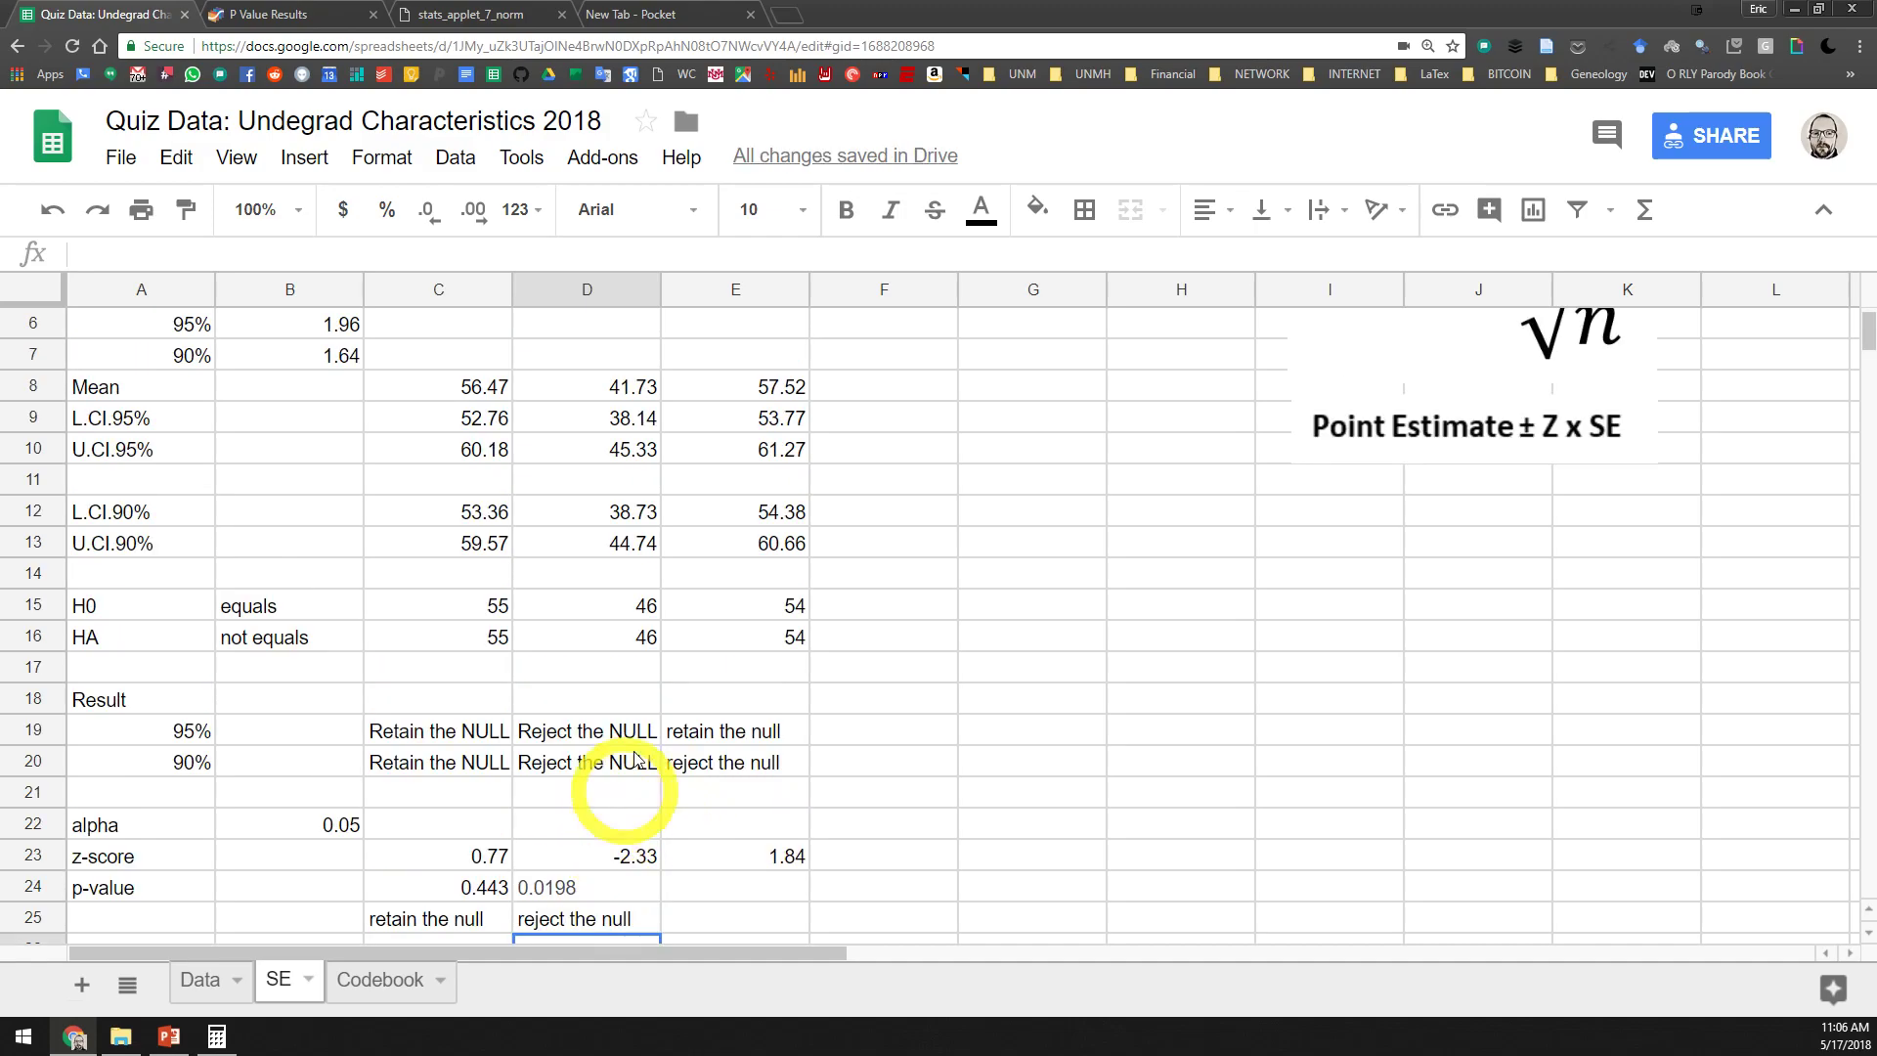
left_click(643, 612)
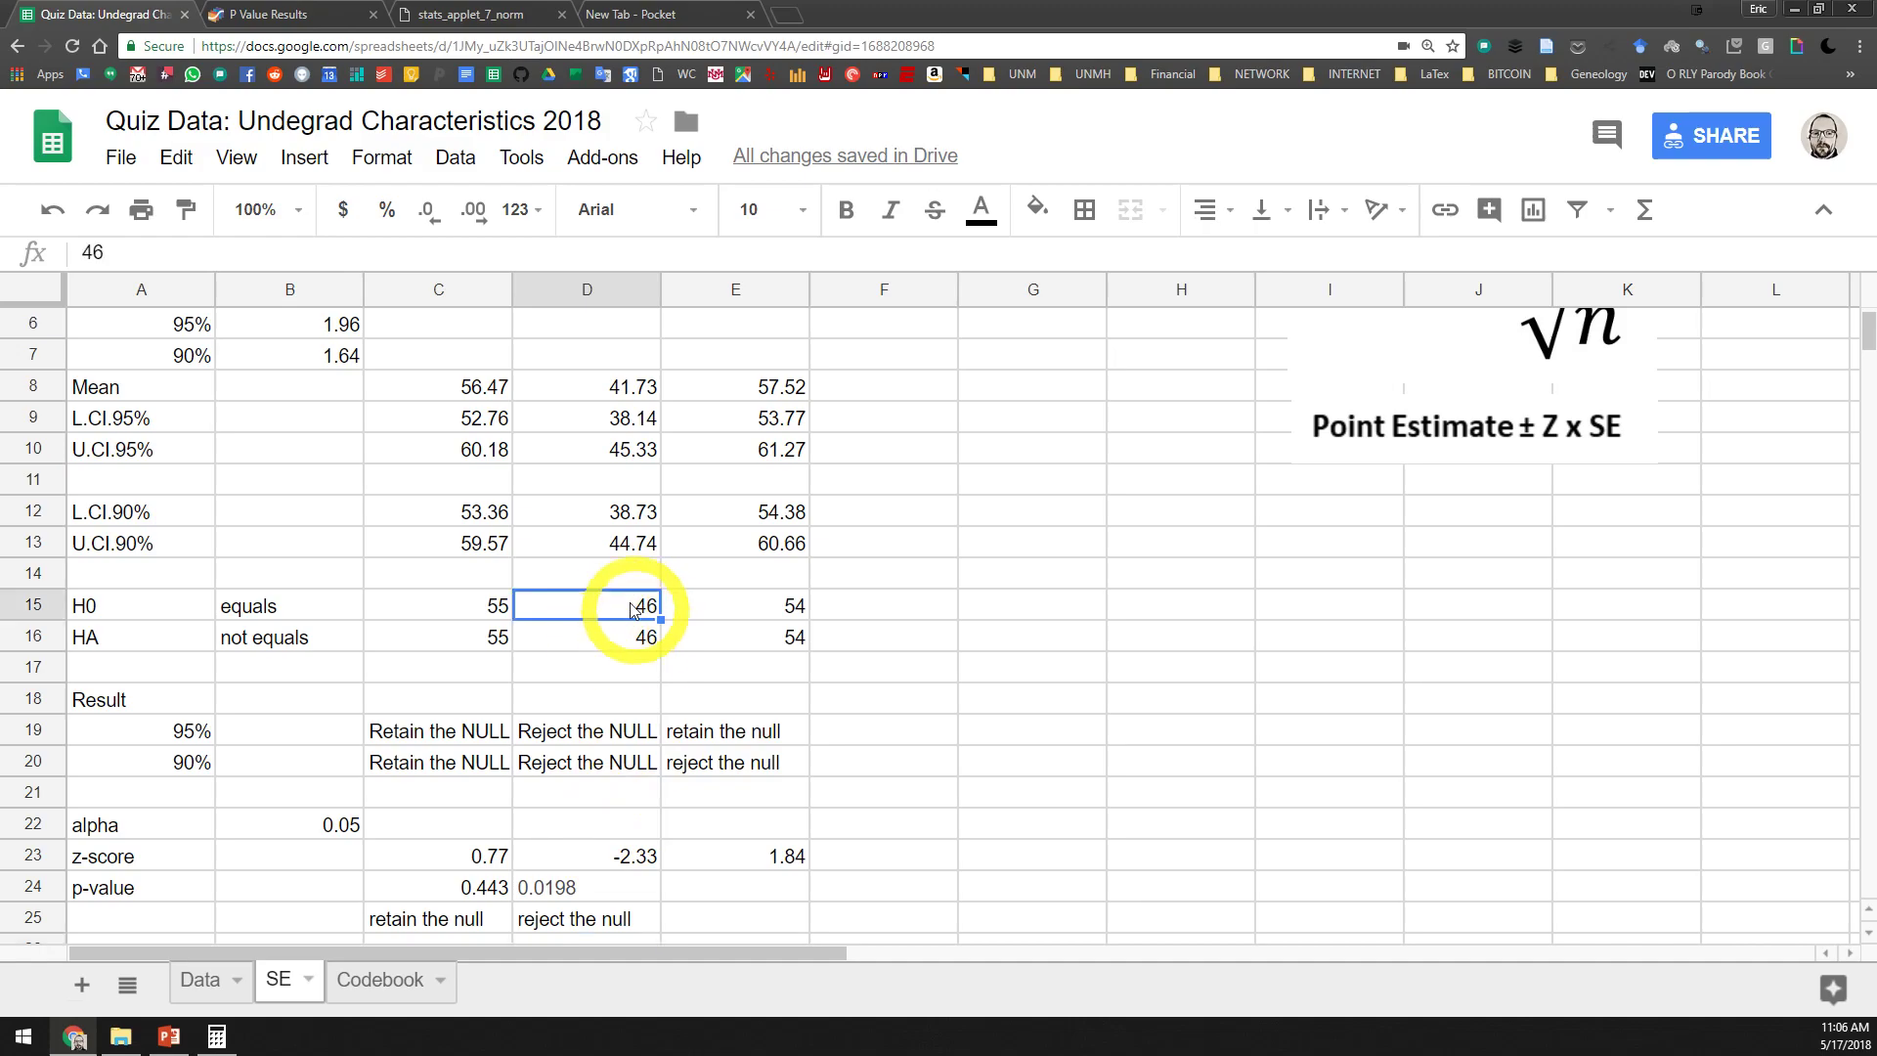
Switch to the GraphPad P value calculator and compute the P value from Conscientiousness's Z of 1.84
scroll(685, 833, "down", 1)
scroll(682, 832, "down", 1)
left_click(738, 762)
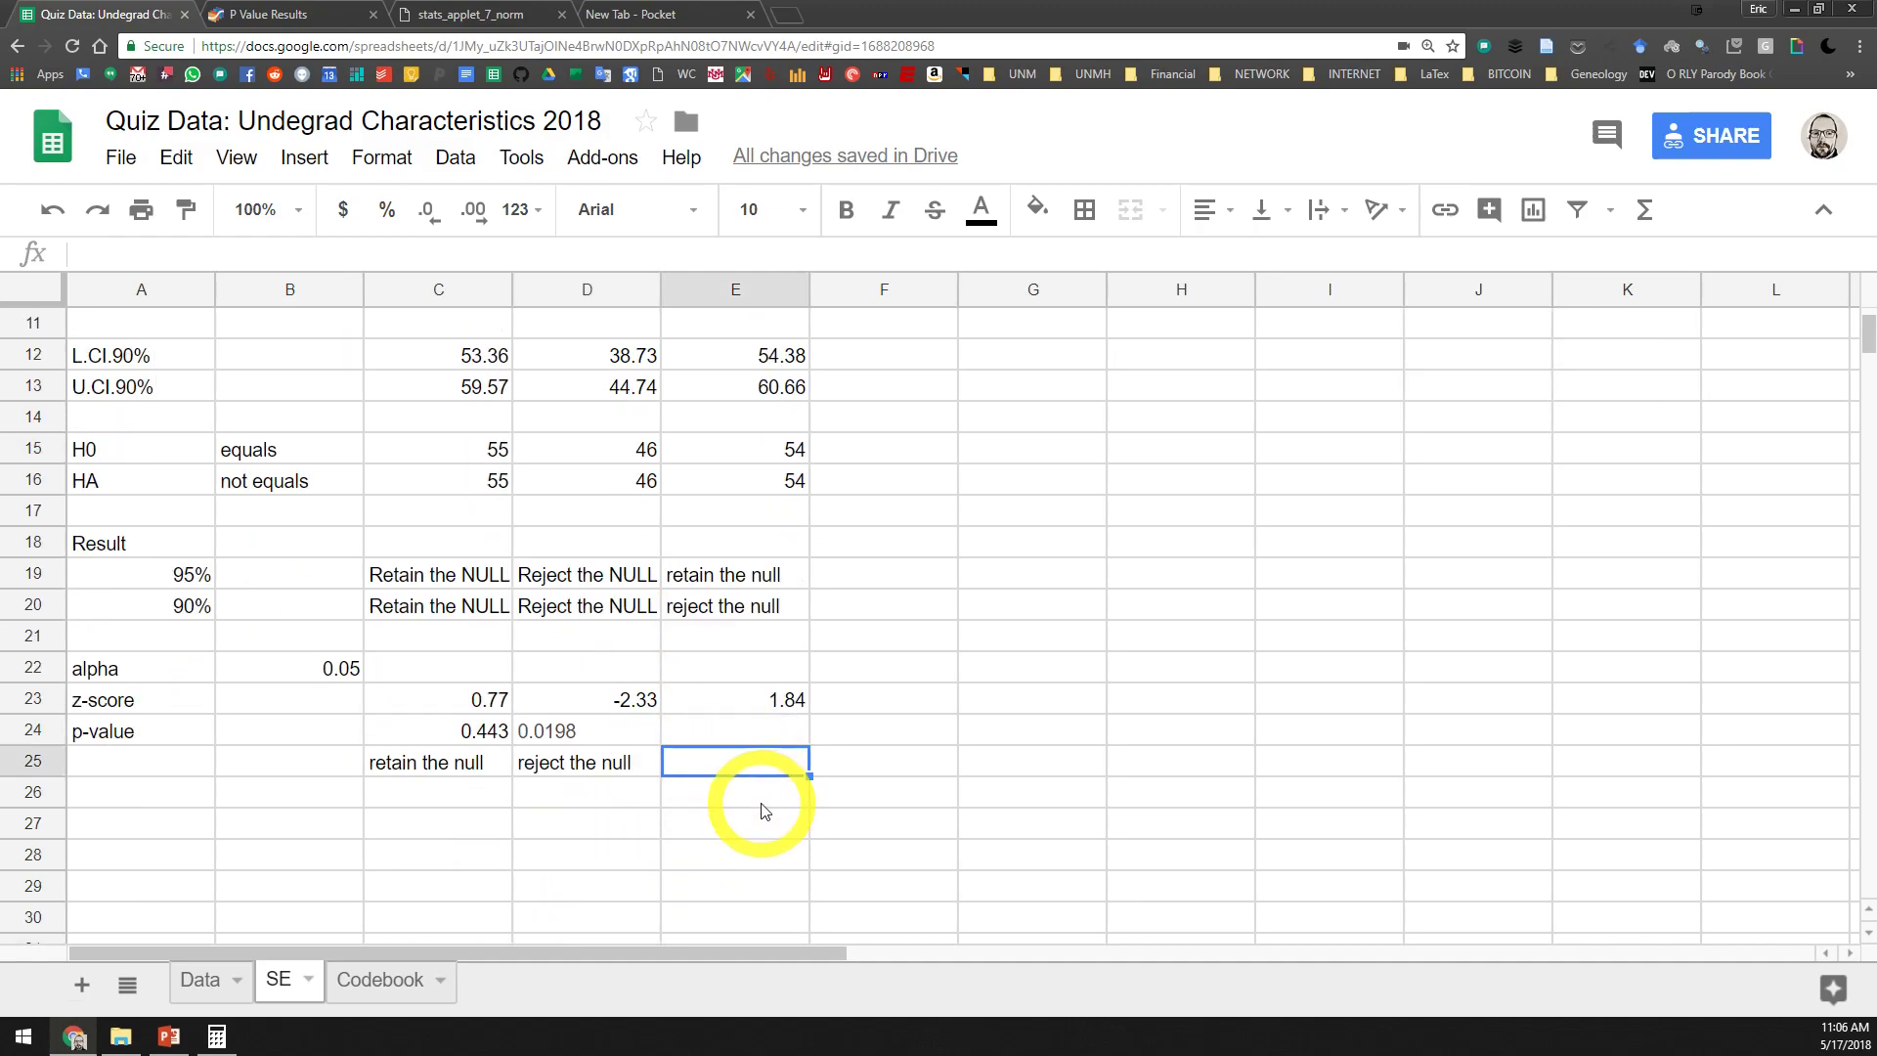
scroll(760, 790, "up", 1)
scroll(761, 790, "down", 1)
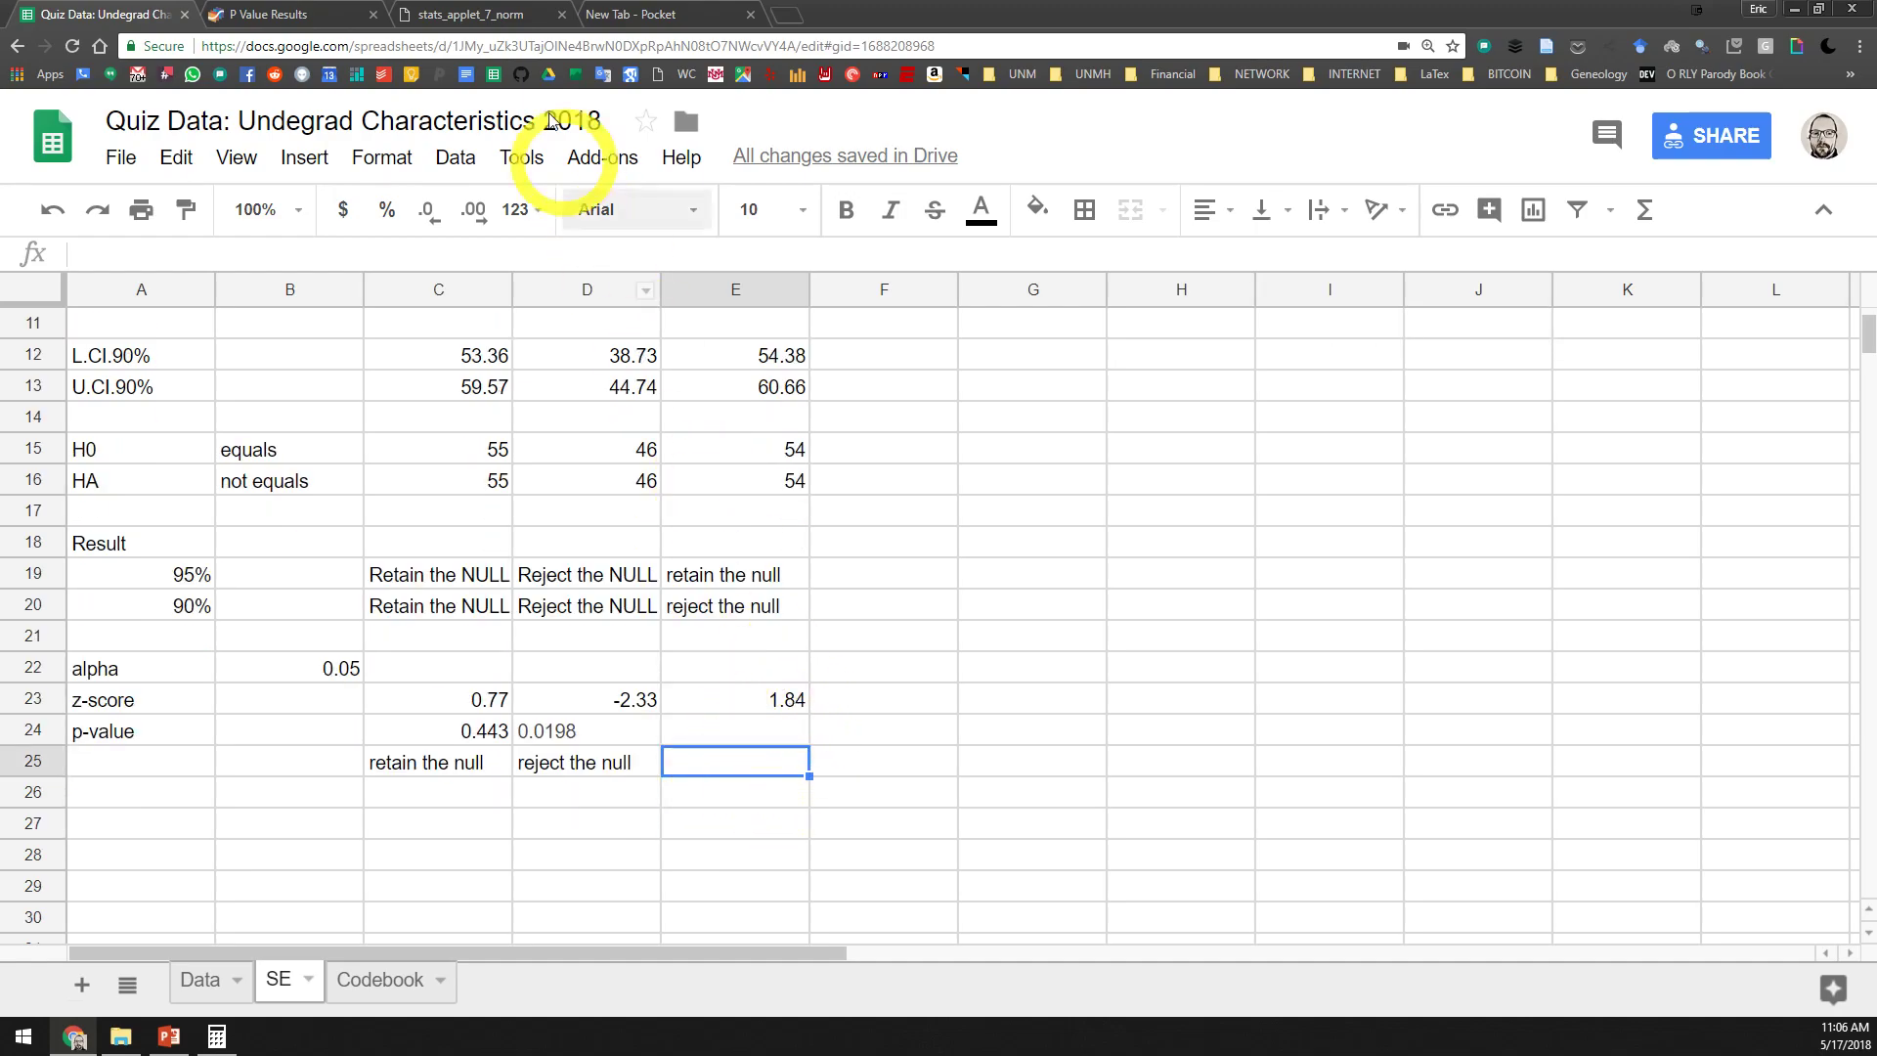
left_click(472, 27)
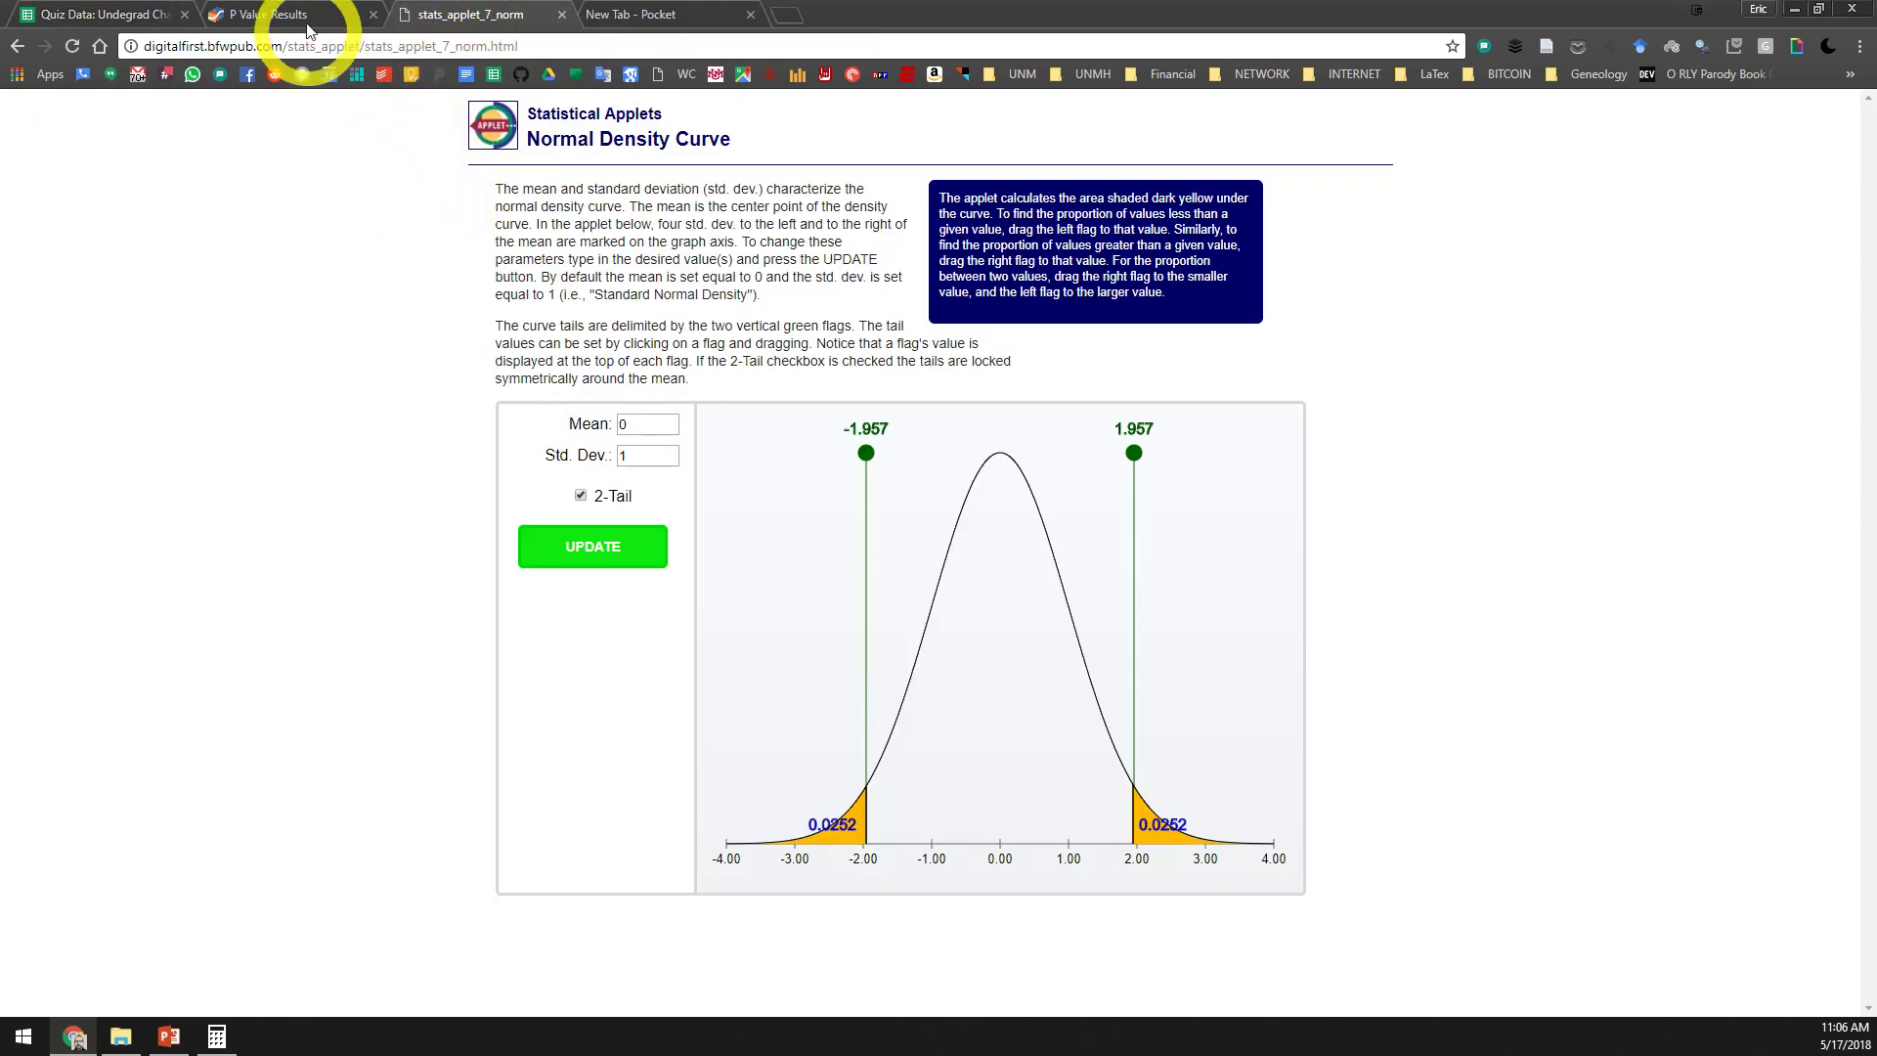
left_click(262, 16)
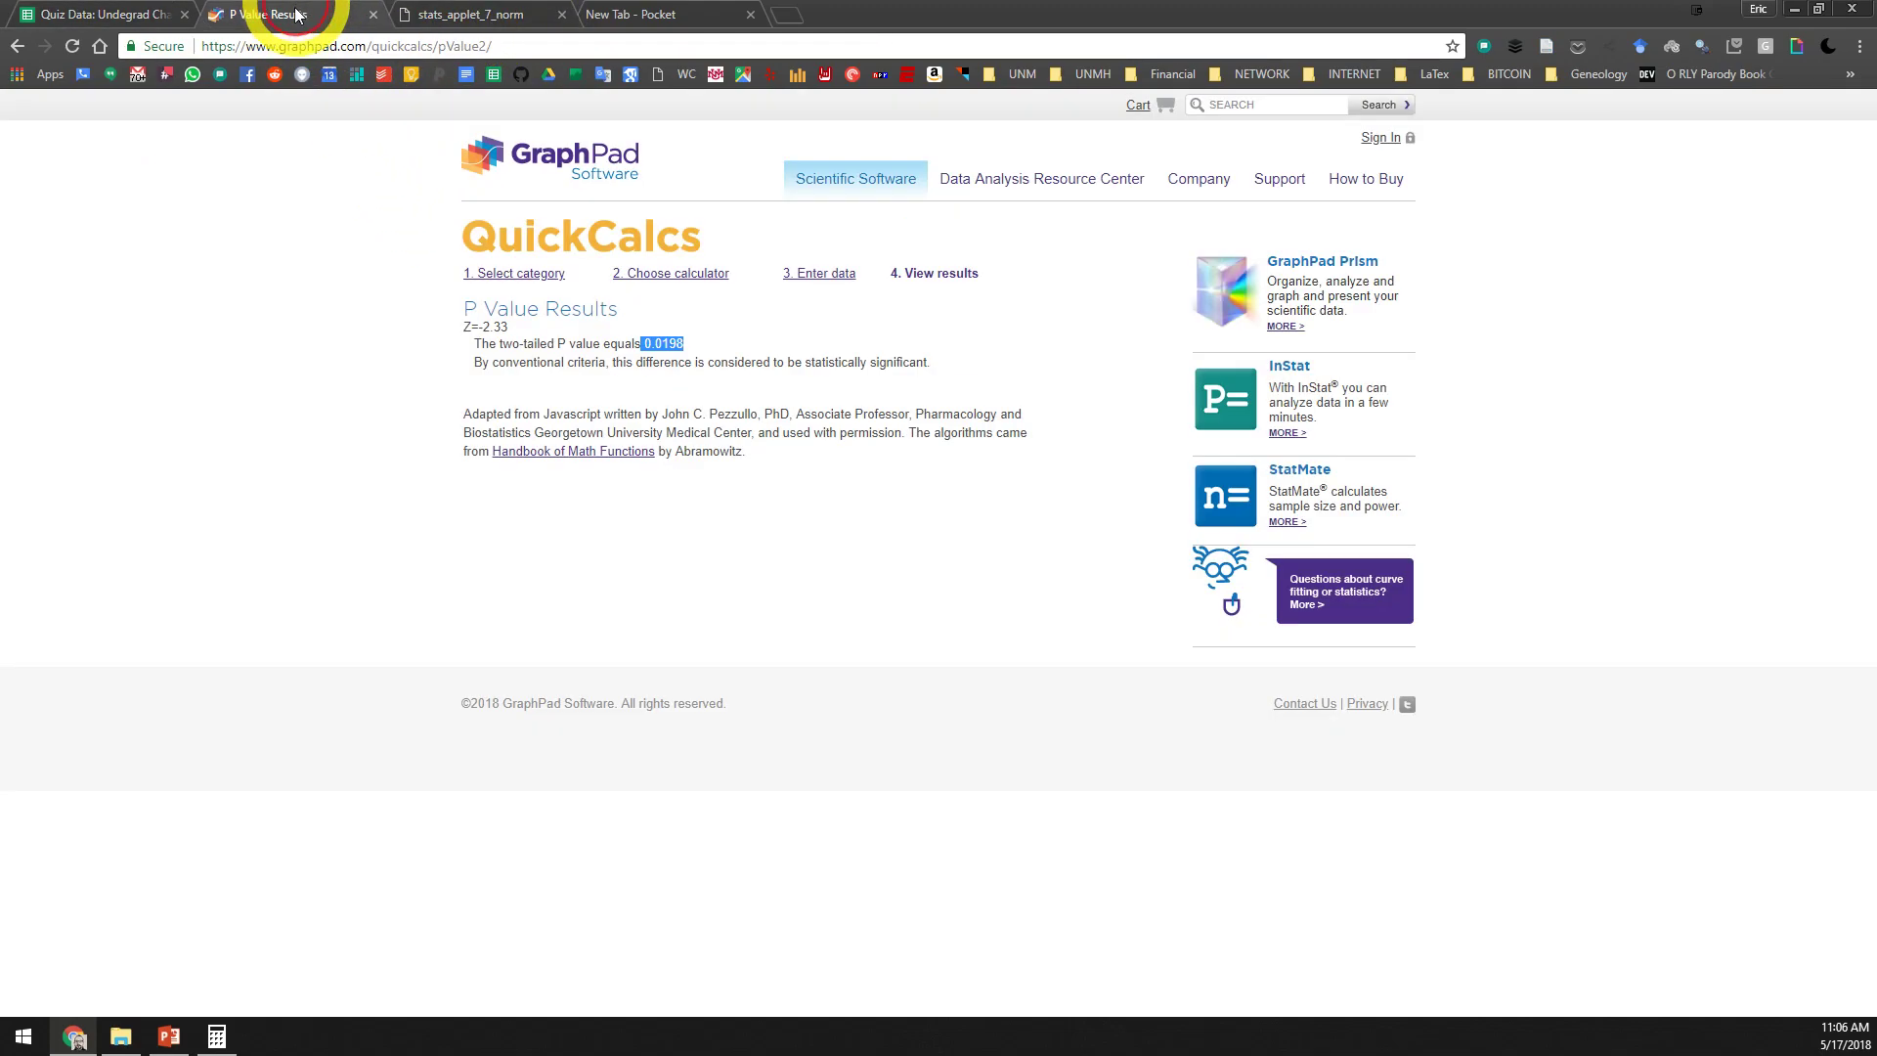
left_click(12, 51)
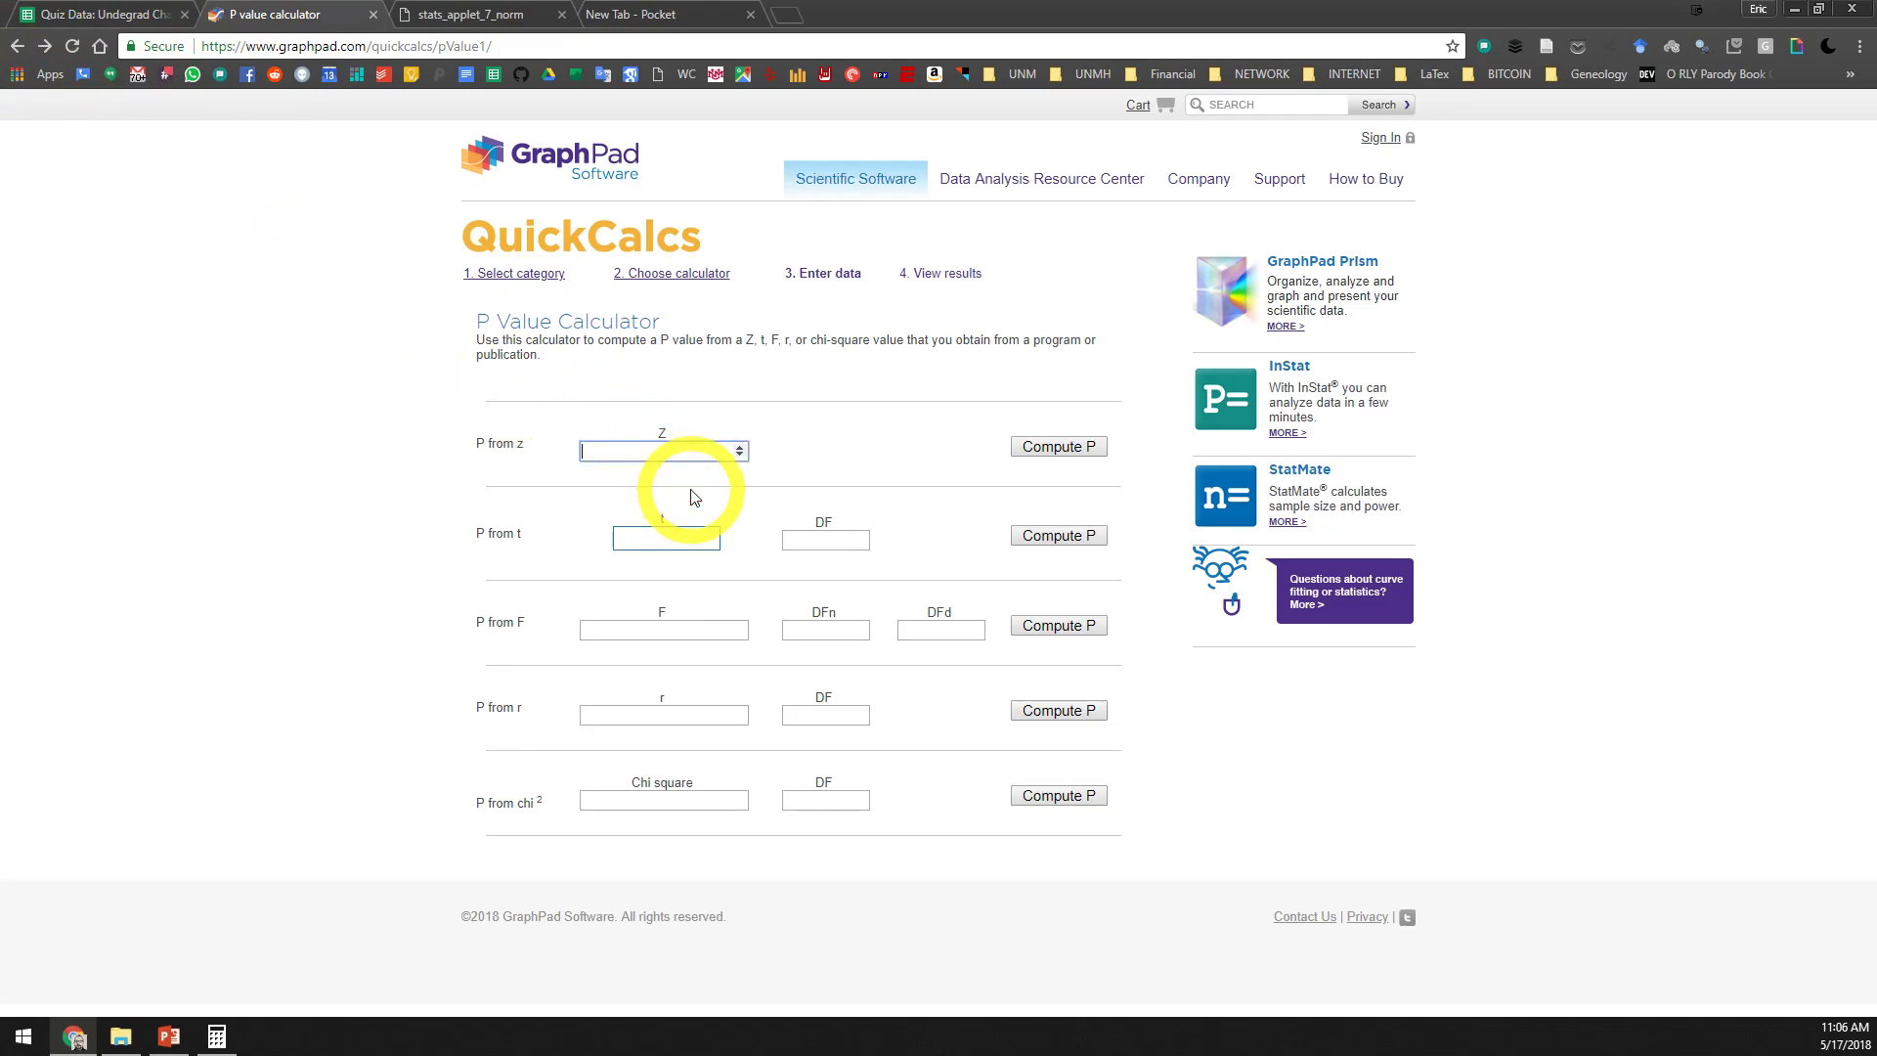
left_click(1056, 455)
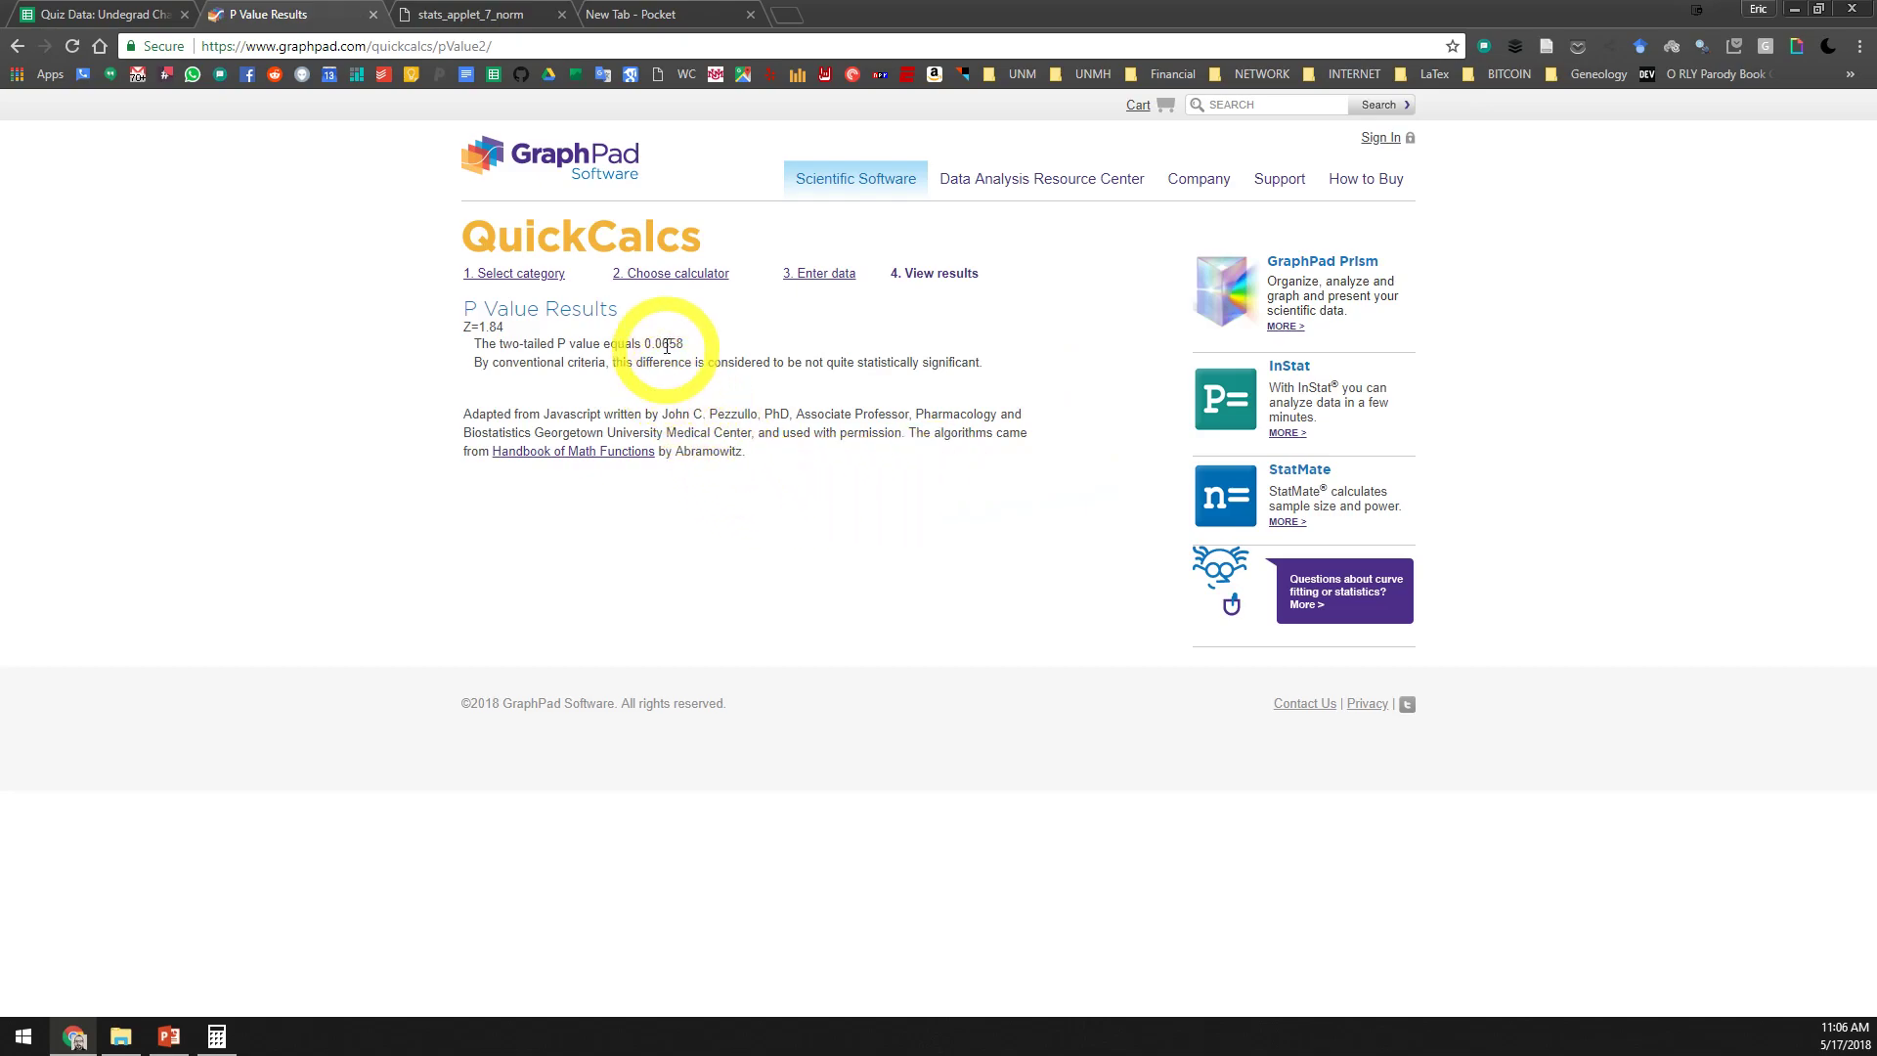
Copy the two-tailed P value 0.0658 into E24 of the quiz data spreadsheet as Conscientiousness's p-value
left_click_drag(676, 339, 649, 341)
key("ctrl+c")
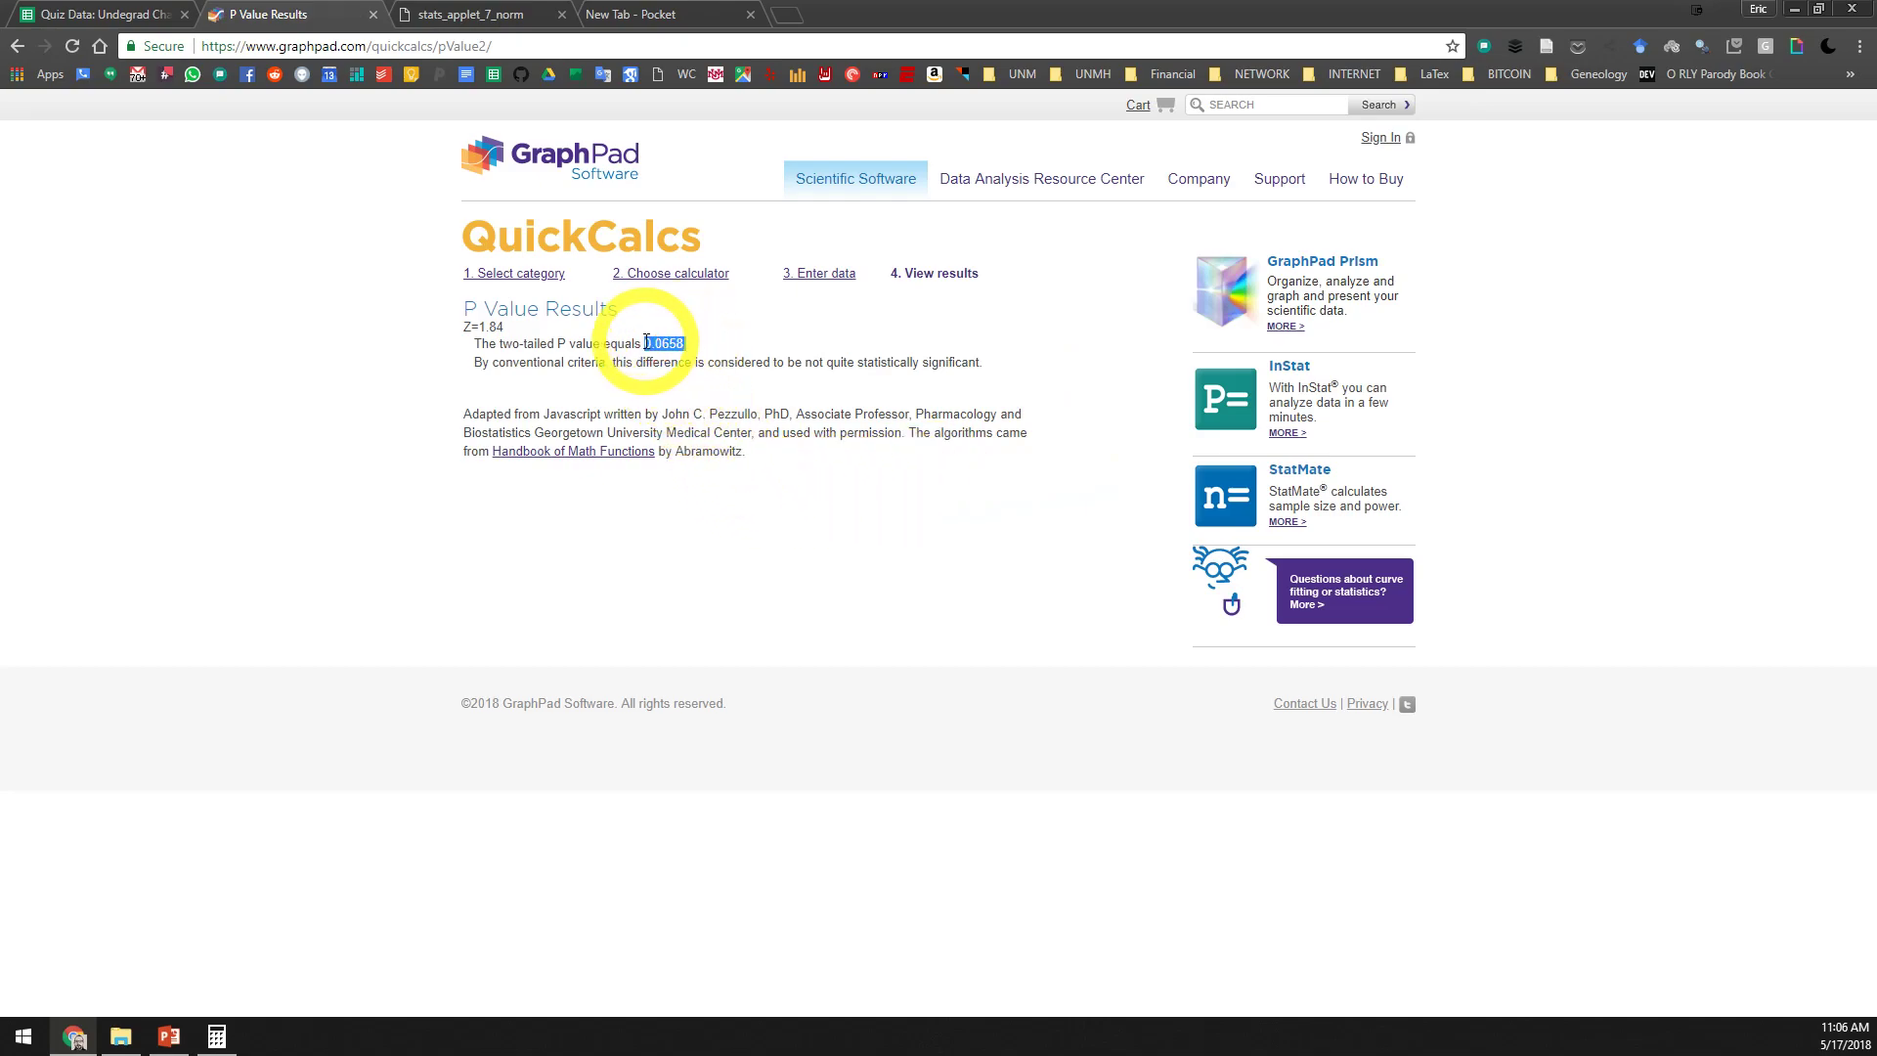
left_click(95, 12)
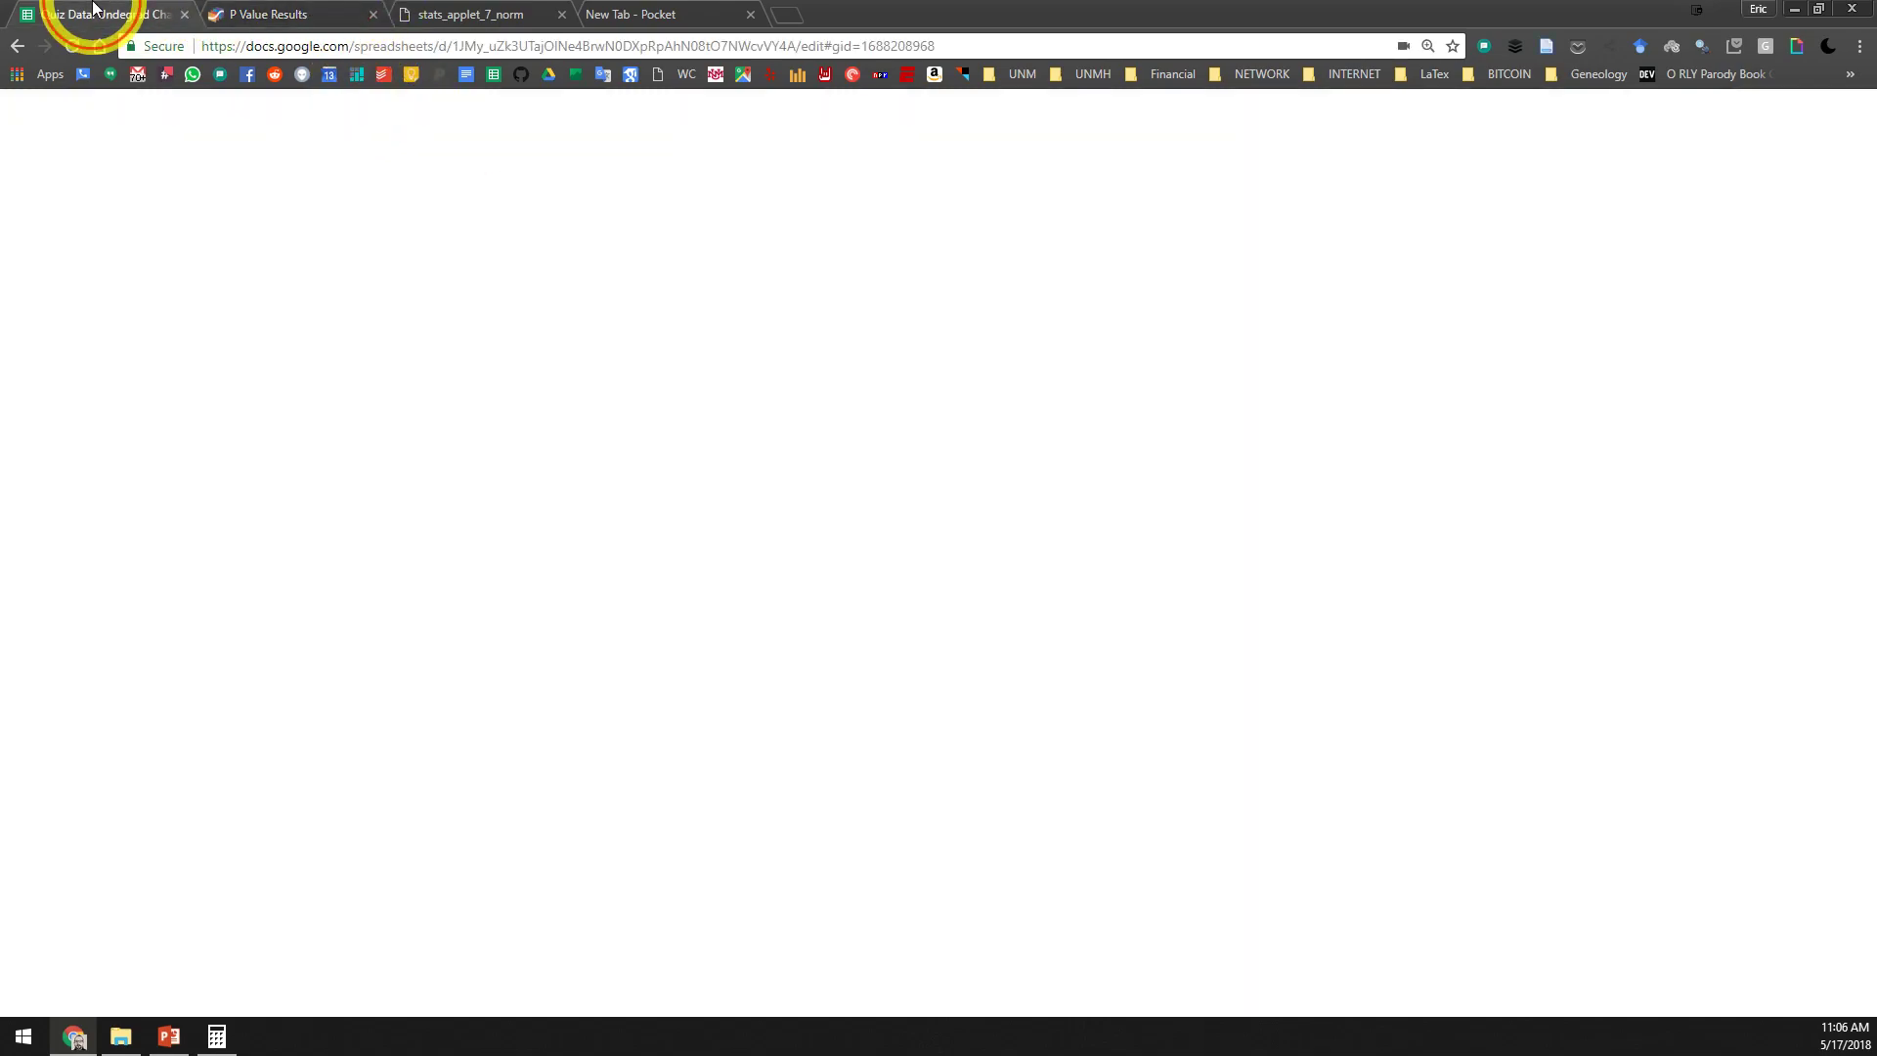
left_click(766, 740)
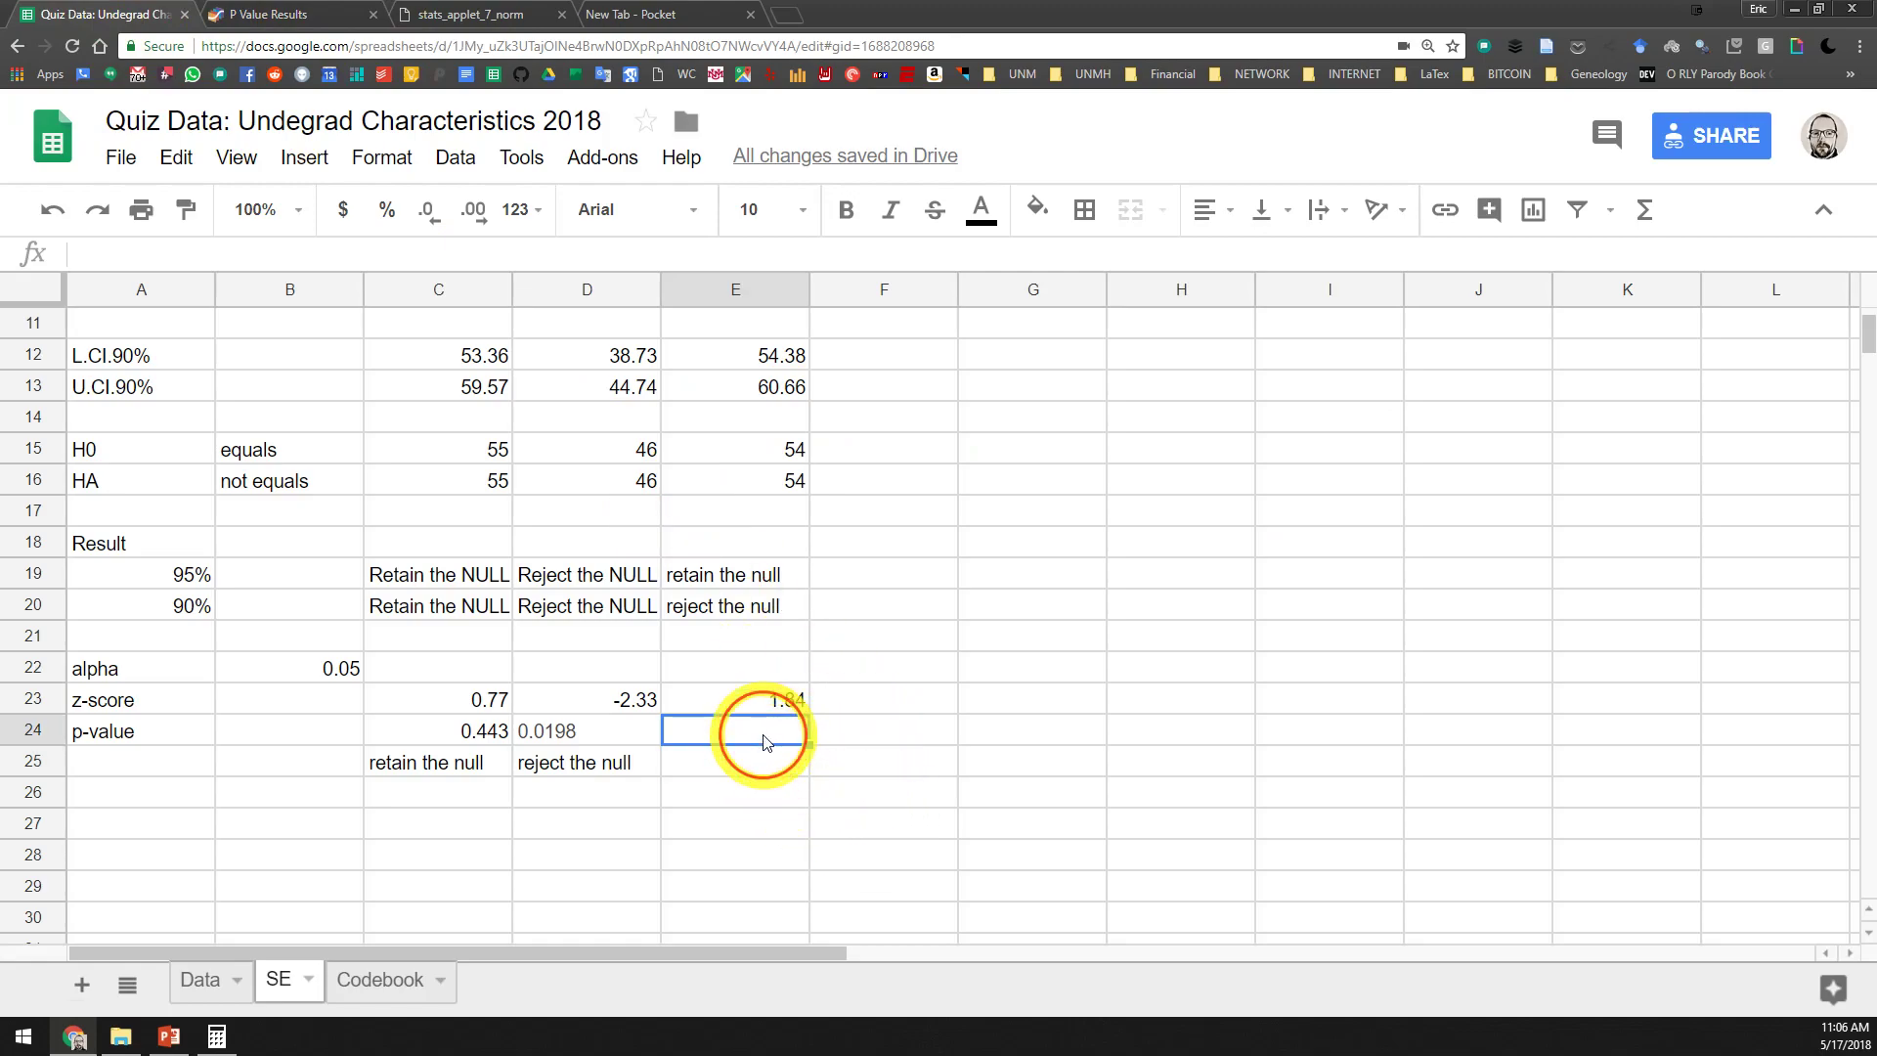
key("ctrl+v")
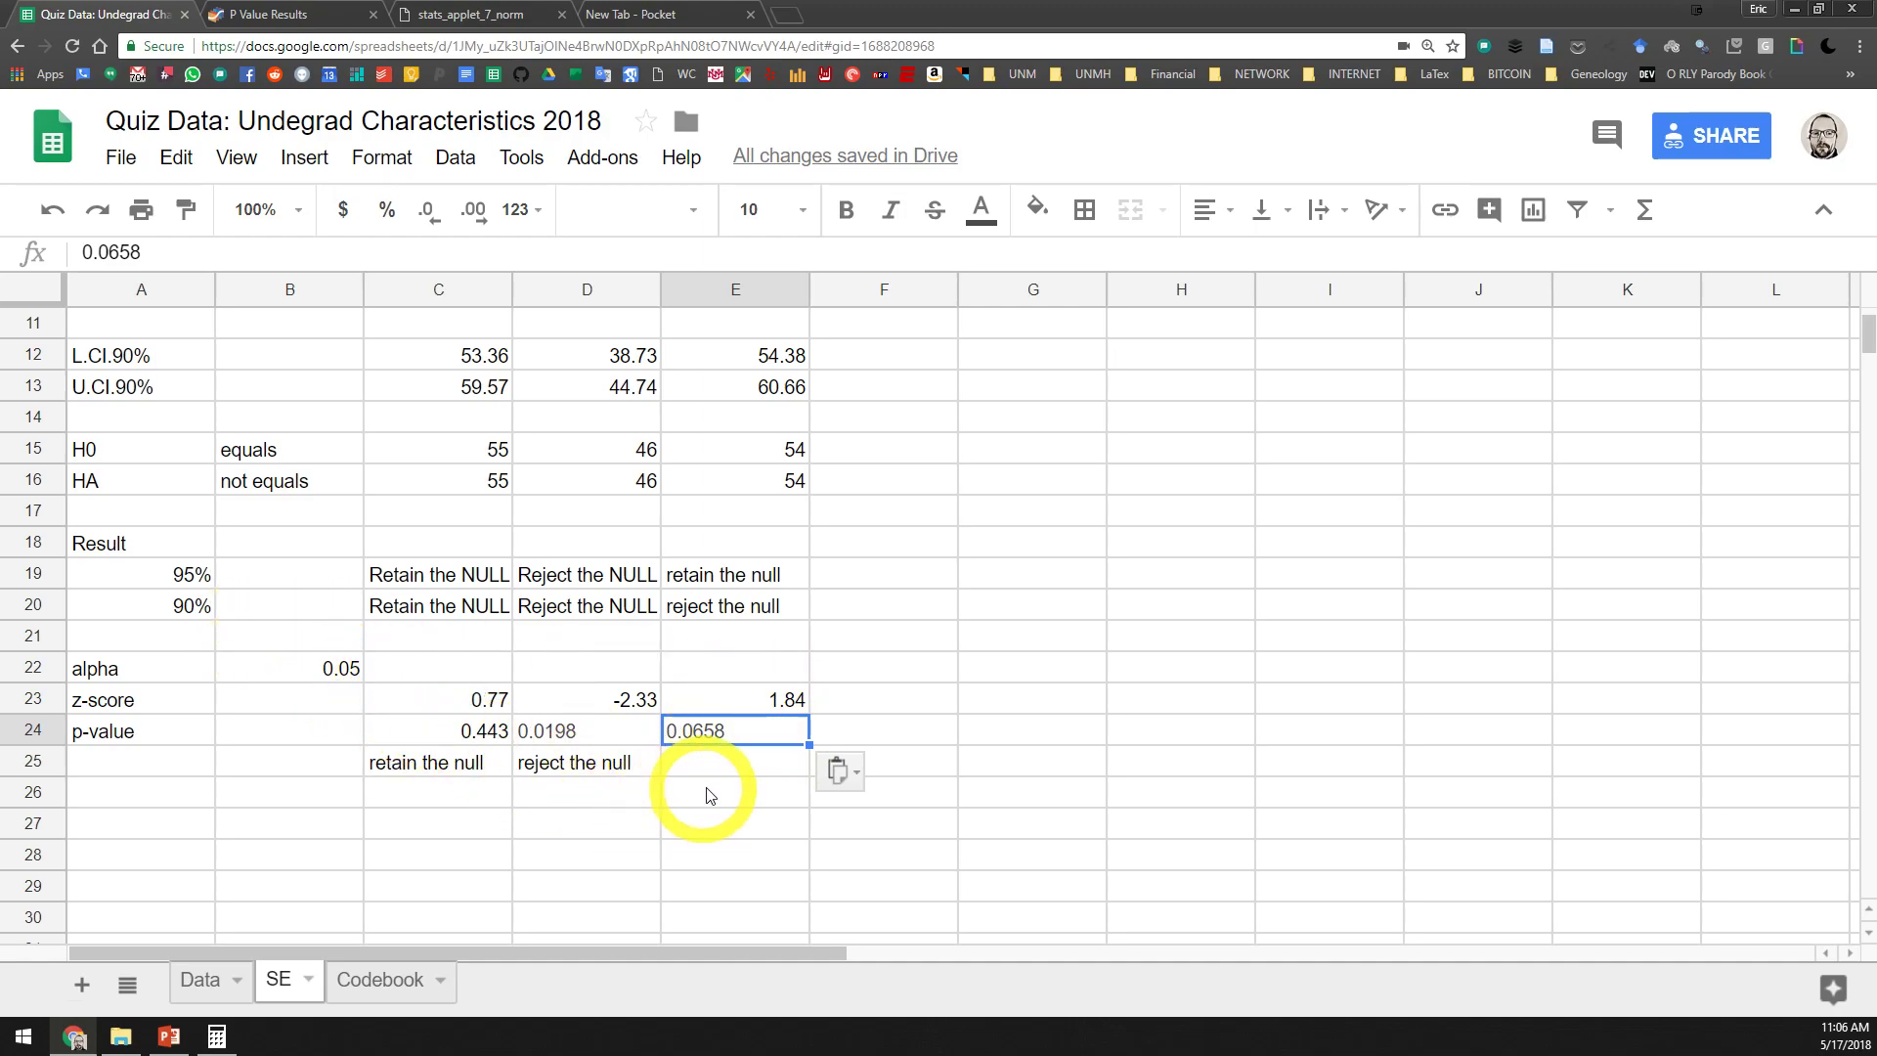
Enter "retain the null" in E25 as Conscientiousness's conclusion
left_click(740, 769)
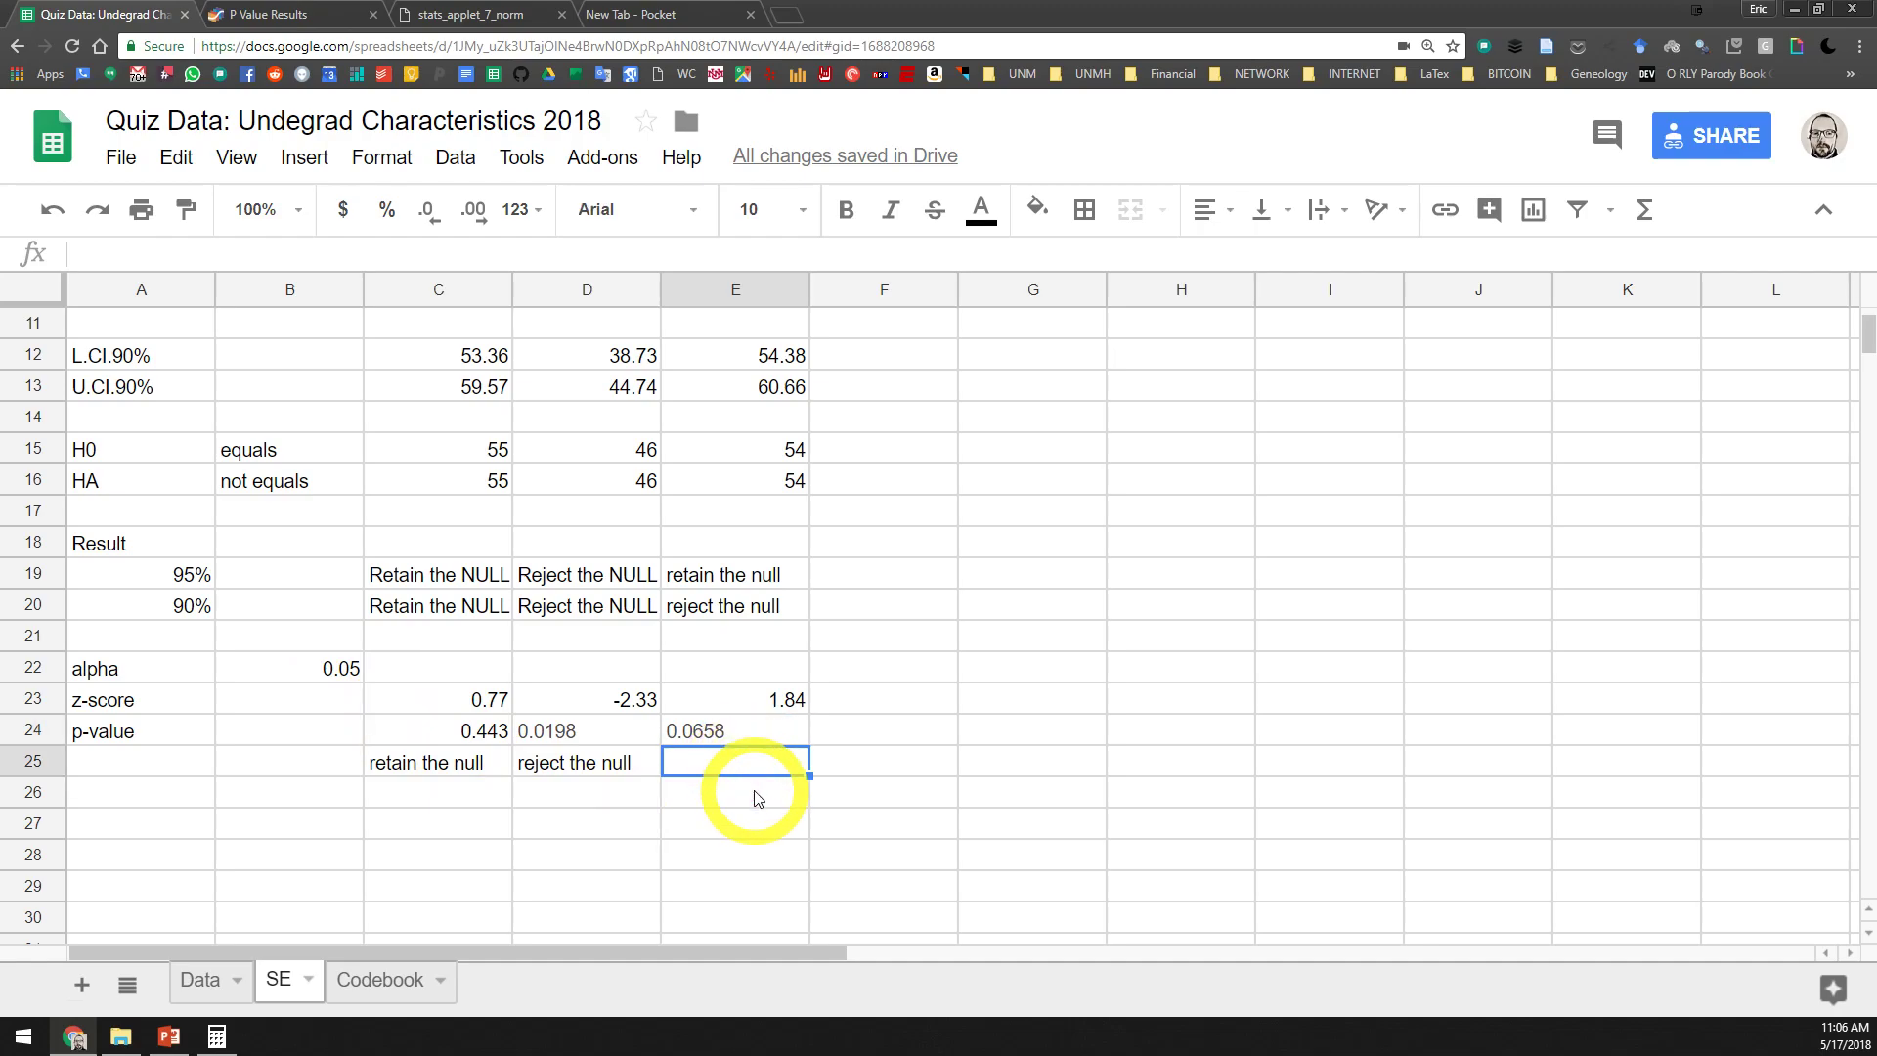
type("retain the null")
key("Return")
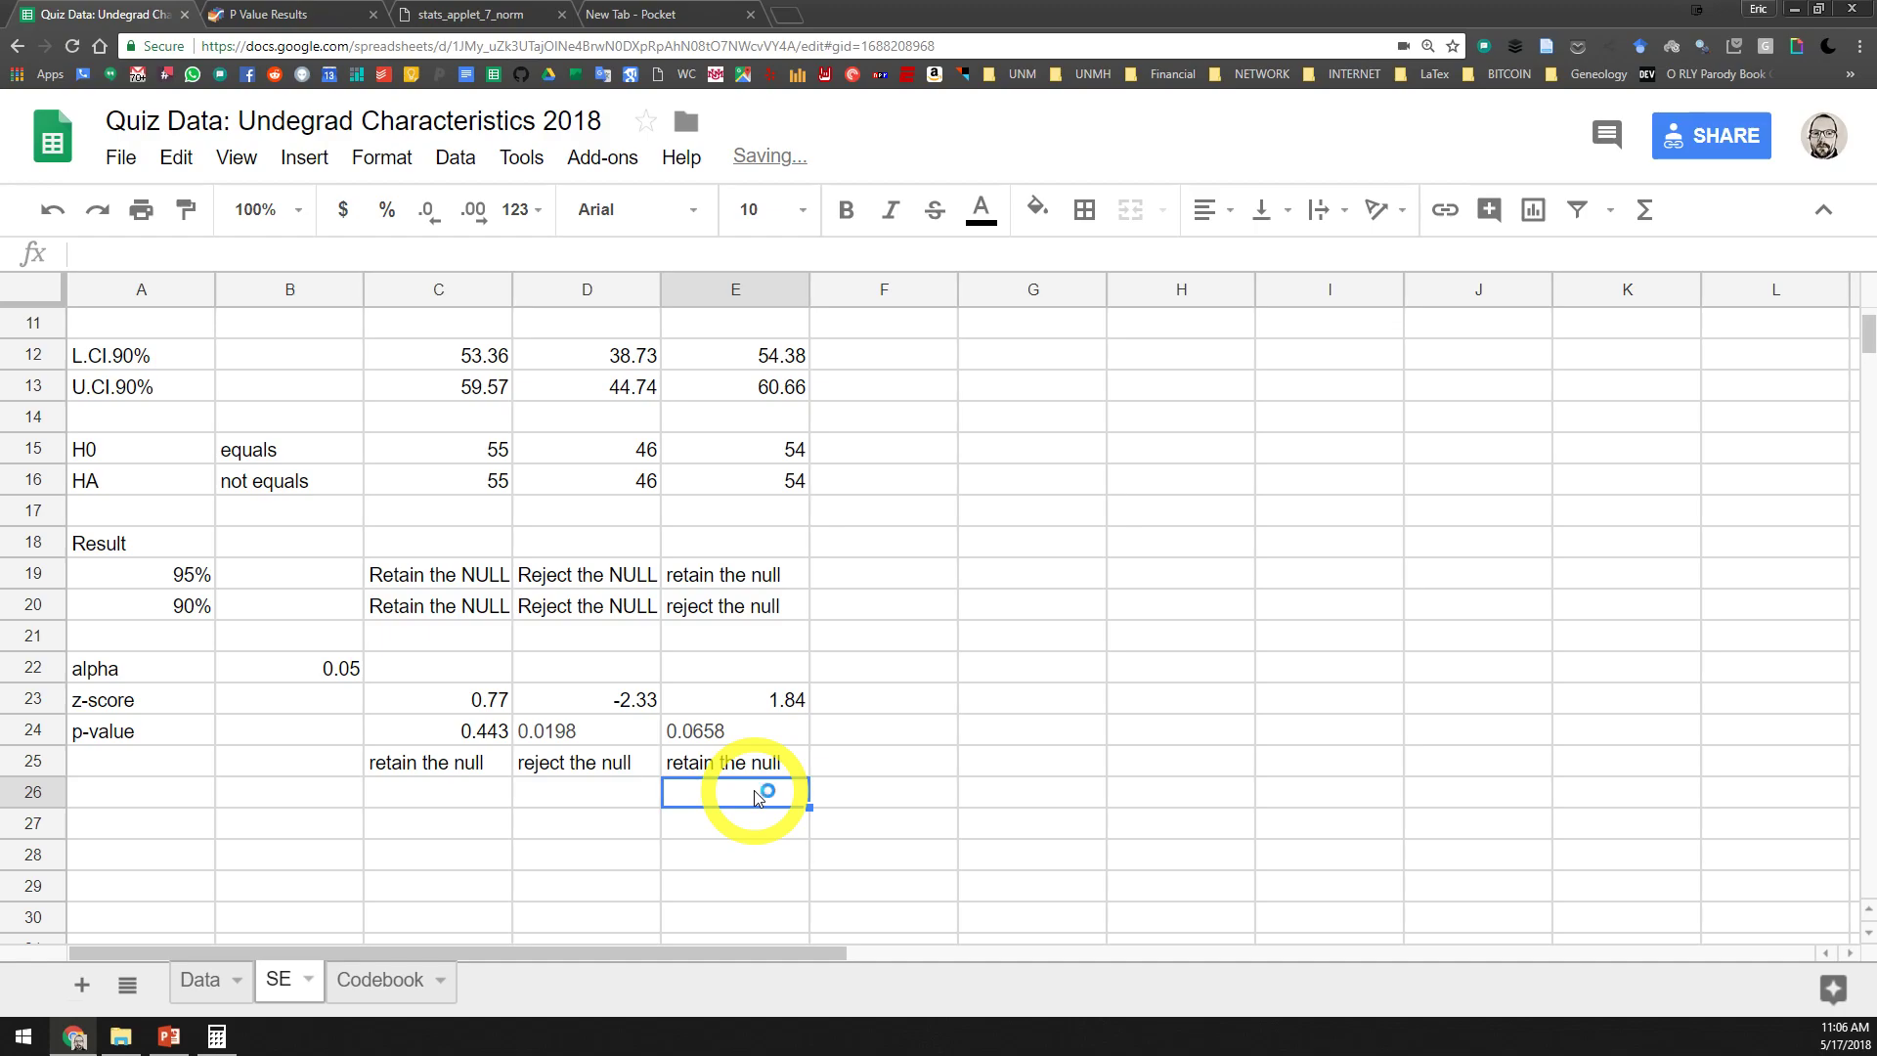
Switch to the PowerPoint slide on hypothesis testing with p-values and select the one-sided test bullet with its two hypotheses
left_click(169, 1038)
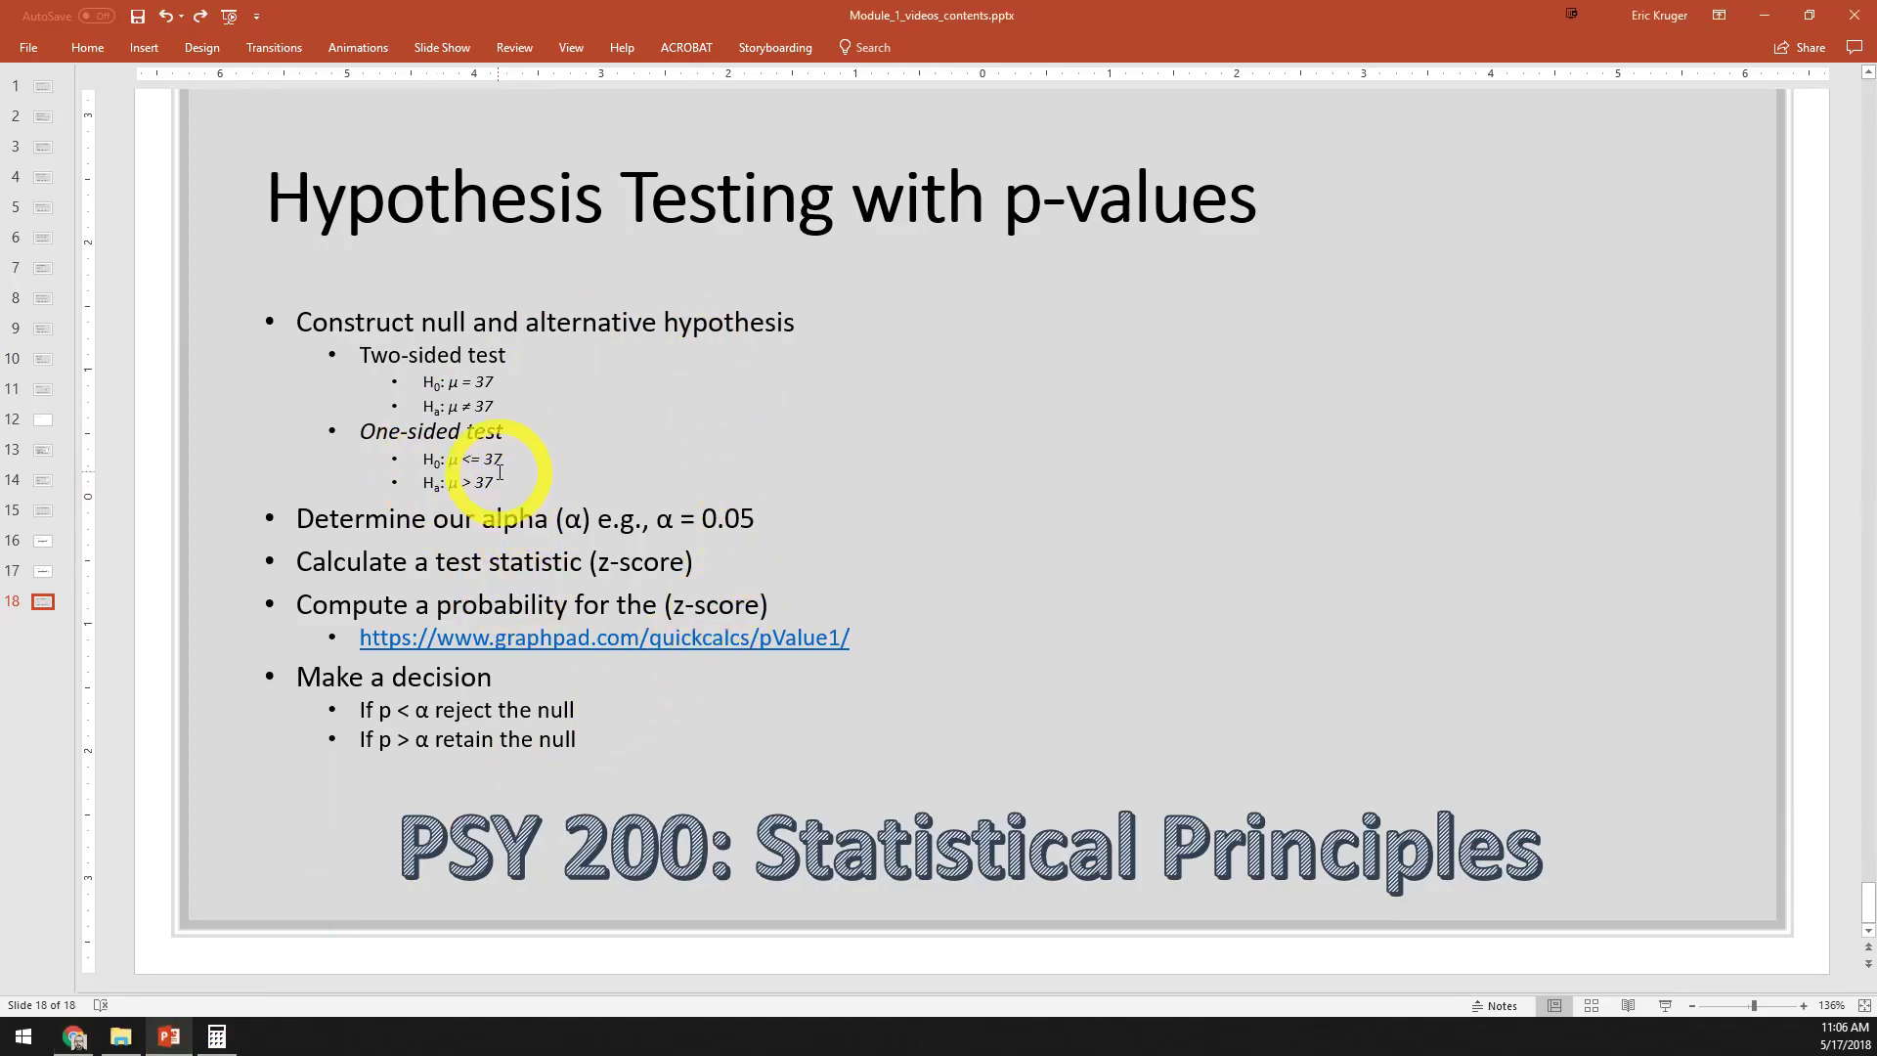
left_click_drag(497, 486, 405, 447)
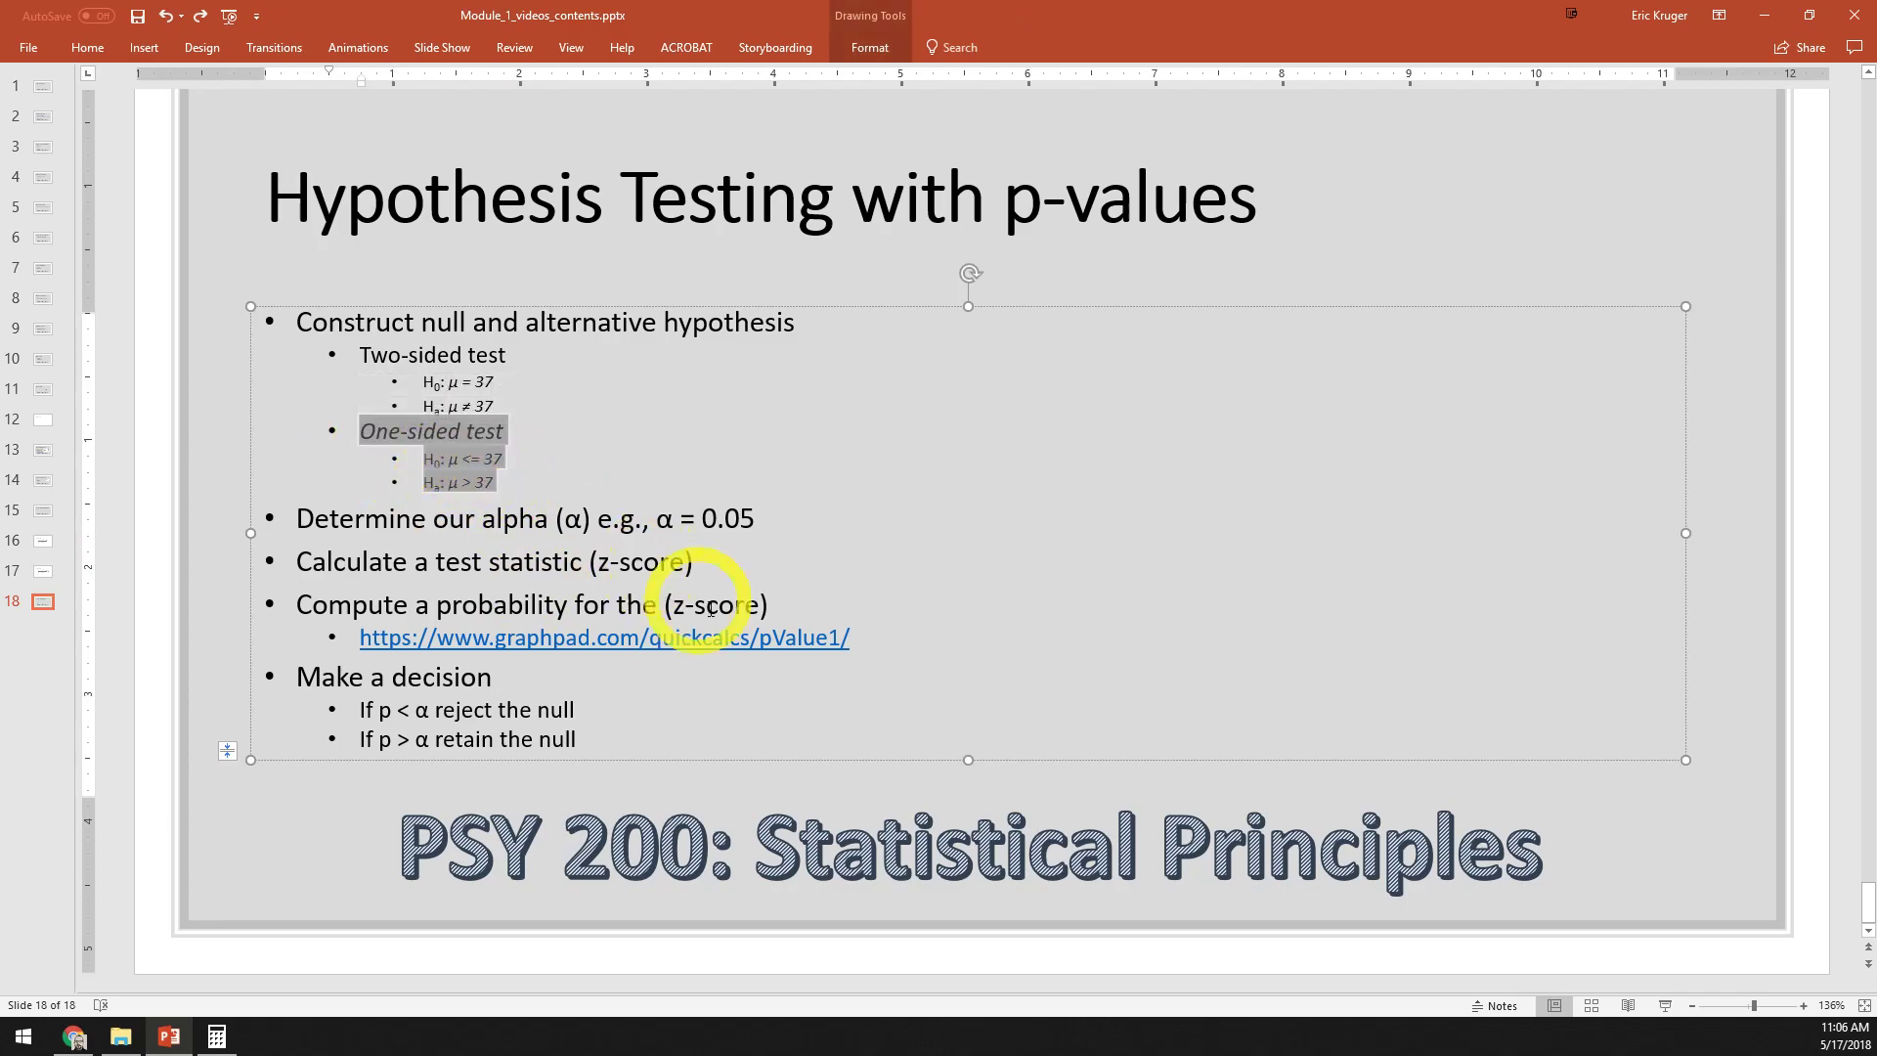